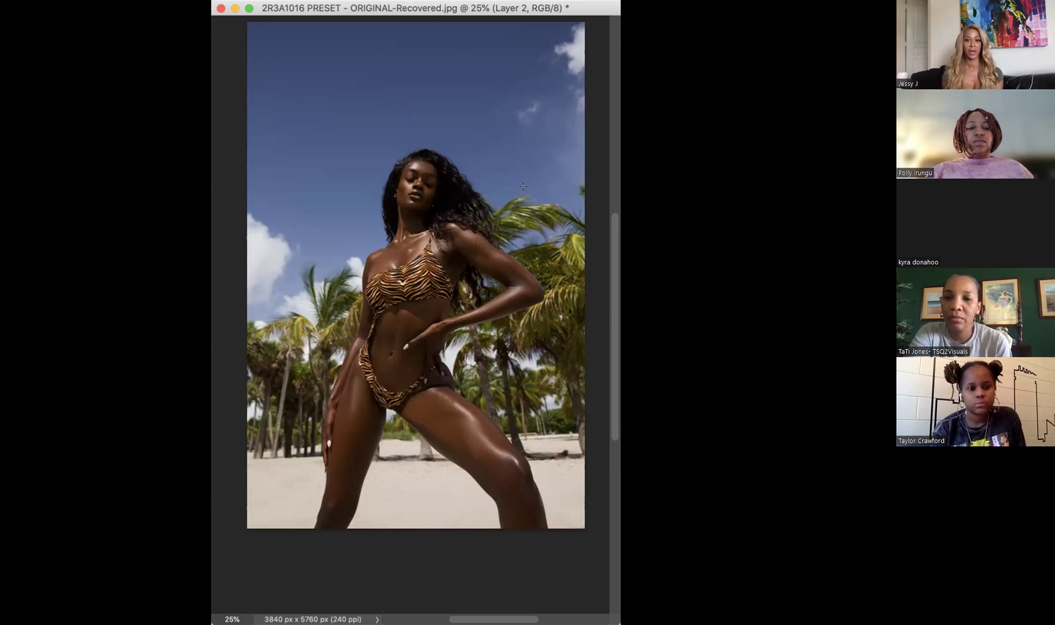
Examine the skin on the model's legs, torso and face up close and compare it with the whole photo.
{"action": "key", "text": "super+s"}
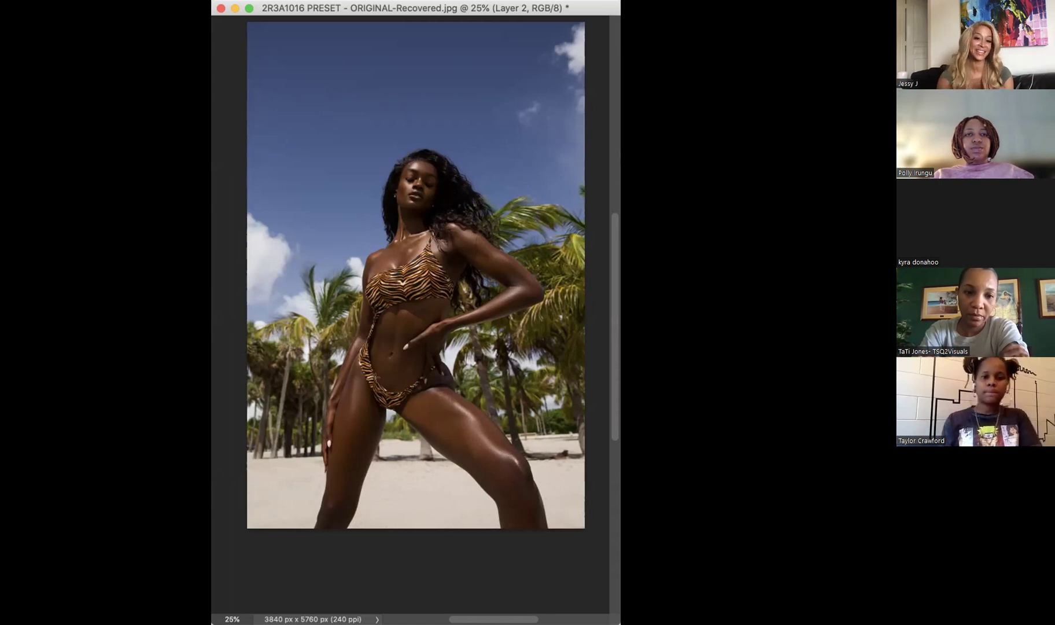
{"action": "scroll", "coordinate": [421, 294], "scroll_direction": "up", "scroll_amount": 5}
{"action": "scroll", "coordinate": [397, 401], "scroll_direction": "down", "scroll_amount": 5}
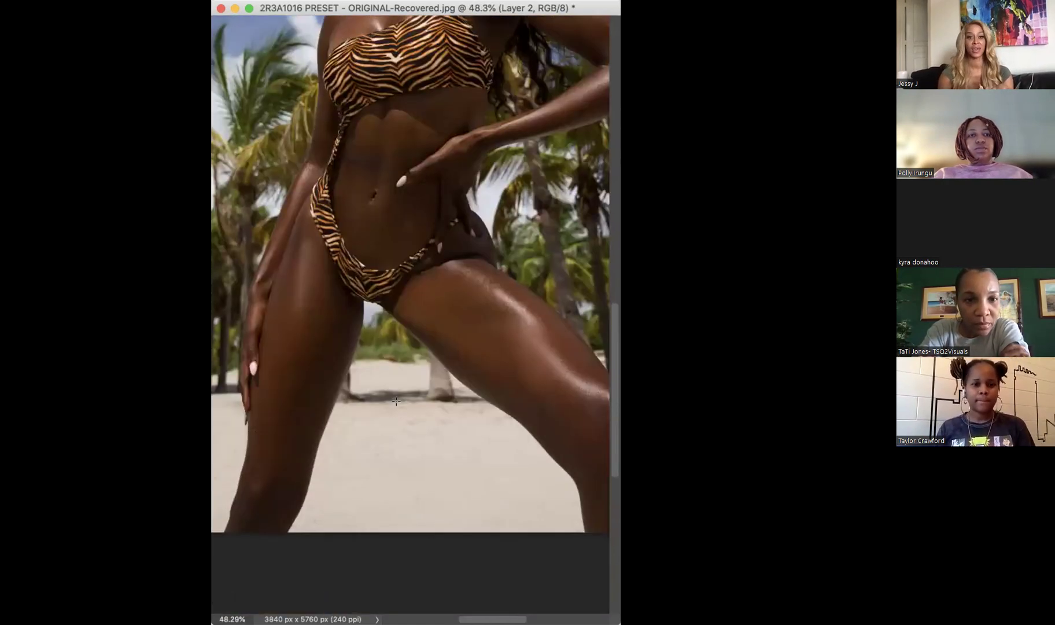
{"action": "scroll", "coordinate": [396, 401], "scroll_direction": "down", "scroll_amount": 3}
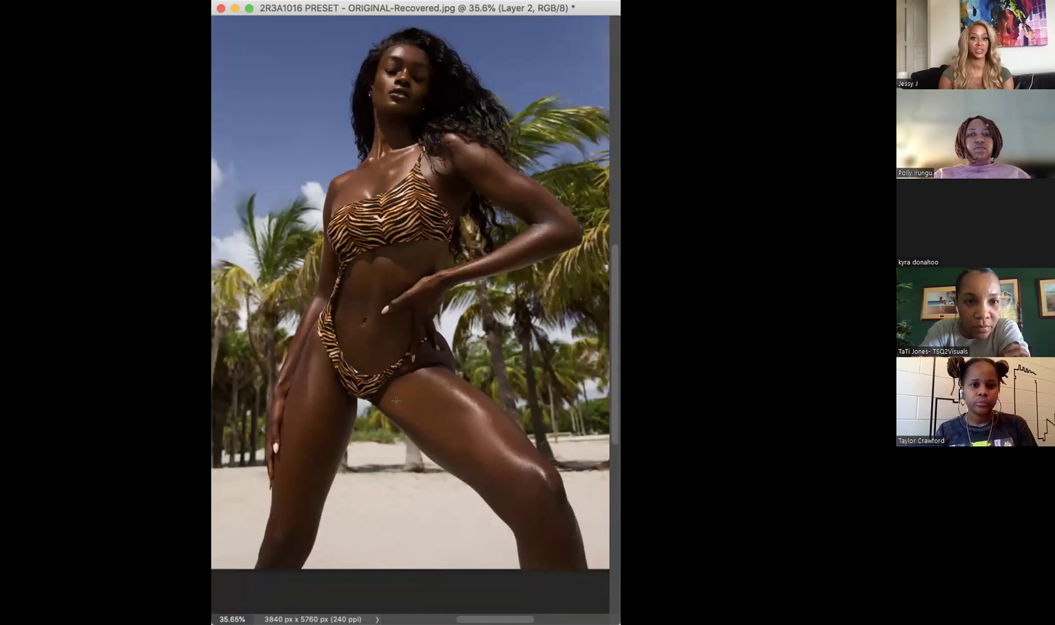
{"action": "scroll", "coordinate": [396, 401], "scroll_direction": "down", "scroll_amount": 1}
{"action": "scroll", "coordinate": [397, 401], "scroll_direction": "up", "scroll_amount": 5}
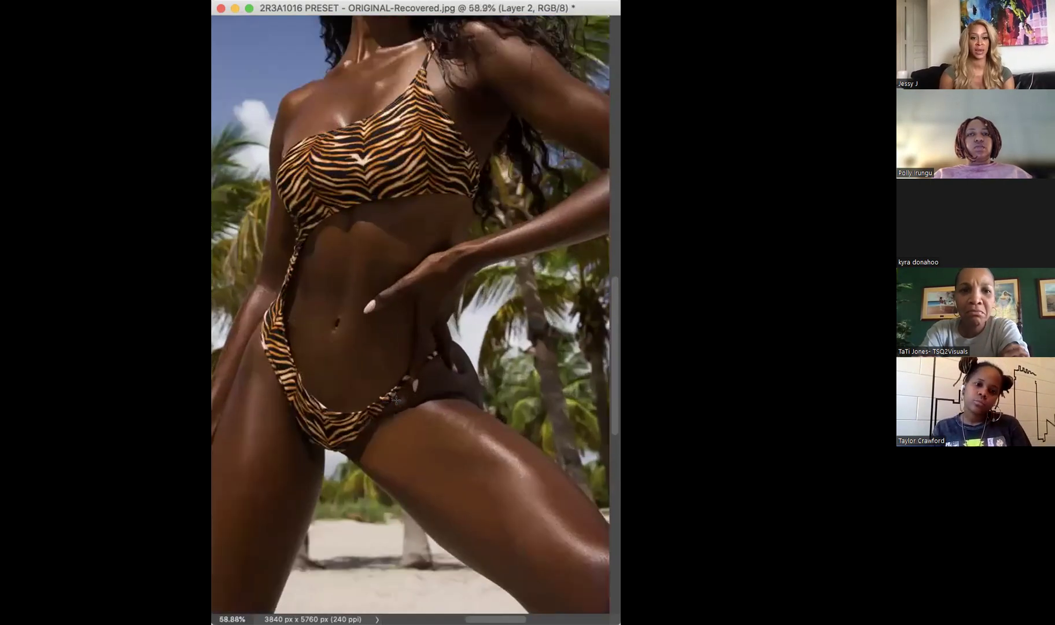
{"action": "scroll", "coordinate": [396, 400], "scroll_direction": "up", "scroll_amount": 5}
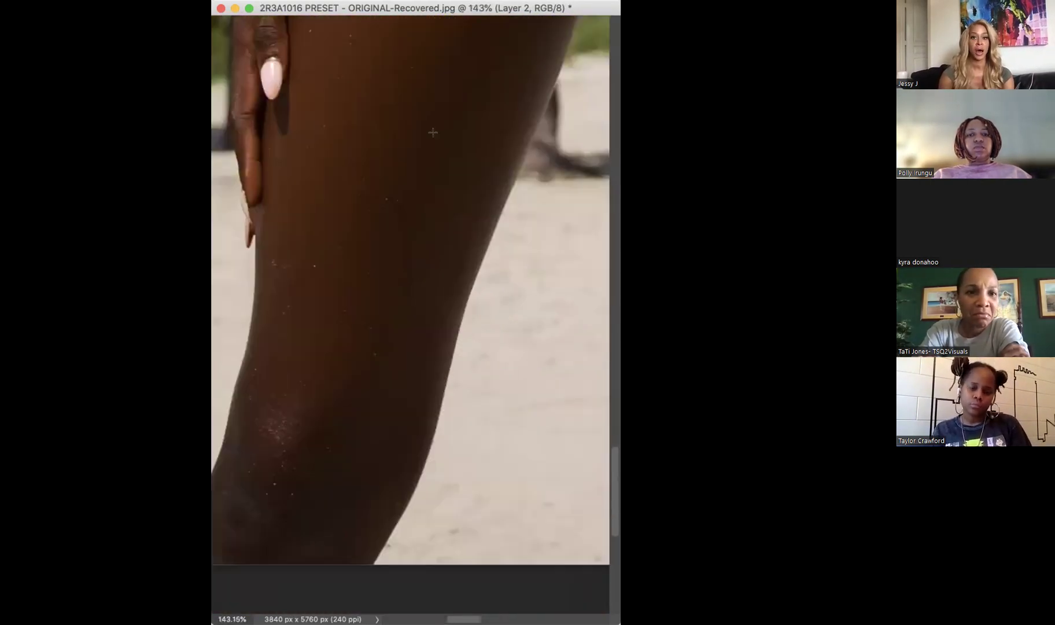
{"action": "scroll", "coordinate": [436, 129], "scroll_direction": "down", "scroll_amount": 3}
{"action": "scroll", "coordinate": [435, 129], "scroll_direction": "up", "scroll_amount": 15}
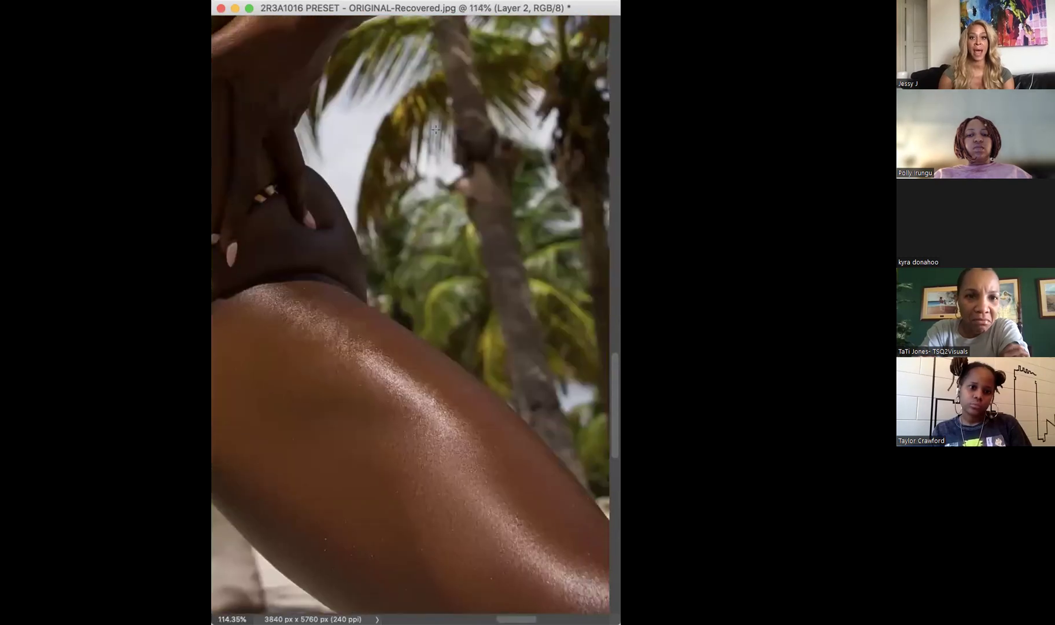
{"action": "scroll", "coordinate": [436, 129], "scroll_direction": "up", "scroll_amount": 15}
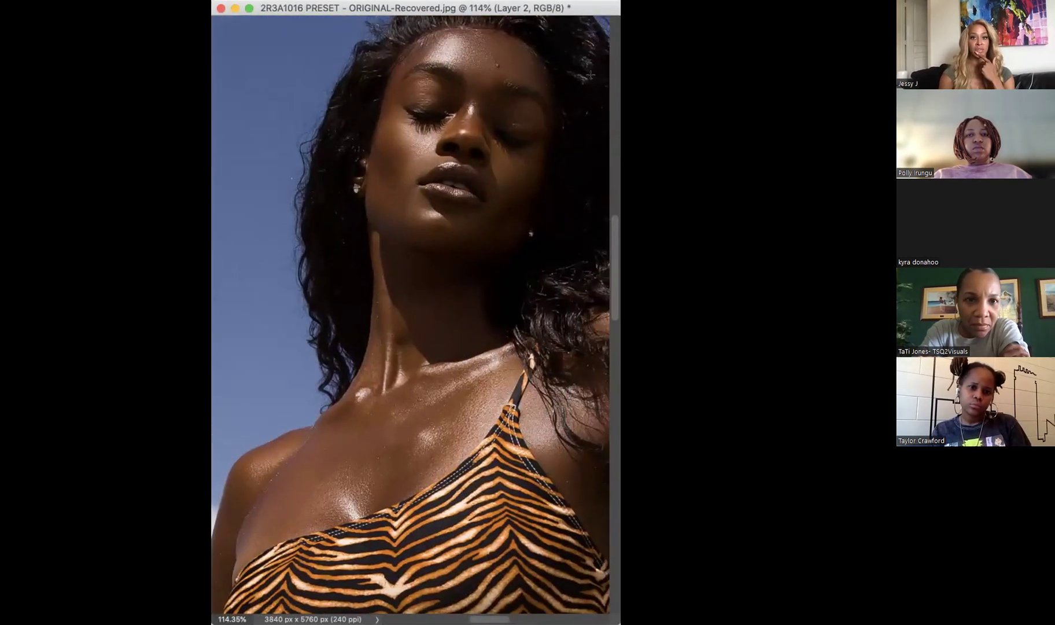
{"action": "scroll", "coordinate": [434, 276], "scroll_direction": "down", "scroll_amount": 1}
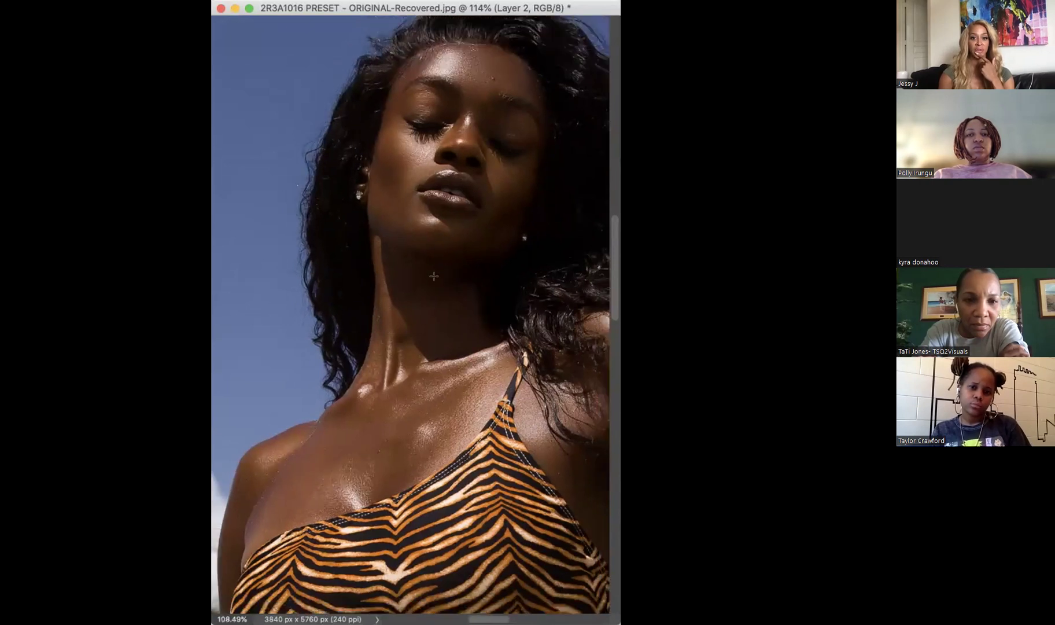
{"action": "scroll", "coordinate": [434, 276], "scroll_direction": "down", "scroll_amount": 10}
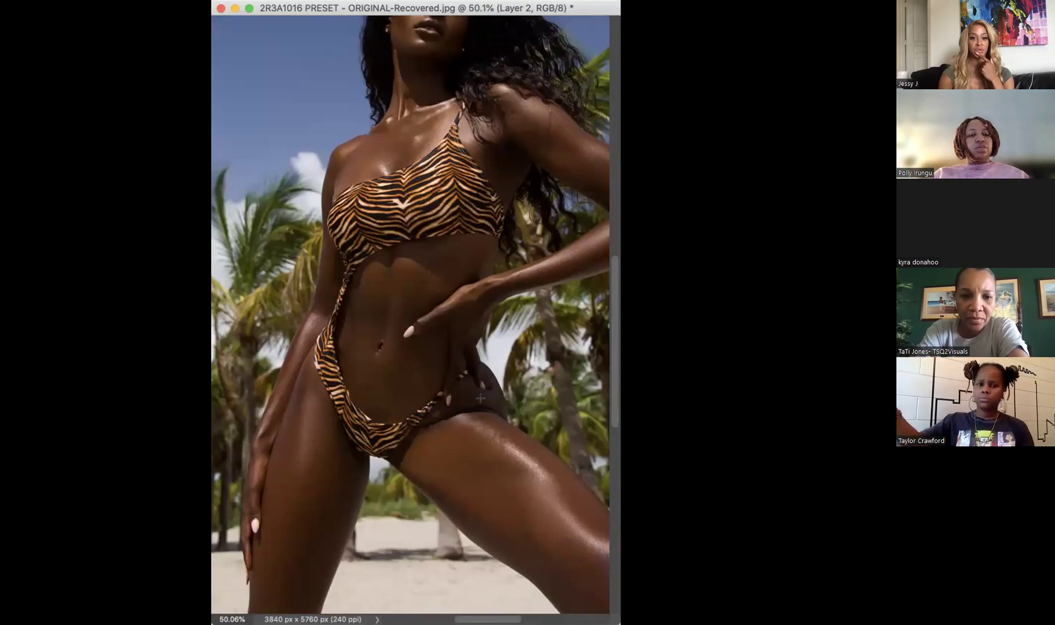
{"action": "scroll", "coordinate": [481, 399], "scroll_direction": "down", "scroll_amount": 10}
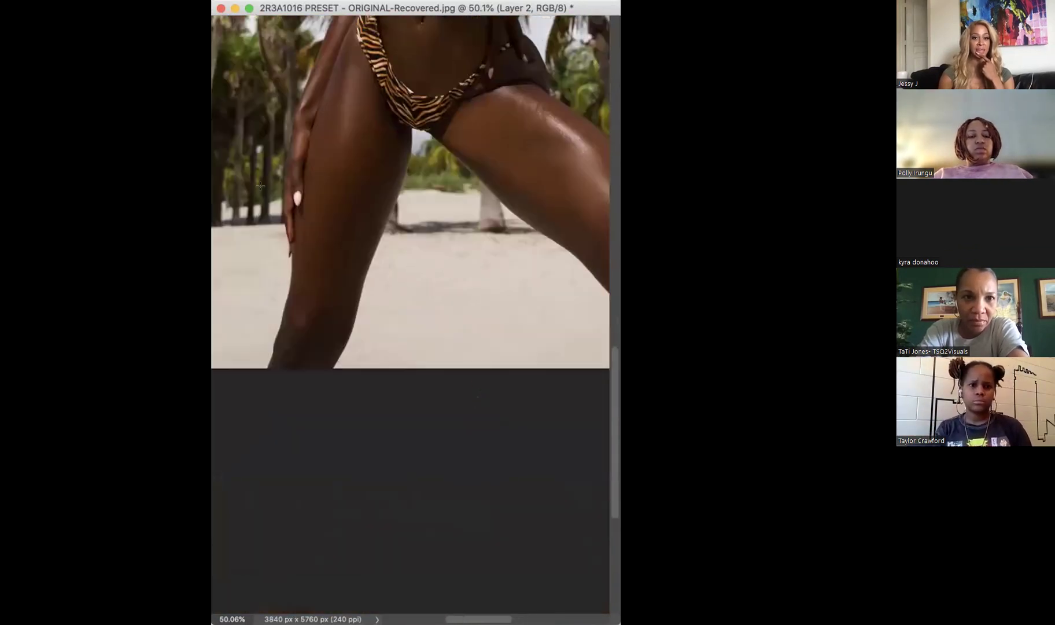
{"action": "scroll", "coordinate": [260, 185], "scroll_direction": "up", "scroll_amount": 1}
{"action": "scroll", "coordinate": [403, 155], "scroll_direction": "up", "scroll_amount": 4}
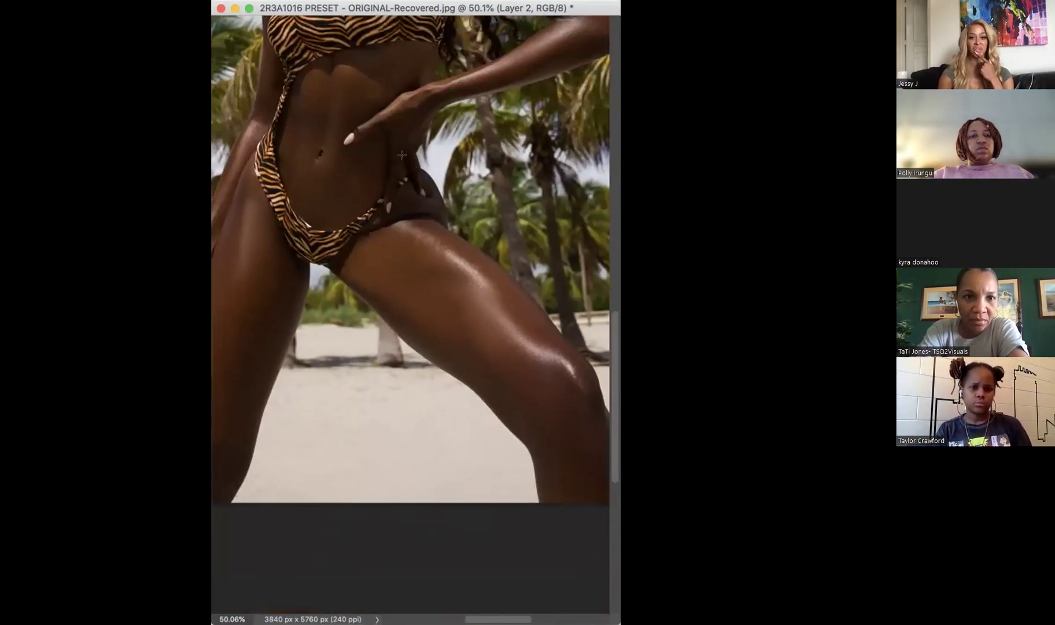
{"action": "scroll", "coordinate": [402, 155], "scroll_direction": "up", "scroll_amount": 3}
{"action": "scroll", "coordinate": [402, 155], "scroll_direction": "down", "scroll_amount": 3}
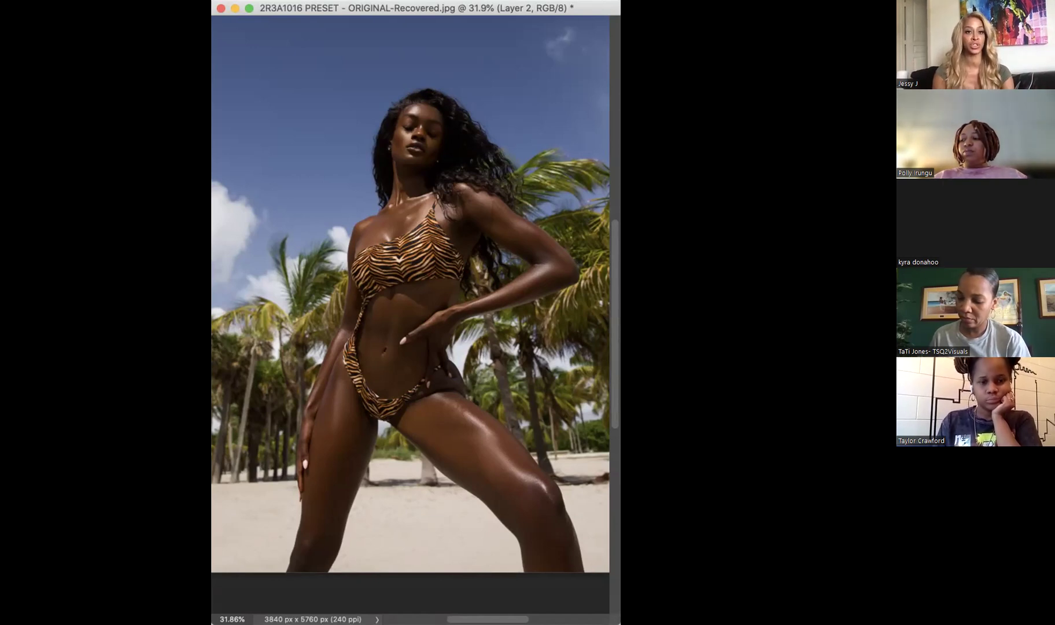
{"action": "left_click", "coordinate": [271, 0]}
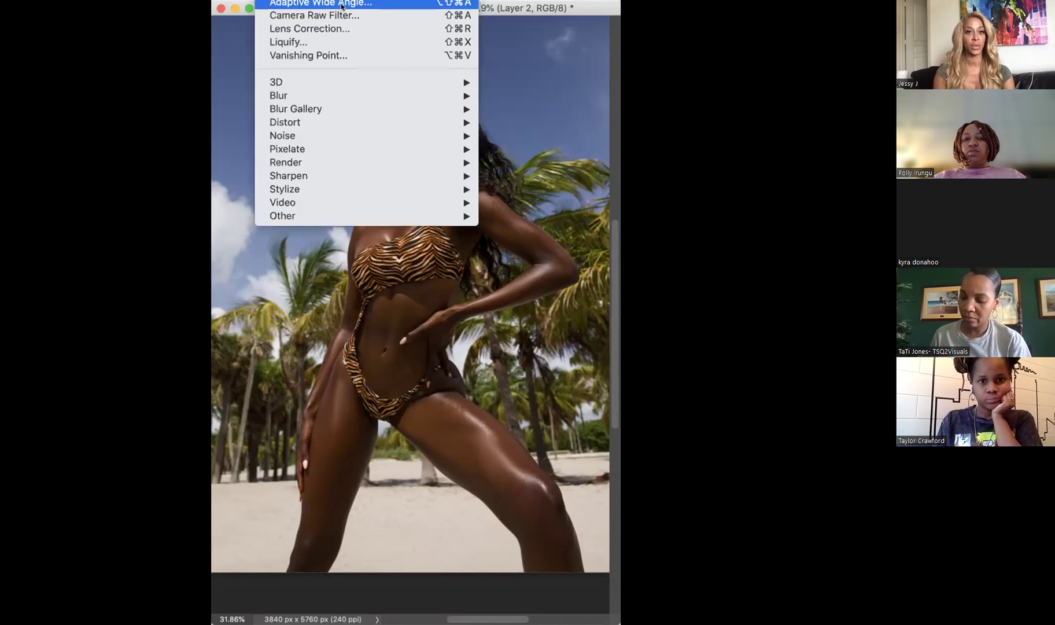
{"action": "left_click", "coordinate": [372, 12]}
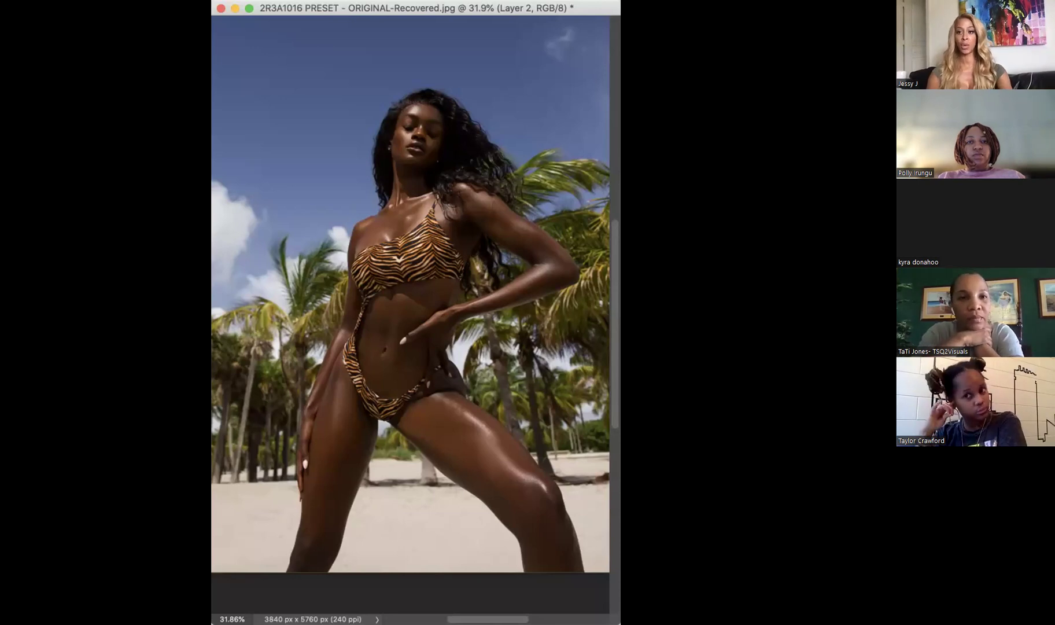
Group the editing layers above the Background in the 2R3A1016 photo.
{"action": "key", "text": "ctrl+e"}
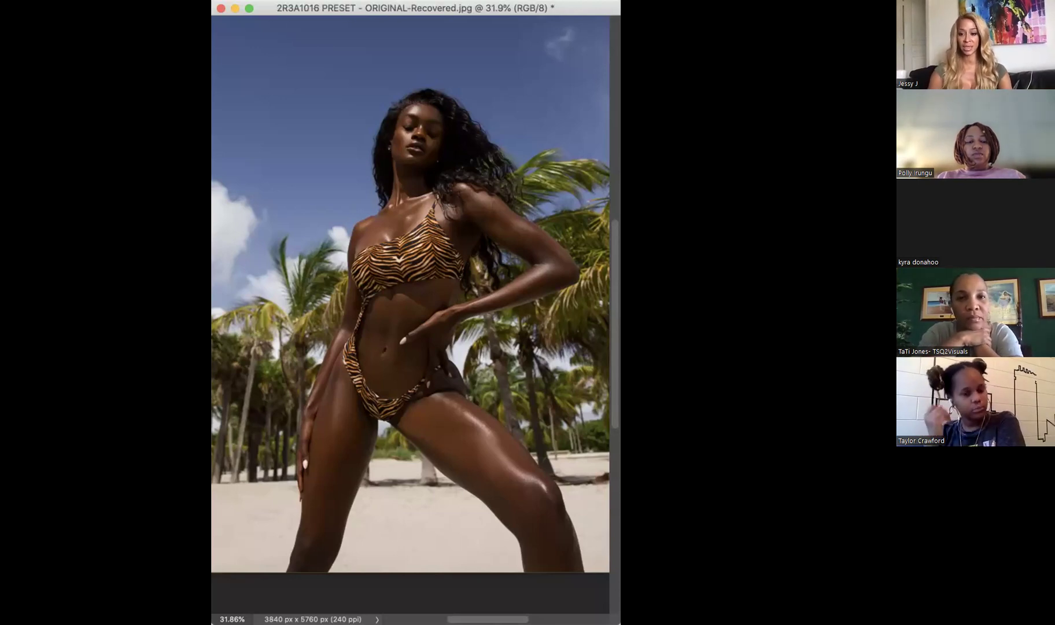
{"action": "key", "text": "ctrl+f"}
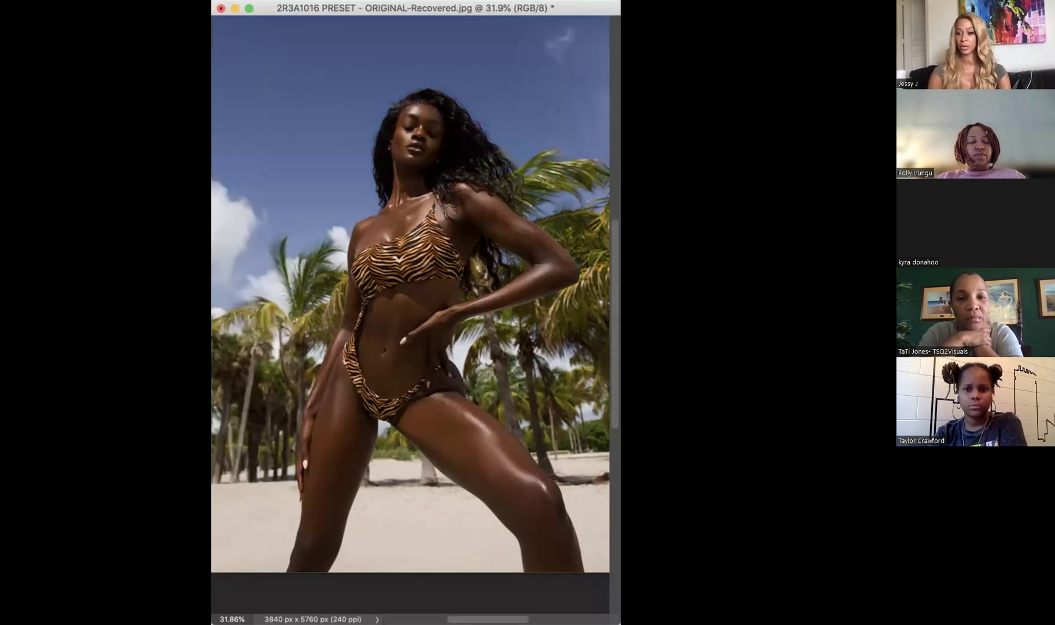
{"action": "key", "text": "super+g"}
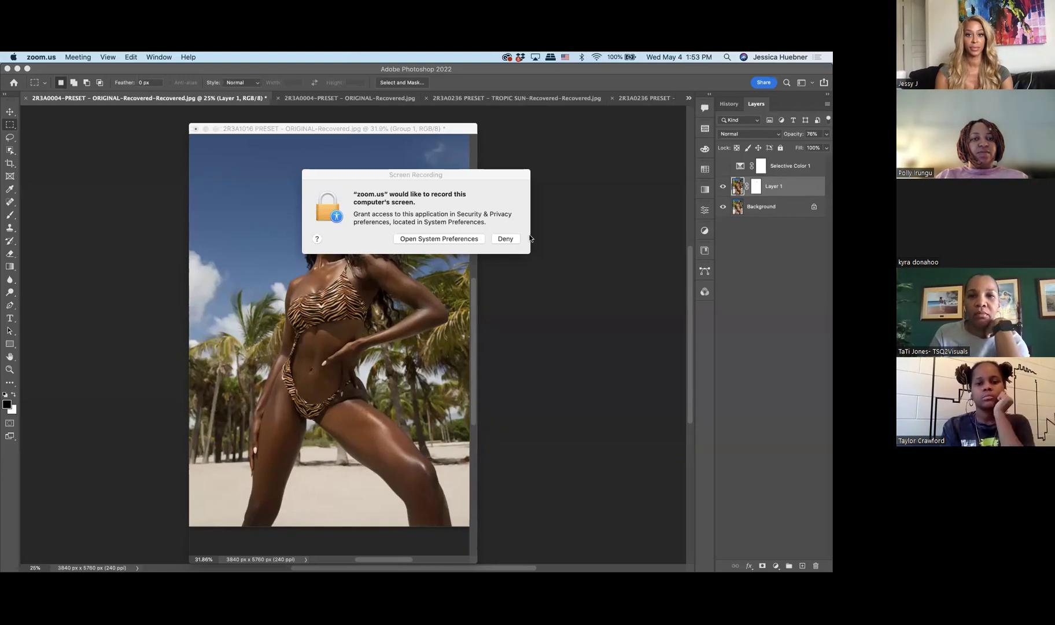
Unlock the screen recording privacy preferences with the account password, minimizing the Zoom web page, and close the preferences window.
{"action": "left_click", "coordinate": [464, 240]}
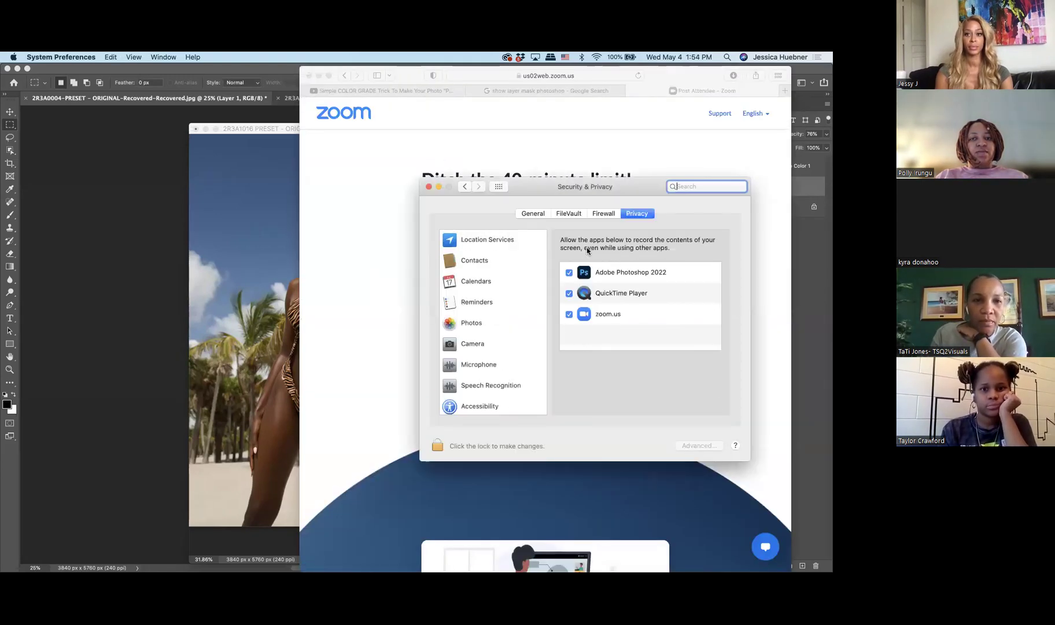
{"action": "left_click", "coordinate": [318, 75]}
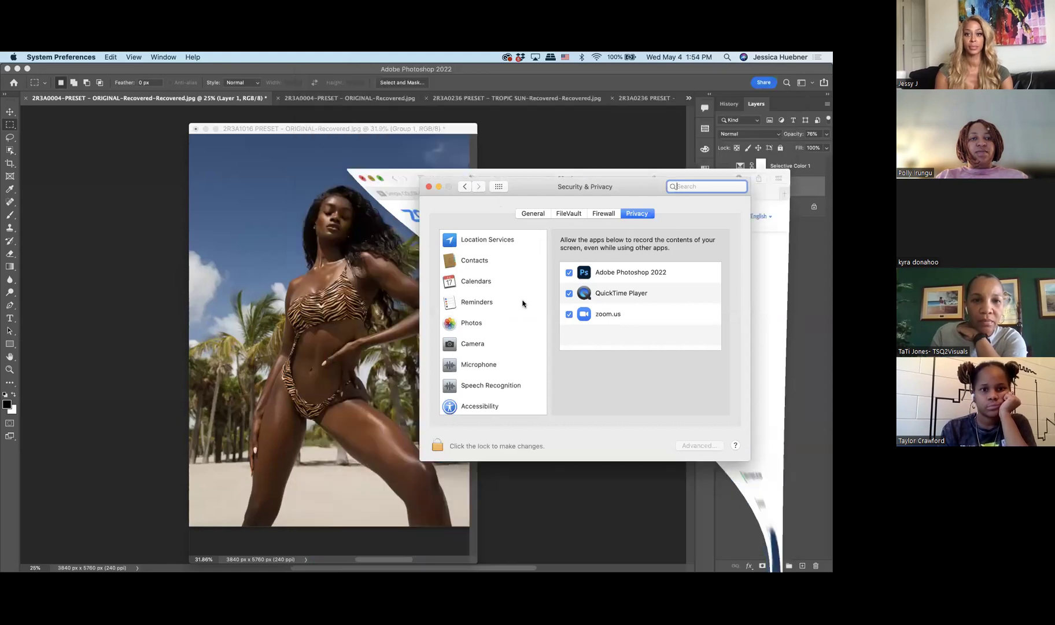
{"action": "left_click", "coordinate": [460, 447]}
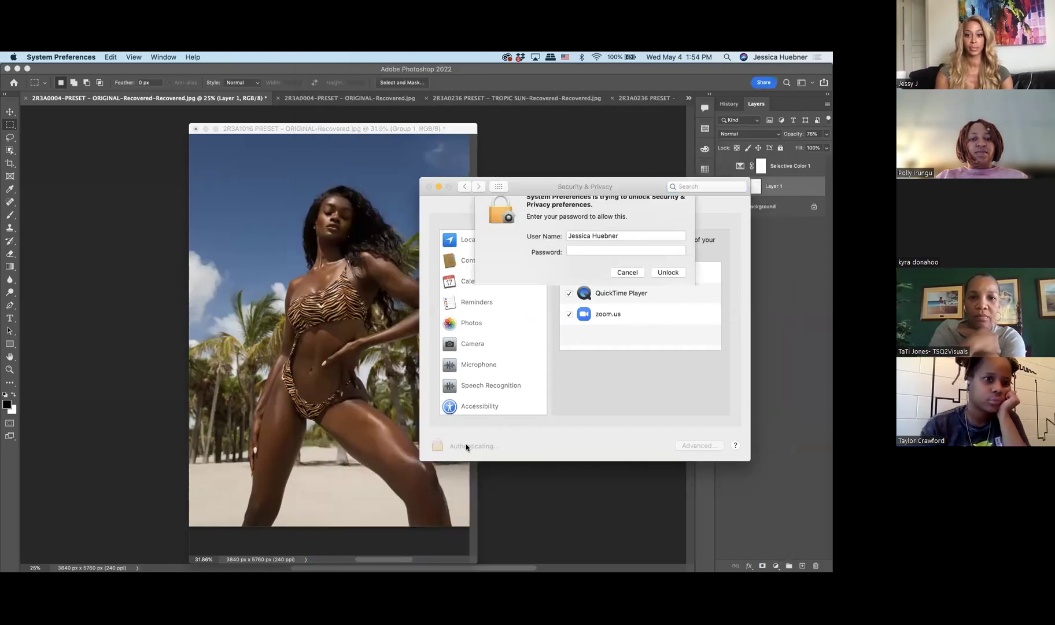
{"action": "type", "text": "••••"}
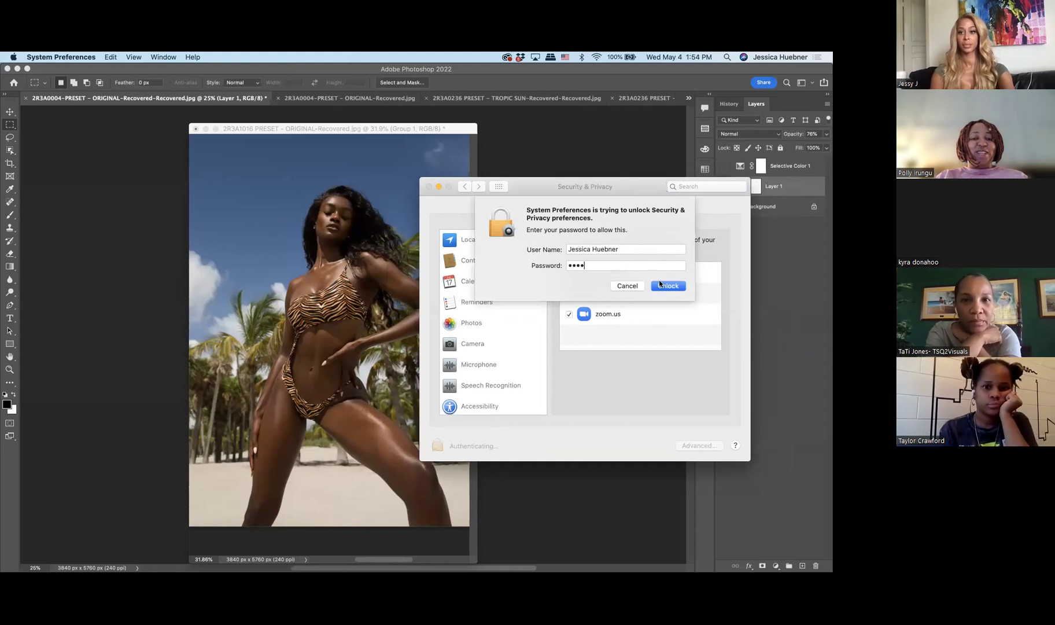
{"action": "left_click", "coordinate": [665, 286]}
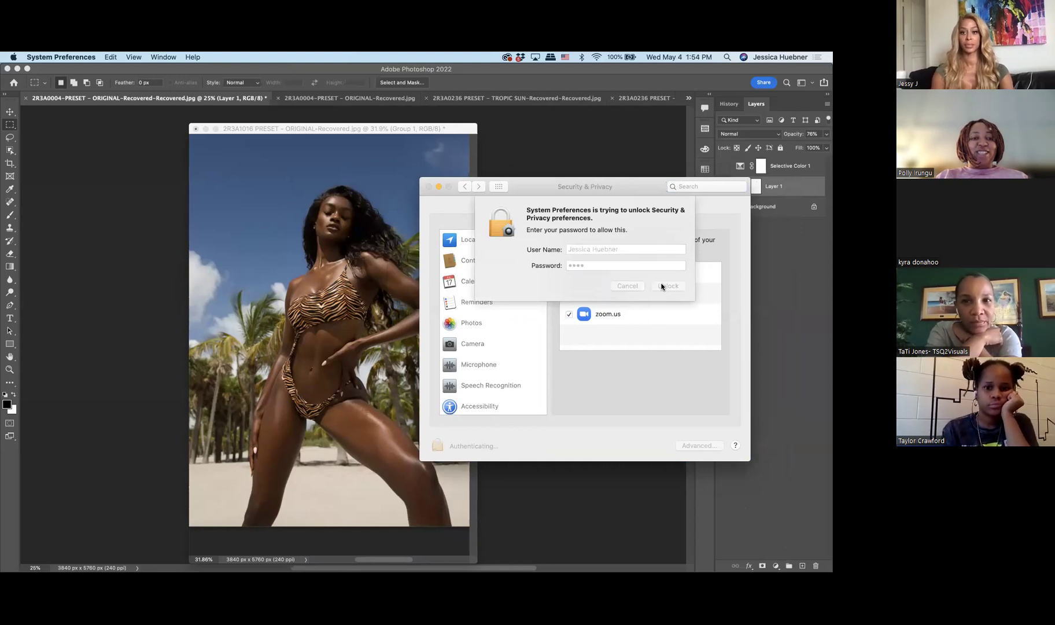
{"action": "left_click", "coordinate": [429, 186]}
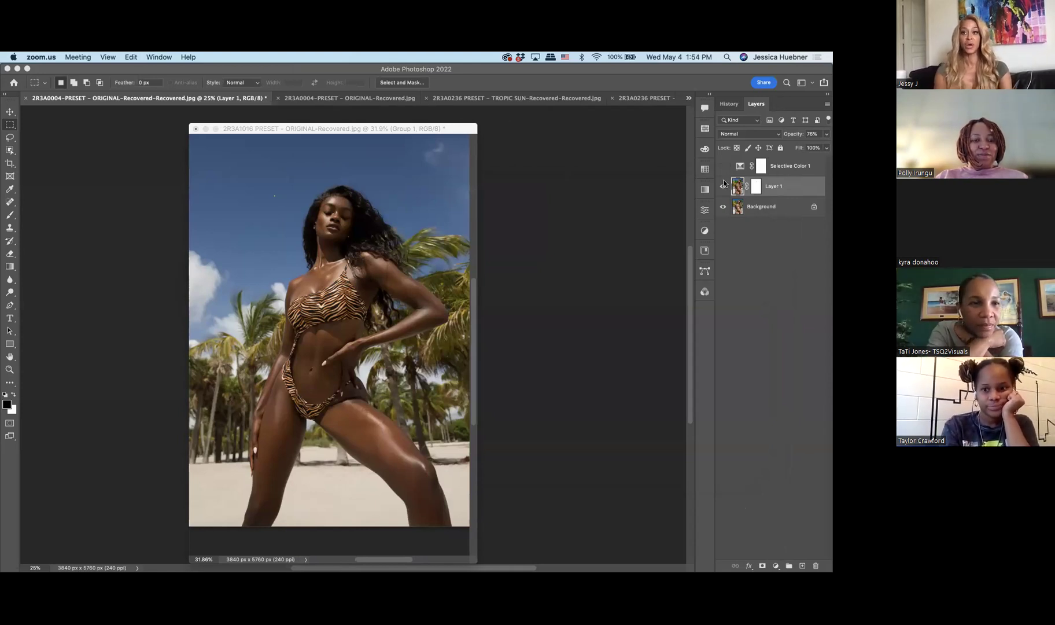
Duplicate the Background layer of the 2R3A1016 photo in Photoshop.
{"action": "left_click", "coordinate": [396, 128]}
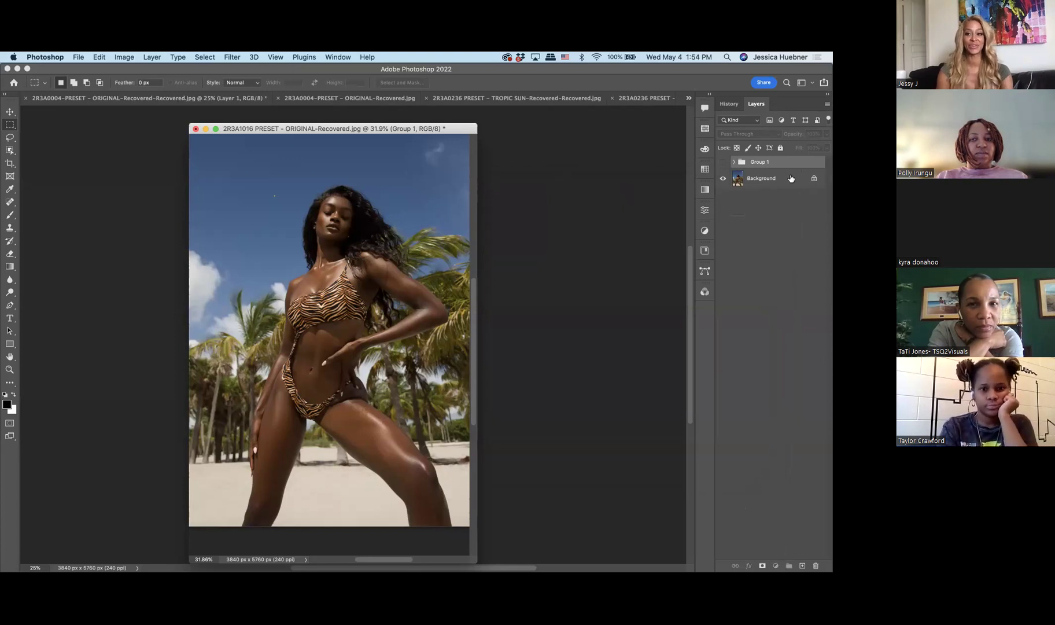
{"action": "left_click", "coordinate": [791, 179]}
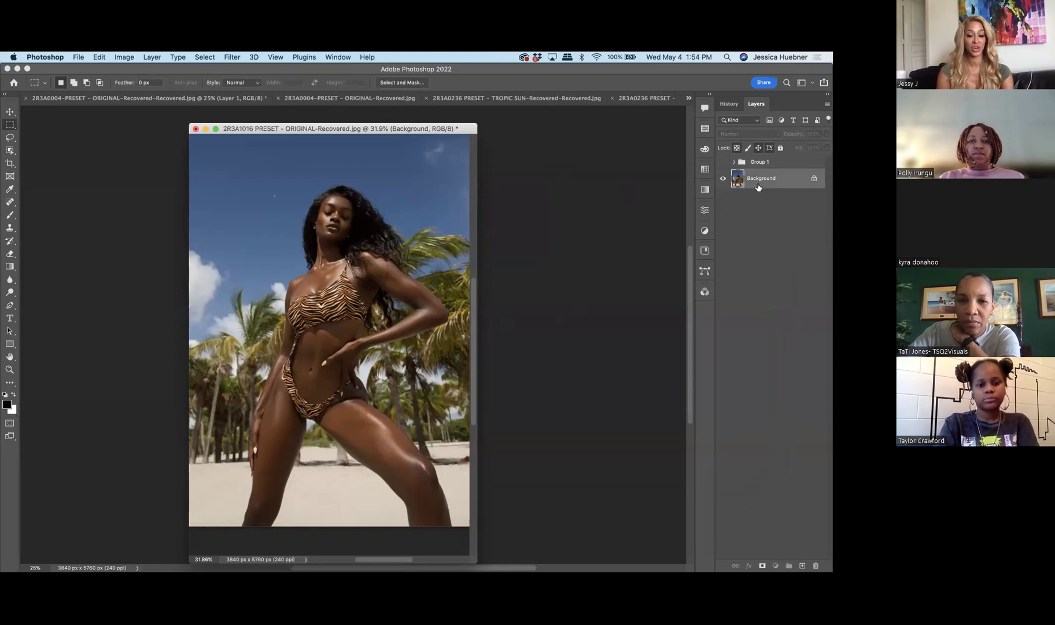
{"action": "left_click_drag", "start_coordinate": [779, 184], "coordinate": [793, 359]}
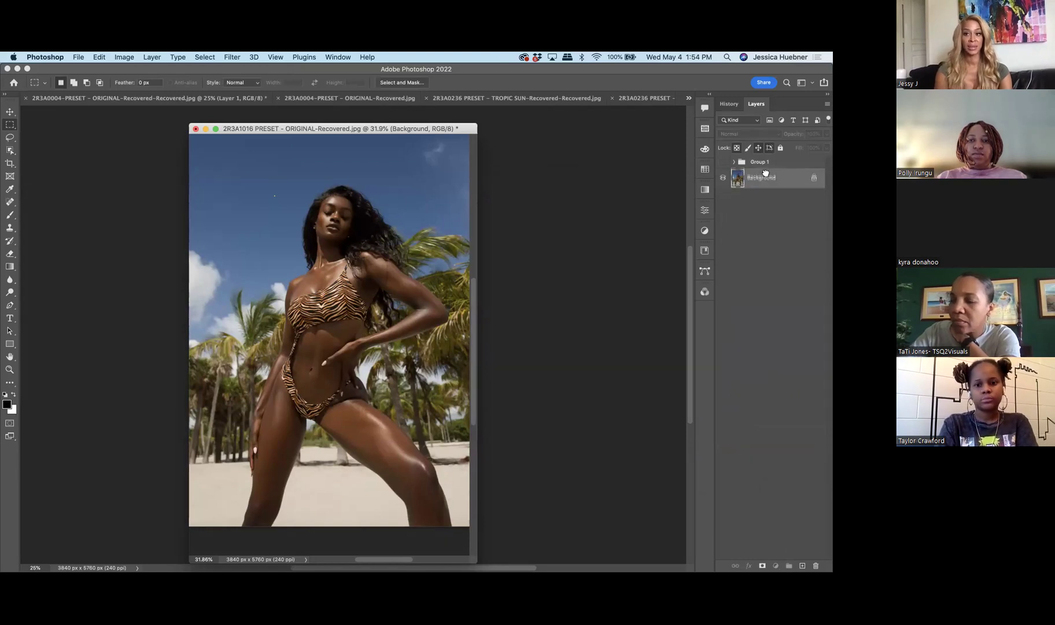
{"action": "left_click_drag", "start_coordinate": [792, 407], "coordinate": [802, 565]}
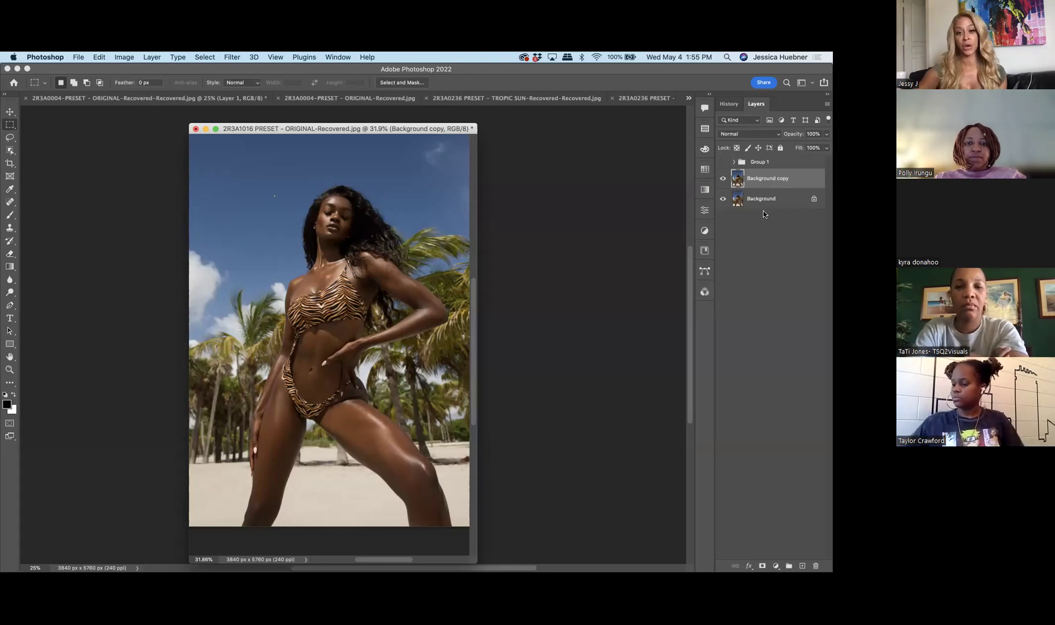
Convert the Background copy layer to a Smart Object and undo the conversion.
{"action": "right_click", "coordinate": [777, 175]}
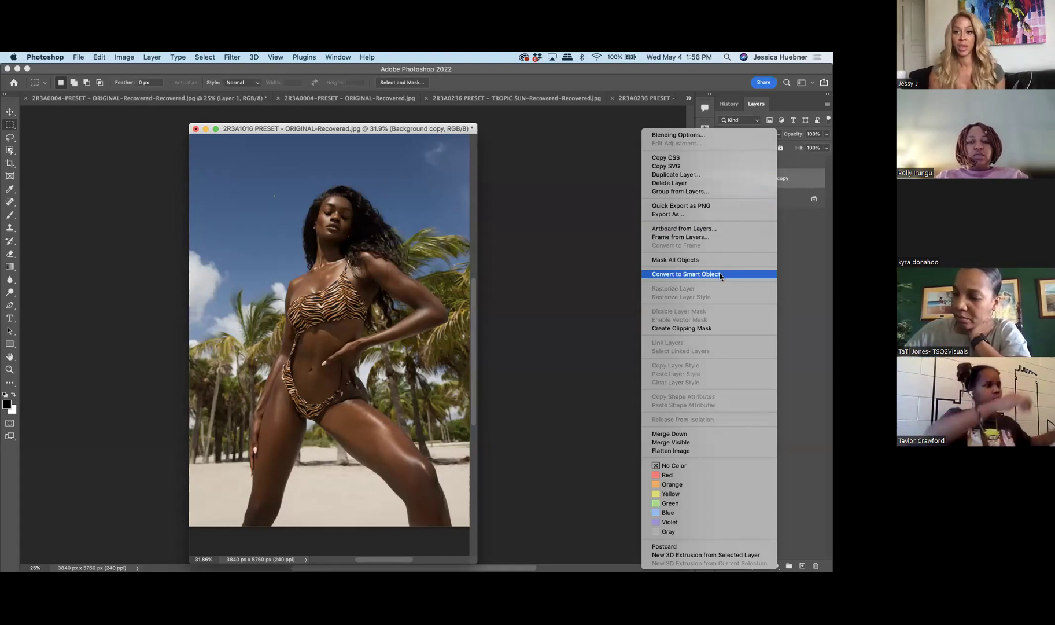
{"action": "left_click", "coordinate": [803, 170]}
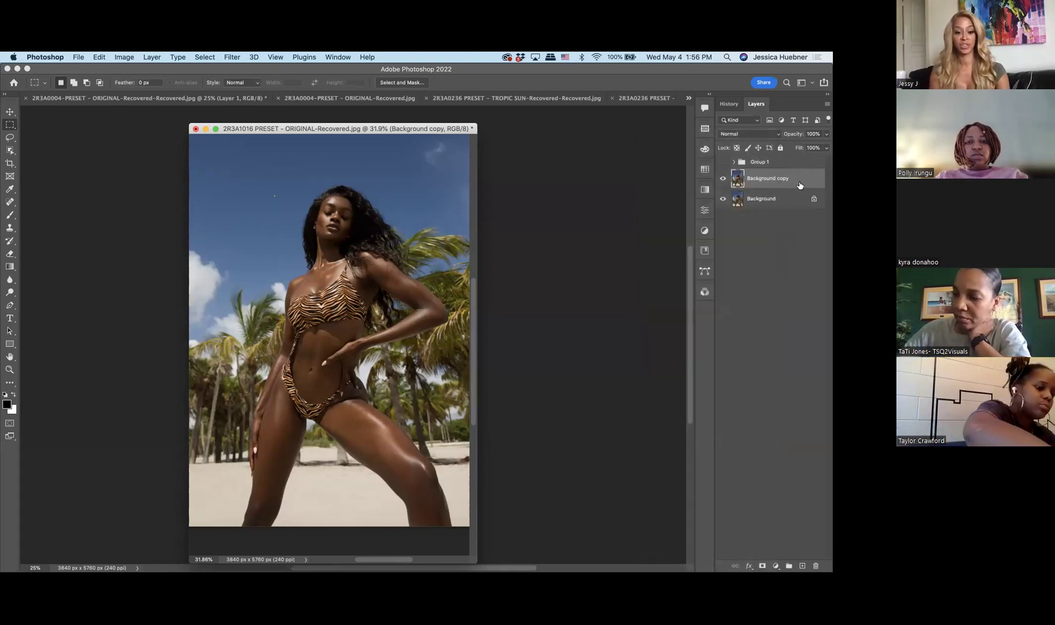
{"action": "right_click", "coordinate": [799, 180]}
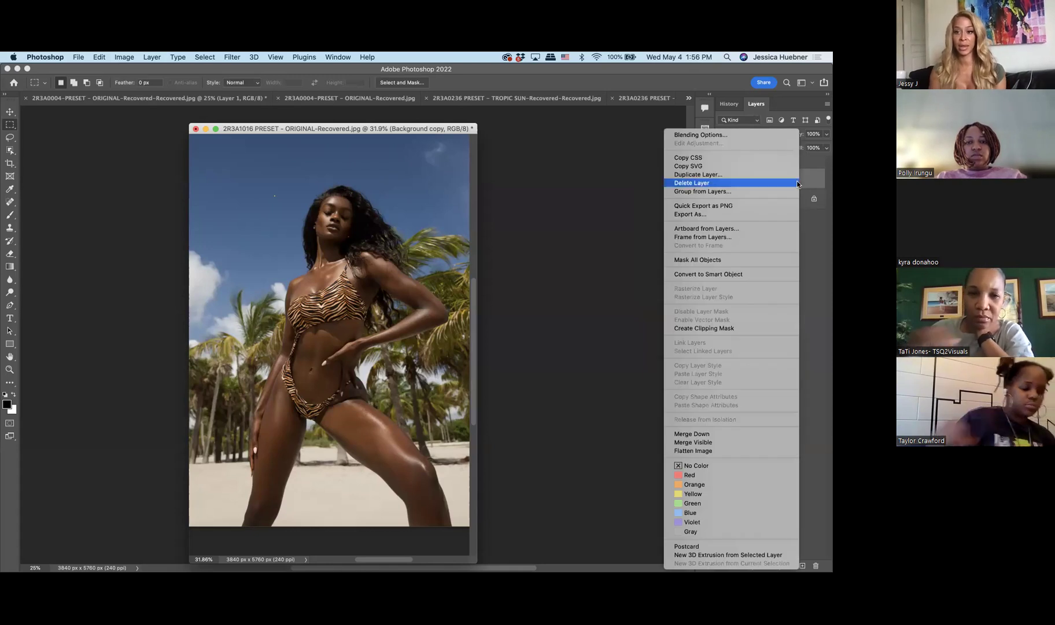
{"action": "left_click", "coordinate": [740, 273]}
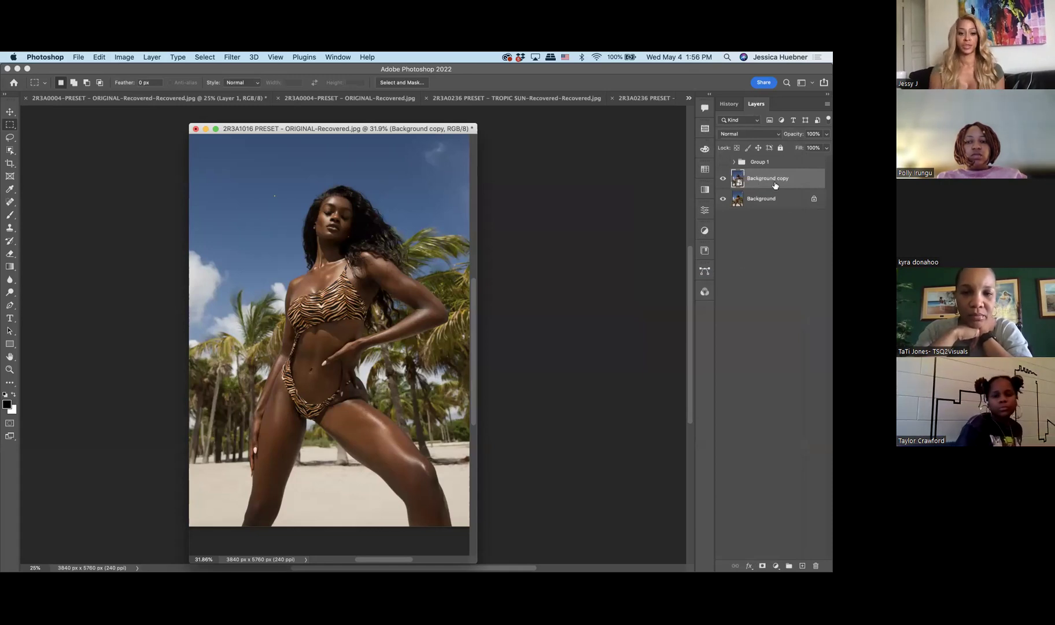
{"action": "left_click", "coordinate": [99, 57]}
{"action": "left_click", "coordinate": [105, 67]}
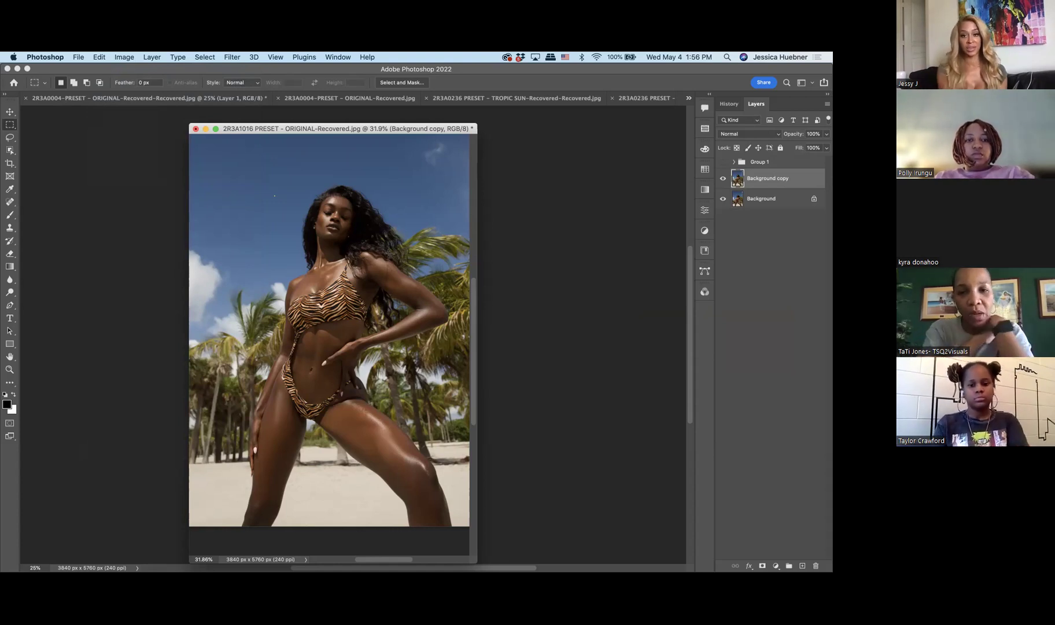
{"action": "scroll", "coordinate": [312, 385], "scroll_direction": "up", "scroll_amount": 5}
{"action": "scroll", "coordinate": [312, 385], "scroll_direction": "down", "scroll_amount": 10}
{"action": "scroll", "coordinate": [312, 385], "scroll_direction": "left", "scroll_amount": 5}
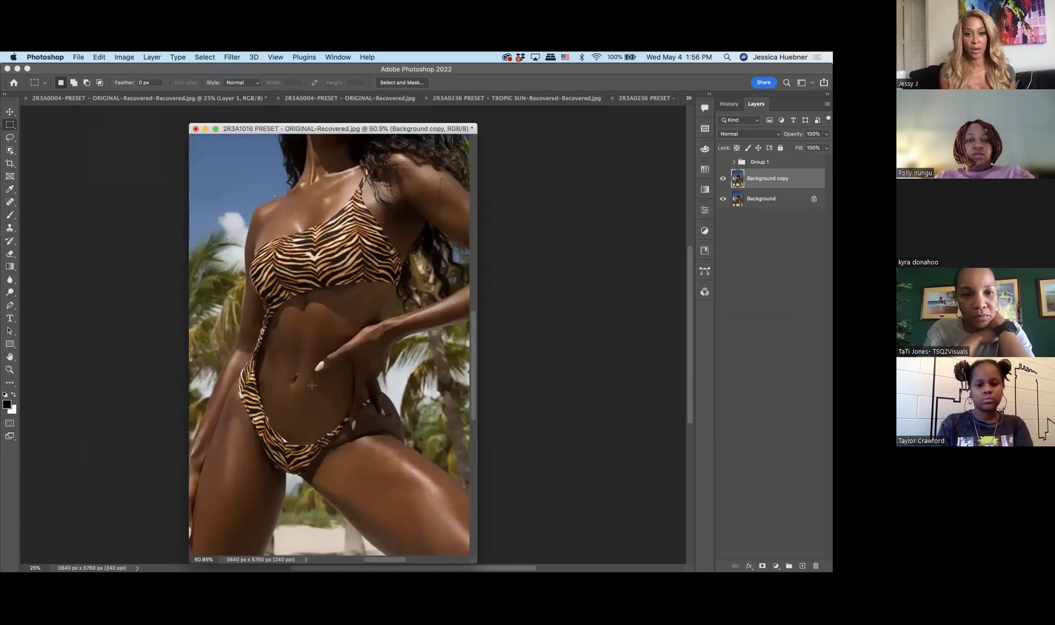
{"action": "scroll", "coordinate": [311, 384], "scroll_direction": "up", "scroll_amount": 10}
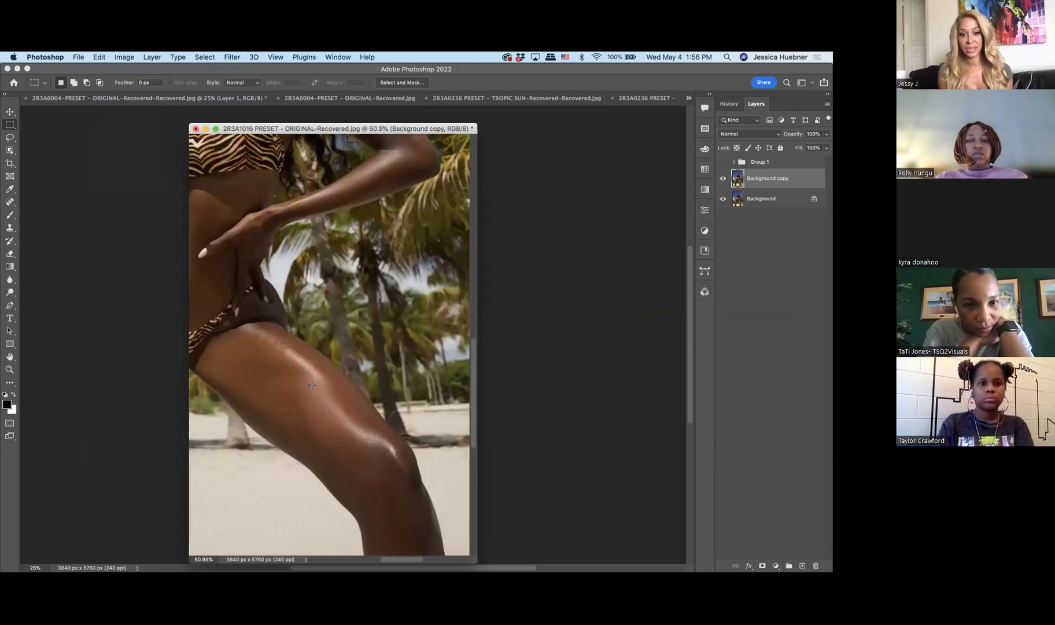
{"action": "scroll", "coordinate": [311, 385], "scroll_direction": "right", "scroll_amount": 3}
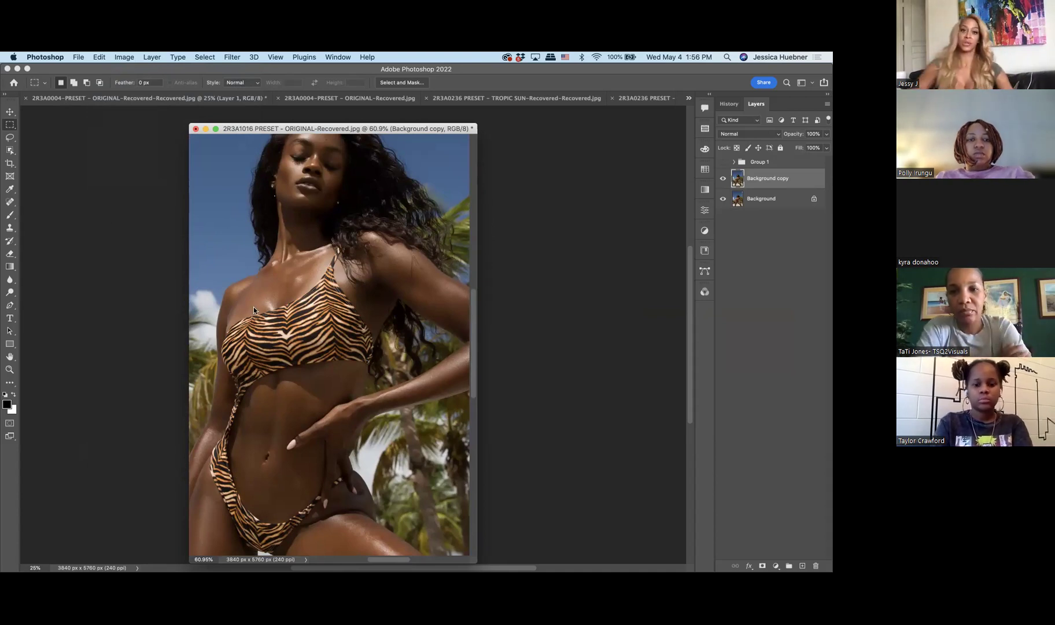
Widen the 2R3A1016 photo's window to show the model from head to knees.
{"action": "scroll", "coordinate": [436, 328], "scroll_direction": "down", "scroll_amount": 10}
{"action": "scroll", "coordinate": [435, 328], "scroll_direction": "right", "scroll_amount": 2}
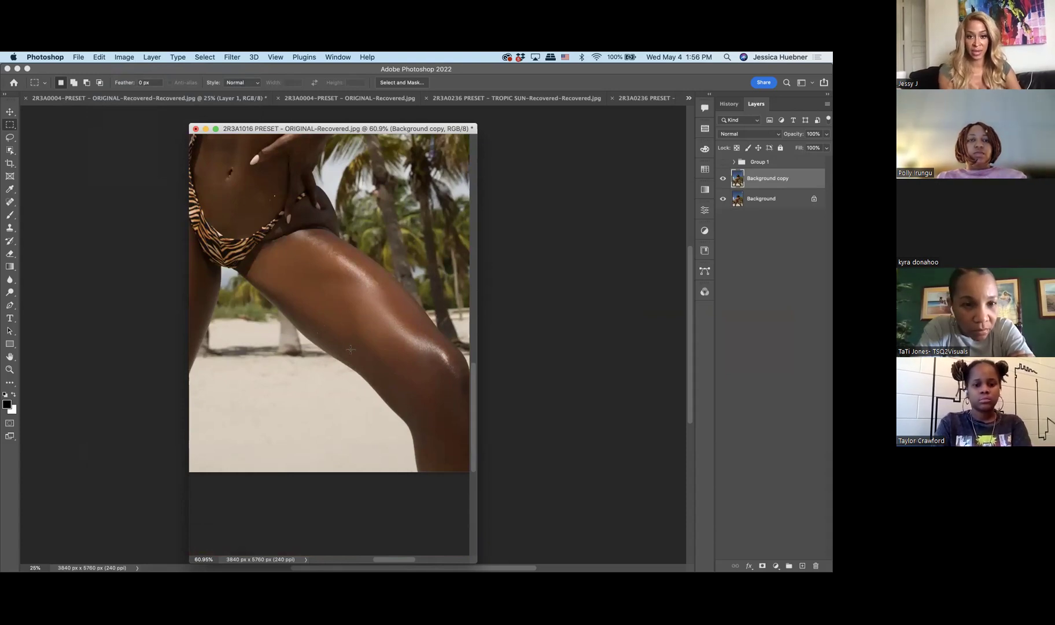
{"action": "scroll", "coordinate": [351, 349], "scroll_direction": "up", "scroll_amount": 10}
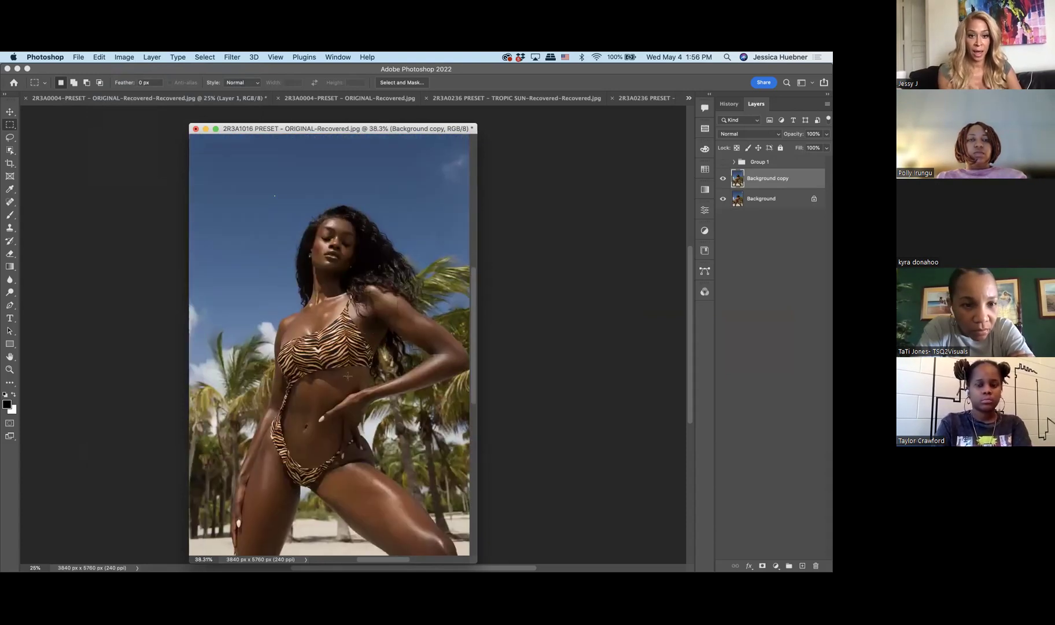
{"action": "scroll", "coordinate": [332, 381], "scroll_direction": "down", "scroll_amount": 1}
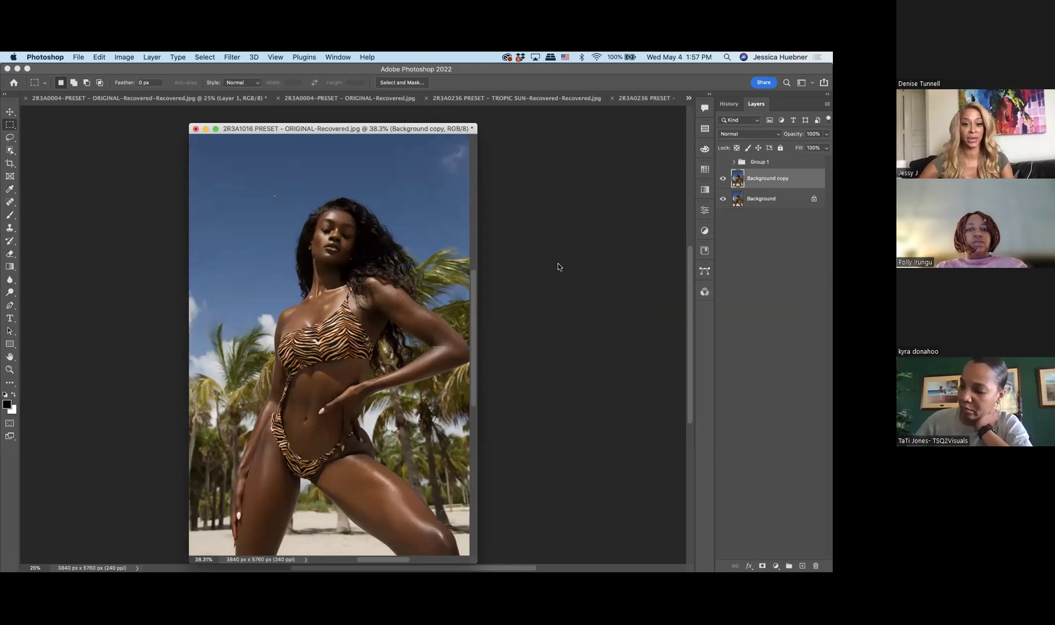
{"action": "scroll", "coordinate": [363, 332], "scroll_direction": "down", "scroll_amount": 3}
{"action": "left_click_drag", "start_coordinate": [473, 559], "coordinate": [546, 555]}
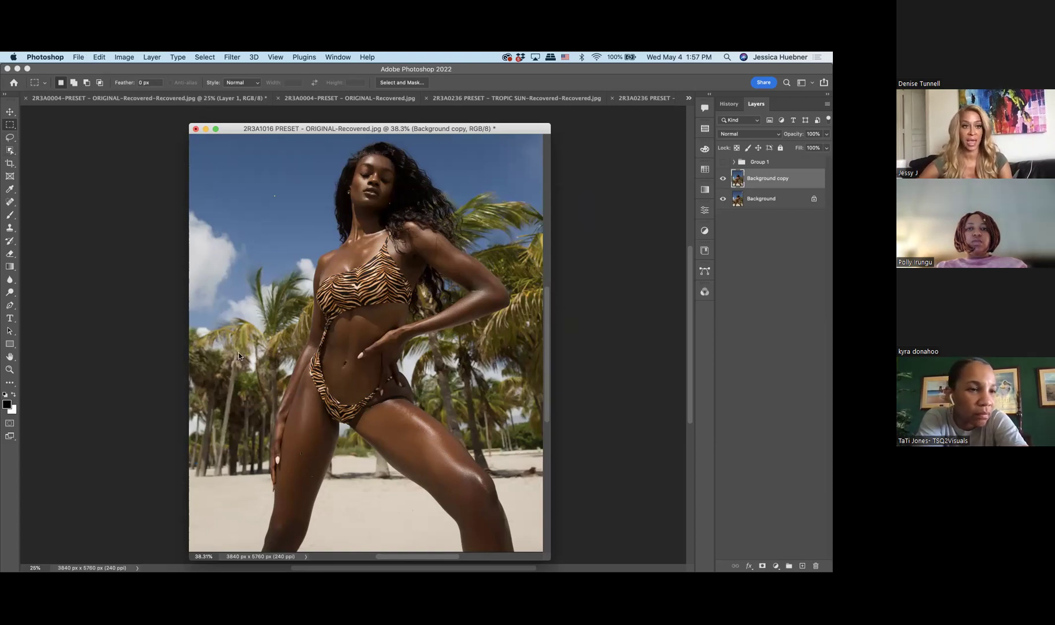
Select the model's forward leg from hip to shin with the Quick Selection Tool at brush size 125.
{"action": "left_click", "coordinate": [10, 163]}
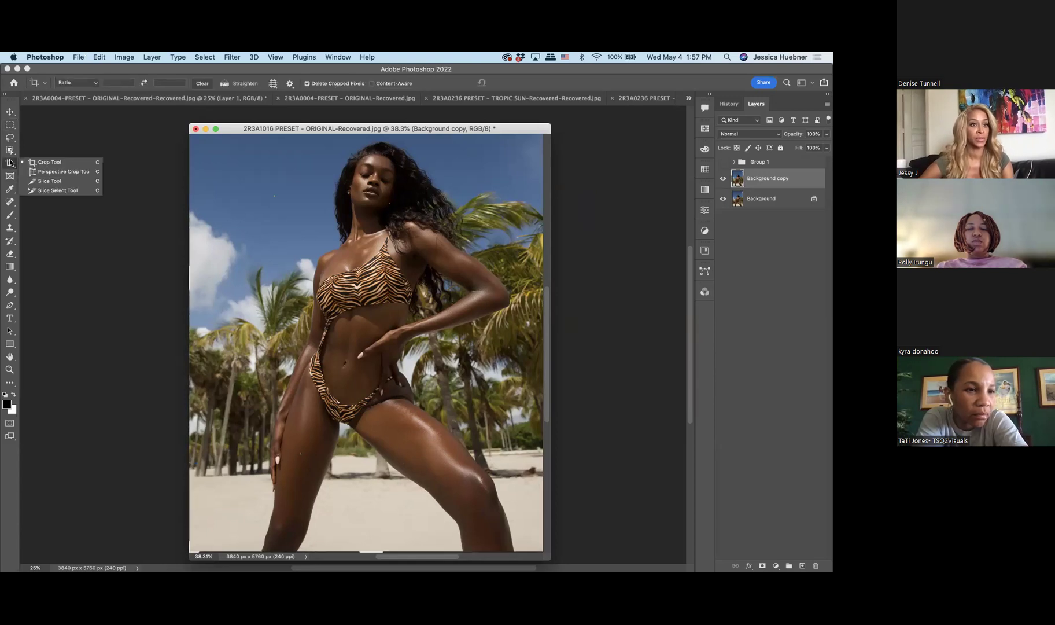
{"action": "left_click", "coordinate": [10, 150]}
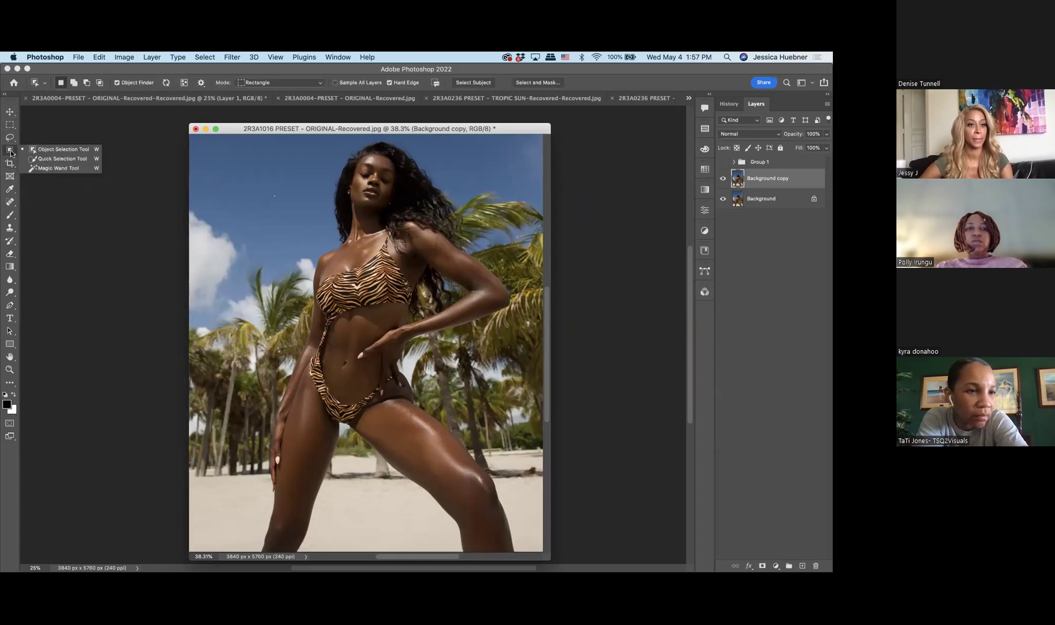
{"action": "left_click", "coordinate": [55, 158]}
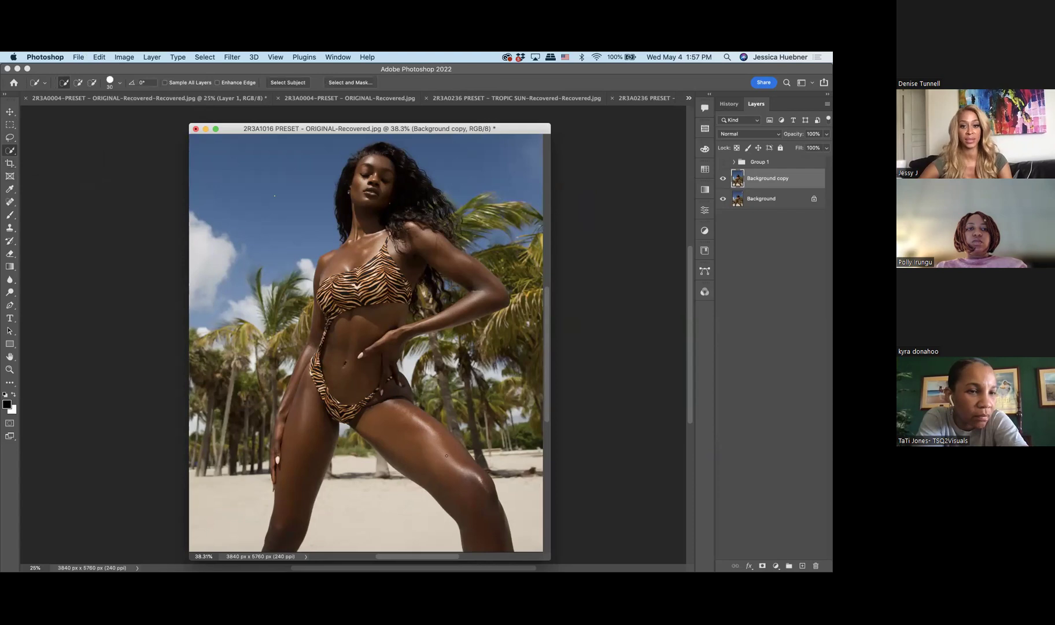
{"action": "key", "text": "bracketright"}
{"action": "key", "text": "bracketright"}
{"action": "key", "text": "bracketright"}
{"action": "left_click", "coordinate": [11, 152]}
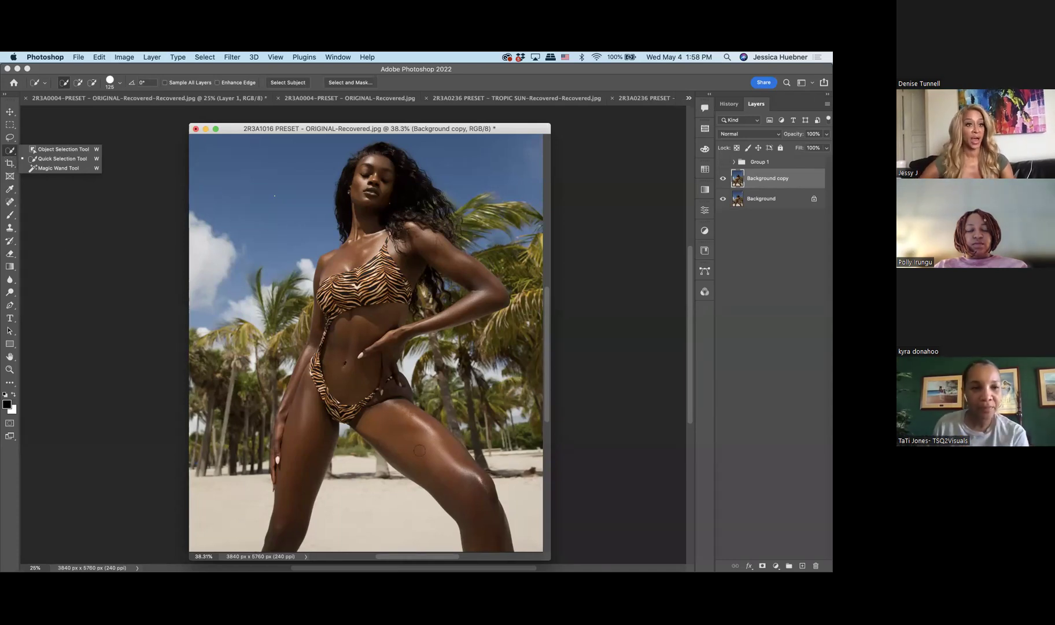
{"action": "mouse_move", "coordinate": [419, 450]}
{"action": "left_mouse_down"}
{"action": "mouse_move", "coordinate": [382, 422]}
{"action": "mouse_move", "coordinate": [463, 533]}
{"action": "mouse_move", "coordinate": [503, 520]}
{"action": "mouse_move", "coordinate": [483, 463]}
{"action": "mouse_move", "coordinate": [498, 510]}
{"action": "left_mouse_up"}
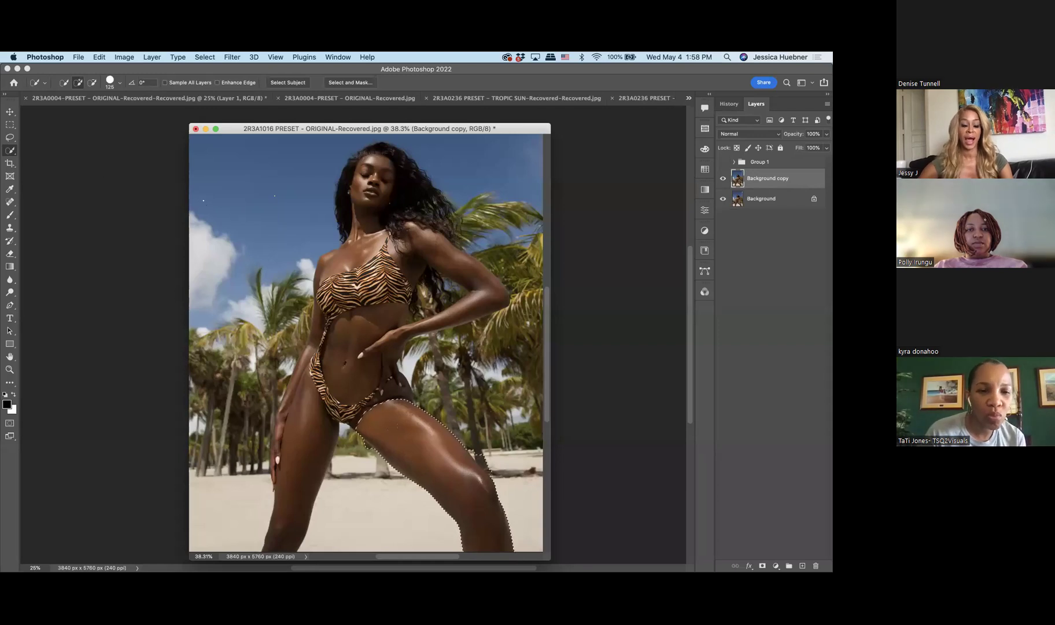
Try to subtract the lower leg area from the leg selection and undo the subtraction.
{"action": "key", "text": "alt"}
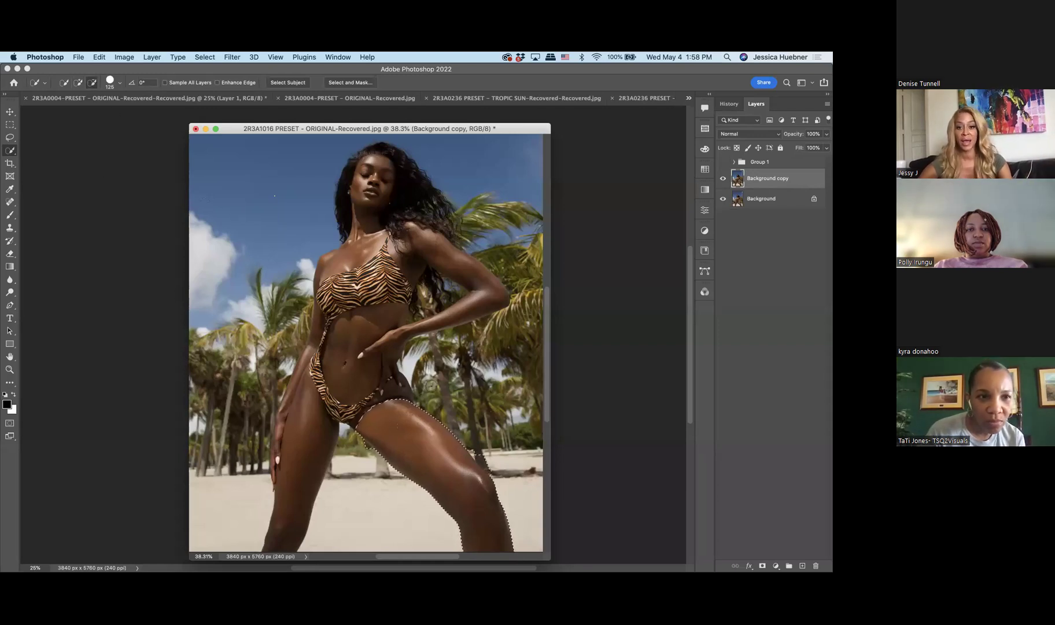
{"action": "left_click_drag", "start_coordinate": [503, 482], "coordinate": [507, 509]}
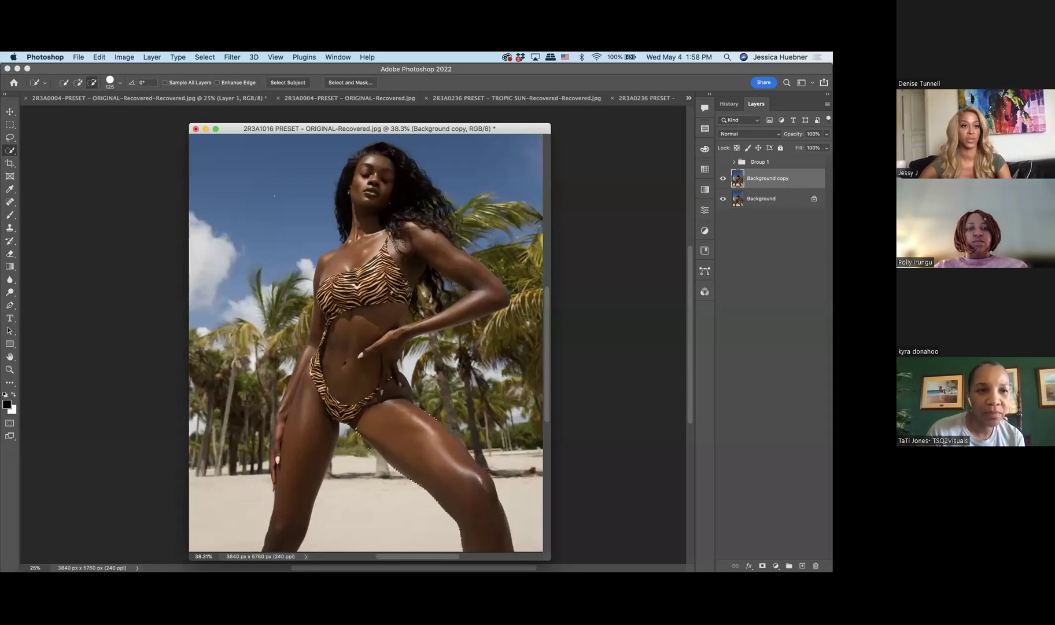
{"action": "left_click", "coordinate": [100, 58]}
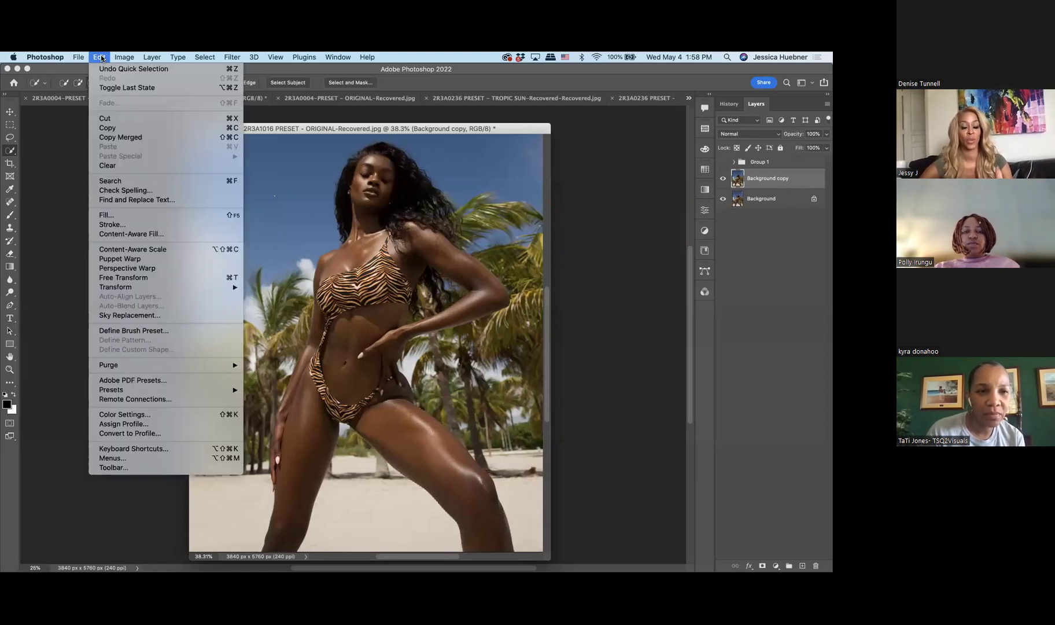
{"action": "left_click", "coordinate": [124, 68]}
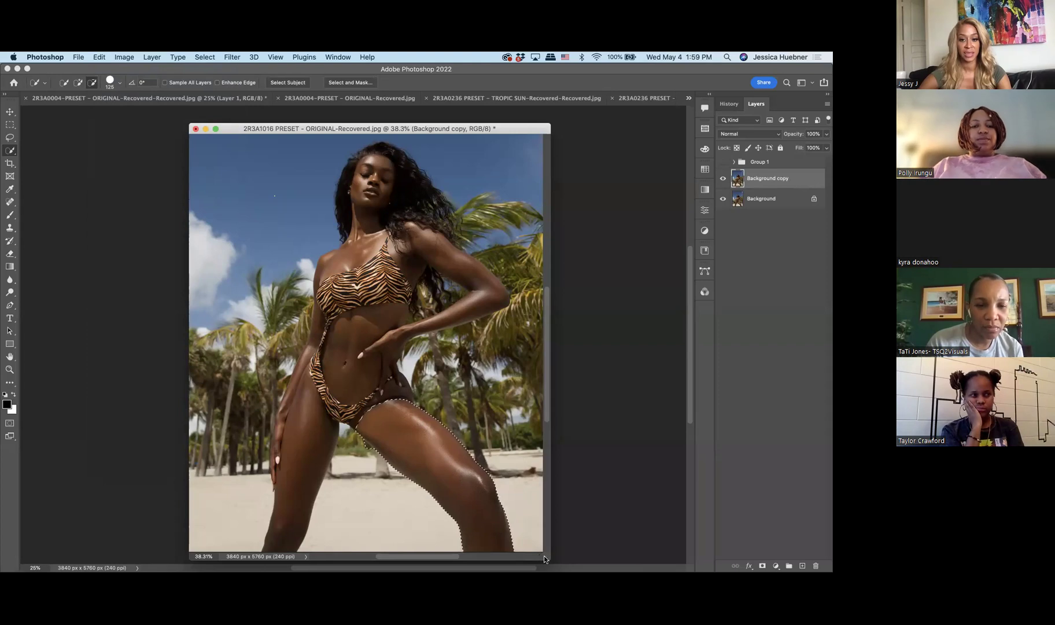
Add a Selective Color adjustment layer above Background copy, masked to the selected leg.
{"action": "left_click", "coordinate": [777, 566]}
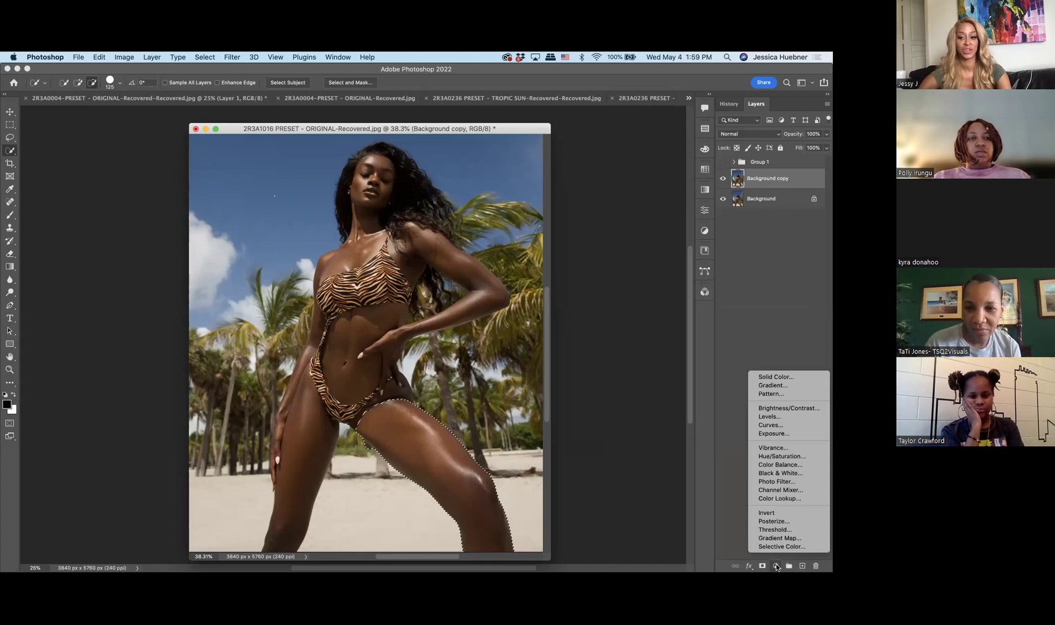
{"action": "left_click", "coordinate": [813, 232]}
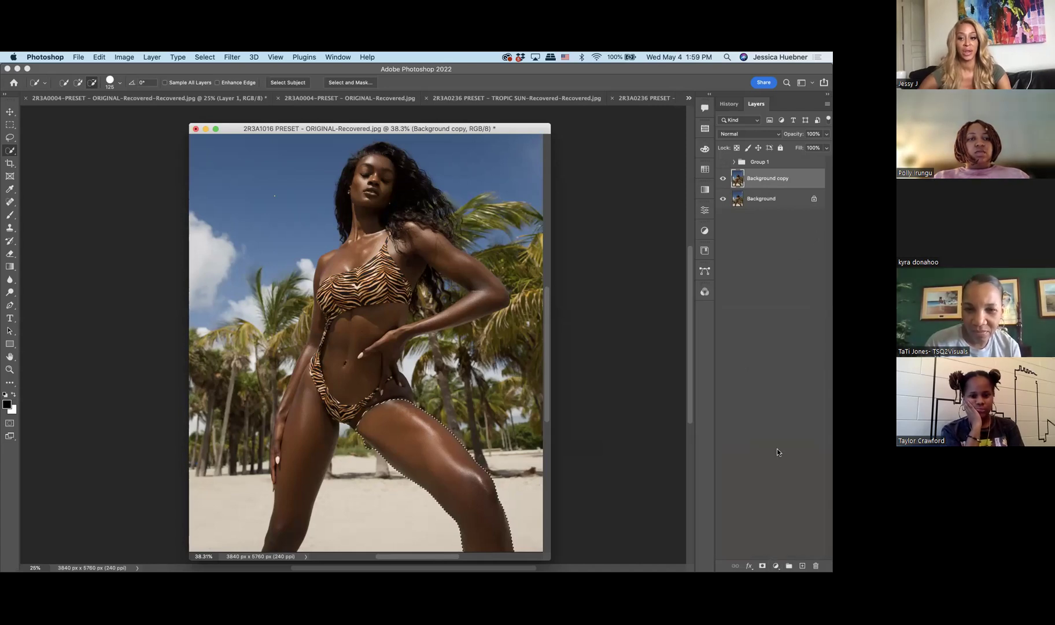
{"action": "left_click", "coordinate": [777, 566]}
{"action": "left_click", "coordinate": [774, 546]}
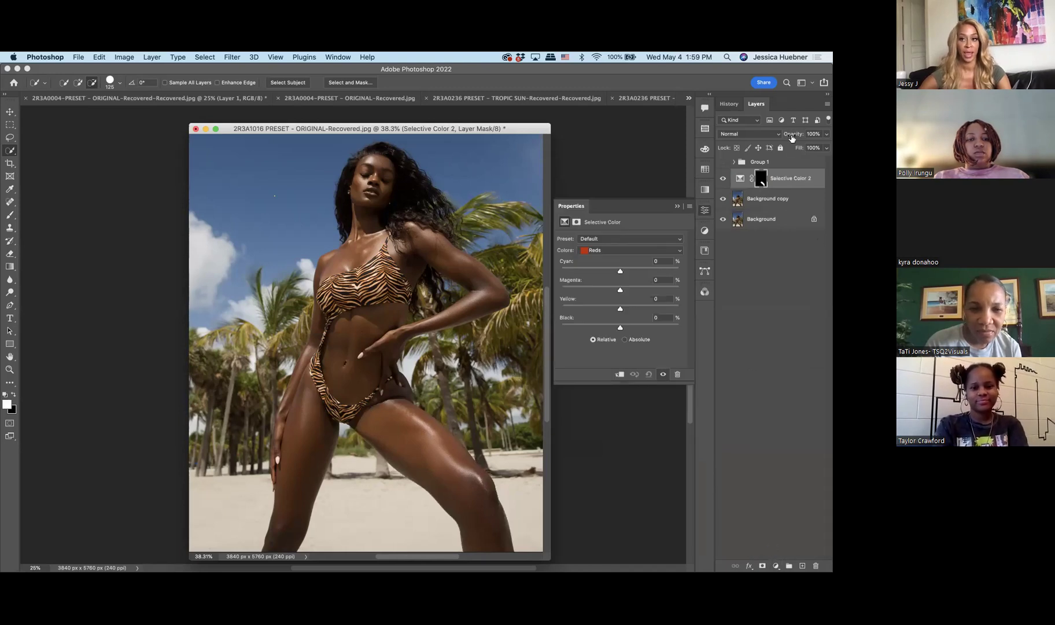
Display the Selective Color 2 layer mask on its own in the document, showing the leg area.
{"action": "left_click", "coordinate": [761, 179]}
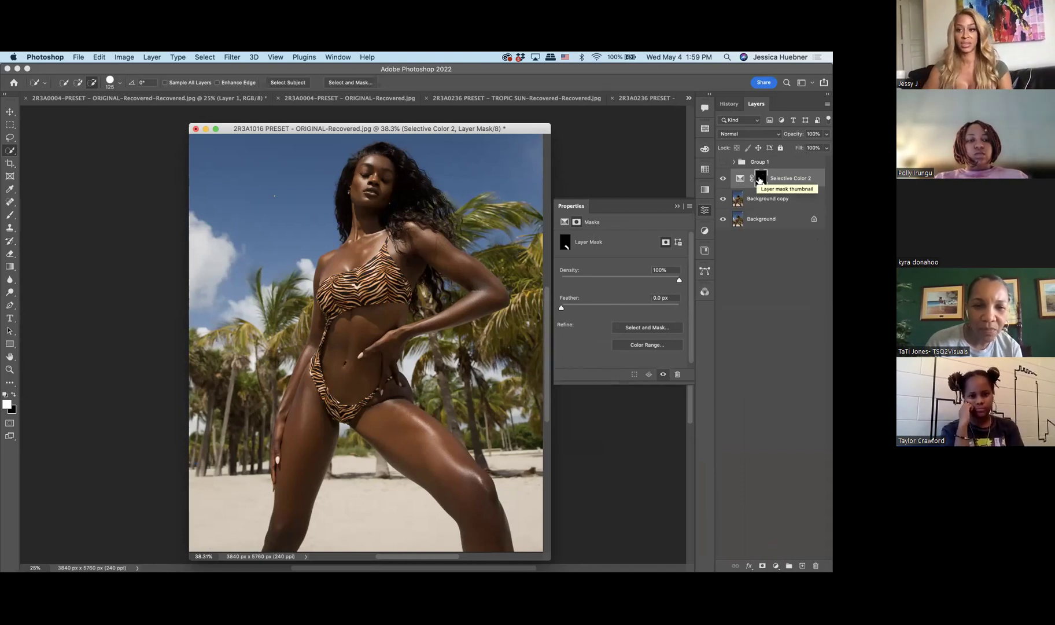
{"action": "left_click", "coordinate": [761, 179]}
{"action": "left_click", "coordinate": [761, 180]}
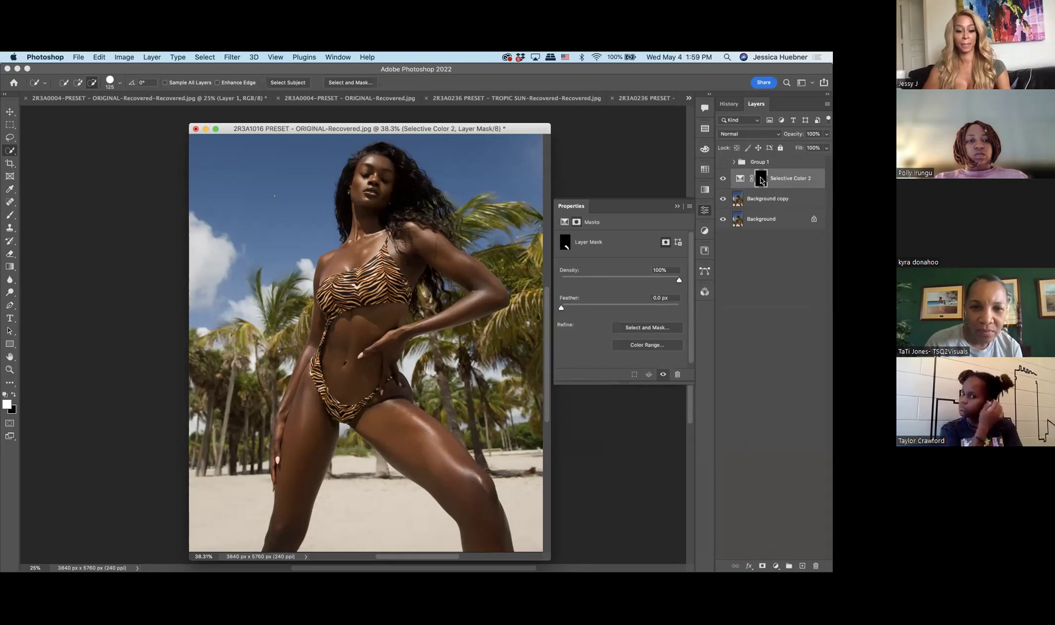
{"action": "left_click", "coordinate": [761, 179], "text": "alt"}
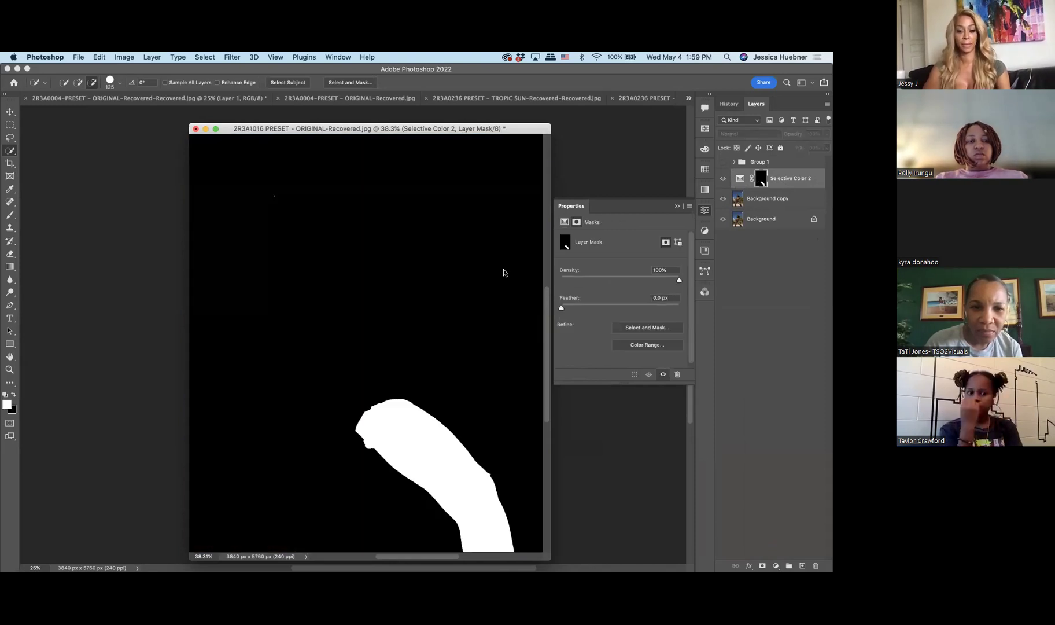
{"action": "scroll", "coordinate": [502, 271], "scroll_direction": "down", "scroll_amount": 5}
{"action": "scroll", "coordinate": [502, 268], "scroll_direction": "right", "scroll_amount": 2}
{"action": "scroll", "coordinate": [502, 269], "scroll_direction": "right", "scroll_amount": 1}
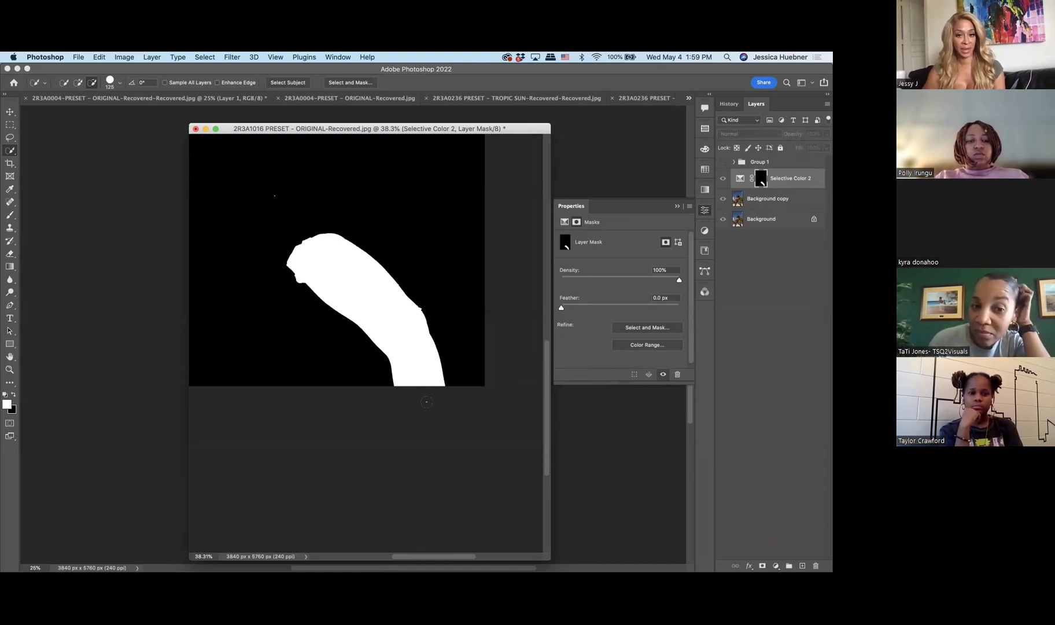
Paint the knee and lower leg black on the mask with a large soft brush, and return to the photo view.
{"action": "left_click", "coordinate": [10, 216]}
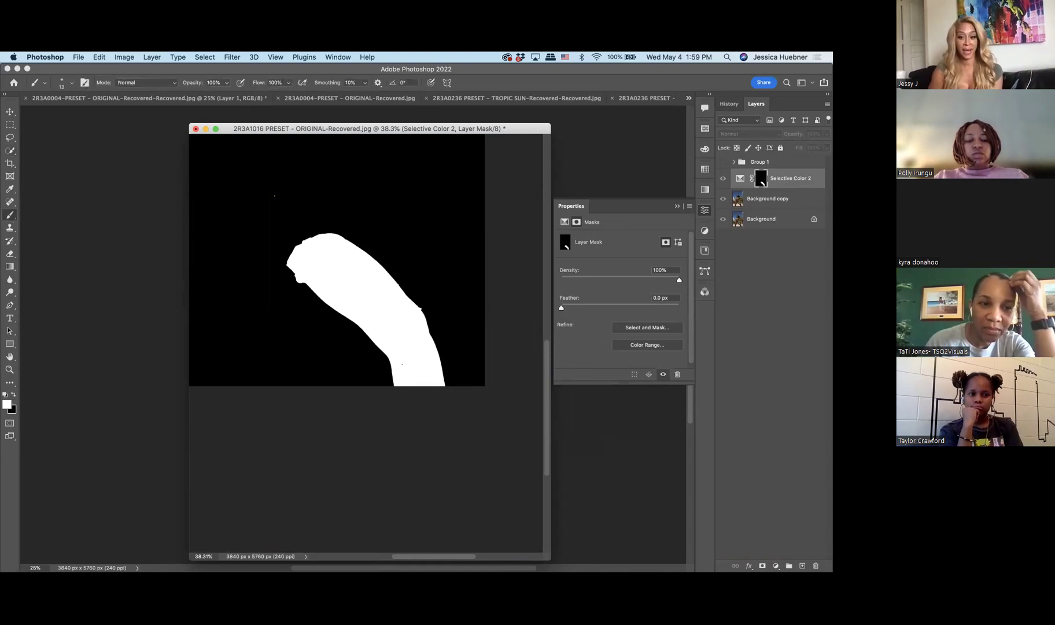
{"action": "key", "text": "bracketright"}
{"action": "key", "text": "bracketright"}
{"action": "key", "text": "bracketright"}
{"action": "key", "text": "bracketright"}
{"action": "key", "text": "bracketright"}
{"action": "key", "text": "bracketright"}
{"action": "key", "text": "bracketright"}
{"action": "key", "text": "bracketright"}
{"action": "key", "text": "bracketright"}
{"action": "key", "text": "bracketright"}
{"action": "key", "text": "bracketright"}
{"action": "key", "text": "bracketright"}
{"action": "key", "text": "bracketright"}
{"action": "key", "text": "bracketright"}
{"action": "key", "text": "bracketright"}
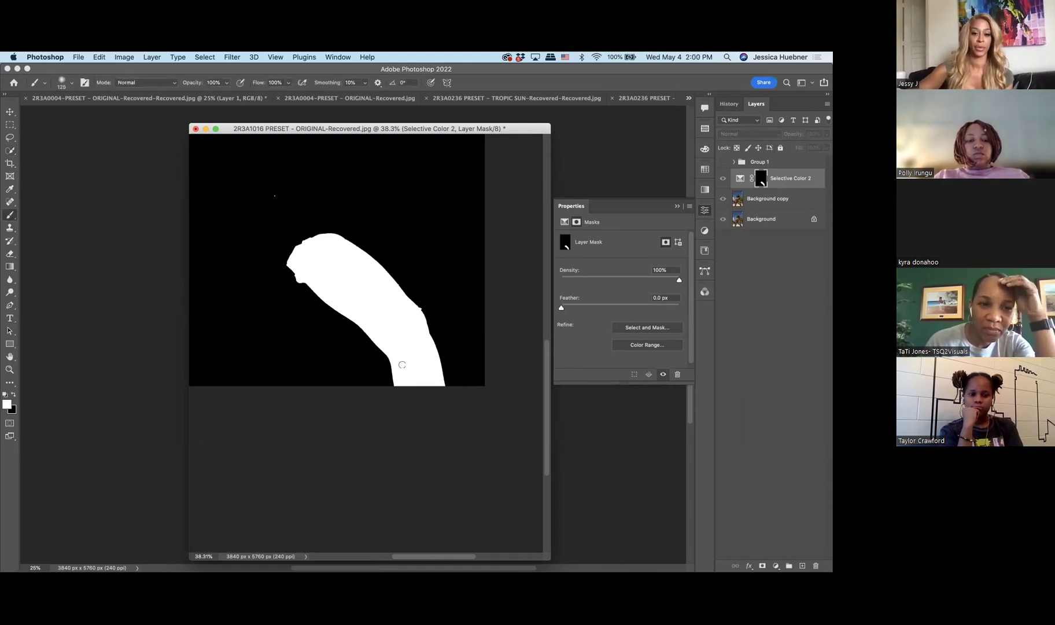
{"action": "key", "text": "bracketright"}
{"action": "key", "text": "bracketright"}
{"action": "key", "text": "bracketright"}
{"action": "key", "text": "bracketright"}
{"action": "key", "text": "x"}
{"action": "mouse_move", "coordinate": [391, 346]}
{"action": "left_mouse_down"}
{"action": "mouse_move", "coordinate": [427, 387]}
{"action": "mouse_move", "coordinate": [391, 388]}
{"action": "mouse_move", "coordinate": [446, 395]}
{"action": "mouse_move", "coordinate": [420, 374]}
{"action": "mouse_move", "coordinate": [429, 378]}
{"action": "mouse_move", "coordinate": [424, 354]}
{"action": "mouse_move", "coordinate": [385, 389]}
{"action": "mouse_move", "coordinate": [427, 363]}
{"action": "mouse_move", "coordinate": [432, 346]}
{"action": "mouse_move", "coordinate": [405, 385]}
{"action": "mouse_move", "coordinate": [389, 366]}
{"action": "mouse_move", "coordinate": [450, 347]}
{"action": "mouse_move", "coordinate": [430, 373]}
{"action": "mouse_move", "coordinate": [456, 338]}
{"action": "mouse_move", "coordinate": [442, 315]}
{"action": "mouse_move", "coordinate": [431, 367]}
{"action": "mouse_move", "coordinate": [381, 365]}
{"action": "mouse_move", "coordinate": [464, 373]}
{"action": "left_mouse_up"}
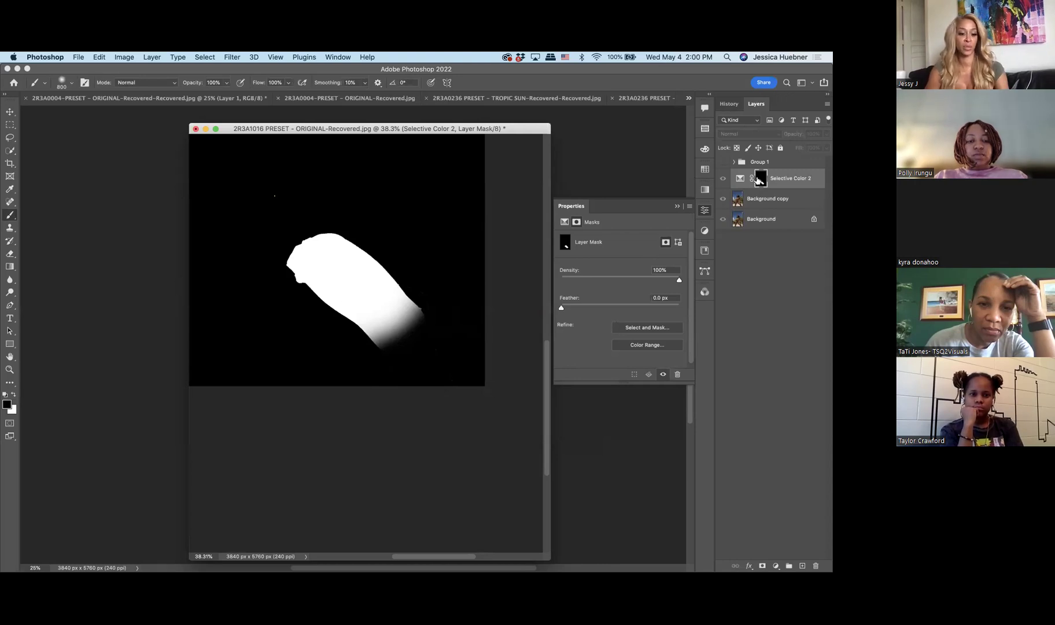
{"action": "left_click", "coordinate": [759, 181], "text": "alt"}
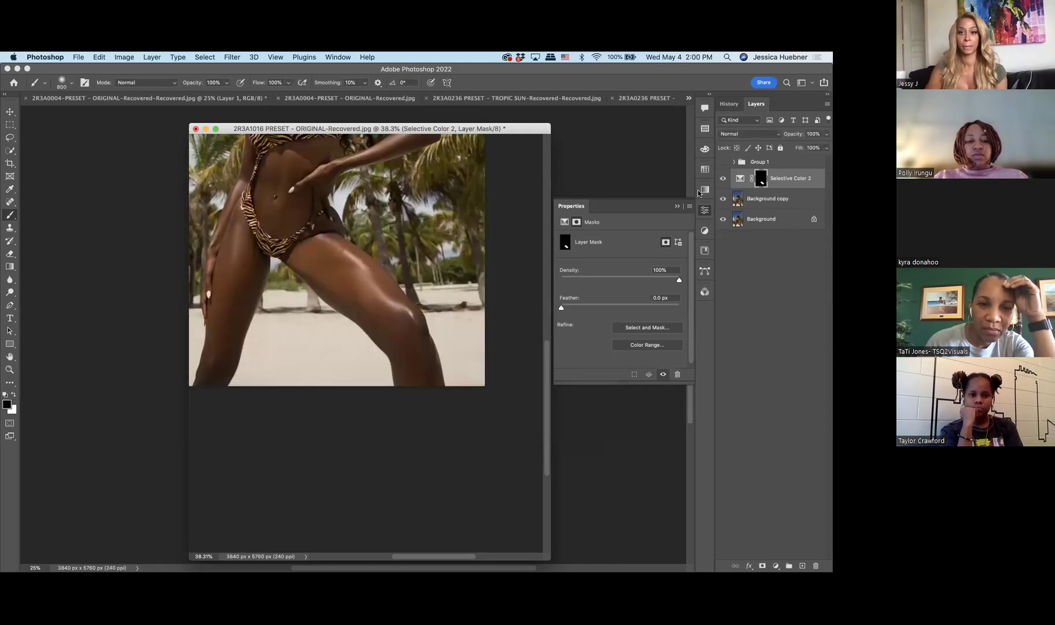
Open the Selective Color 2 adjustment settings and review the available color ranges and presets.
{"action": "left_click", "coordinate": [739, 178]}
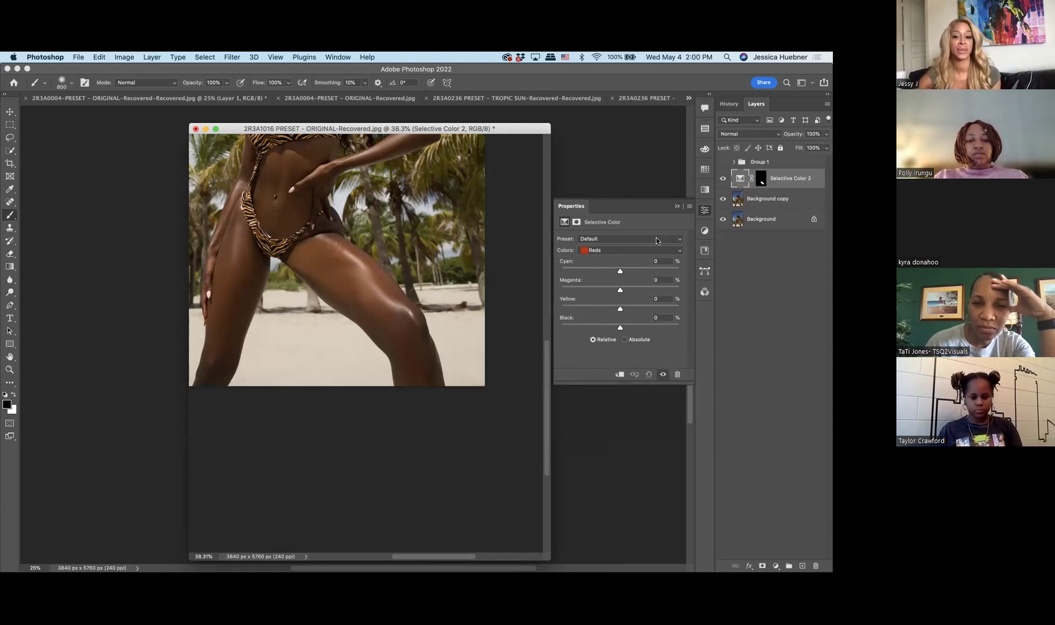
{"action": "left_click", "coordinate": [636, 248]}
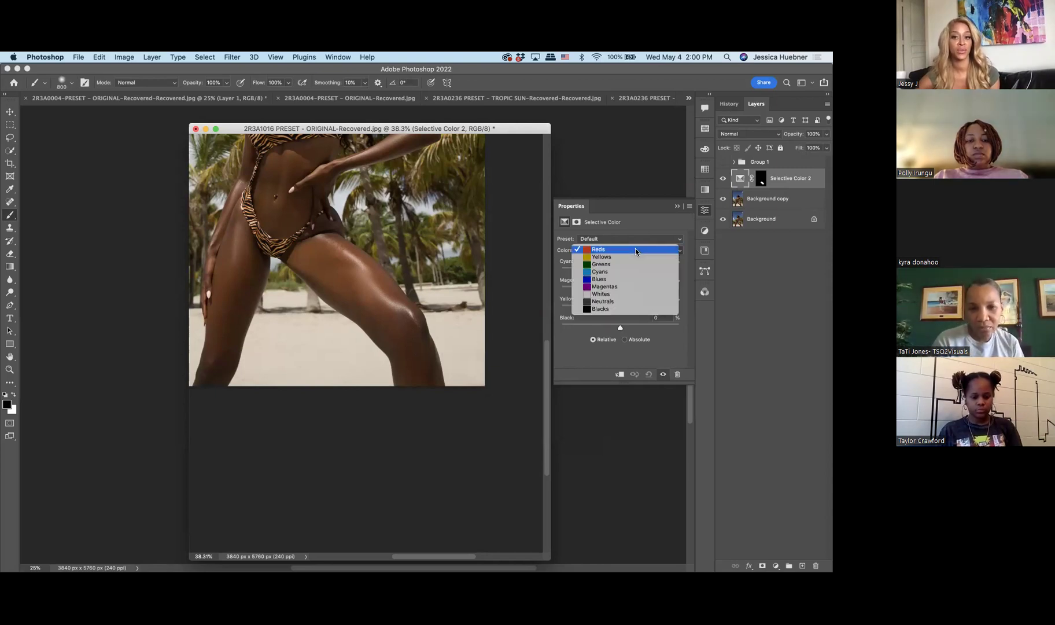
{"action": "left_click", "coordinate": [636, 257]}
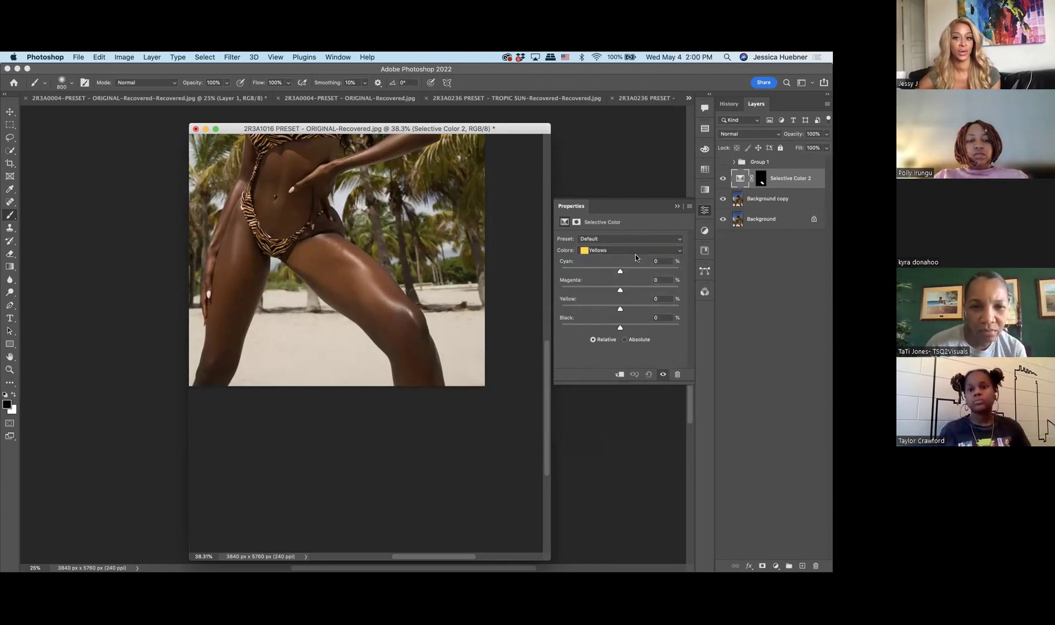
{"action": "left_click", "coordinate": [618, 252]}
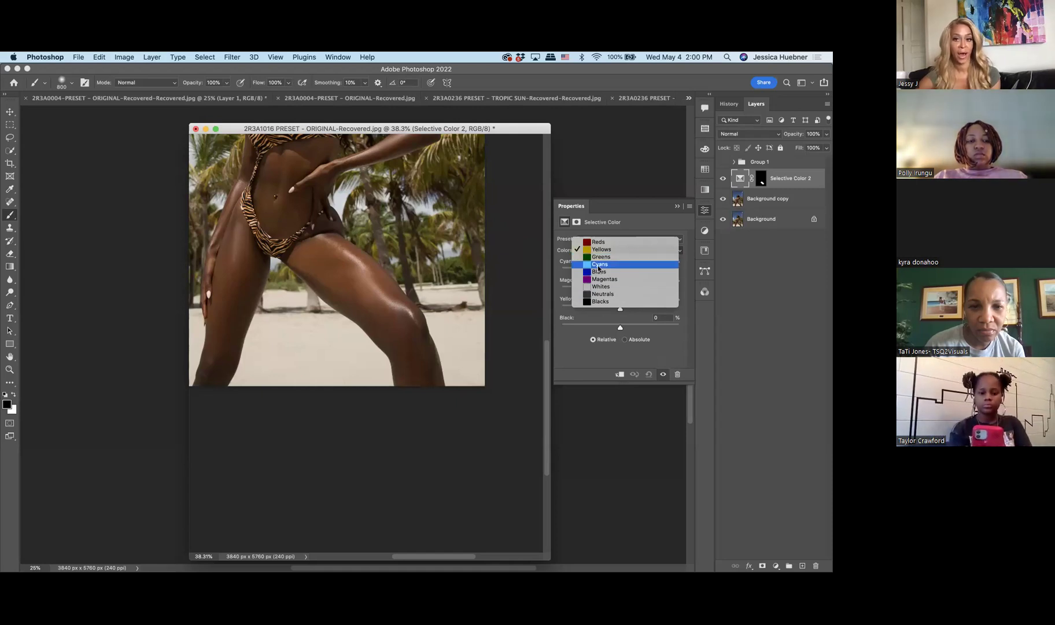
{"action": "left_click", "coordinate": [596, 242]}
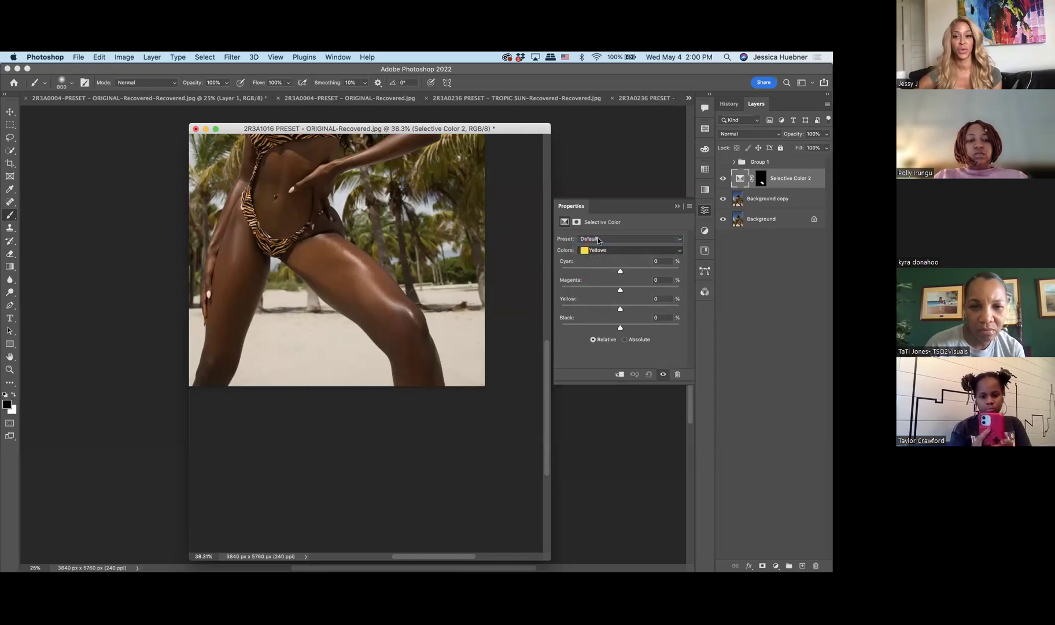
{"action": "left_click", "coordinate": [597, 239]}
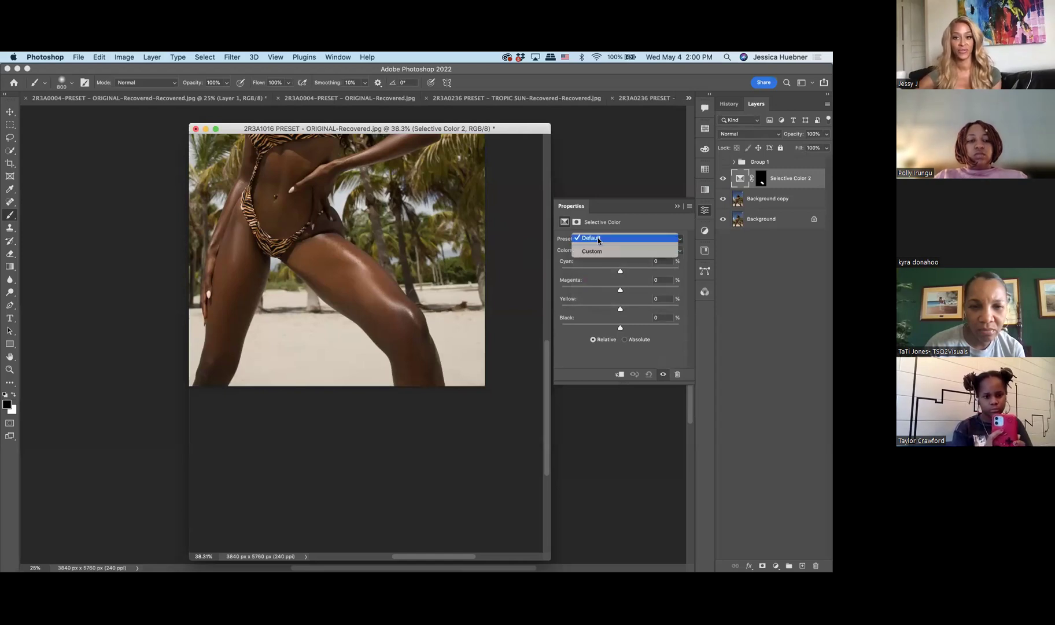
{"action": "left_click", "coordinate": [598, 237]}
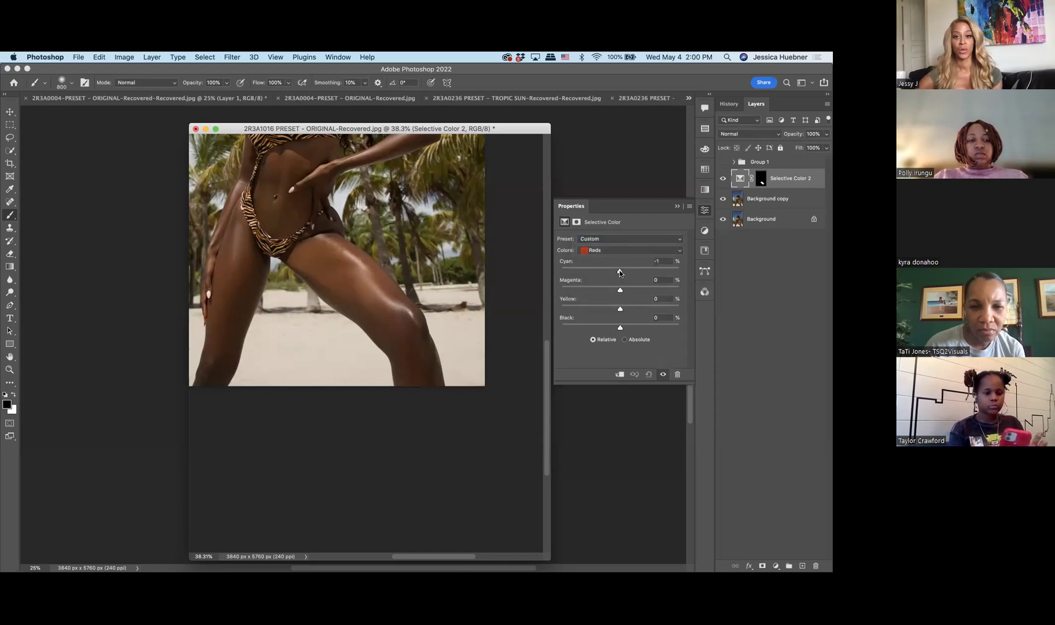
Raise the cyan in the Reds of the Selective Color 2 adjustment to about +8%.
{"action": "left_click_drag", "start_coordinate": [620, 274], "coordinate": [620, 272]}
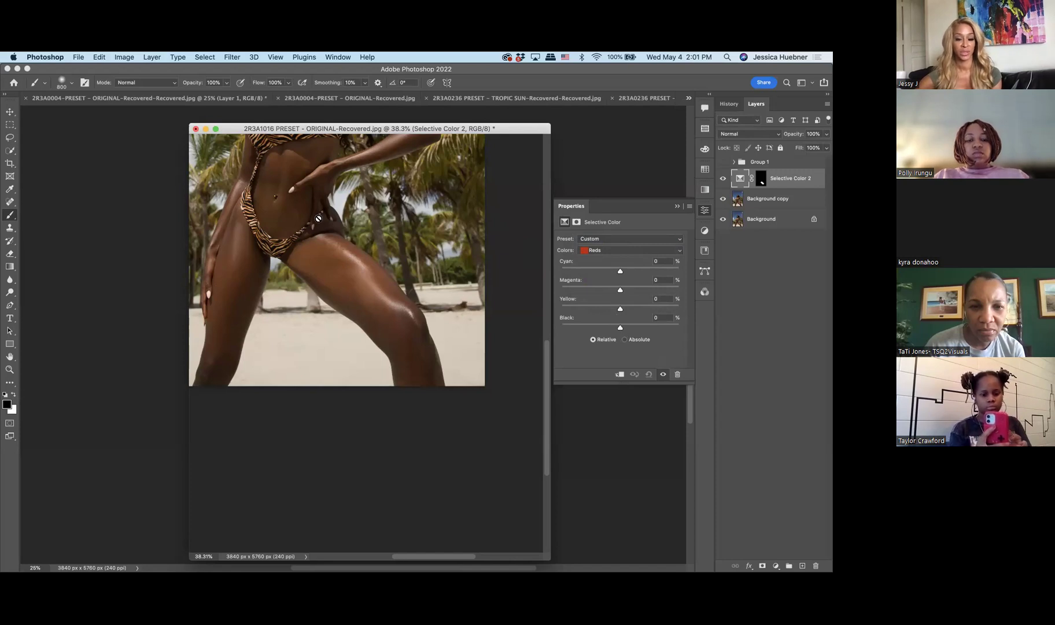
{"action": "scroll", "coordinate": [403, 261], "scroll_direction": "up", "scroll_amount": 3}
{"action": "scroll", "coordinate": [403, 258], "scroll_direction": "up", "scroll_amount": 3}
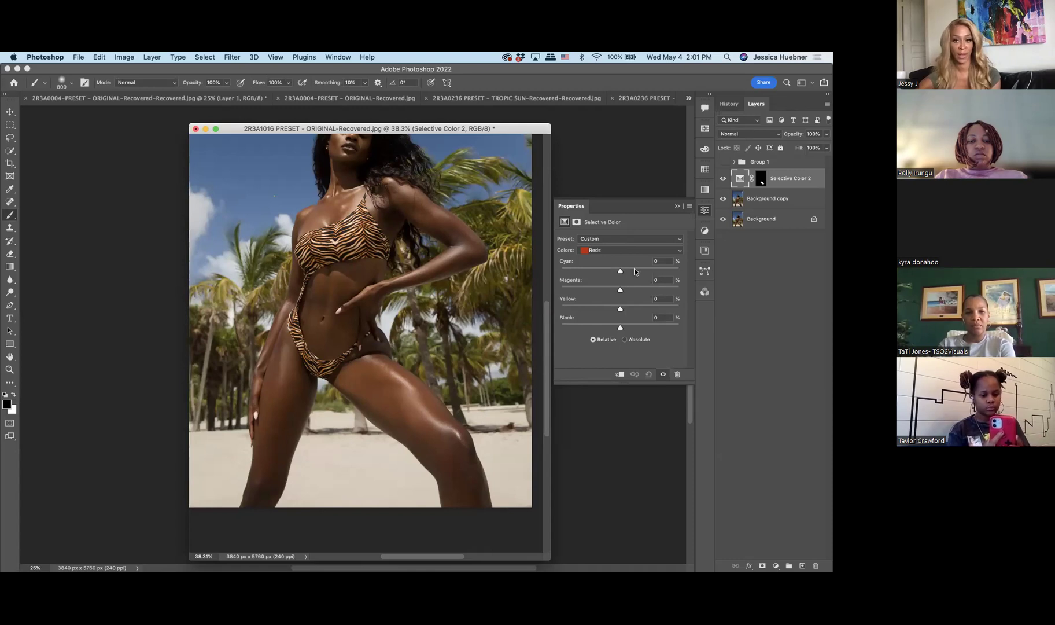
{"action": "left_click_drag", "start_coordinate": [620, 272], "coordinate": [624, 273]}
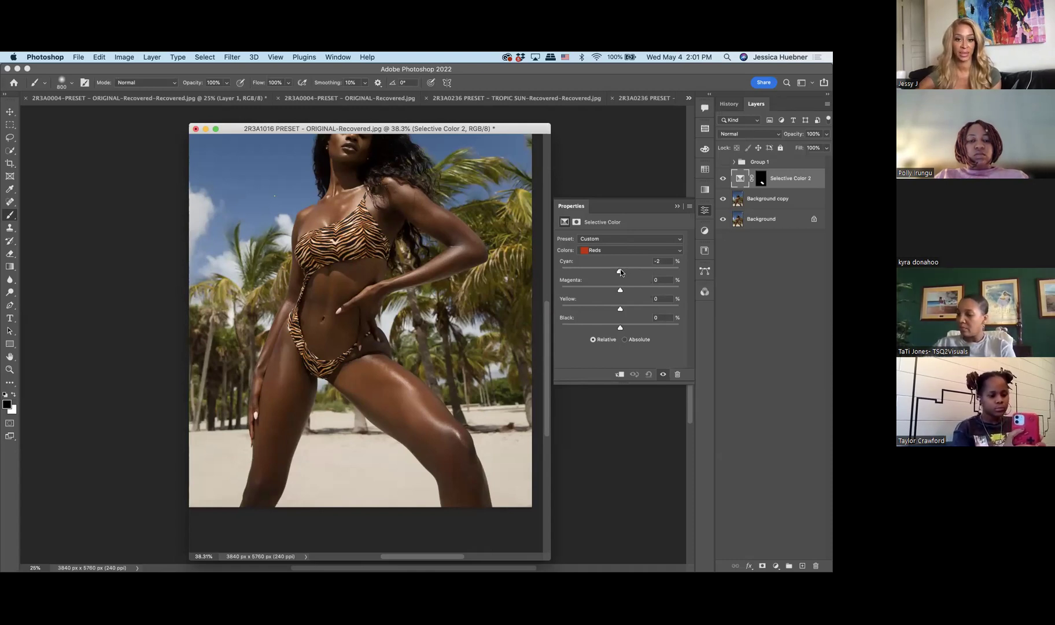
{"action": "left_click_drag", "start_coordinate": [627, 272], "coordinate": [626, 272]}
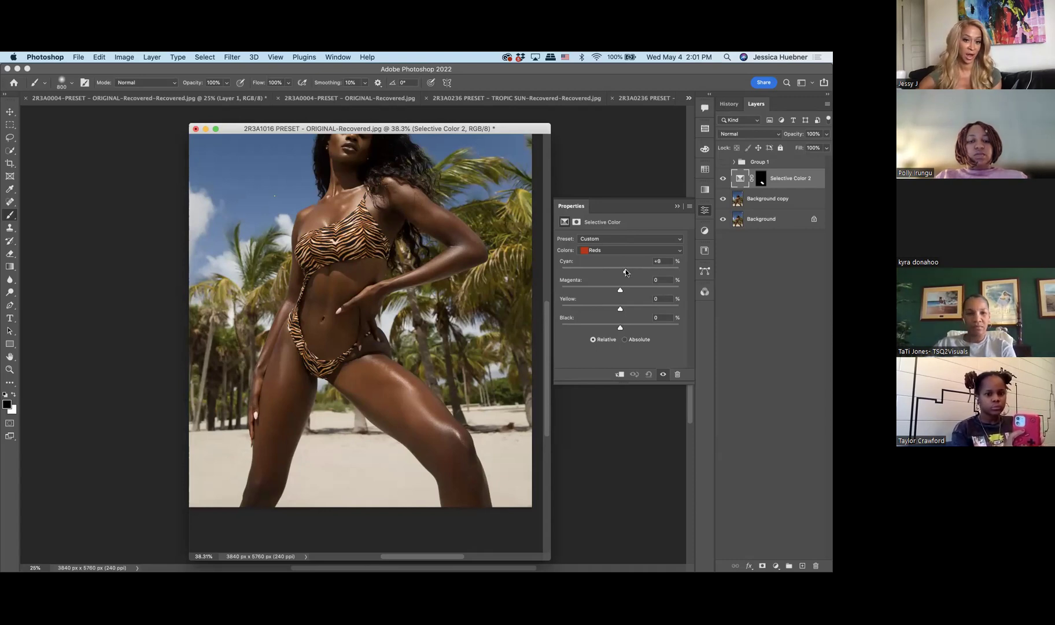
Raise the Reds cyan of the Selective Color 2 adjustment to +11% and compare the photo with the layer hidden and shown.
{"action": "left_click_drag", "start_coordinate": [627, 272], "coordinate": [627, 272]}
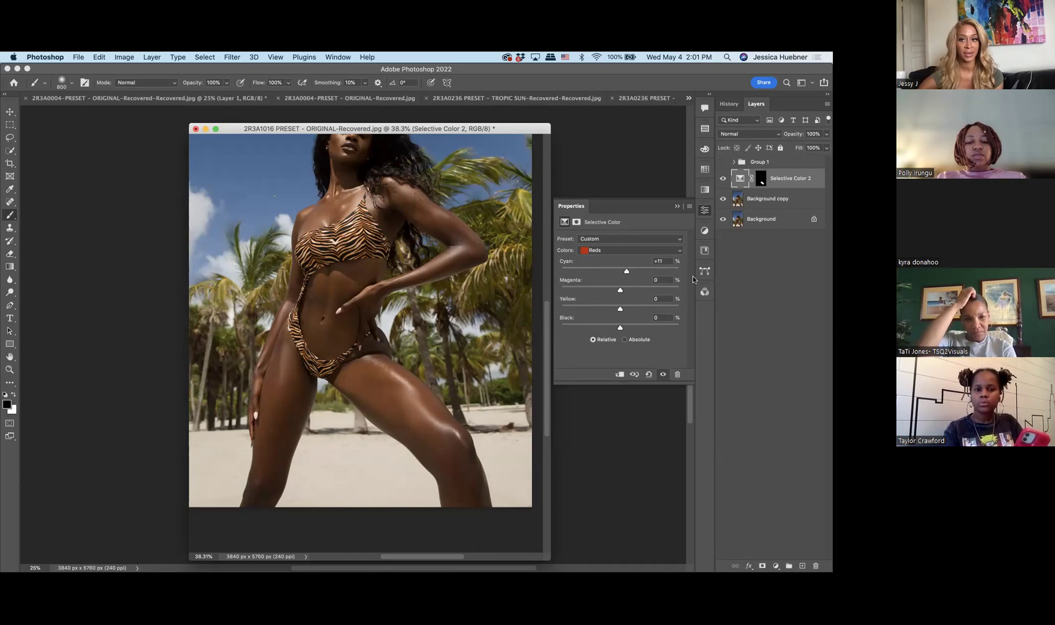
{"action": "left_click", "coordinate": [723, 179]}
{"action": "left_click", "coordinate": [722, 179]}
{"action": "left_click", "coordinate": [722, 179]}
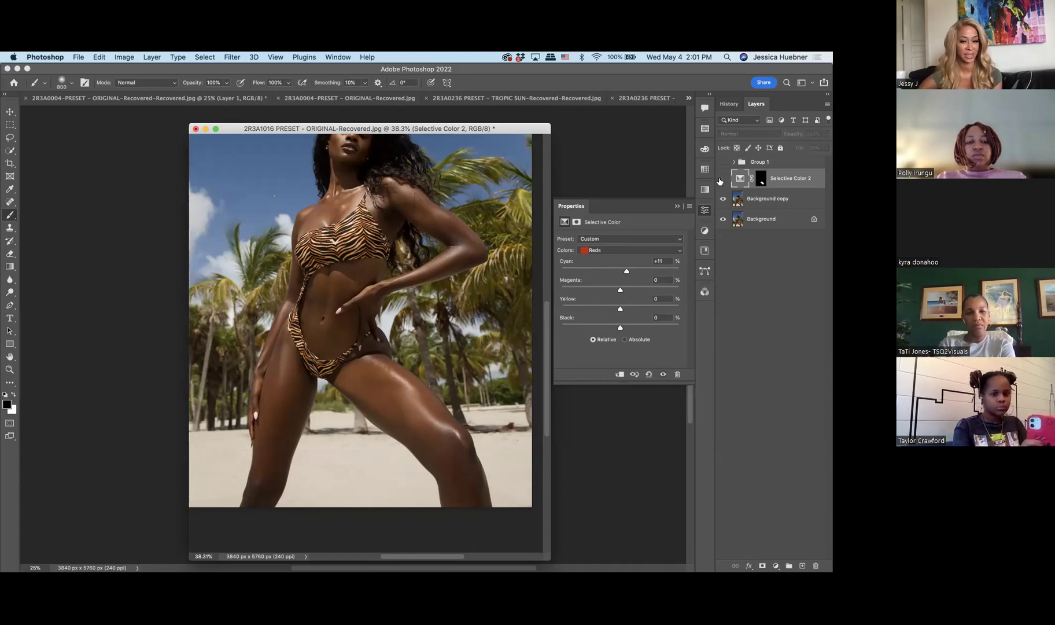
{"action": "left_click", "coordinate": [722, 179]}
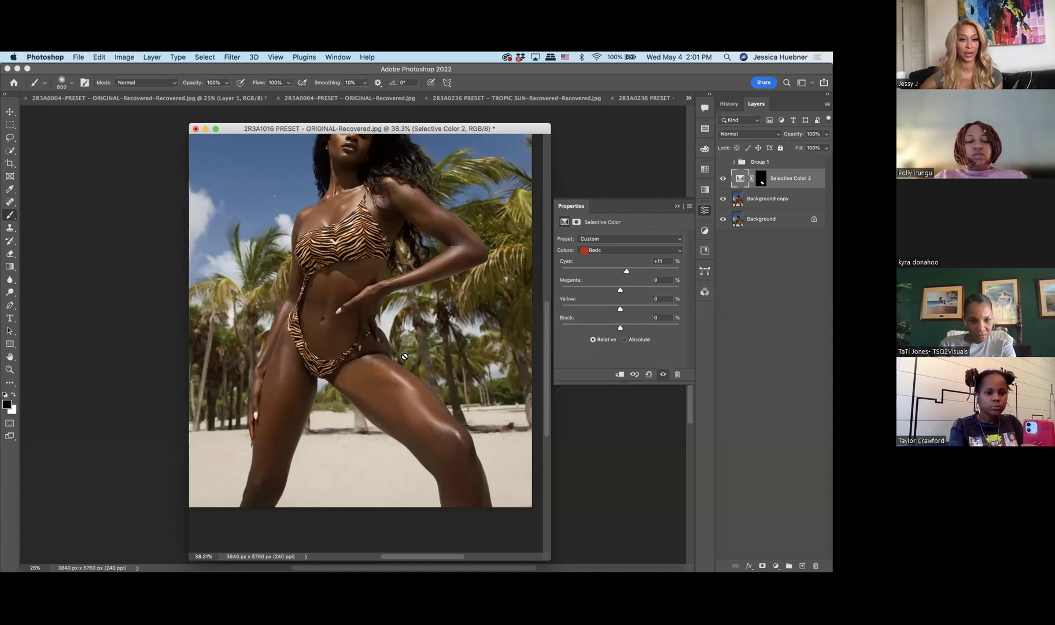
Lower the Reds yellow of the Selective Color 2 adjustment to -6% and check the legs and torso up close.
{"action": "scroll", "coordinate": [406, 355], "scroll_direction": "up", "scroll_amount": 3}
{"action": "scroll", "coordinate": [406, 356], "scroll_direction": "up", "scroll_amount": 2}
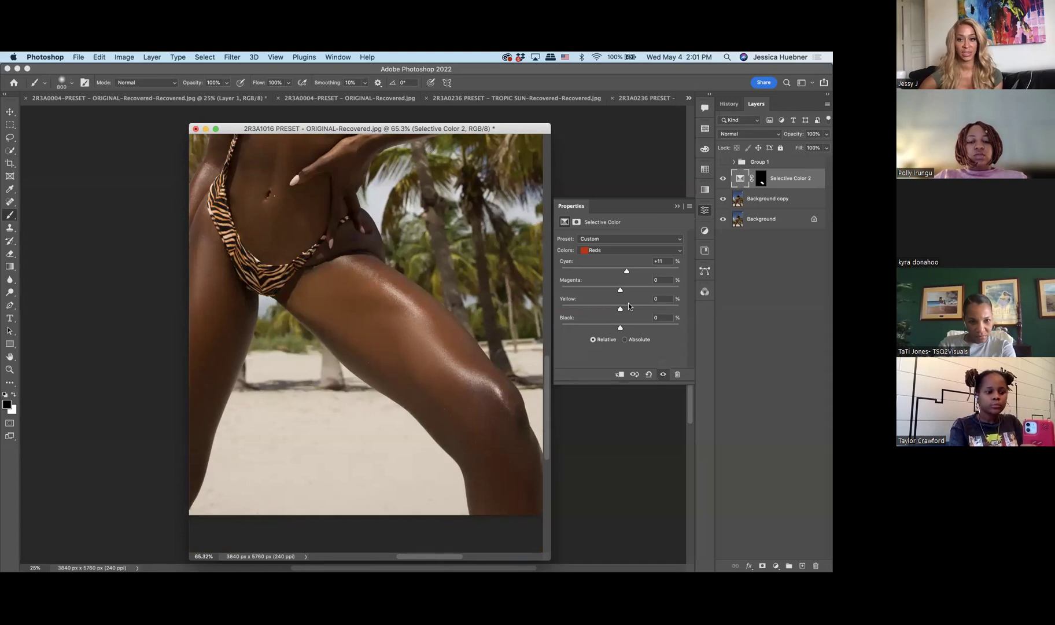
{"action": "left_click_drag", "start_coordinate": [619, 310], "coordinate": [611, 310]}
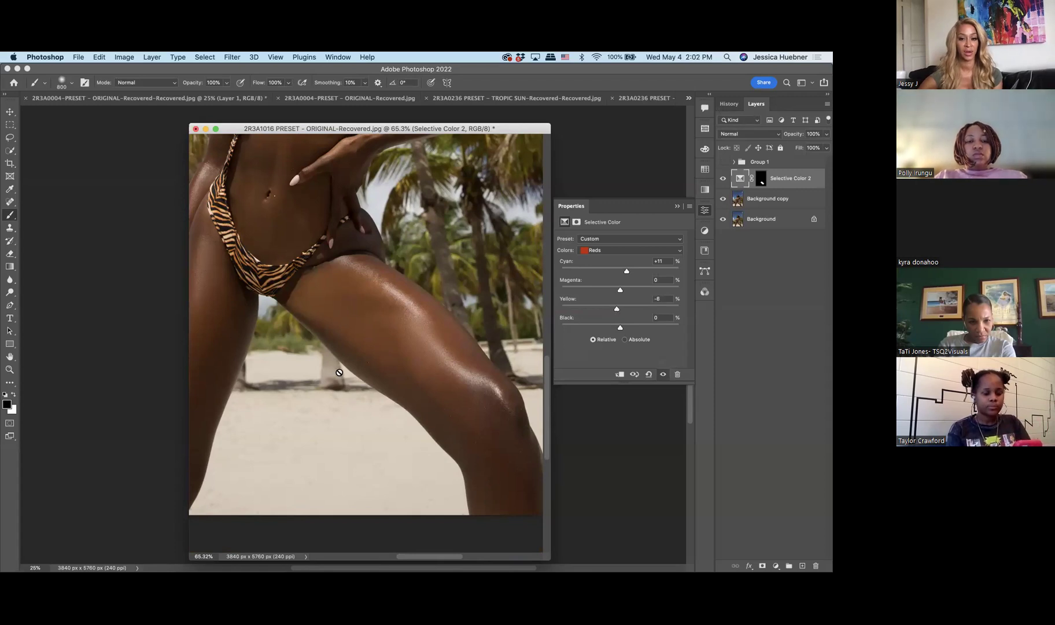
{"action": "scroll", "coordinate": [338, 372], "scroll_direction": "left", "scroll_amount": 3}
{"action": "scroll", "coordinate": [338, 371], "scroll_direction": "up", "scroll_amount": 2}
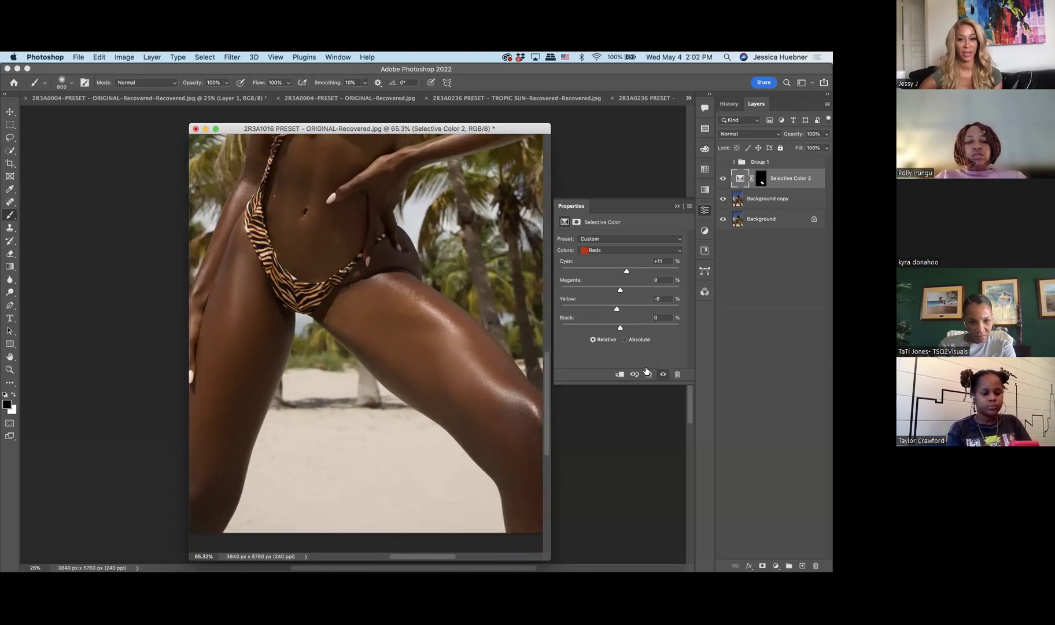
{"action": "scroll", "coordinate": [472, 307], "scroll_direction": "up", "scroll_amount": 5}
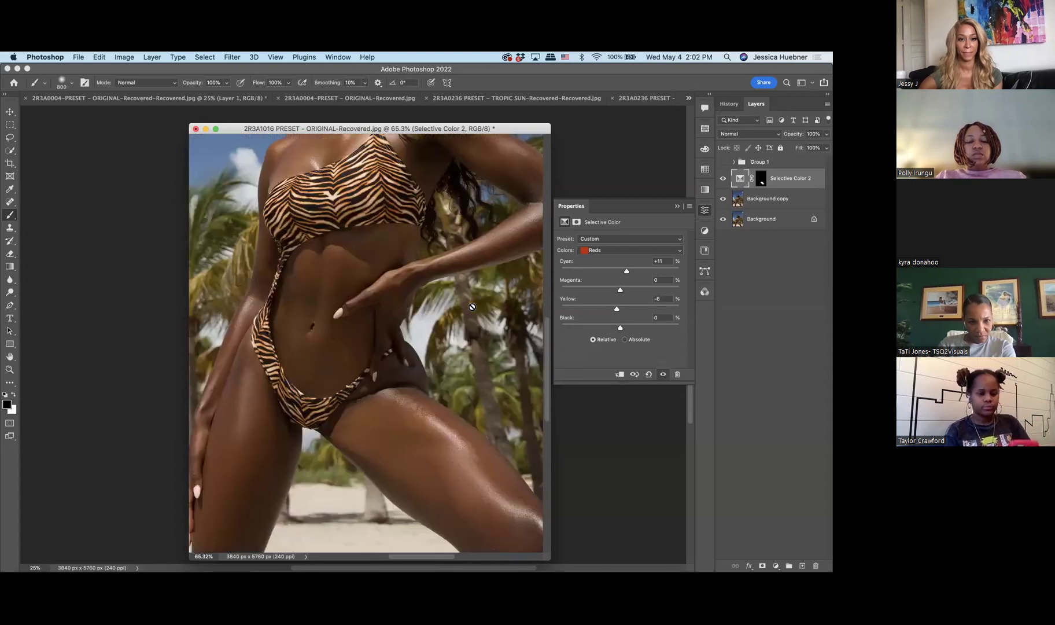
Compare the leg with Selective Color 2 off and on, and lower its Reds magenta to -4%.
{"action": "scroll", "coordinate": [472, 307], "scroll_direction": "down", "scroll_amount": 4}
{"action": "left_click", "coordinate": [724, 180]}
{"action": "left_click", "coordinate": [723, 180]}
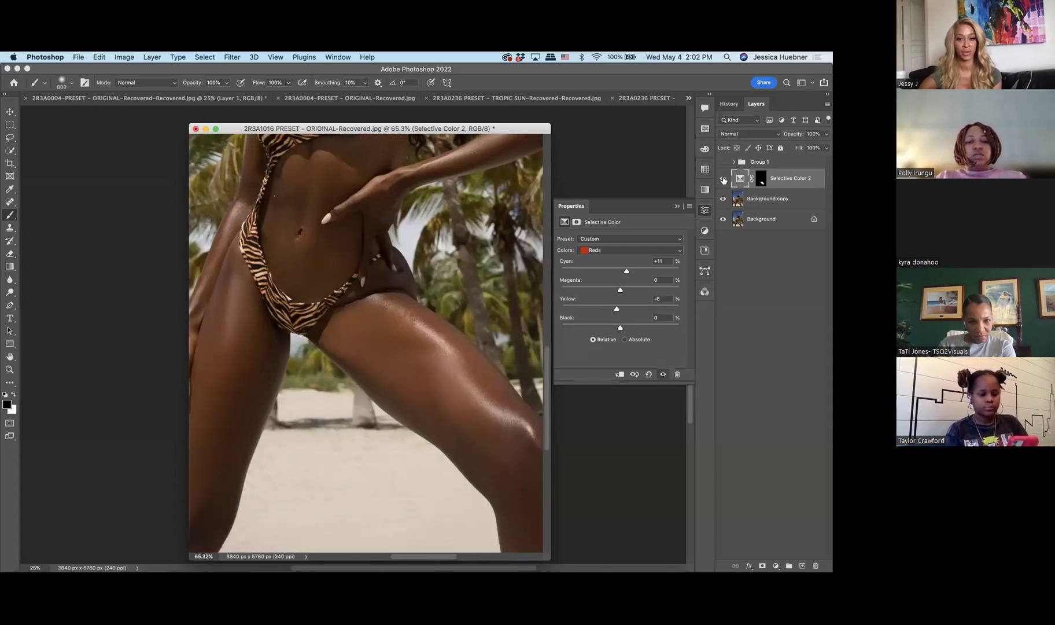
{"action": "left_click", "coordinate": [724, 180]}
{"action": "left_click", "coordinate": [723, 180]}
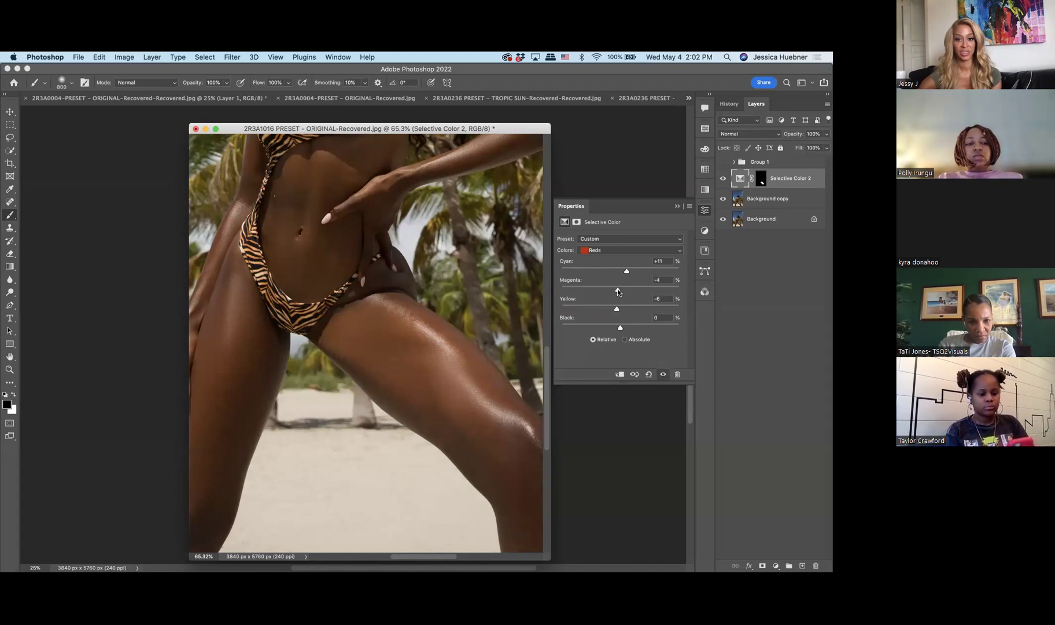
{"action": "left_click", "coordinate": [677, 207]}
Compare the full figure with the Selective Color 2 layer hidden and shown, leaving the layer visible.
{"action": "scroll", "coordinate": [422, 250], "scroll_direction": "down", "scroll_amount": 5}
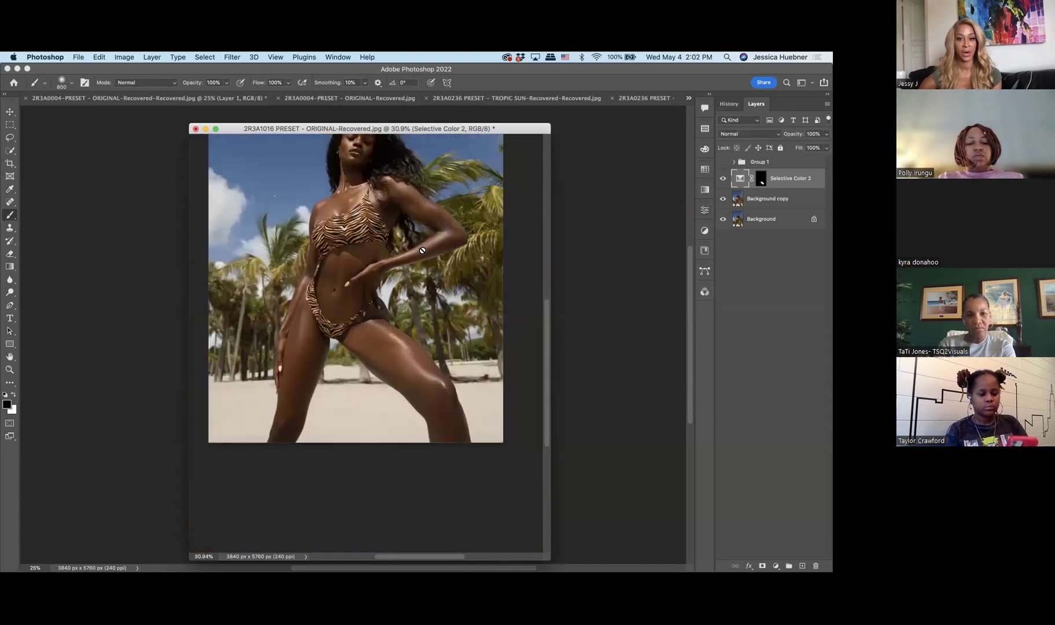
{"action": "scroll", "coordinate": [422, 250], "scroll_direction": "up", "scroll_amount": 3}
{"action": "left_click", "coordinate": [723, 180]}
{"action": "left_click", "coordinate": [723, 180]}
{"action": "left_click", "coordinate": [723, 180]}
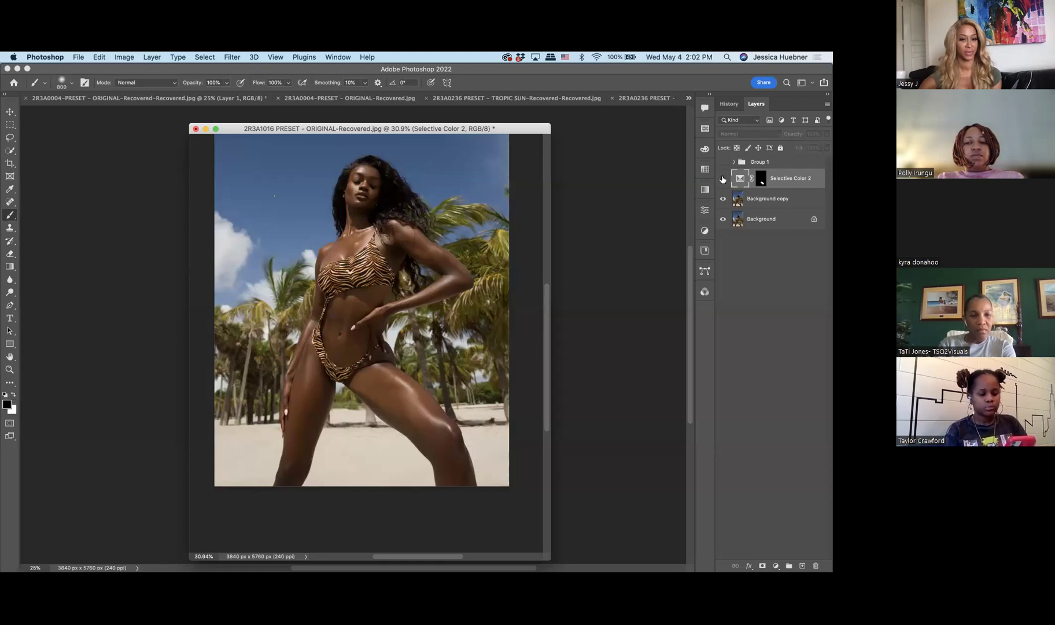
{"action": "left_click", "coordinate": [723, 179]}
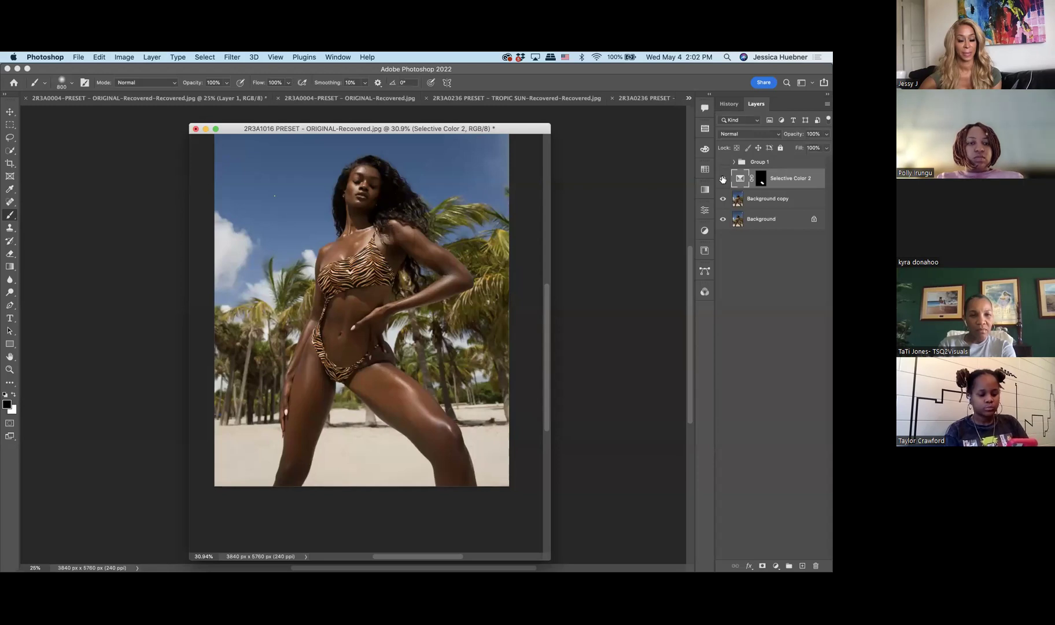
{"action": "left_click", "coordinate": [723, 180]}
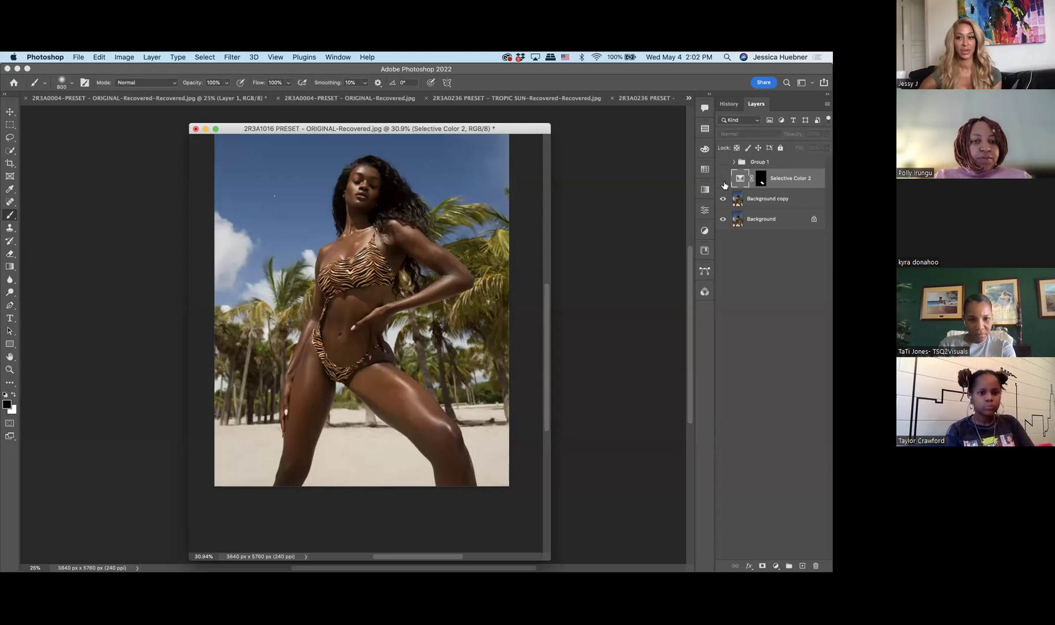
{"action": "left_click", "coordinate": [722, 180]}
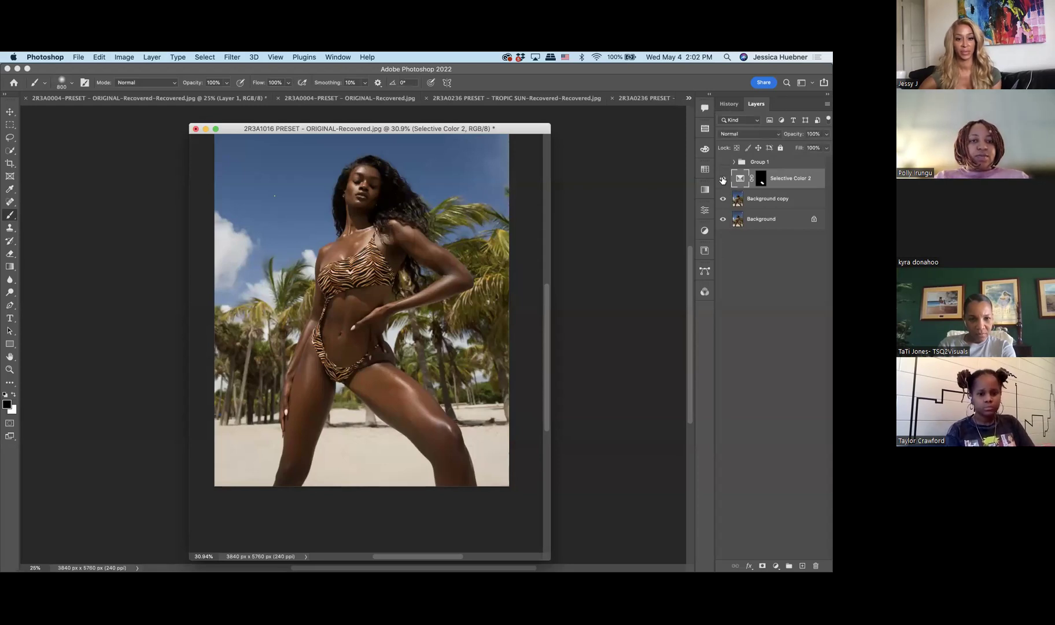
{"action": "left_click", "coordinate": [722, 179]}
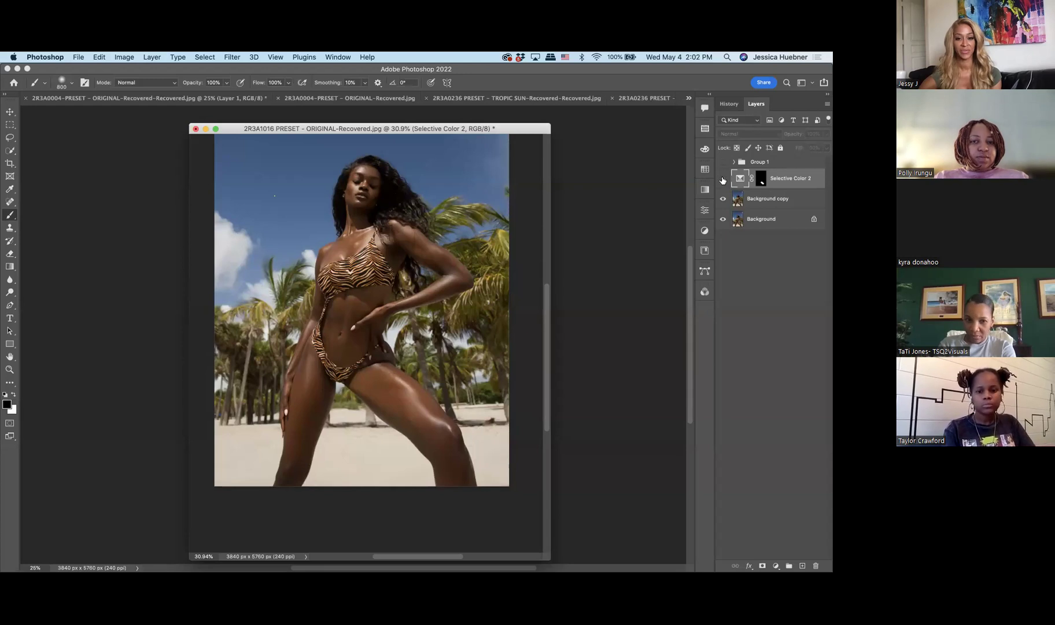
{"action": "left_click", "coordinate": [722, 180]}
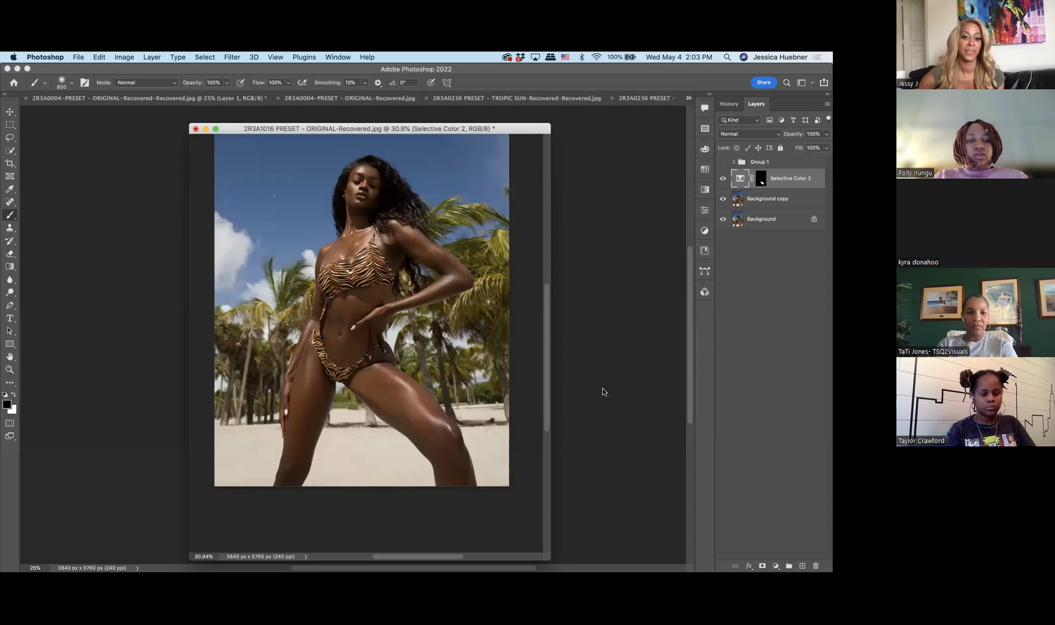
Load the Selective Color 2 mask as a selection and add a Hue/Saturation adjustment layer masked to the same thigh area.
{"action": "scroll", "coordinate": [465, 401], "scroll_direction": "up", "scroll_amount": 5}
{"action": "scroll", "coordinate": [464, 401], "scroll_direction": "down", "scroll_amount": 5}
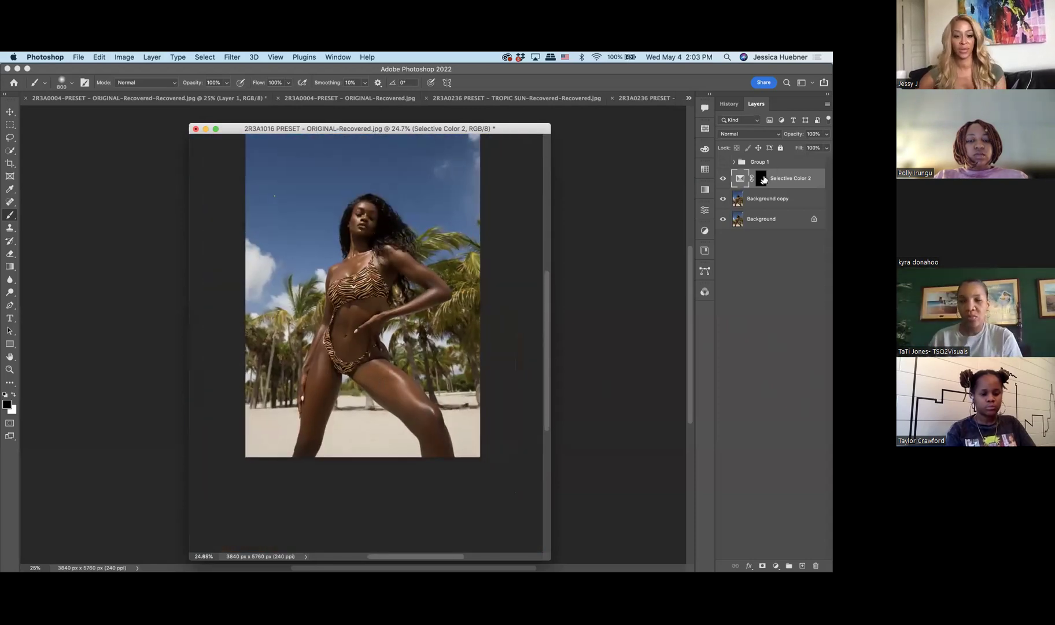
{"action": "left_click", "coordinate": [762, 176], "text": "super"}
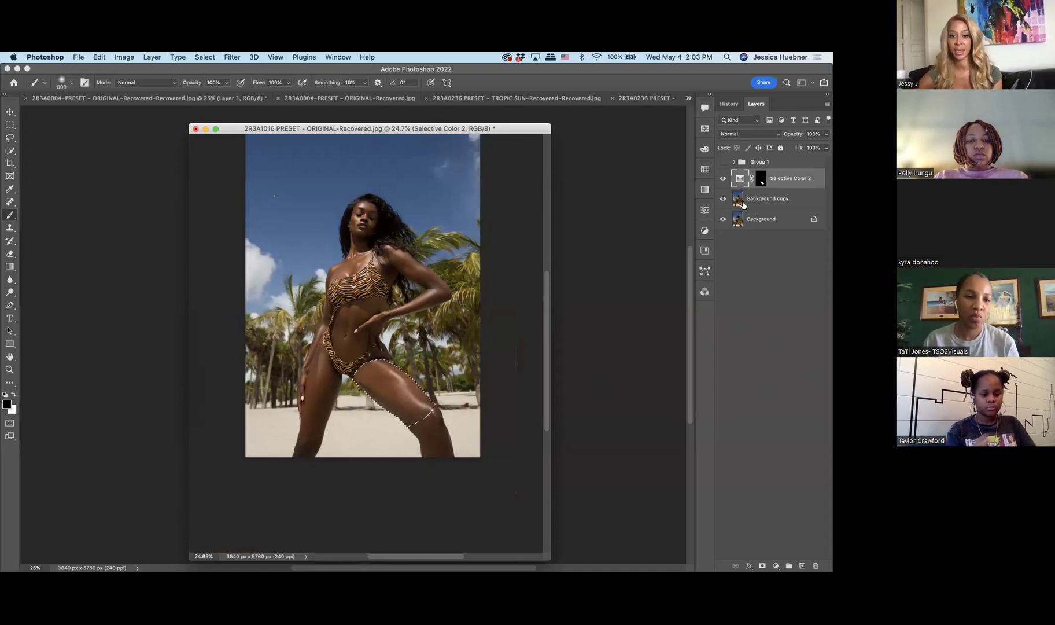
{"action": "left_click", "coordinate": [776, 566]}
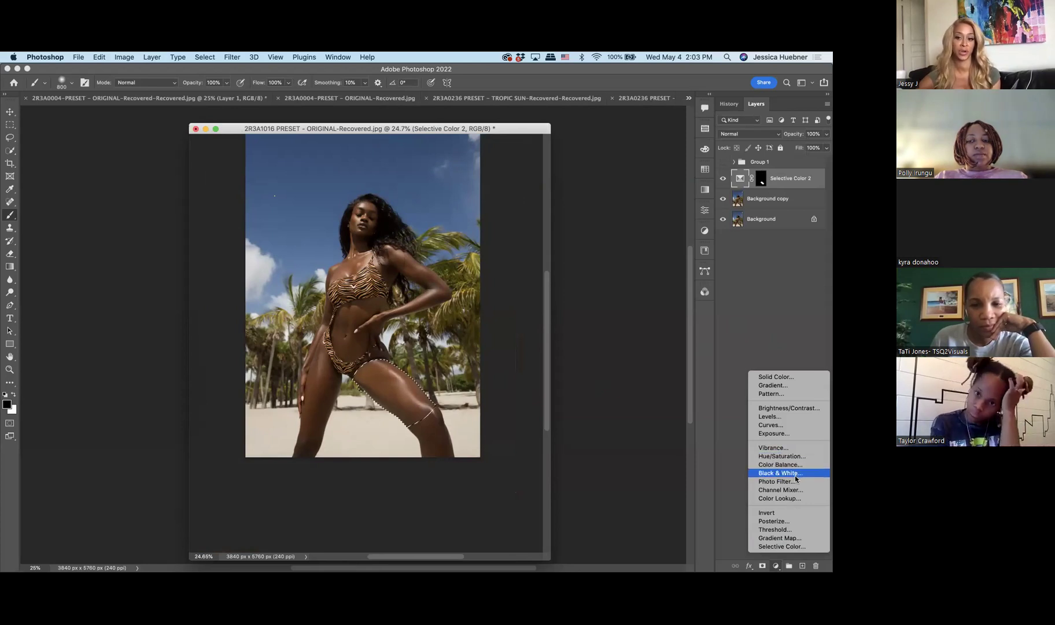
{"action": "left_click", "coordinate": [777, 455]}
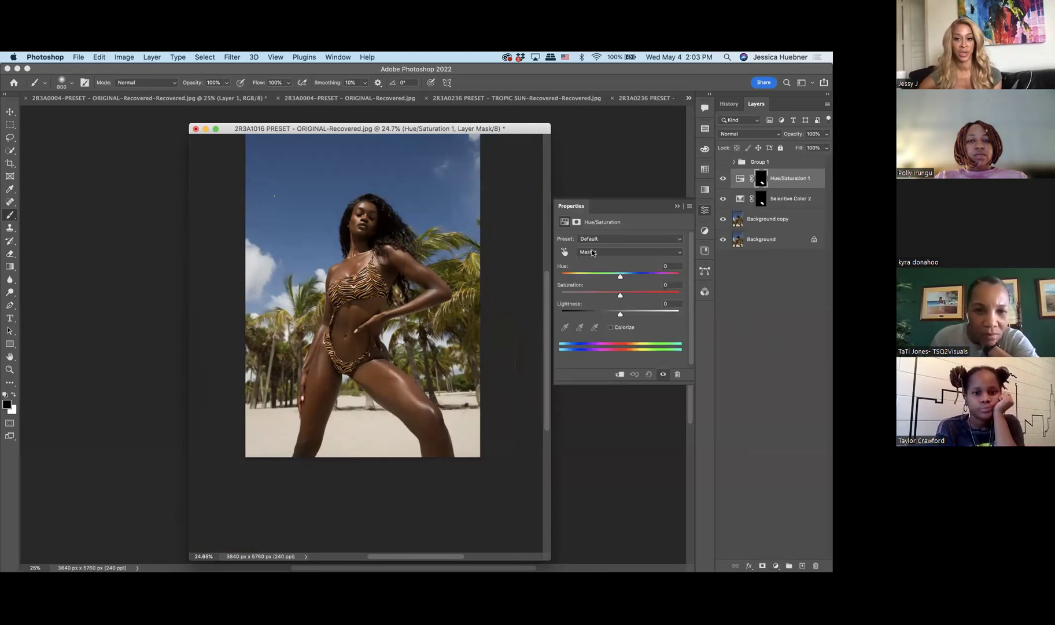
Lower the saturation of the Hue/Saturation adjustment to -11, keeping the Master color range.
{"action": "left_click", "coordinate": [595, 253]}
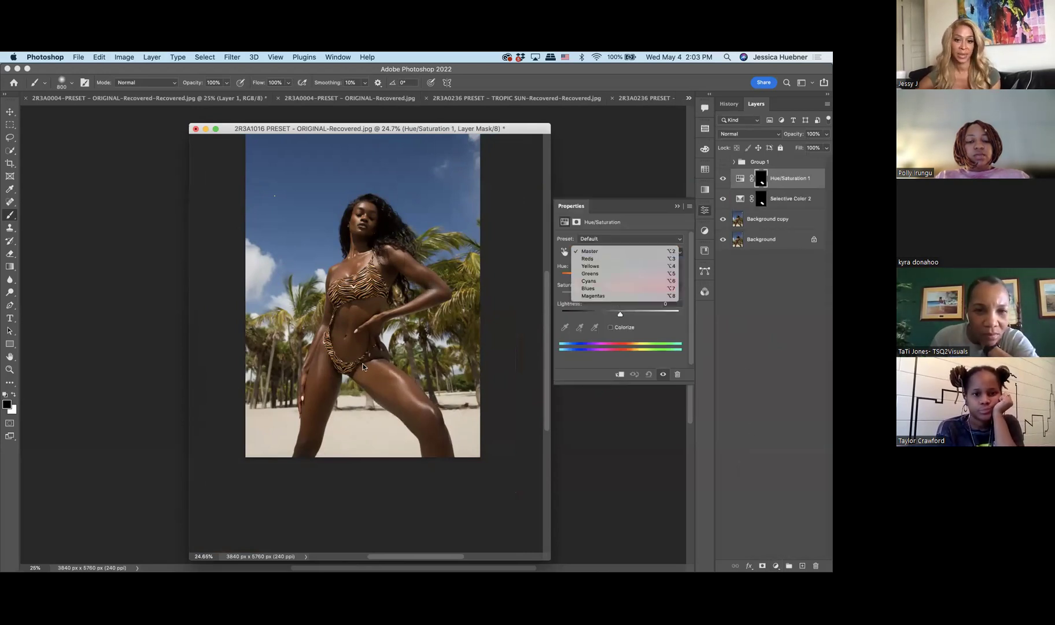
{"action": "left_click", "coordinate": [635, 316]}
{"action": "left_click_drag", "start_coordinate": [619, 296], "coordinate": [618, 298]}
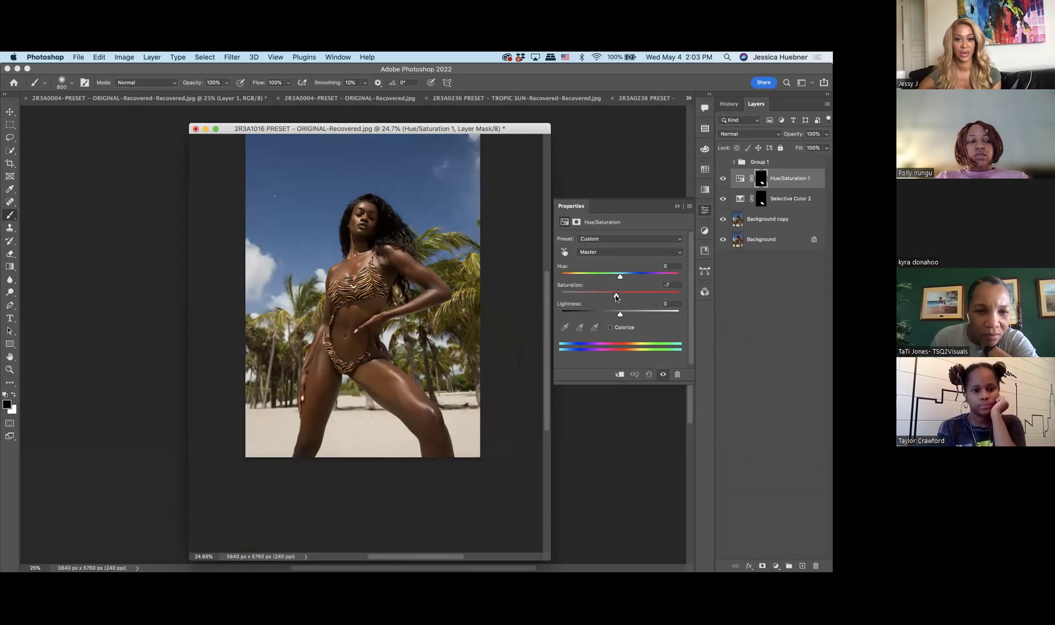
{"action": "left_click_drag", "start_coordinate": [615, 297], "coordinate": [613, 297]}
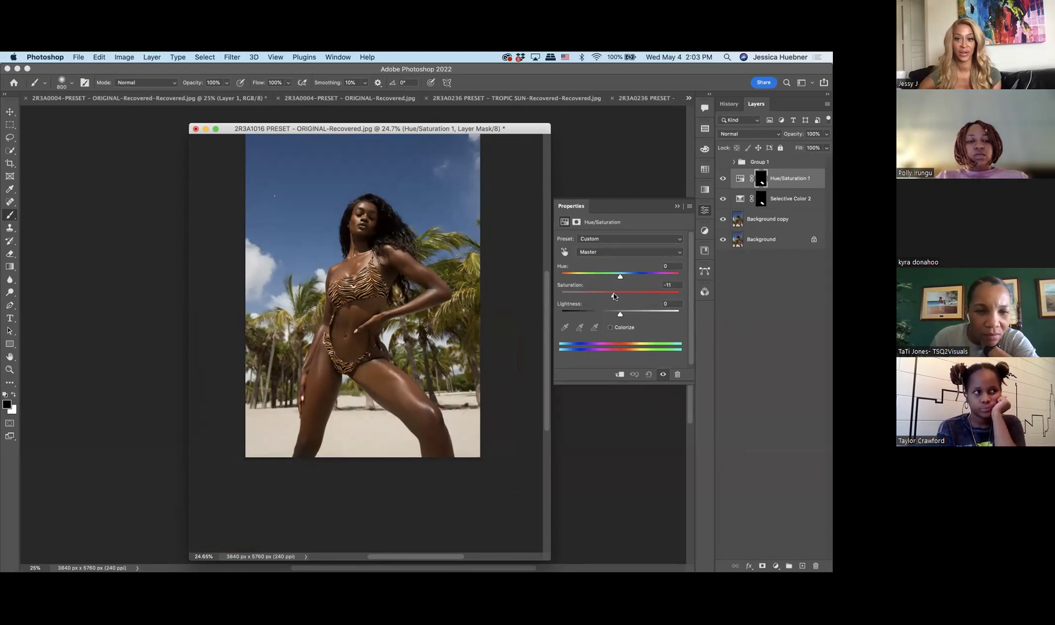
{"action": "left_click", "coordinate": [678, 206]}
Group the Hue/Saturation 1 and Selective Color 2 adjustment layers together.
{"action": "scroll", "coordinate": [363, 298], "scroll_direction": "up", "scroll_amount": 1}
{"action": "scroll", "coordinate": [451, 259], "scroll_direction": "up", "scroll_amount": 3}
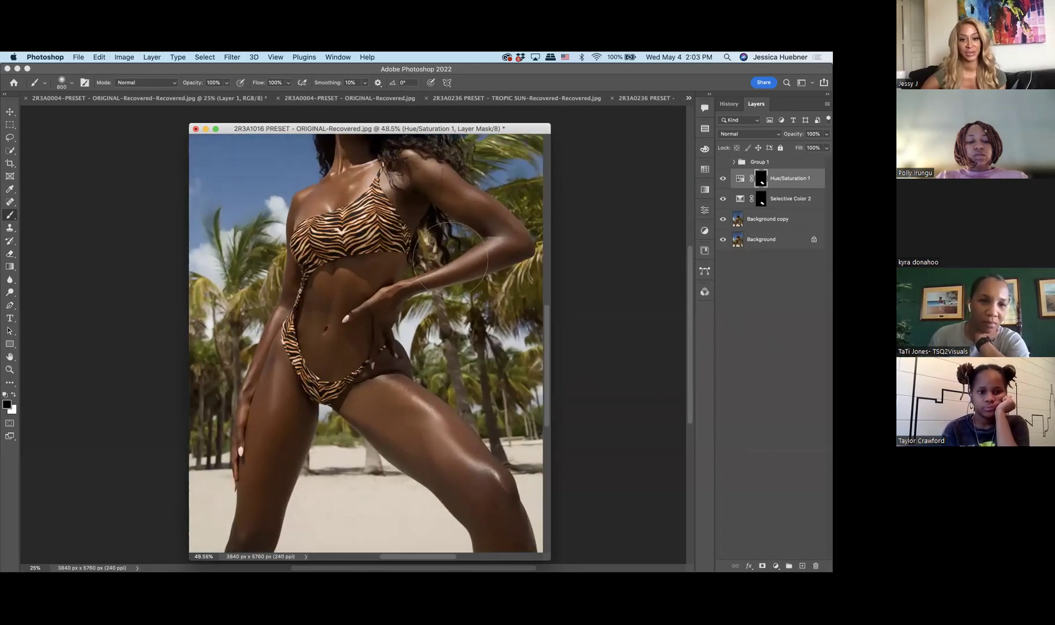
{"action": "scroll", "coordinate": [451, 259], "scroll_direction": "down", "scroll_amount": 1}
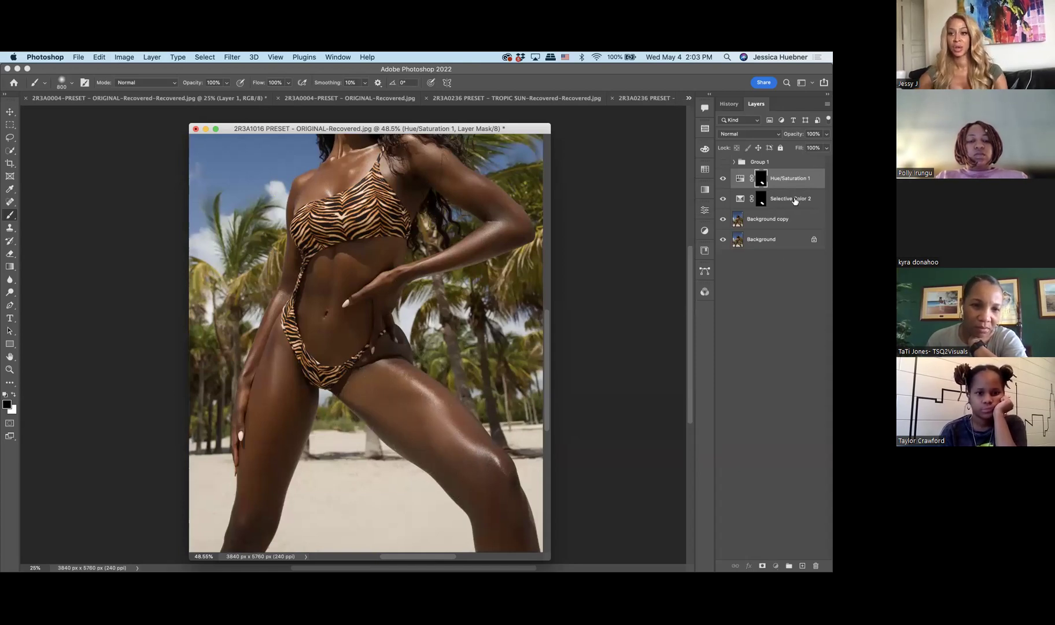
{"action": "left_click", "coordinate": [780, 196], "text": "shift"}
{"action": "left_click_drag", "start_coordinate": [780, 196], "coordinate": [790, 565]}
Compare the leg's skin color with the new adjustment group hidden and shown, leaving the group visible.
{"action": "left_click", "coordinate": [723, 175]}
{"action": "left_click", "coordinate": [723, 174]}
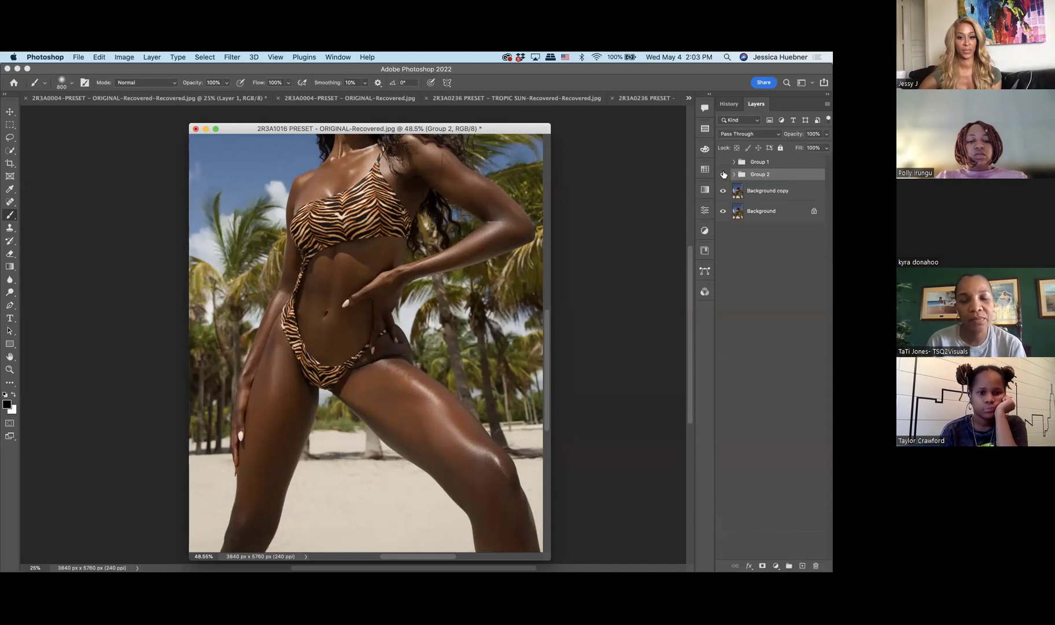
{"action": "left_click", "coordinate": [724, 174]}
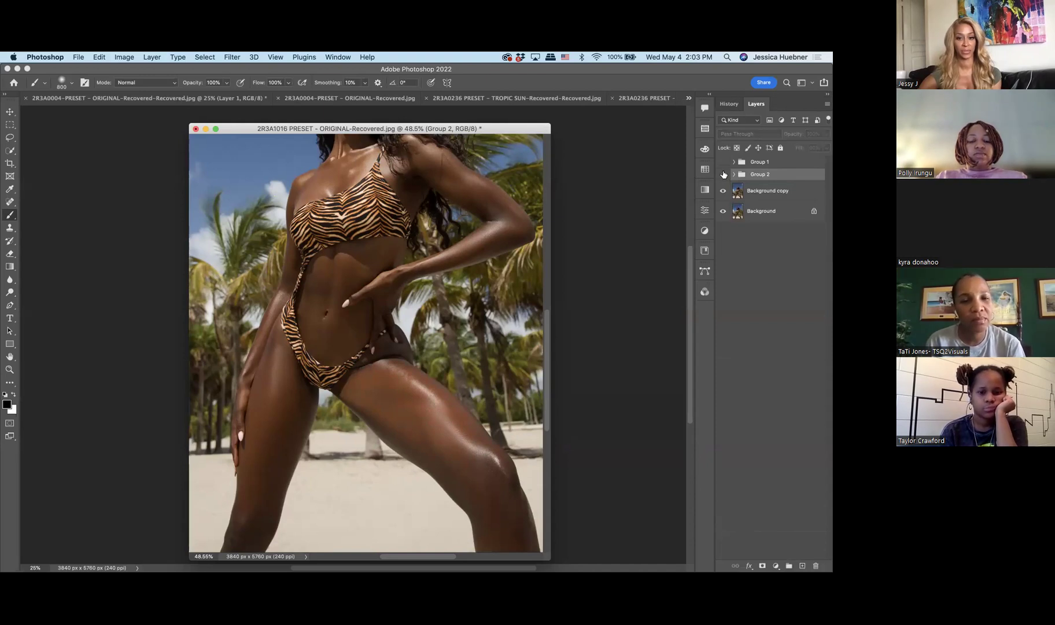
{"action": "left_click", "coordinate": [723, 175]}
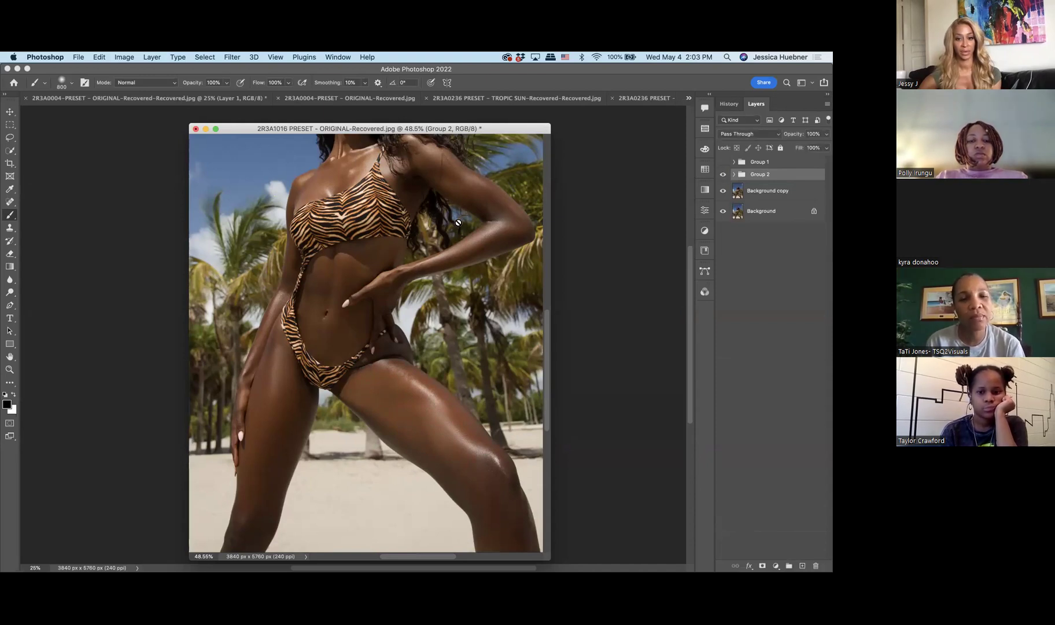
{"action": "scroll", "coordinate": [450, 223], "scroll_direction": "down", "scroll_amount": 3}
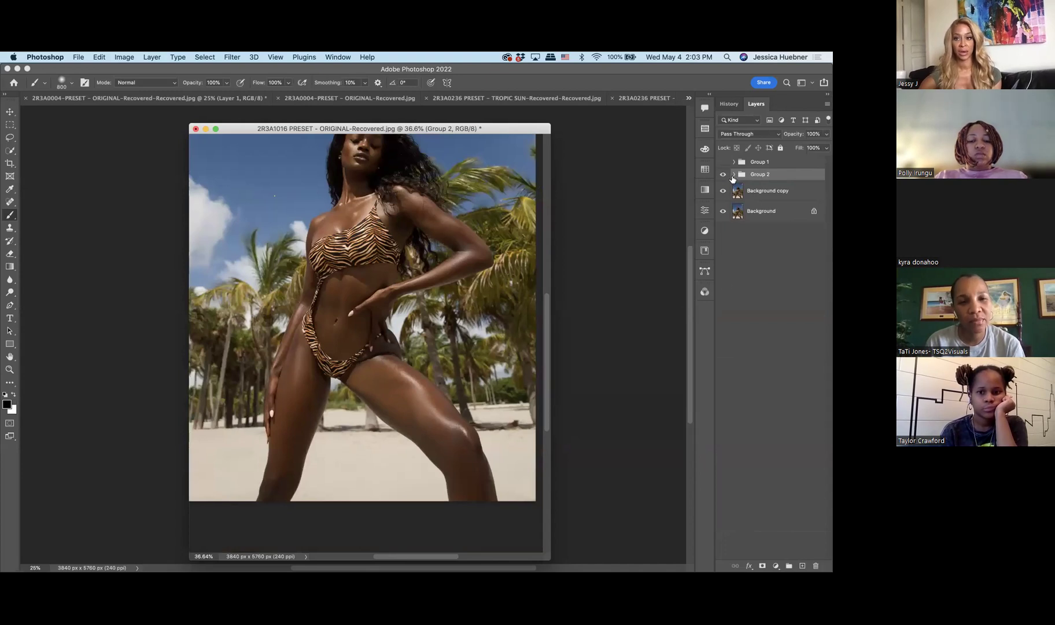
Expand the adjustment group, target the Hue/Saturation 1 layer mask, and reduce the brush size to 500 px.
{"action": "left_click", "coordinate": [734, 175]}
{"action": "scroll", "coordinate": [400, 408], "scroll_direction": "up", "scroll_amount": 4}
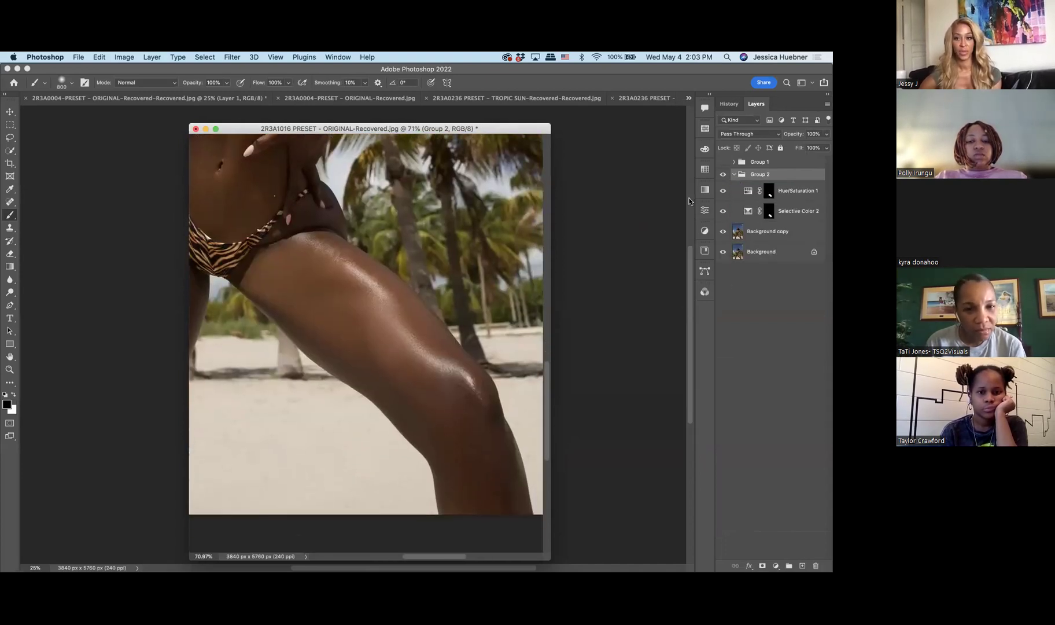
{"action": "left_click", "coordinate": [769, 191]}
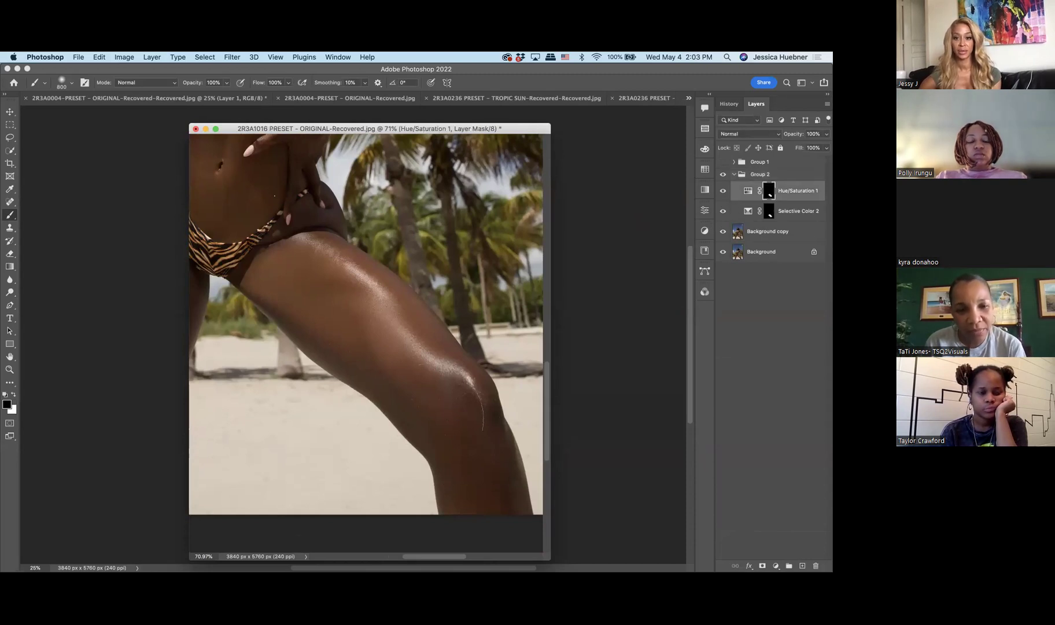
{"action": "key", "text": "bracketleft"}
{"action": "key", "text": "bracketleft"}
{"action": "key", "text": "bracketleft"}
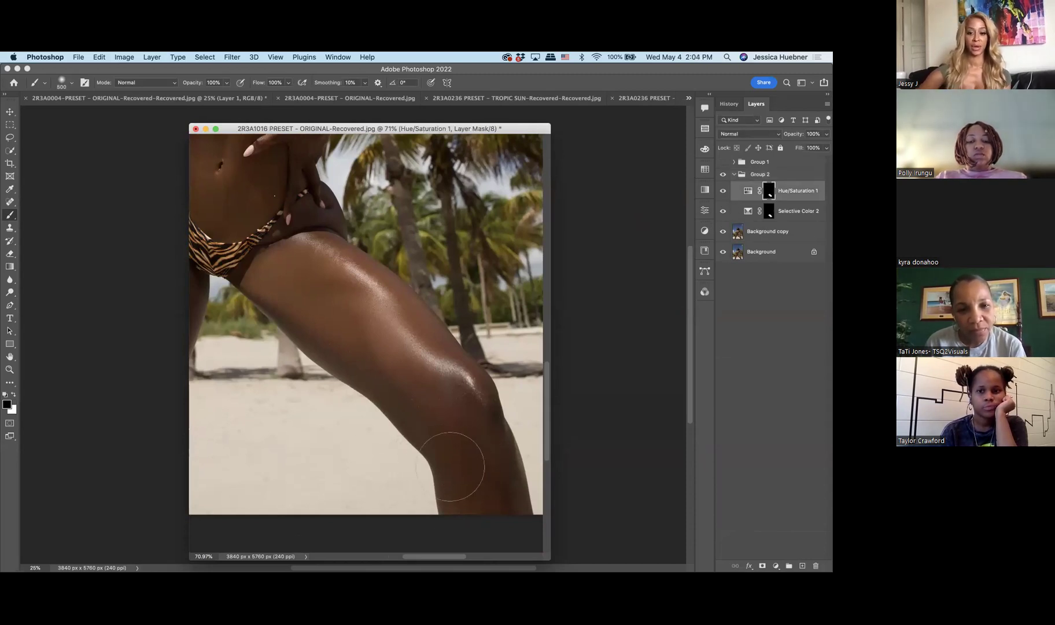
Review the brush's size and hardness settings with the knee and lower leg in view.
{"action": "scroll", "coordinate": [350, 385], "scroll_direction": "down", "scroll_amount": 5}
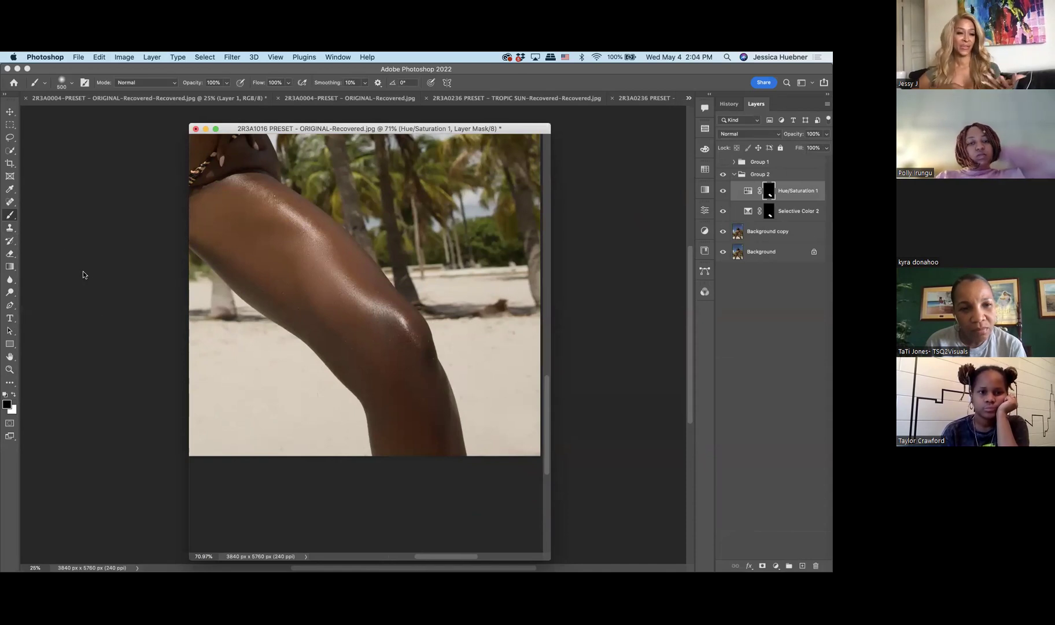
{"action": "left_click", "coordinate": [72, 83]}
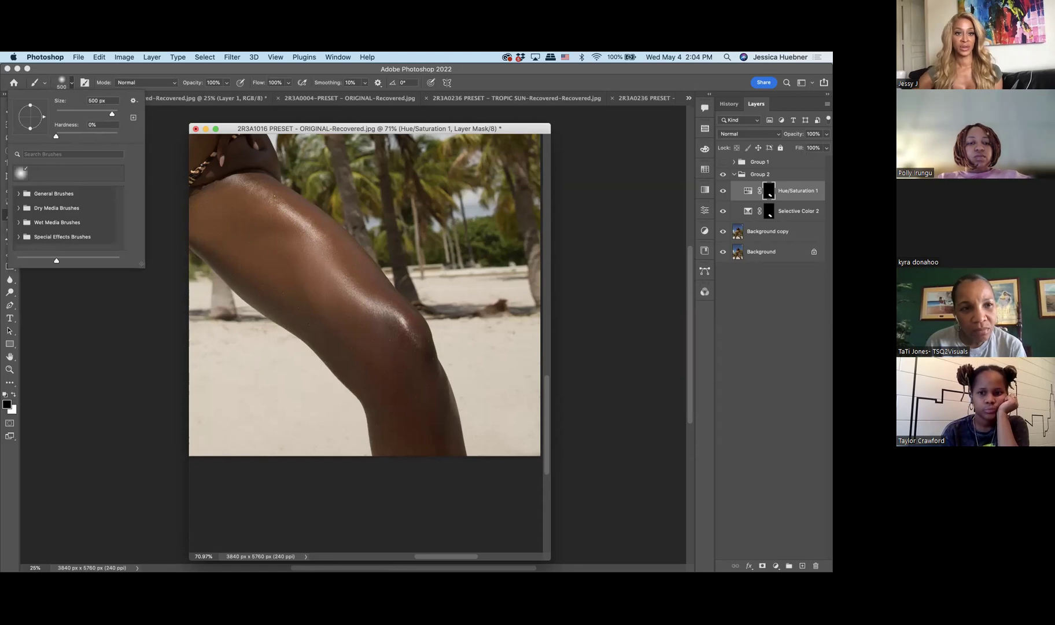
{"action": "left_click", "coordinate": [236, 128]}
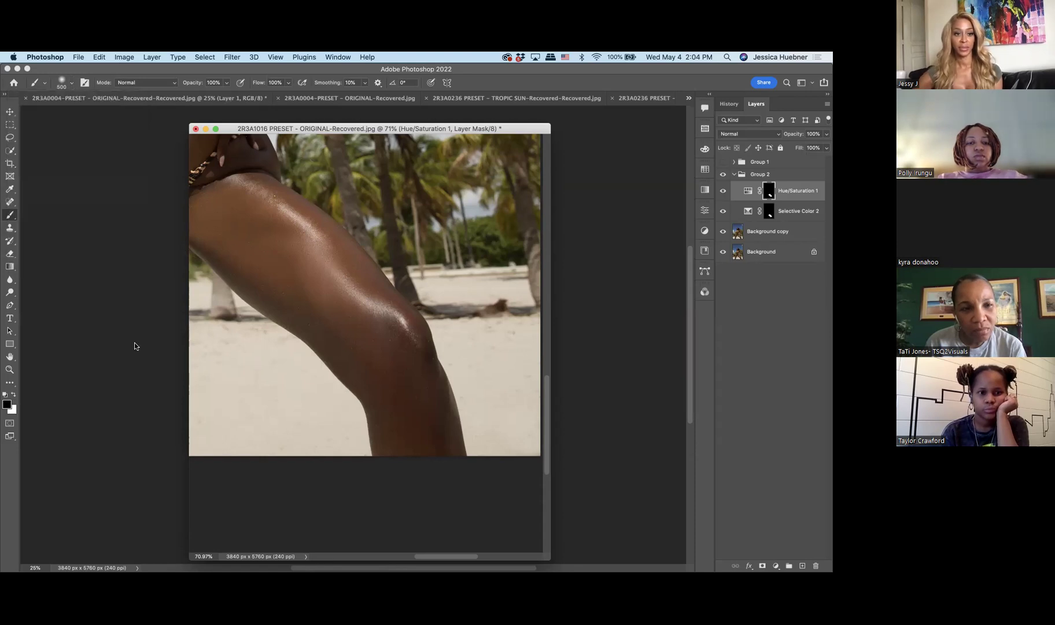
Switch the mask painting color to white and try a 24% brush opacity, restoring opacity and flow to 100%.
{"action": "left_click", "coordinate": [14, 394]}
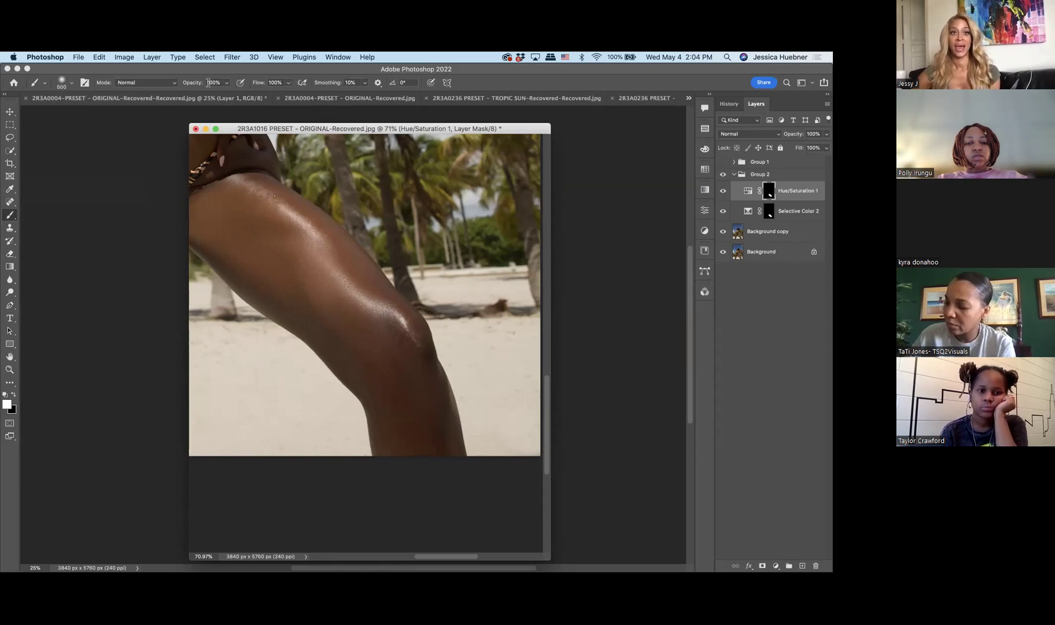
{"action": "left_click", "coordinate": [287, 83]}
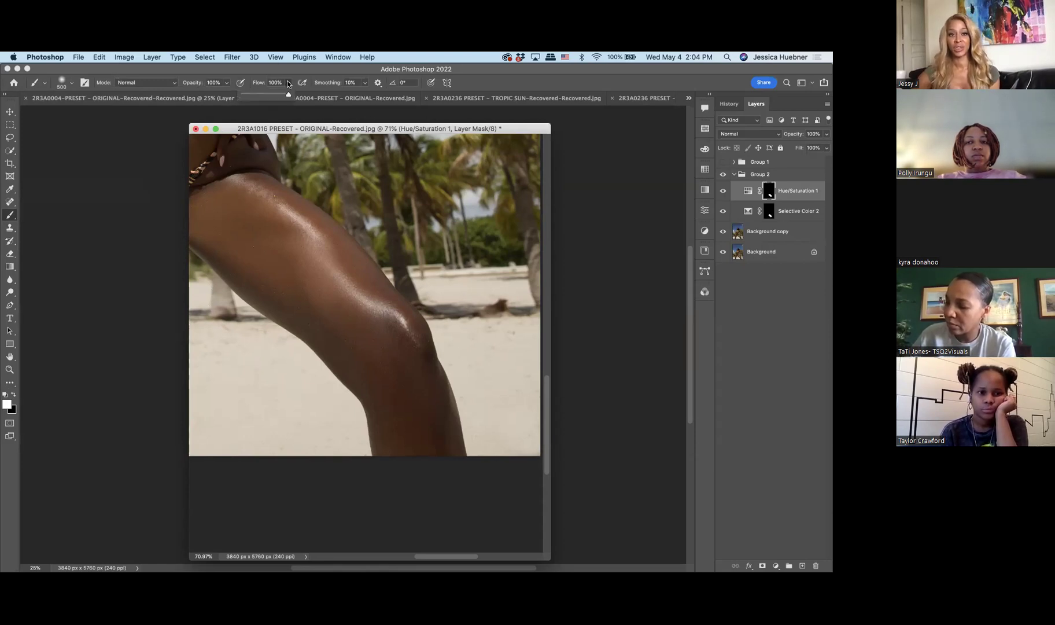
{"action": "left_click_drag", "start_coordinate": [258, 93], "coordinate": [252, 93]}
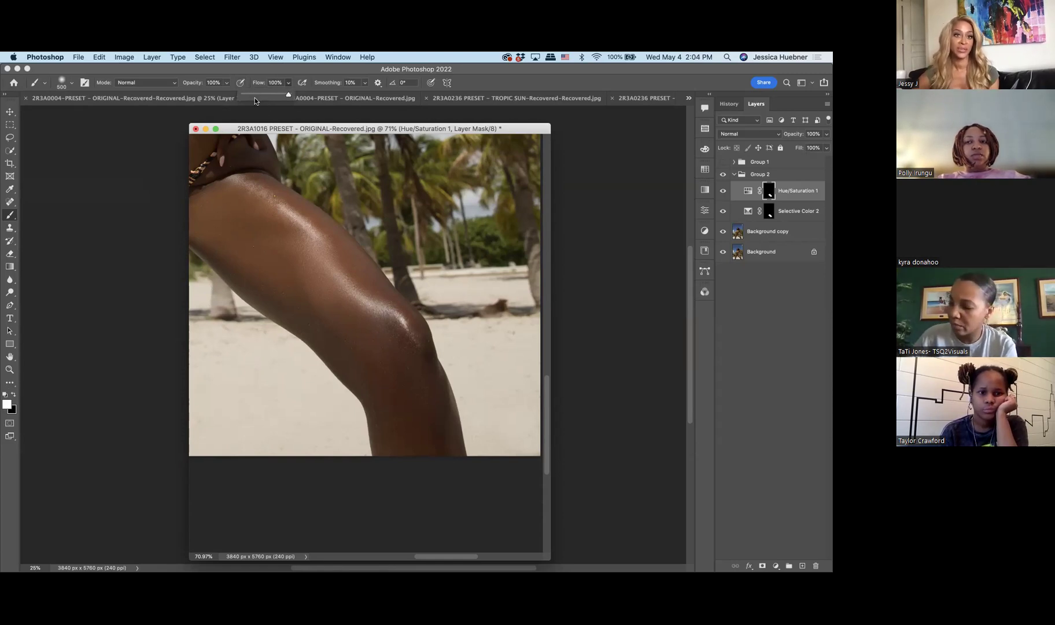
{"action": "left_click_drag", "start_coordinate": [252, 93], "coordinate": [304, 97]}
{"action": "left_click", "coordinate": [227, 82]}
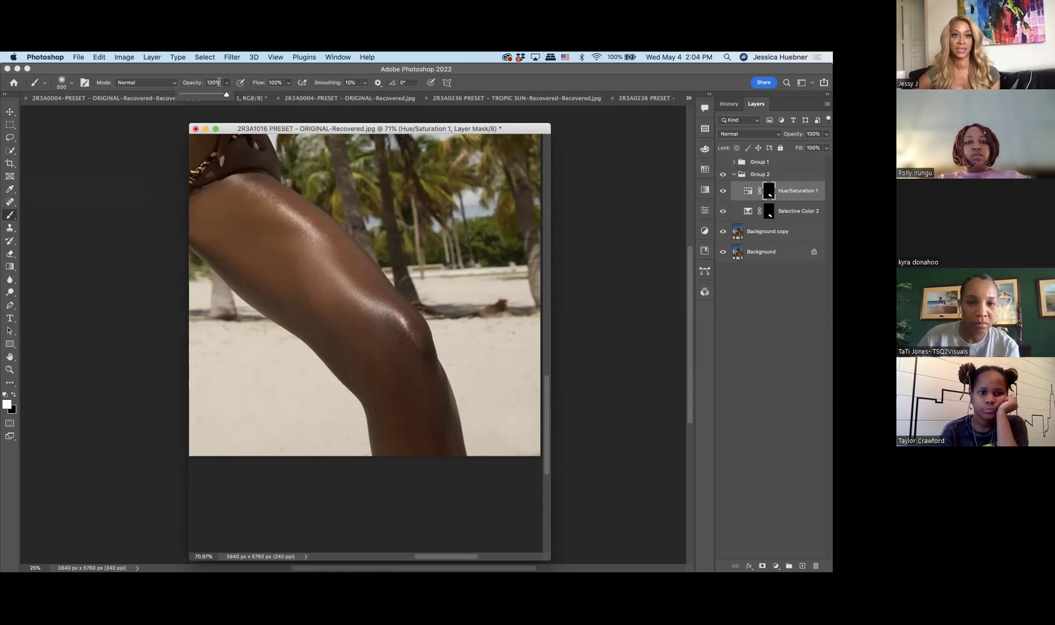
{"action": "left_click", "coordinate": [193, 94]}
{"action": "left_click_drag", "start_coordinate": [193, 95], "coordinate": [192, 96]}
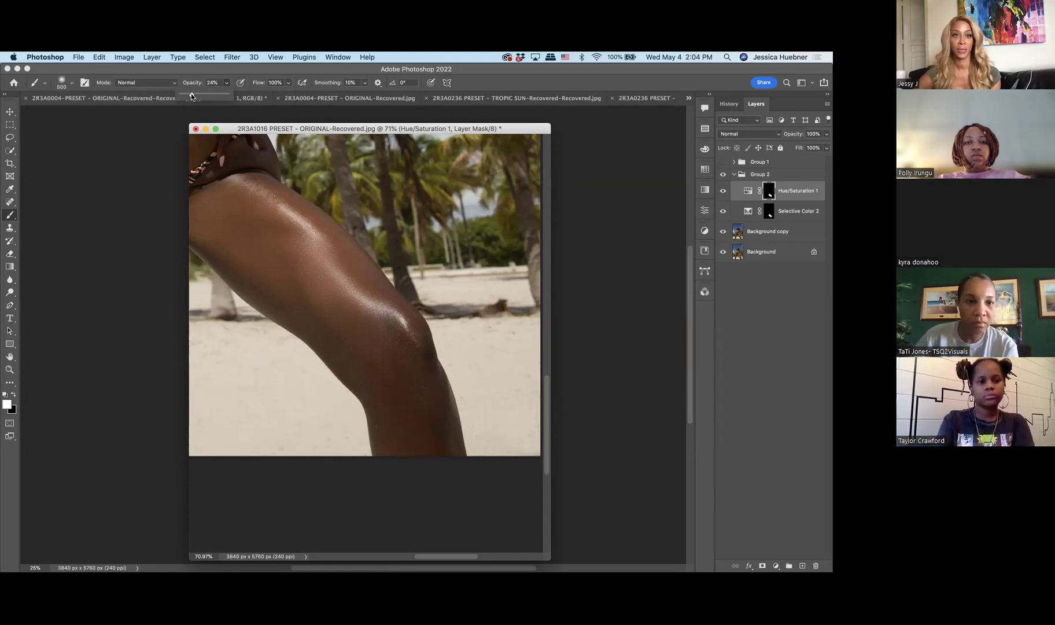
{"action": "left_click", "coordinate": [434, 460]}
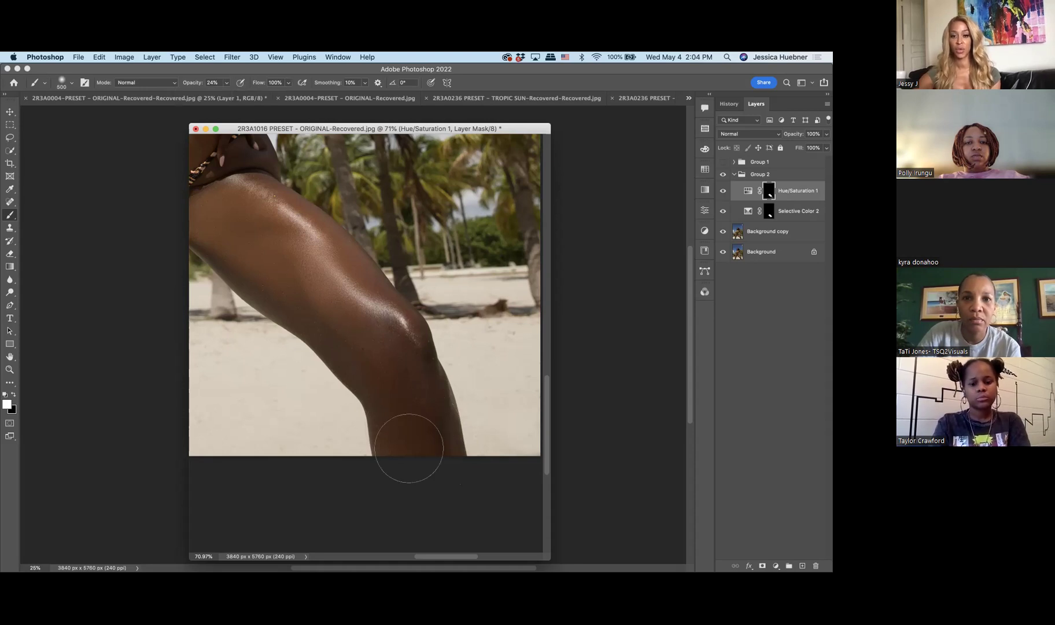
{"action": "left_click_drag", "start_coordinate": [227, 82], "coordinate": [225, 93]}
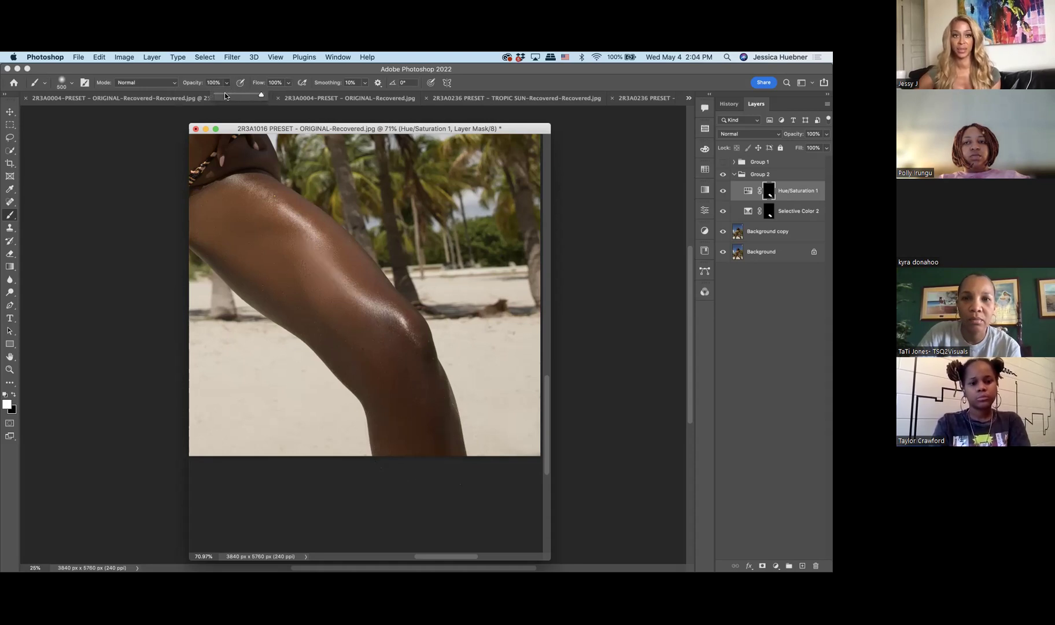
{"action": "left_click_drag", "start_coordinate": [287, 83], "coordinate": [315, 92]}
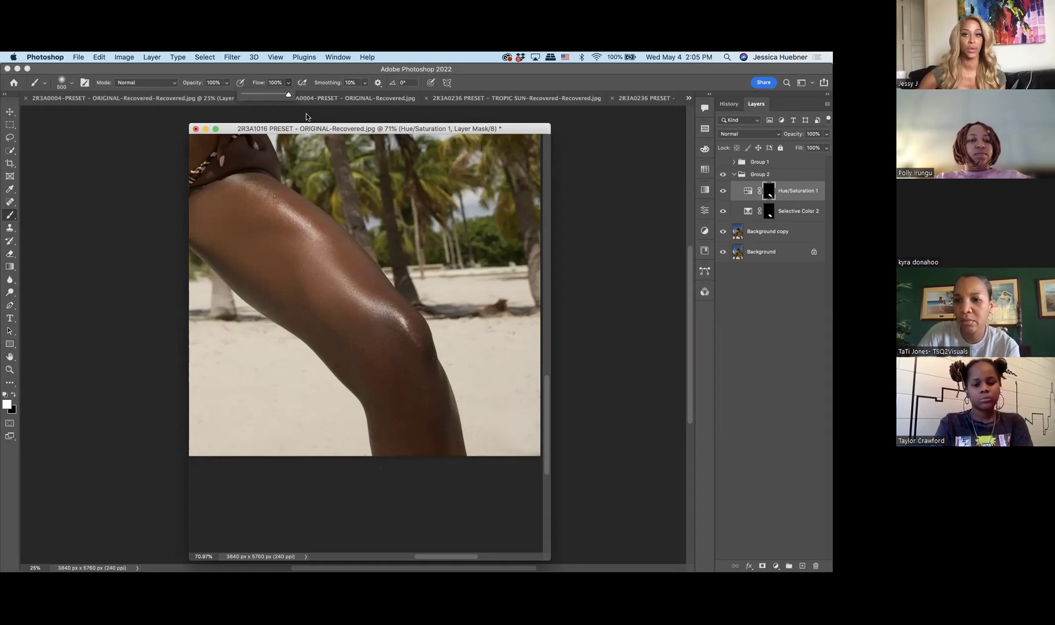
Add a new layer at the top of Group 2 and paint black over the thigh and knee at 50% brush opacity.
{"action": "left_click", "coordinate": [773, 174]}
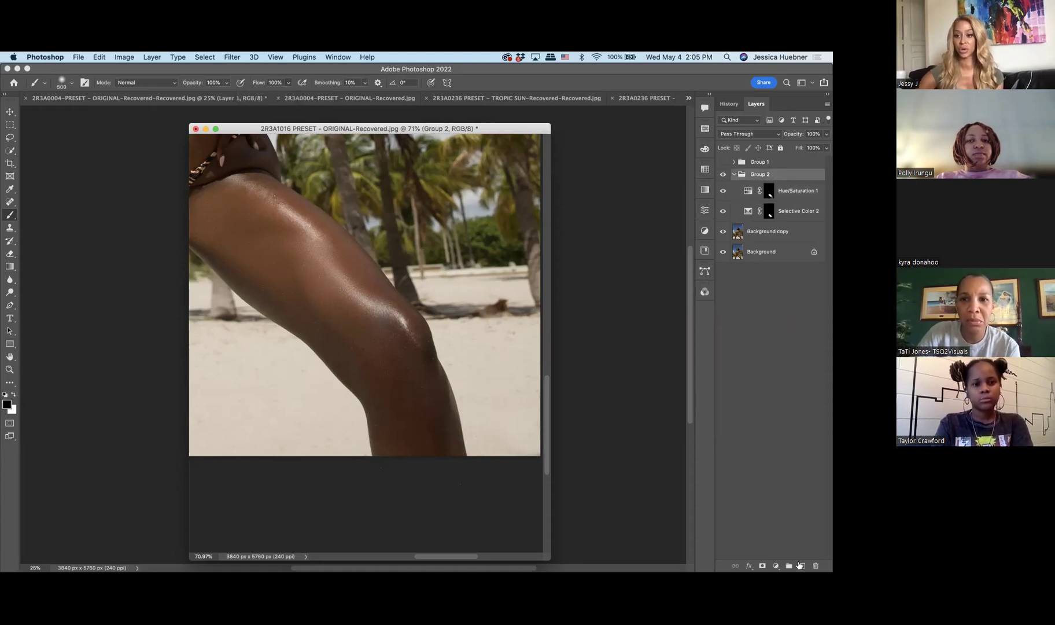
{"action": "left_click", "coordinate": [802, 566]}
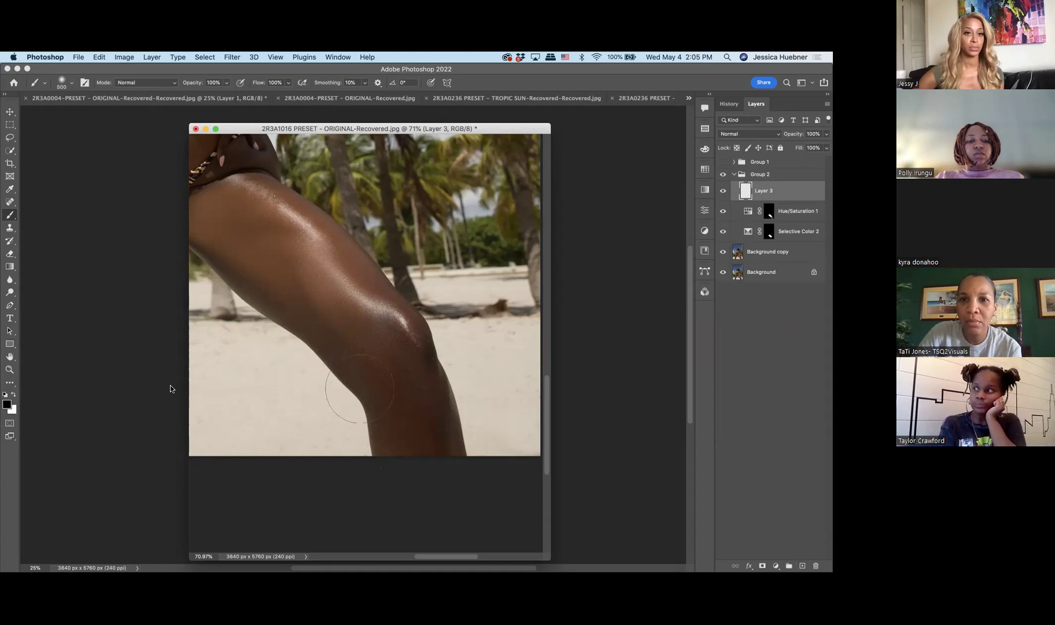
{"action": "left_click_drag", "start_coordinate": [226, 82], "coordinate": [201, 94]}
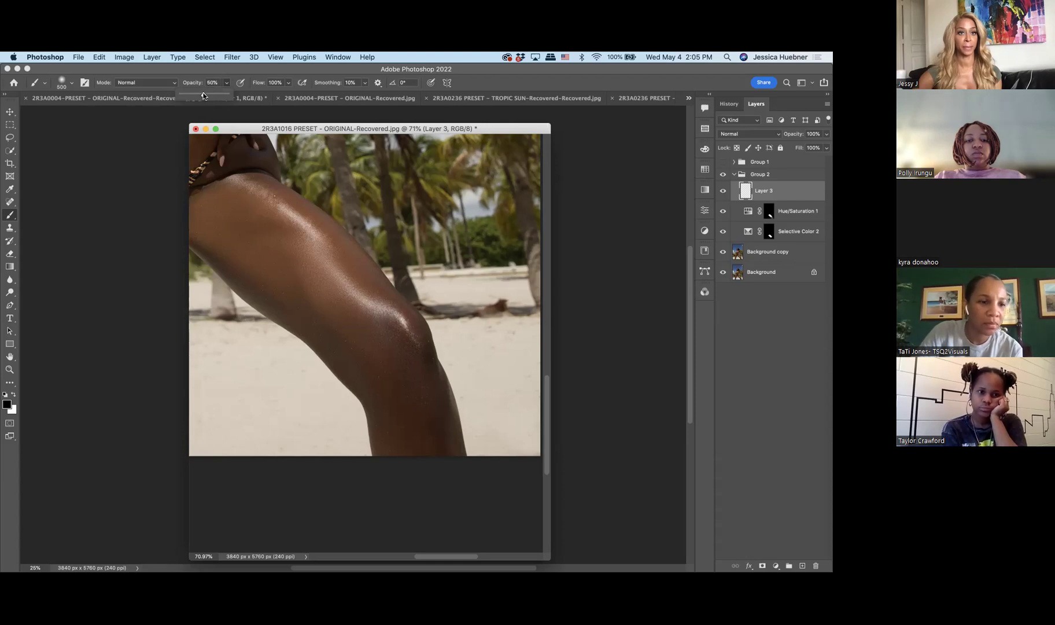
{"action": "mouse_move", "coordinate": [349, 259]}
{"action": "left_mouse_down"}
{"action": "mouse_move", "coordinate": [375, 382]}
{"action": "mouse_move", "coordinate": [350, 234]}
{"action": "mouse_move", "coordinate": [374, 380]}
{"action": "mouse_move", "coordinate": [352, 276]}
{"action": "mouse_move", "coordinate": [381, 366]}
{"action": "mouse_move", "coordinate": [336, 259]}
{"action": "mouse_move", "coordinate": [385, 419]}
{"action": "mouse_move", "coordinate": [327, 255]}
{"action": "mouse_move", "coordinate": [349, 374]}
{"action": "mouse_move", "coordinate": [276, 271]}
{"action": "mouse_move", "coordinate": [332, 362]}
{"action": "mouse_move", "coordinate": [297, 250]}
{"action": "mouse_move", "coordinate": [376, 387]}
{"action": "mouse_move", "coordinate": [295, 244]}
{"action": "mouse_move", "coordinate": [388, 396]}
{"action": "mouse_move", "coordinate": [301, 258]}
{"action": "mouse_move", "coordinate": [343, 336]}
{"action": "mouse_move", "coordinate": [380, 381]}
{"action": "mouse_move", "coordinate": [305, 246]}
{"action": "mouse_move", "coordinate": [382, 365]}
{"action": "left_mouse_up"}
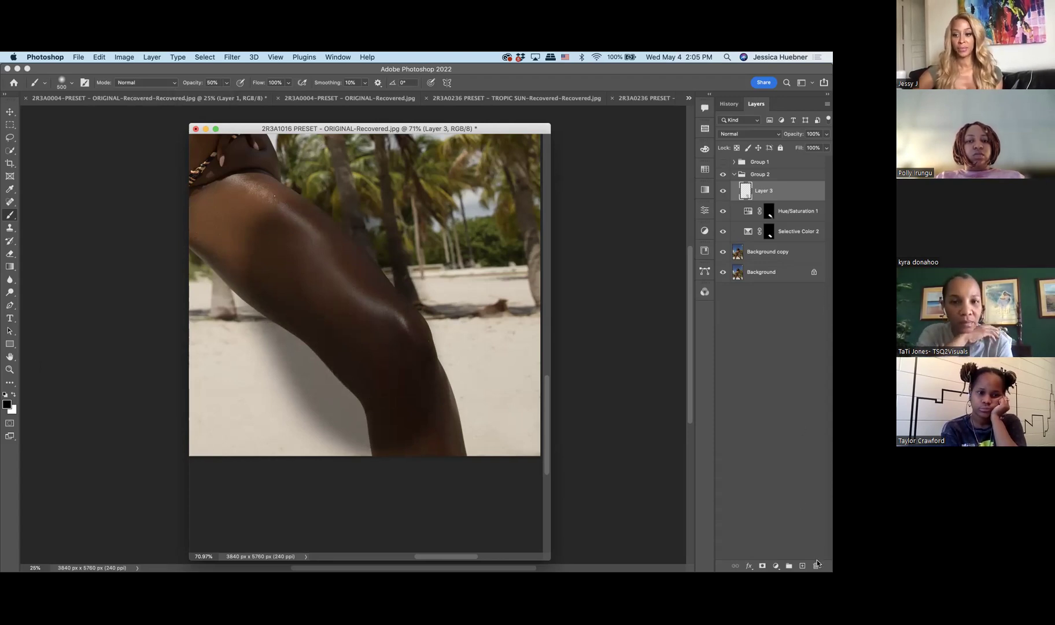
Hide Layer 3 and, on another new layer, build up black paint over the knee at 100% opacity and 19% flow.
{"action": "left_click", "coordinate": [802, 565]}
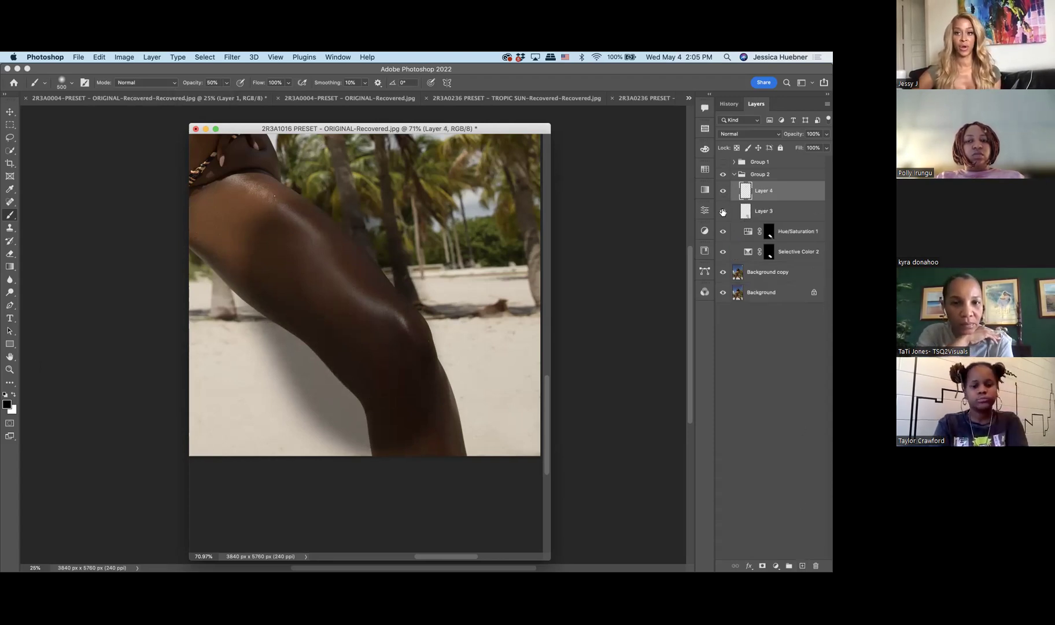
{"action": "left_click", "coordinate": [723, 211]}
{"action": "left_click", "coordinate": [226, 82]}
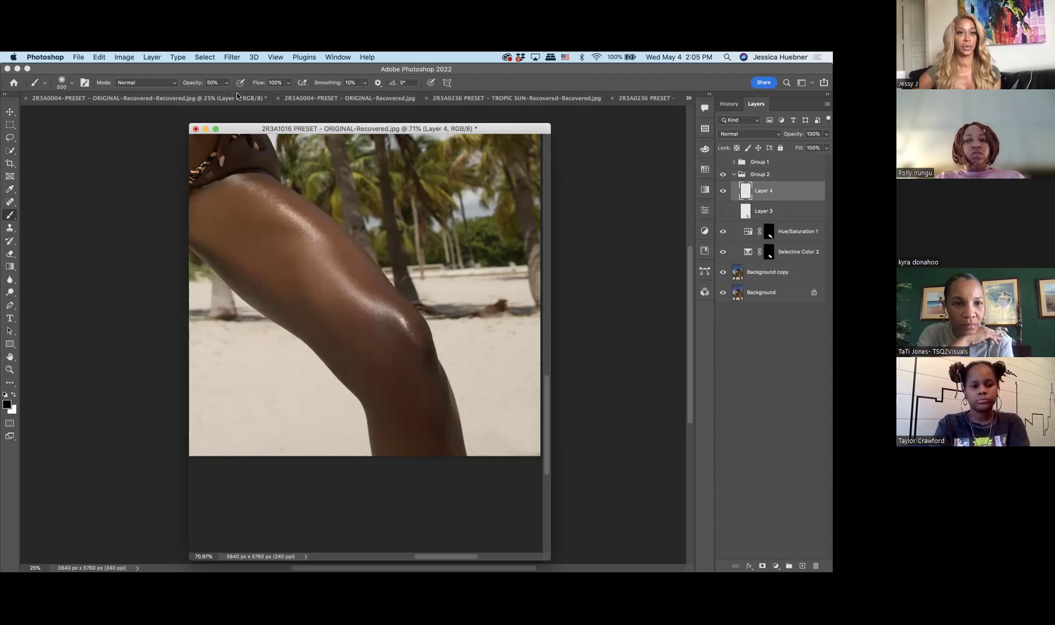
{"action": "left_click_drag", "start_coordinate": [224, 95], "coordinate": [278, 95]}
{"action": "left_click", "coordinate": [288, 83]}
{"action": "left_click", "coordinate": [254, 94]}
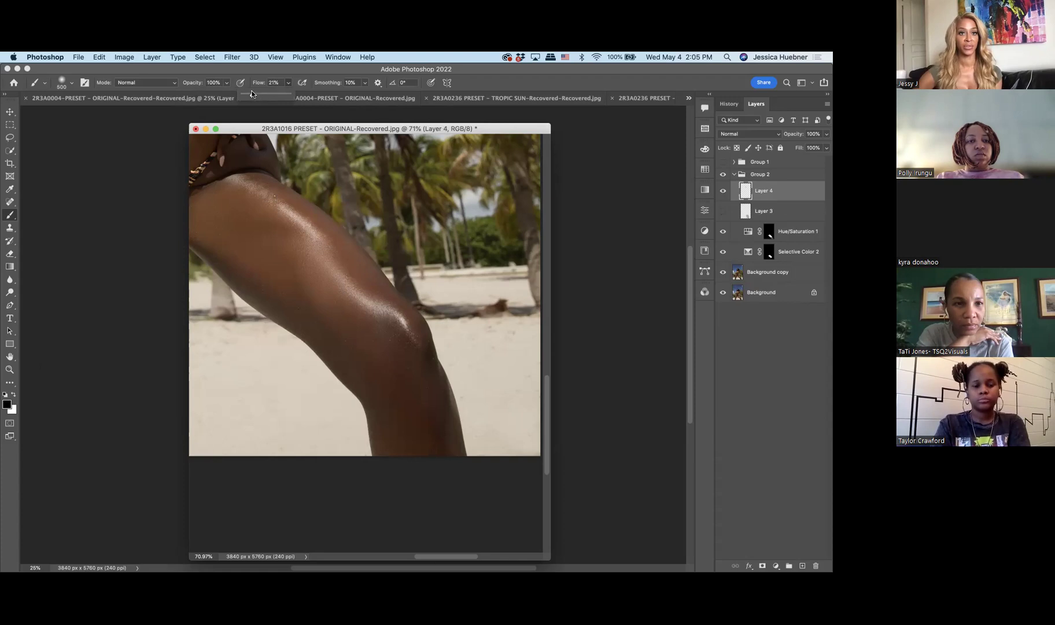
{"action": "left_click_drag", "start_coordinate": [251, 94], "coordinate": [250, 94]}
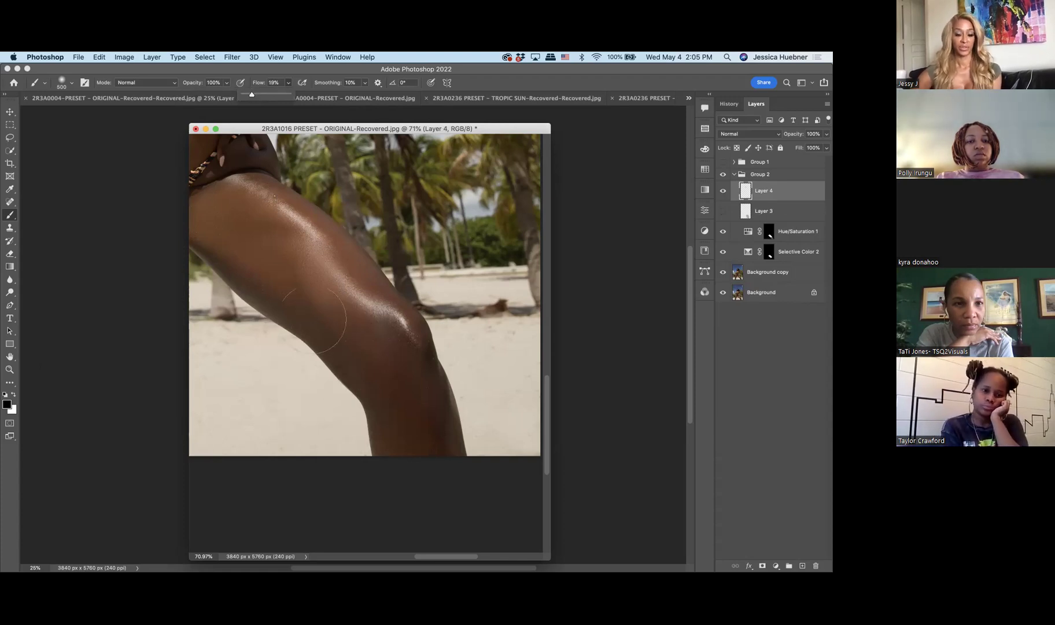
{"action": "mouse_move", "coordinate": [307, 313]}
{"action": "left_mouse_down"}
{"action": "mouse_move", "coordinate": [412, 447]}
{"action": "mouse_move", "coordinate": [316, 337]}
{"action": "mouse_move", "coordinate": [295, 303]}
{"action": "mouse_move", "coordinate": [395, 428]}
{"action": "mouse_move", "coordinate": [295, 266]}
{"action": "mouse_move", "coordinate": [326, 331]}
{"action": "mouse_move", "coordinate": [438, 431]}
{"action": "left_mouse_up"}
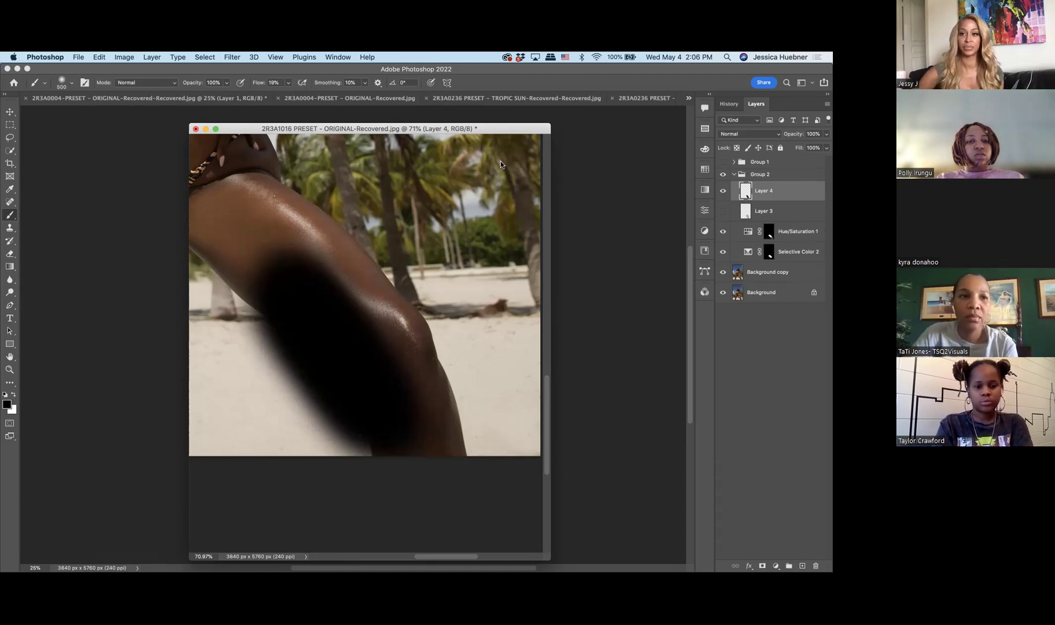
Hide Layer 4 and ready the Hue/Saturation 1 layer mask for painting in white.
{"action": "left_click", "coordinate": [723, 191]}
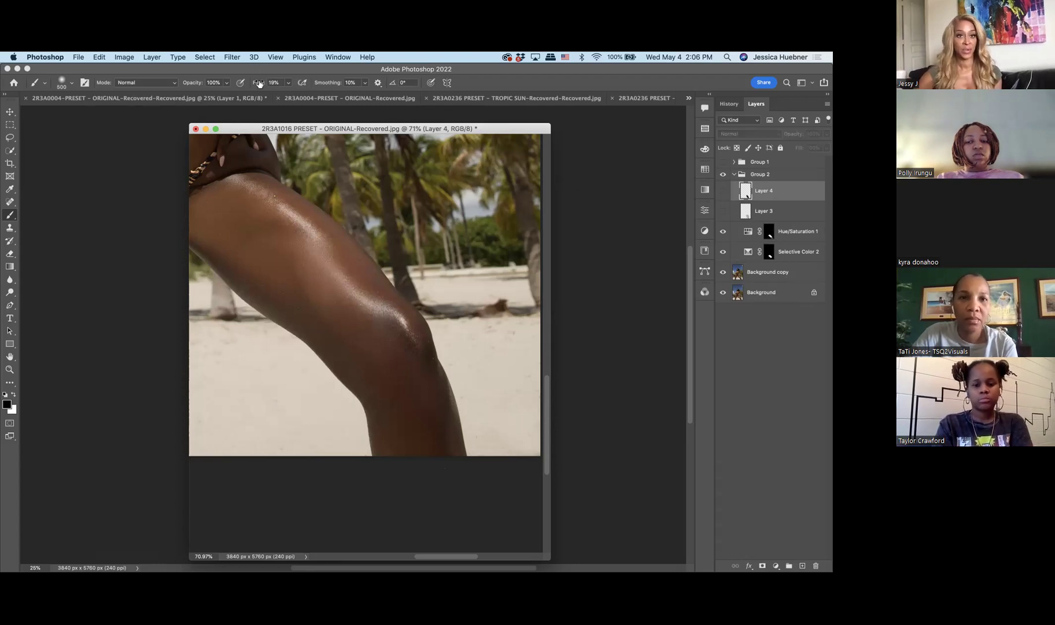
{"action": "left_click", "coordinate": [12, 395]}
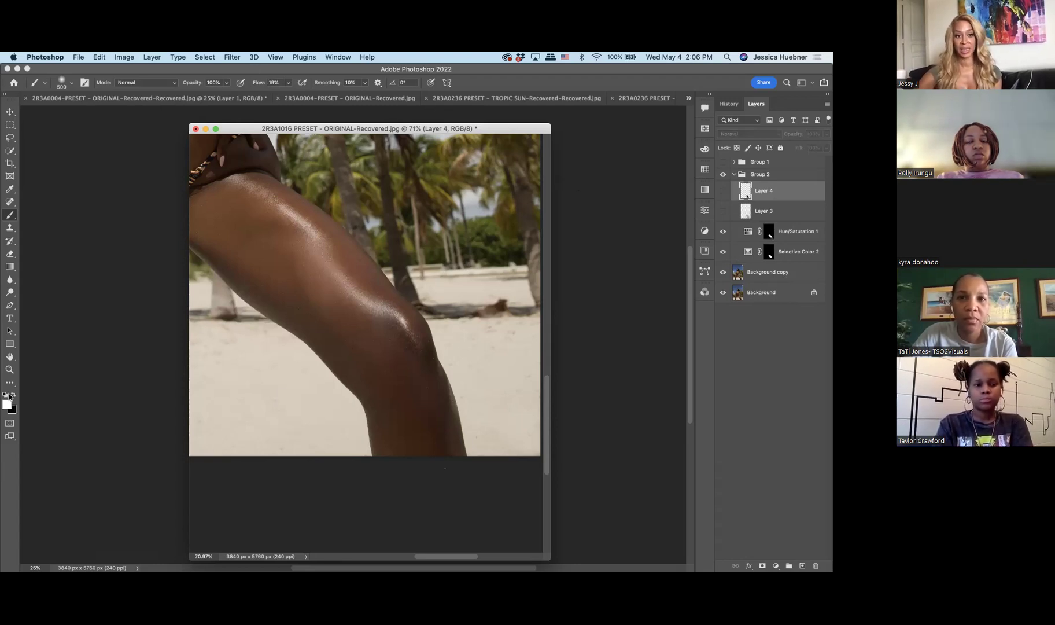
{"action": "key", "text": "alt+["}
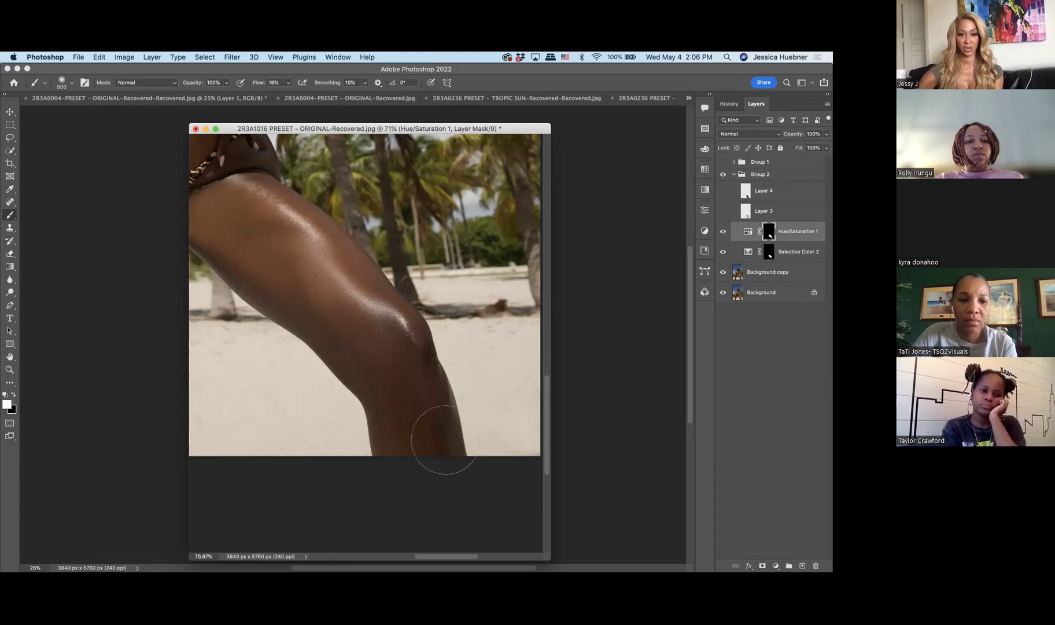
Examine the skin color across the other leg, torso, neck and face for uneven areas.
{"action": "scroll", "coordinate": [391, 313], "scroll_direction": "left", "scroll_amount": 10}
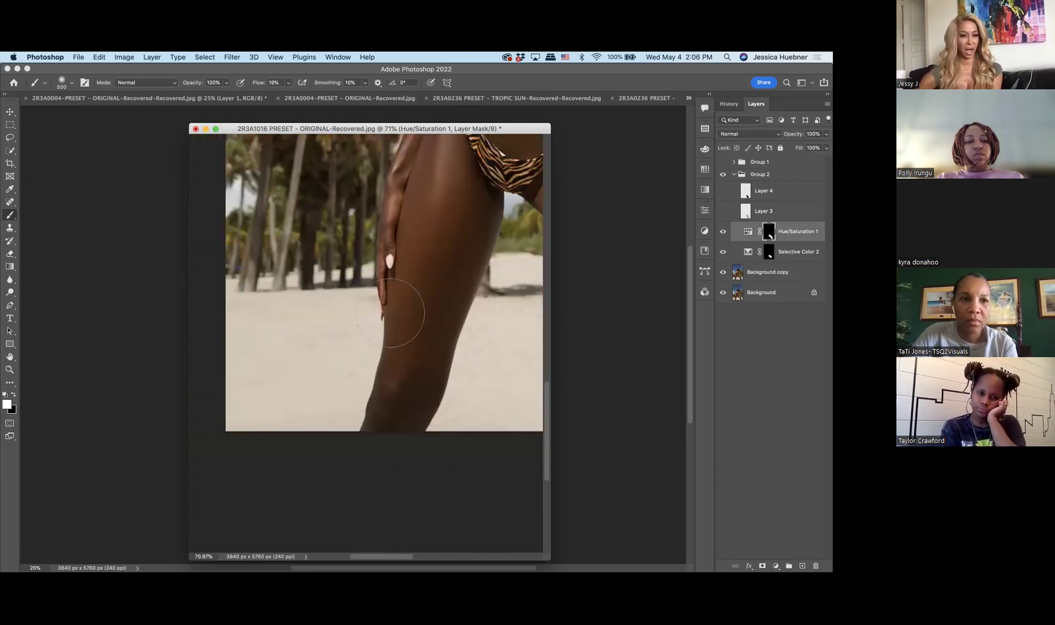
{"action": "scroll", "coordinate": [391, 313], "scroll_direction": "left", "scroll_amount": 3}
{"action": "scroll", "coordinate": [400, 335], "scroll_direction": "right", "scroll_amount": 8}
{"action": "scroll", "coordinate": [414, 371], "scroll_direction": "up", "scroll_amount": 8}
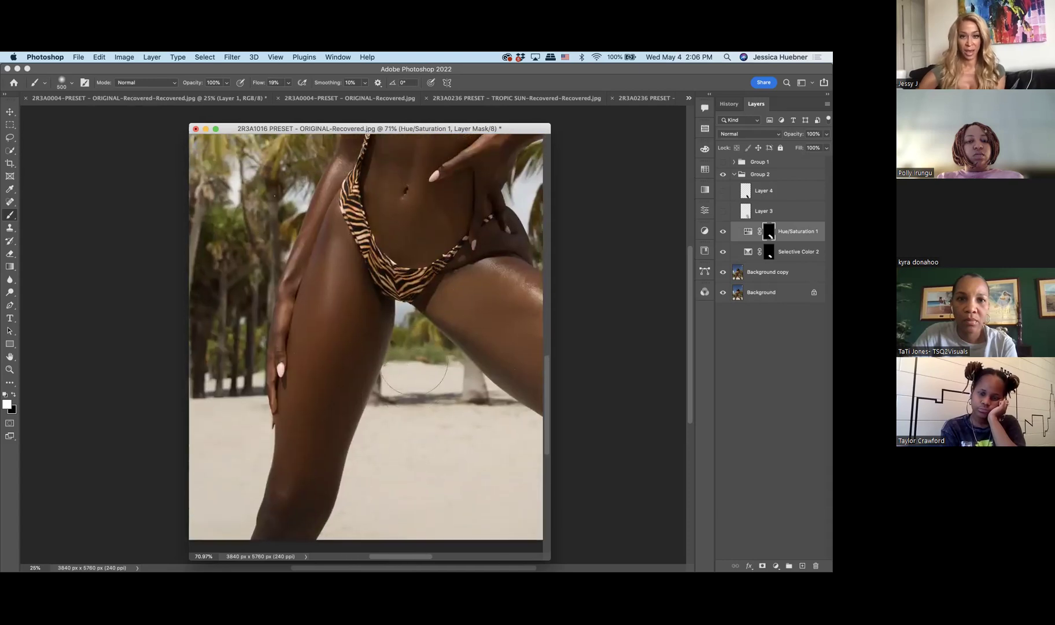
{"action": "scroll", "coordinate": [414, 371], "scroll_direction": "up", "scroll_amount": 10}
{"action": "scroll", "coordinate": [347, 301], "scroll_direction": "right", "scroll_amount": 4}
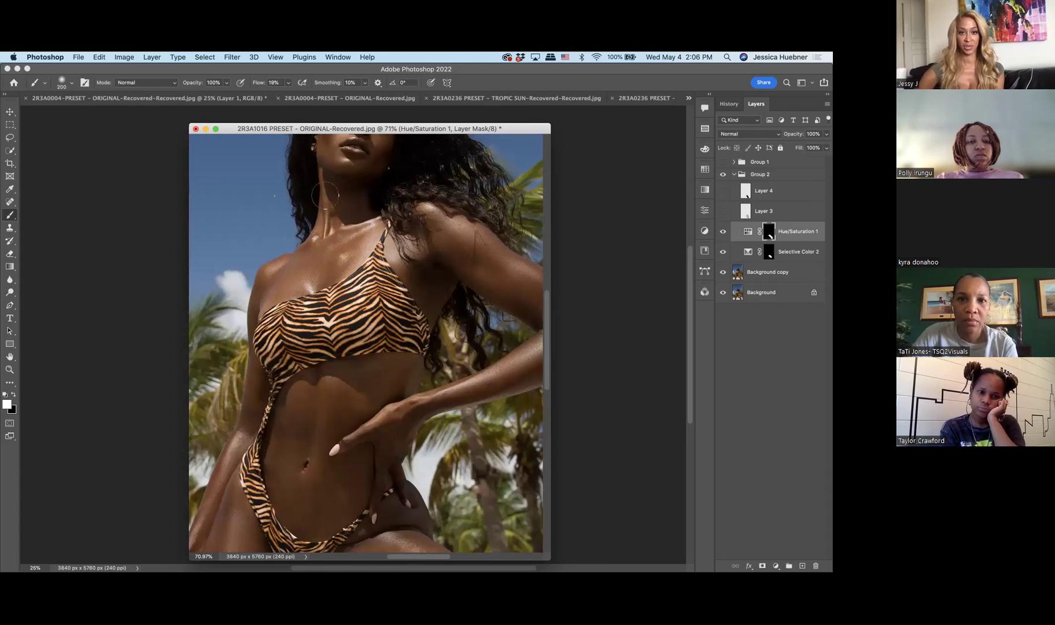
{"action": "scroll", "coordinate": [420, 243], "scroll_direction": "up", "scroll_amount": 2}
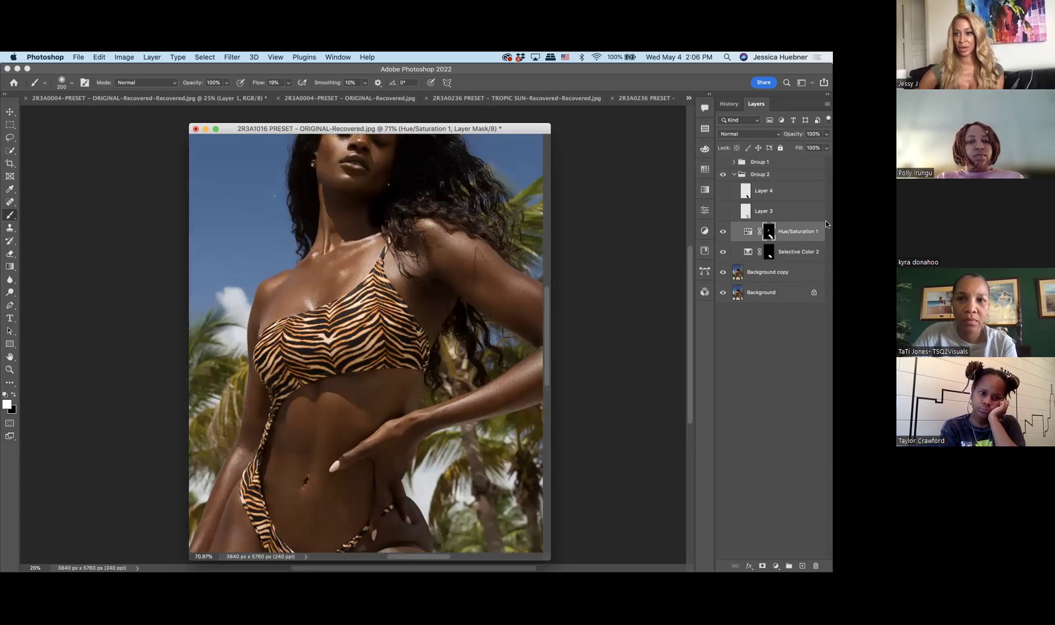
{"action": "scroll", "coordinate": [440, 307], "scroll_direction": "up", "scroll_amount": 10}
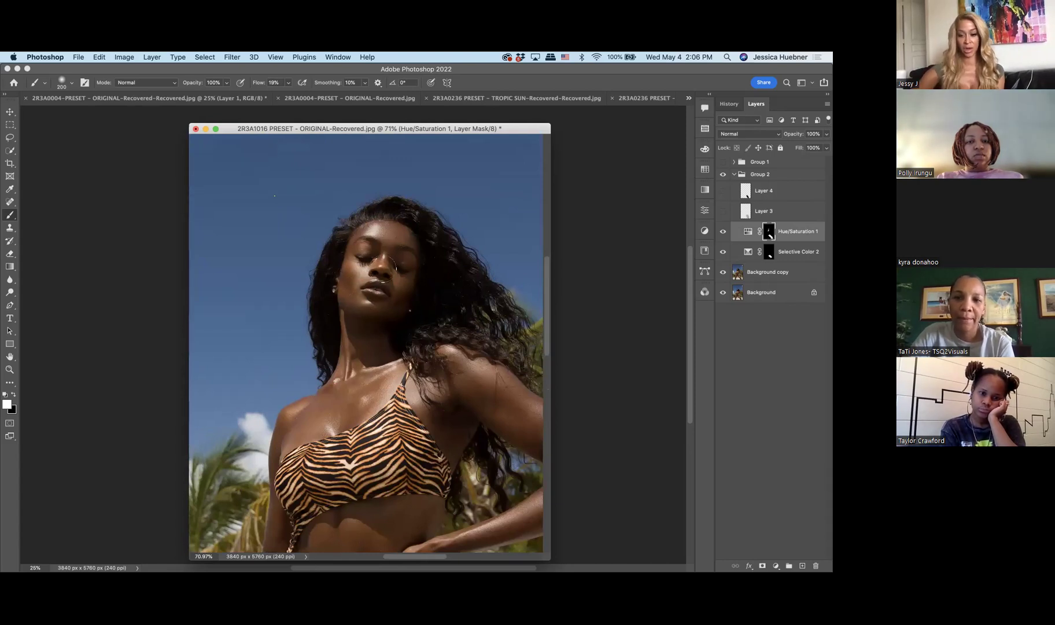
{"action": "scroll", "coordinate": [384, 272], "scroll_direction": "up", "scroll_amount": 5}
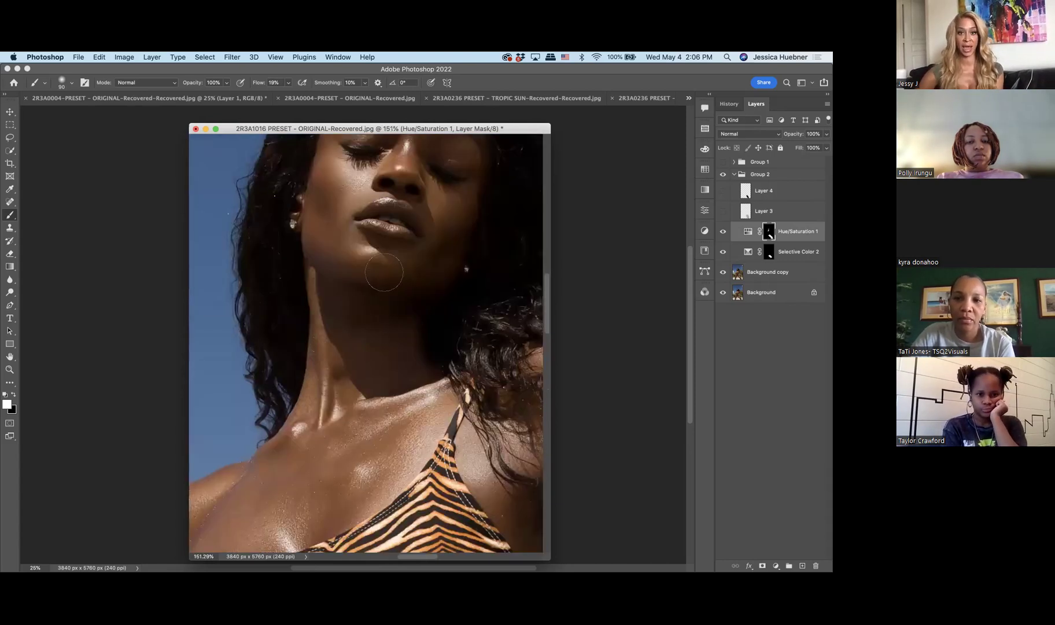
{"action": "scroll", "coordinate": [383, 272], "scroll_direction": "up", "scroll_amount": 5}
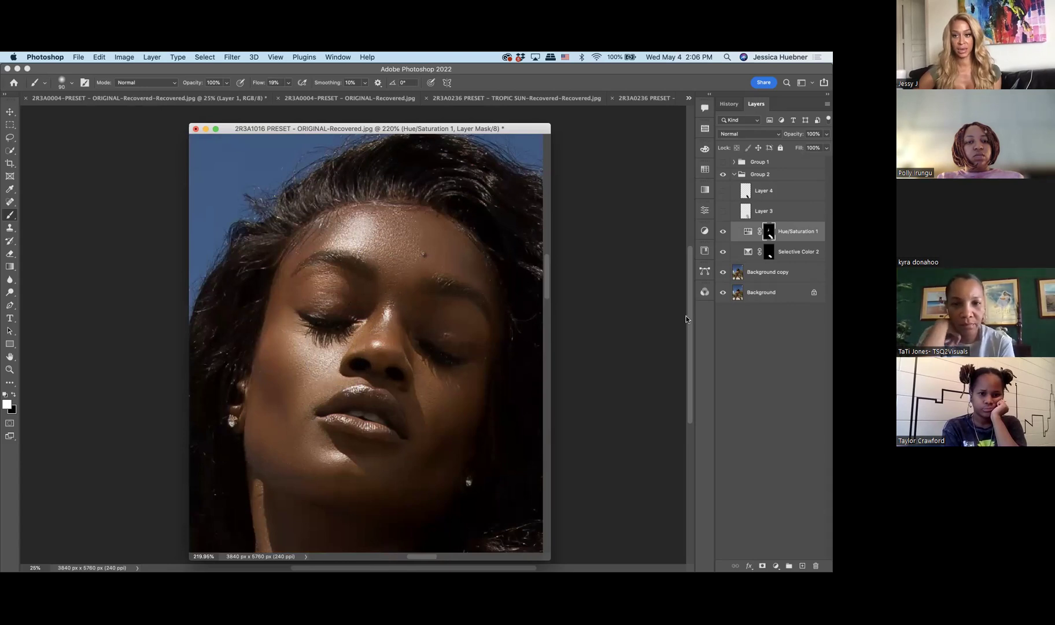
Target the Hue/Saturation 1 layer mask and reduce the brush size to 25 px for the face.
{"action": "left_click", "coordinate": [770, 253]}
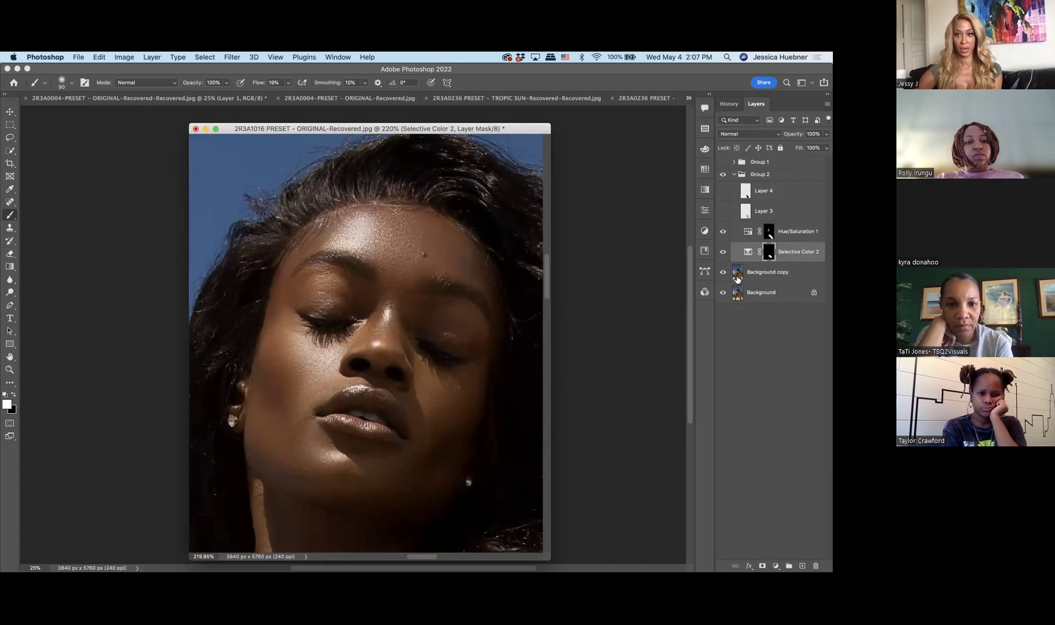
{"action": "left_click", "coordinate": [769, 233]}
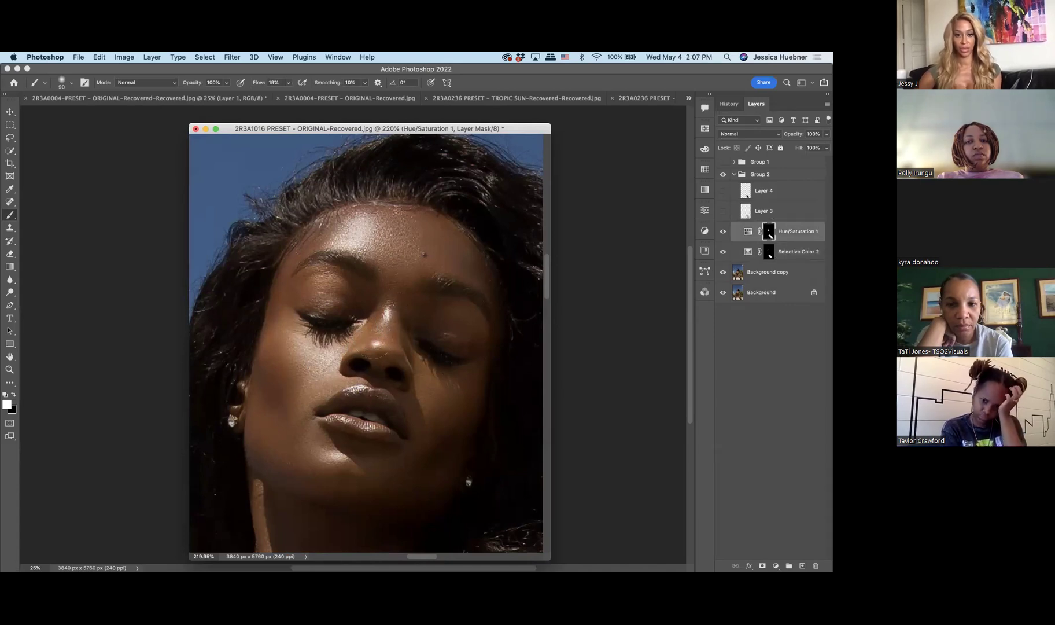
{"action": "key", "text": "bracketleft"}
{"action": "key", "text": "bracketleft"}
{"action": "key", "text": "bracketleft"}
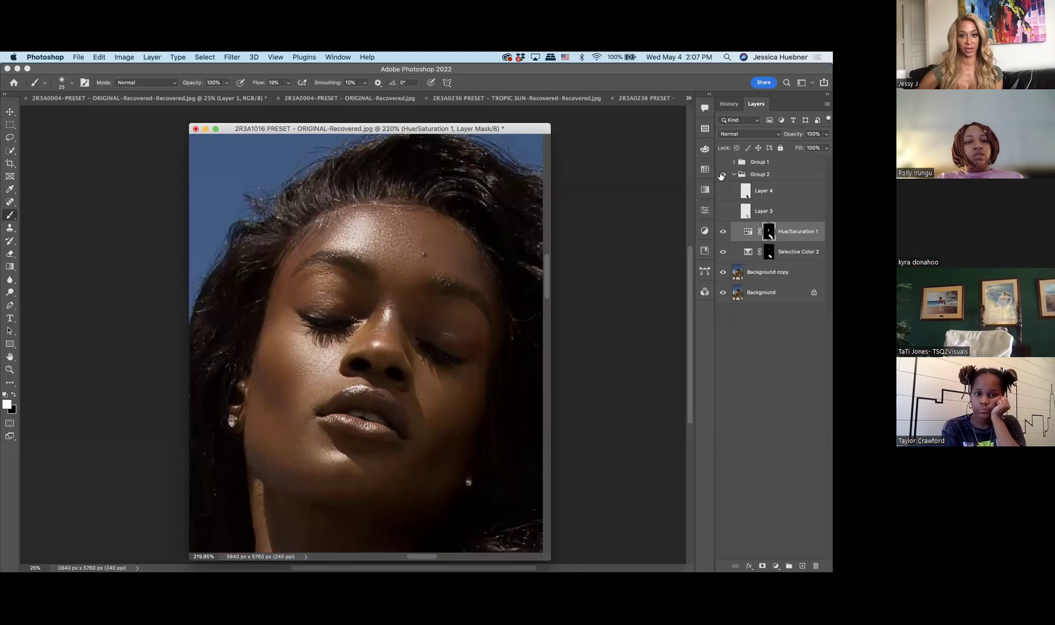
Target the Selective Color 2 layer mask and enlarge the brush to 60 px for the face.
{"action": "left_click", "coordinate": [770, 251]}
{"action": "key", "text": "bracketright"}
{"action": "key", "text": "bracketright"}
{"action": "key", "text": "bracketright"}
{"action": "key", "text": "bracketright"}
{"action": "key", "text": "bracketright"}
{"action": "key", "text": "bracketright"}
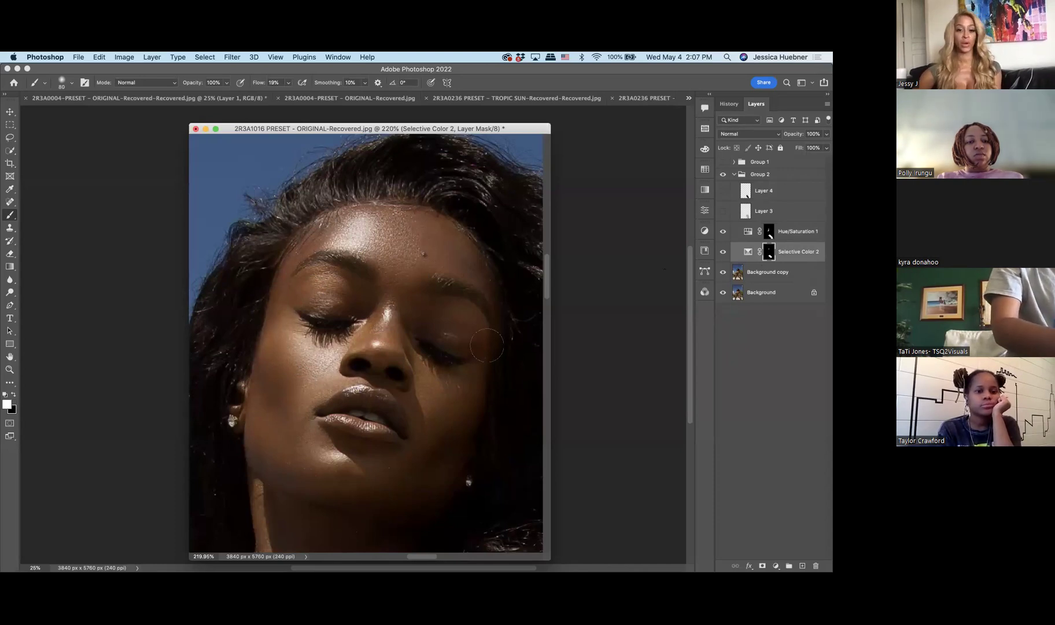
Return to the Hue/Saturation 1 layer mask and undo the last edit.
{"action": "left_click", "coordinate": [769, 232]}
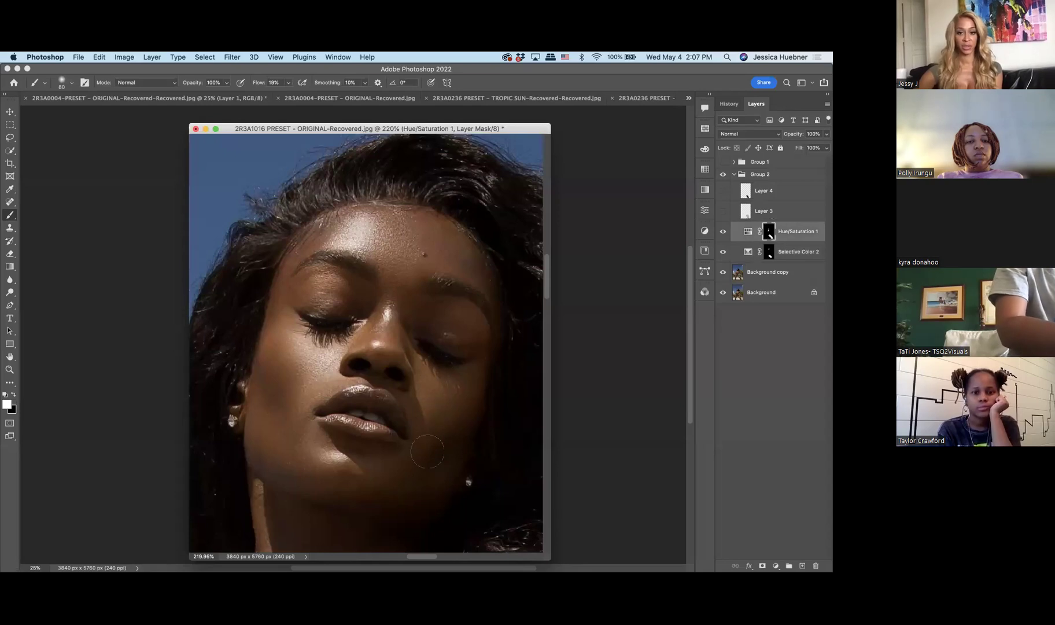
{"action": "left_click", "coordinate": [103, 57]}
{"action": "left_click", "coordinate": [107, 68]}
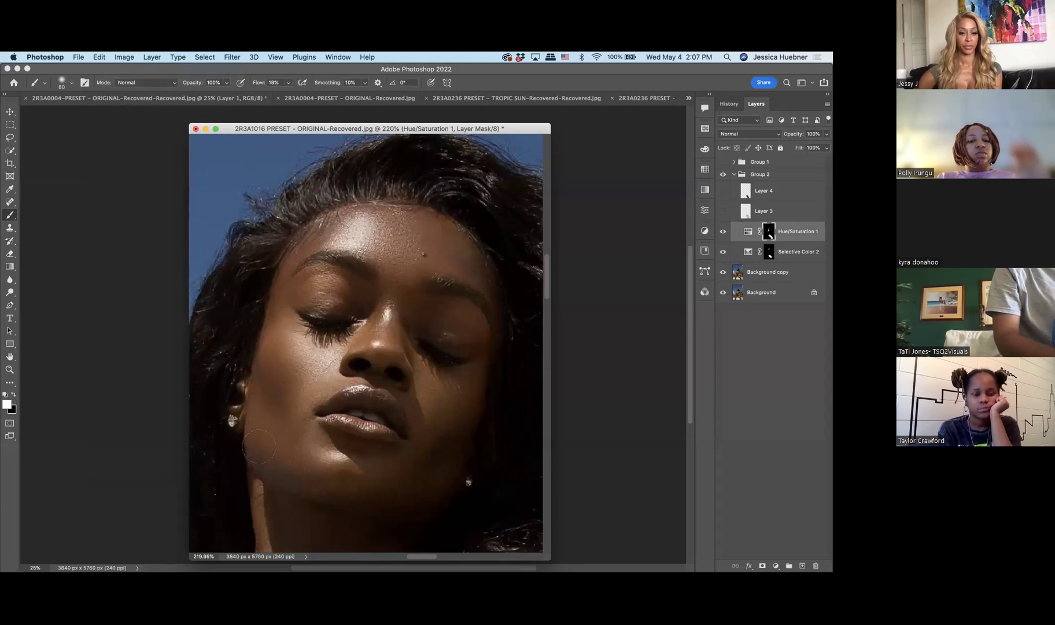
Enlarge the brush to 500 px for working on the legs in the Hue/Saturation 1 layer mask.
{"action": "scroll", "coordinate": [272, 440], "scroll_direction": "up", "scroll_amount": 3}
{"action": "scroll", "coordinate": [303, 467], "scroll_direction": "down", "scroll_amount": 3}
{"action": "scroll", "coordinate": [304, 467], "scroll_direction": "down", "scroll_amount": 10}
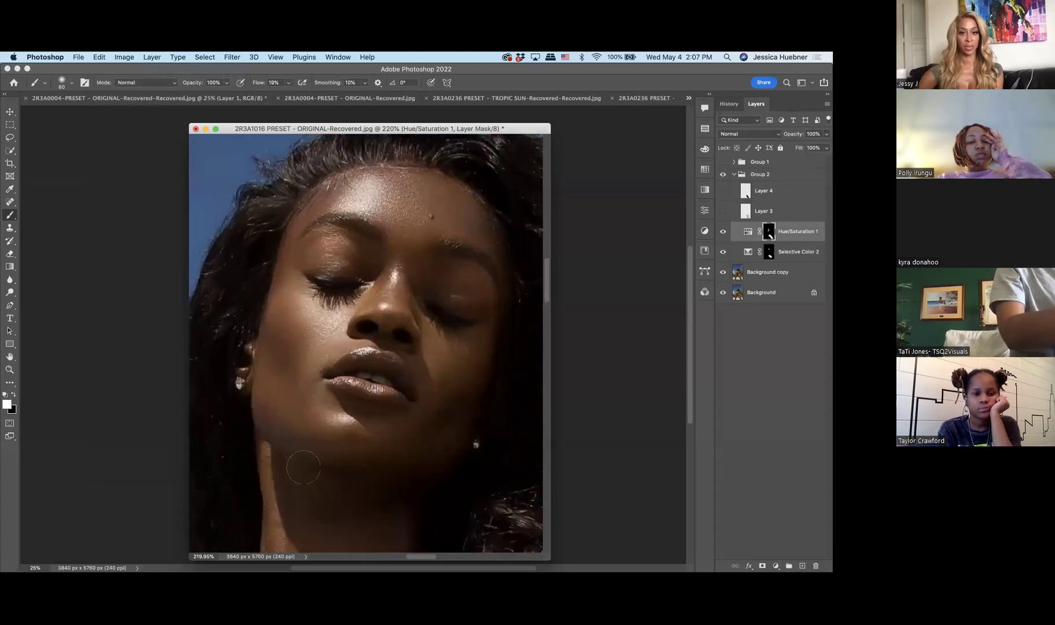
{"action": "scroll", "coordinate": [303, 467], "scroll_direction": "down", "scroll_amount": 10}
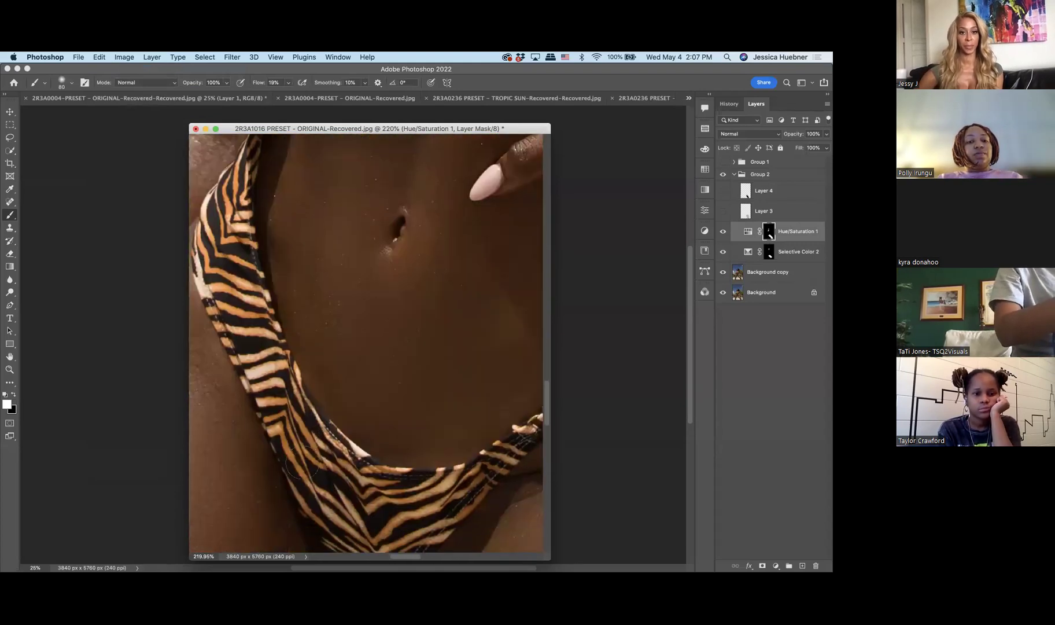
{"action": "scroll", "coordinate": [302, 463], "scroll_direction": "down", "scroll_amount": 5}
{"action": "scroll", "coordinate": [301, 463], "scroll_direction": "down", "scroll_amount": 2}
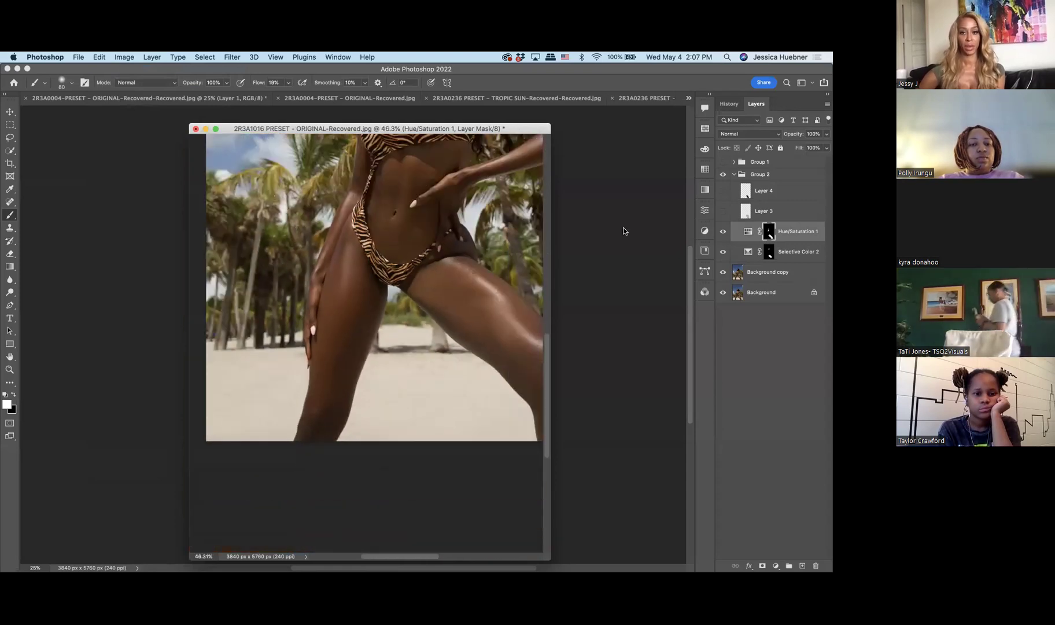
{"action": "key", "text": "bracketright"}
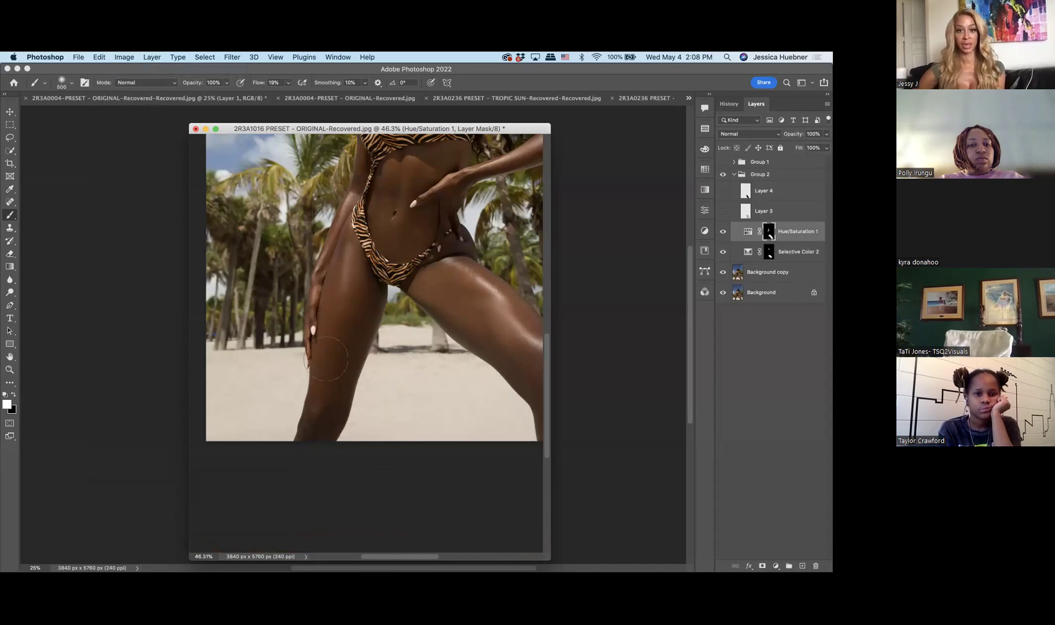
Examine the skin color across the full figure, both legs and the bent knee for remaining uneven areas.
{"action": "scroll", "coordinate": [347, 304], "scroll_direction": "up", "scroll_amount": 10}
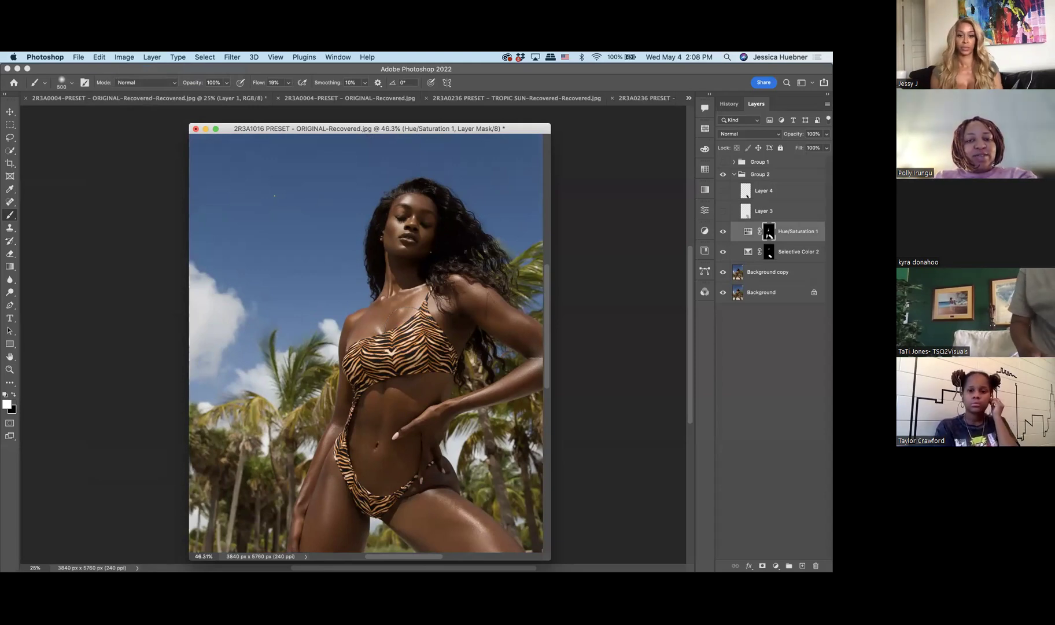
{"action": "scroll", "coordinate": [415, 365], "scroll_direction": "down", "scroll_amount": 3}
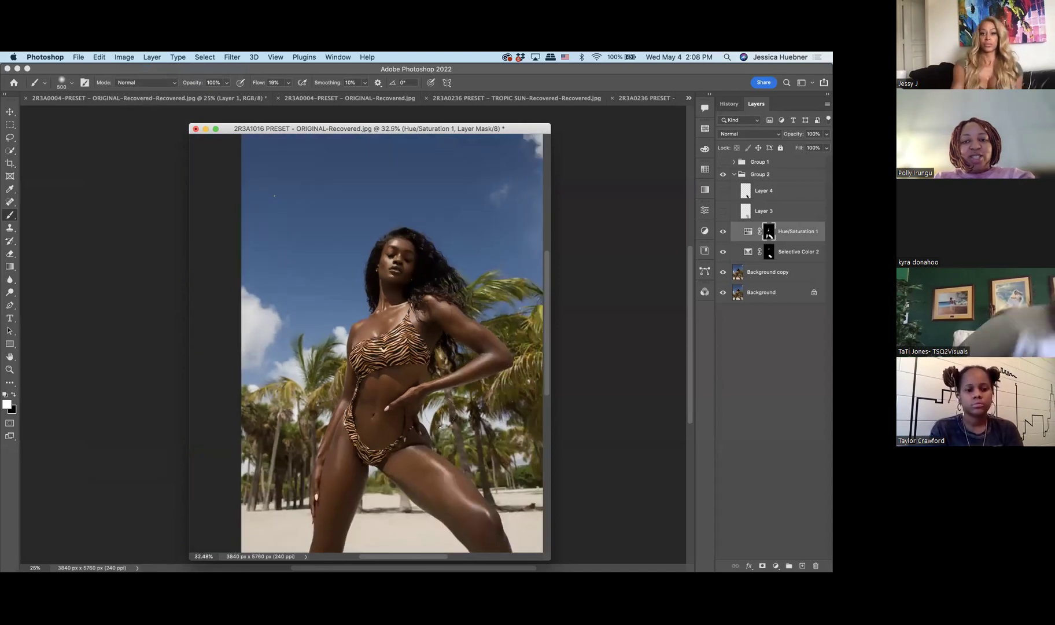
{"action": "scroll", "coordinate": [393, 342], "scroll_direction": "down", "scroll_amount": 2}
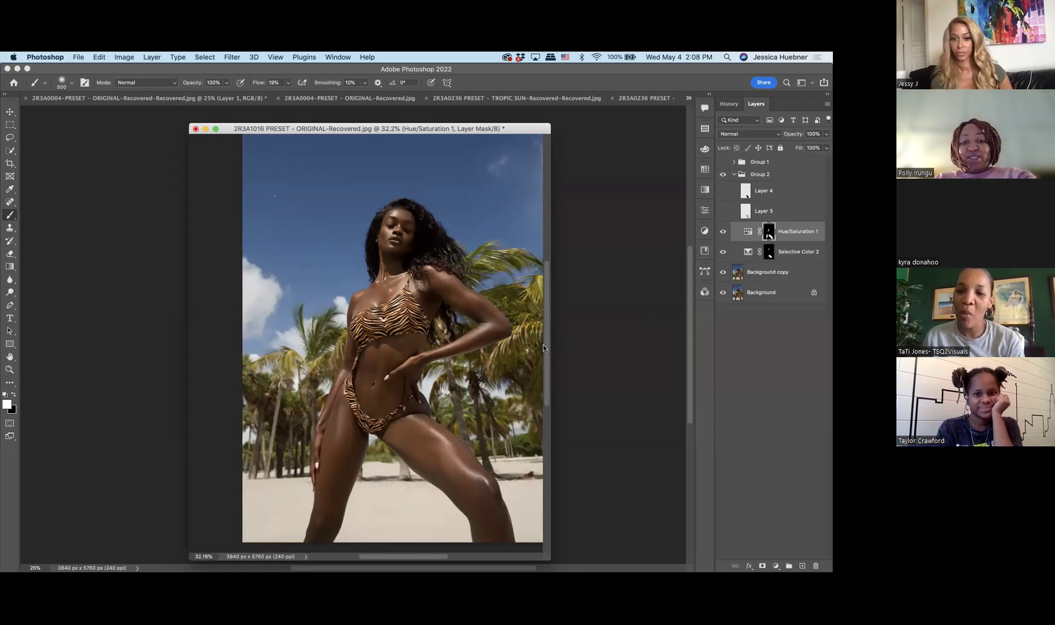
{"action": "scroll", "coordinate": [539, 343], "scroll_direction": "up", "scroll_amount": 5}
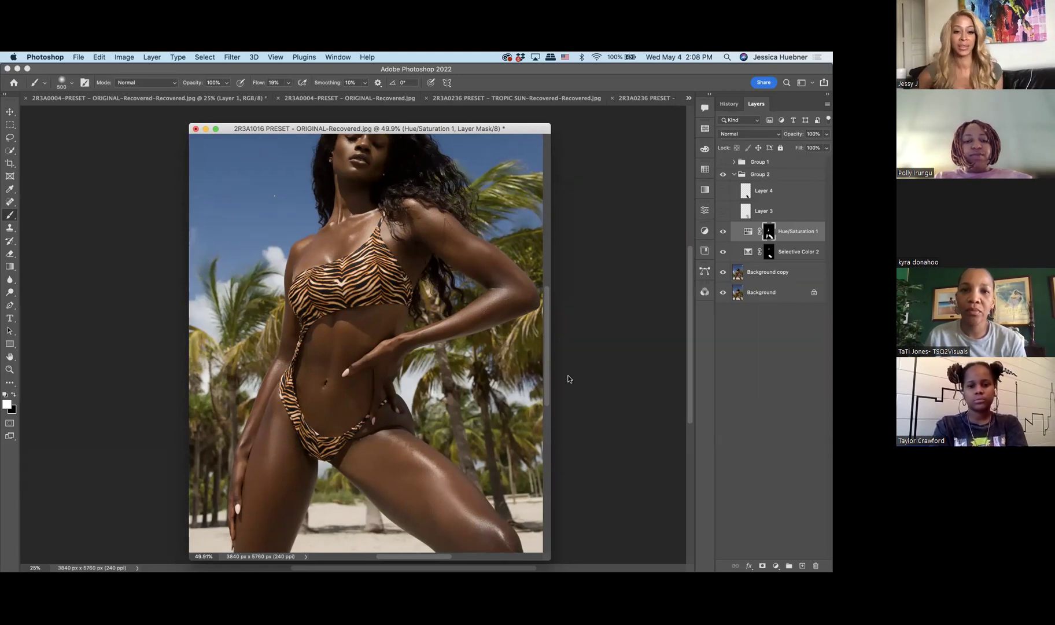
{"action": "scroll", "coordinate": [482, 361], "scroll_direction": "down", "scroll_amount": 8}
{"action": "scroll", "coordinate": [482, 361], "scroll_direction": "up", "scroll_amount": 3}
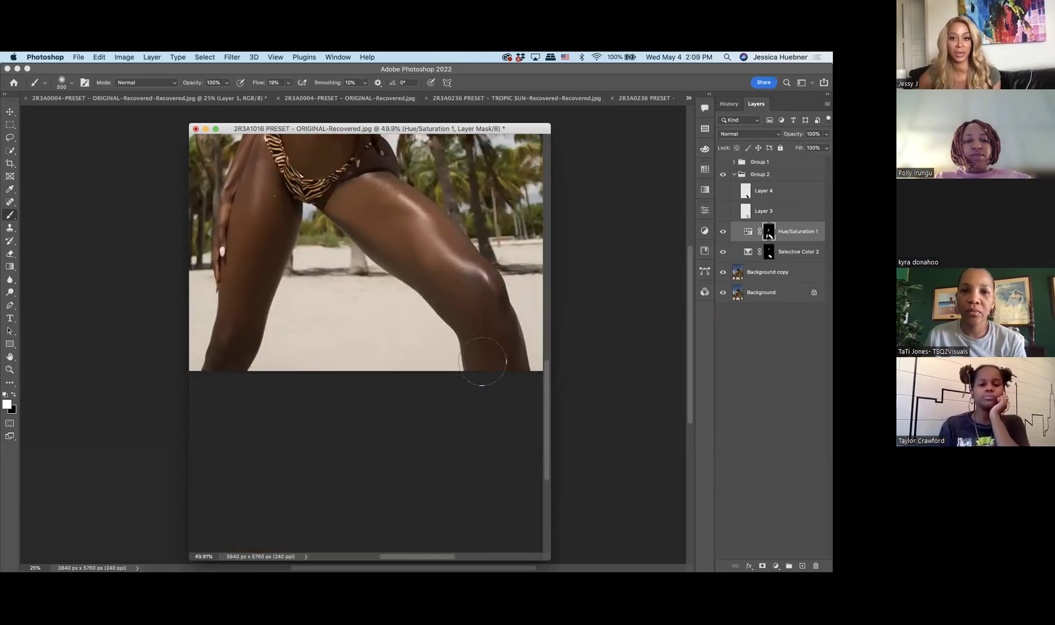
{"action": "scroll", "coordinate": [482, 358], "scroll_direction": "right", "scroll_amount": 4}
{"action": "scroll", "coordinate": [441, 328], "scroll_direction": "up", "scroll_amount": 5}
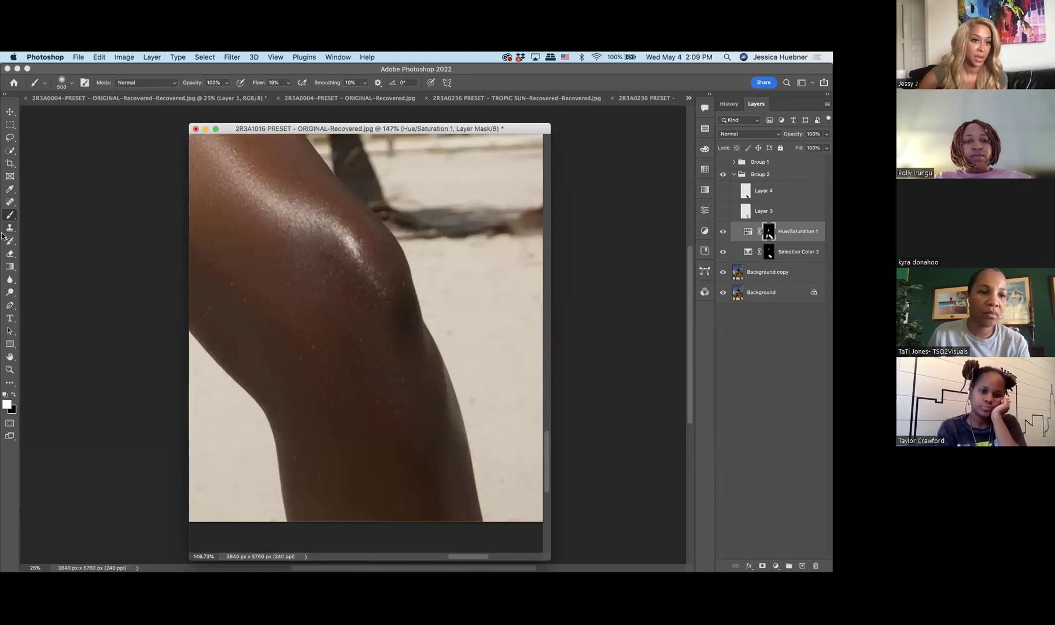
Sample skin tones around the knee highlight with the Eyedropper while the Background copy layer is selected.
{"action": "left_click", "coordinate": [7, 192]}
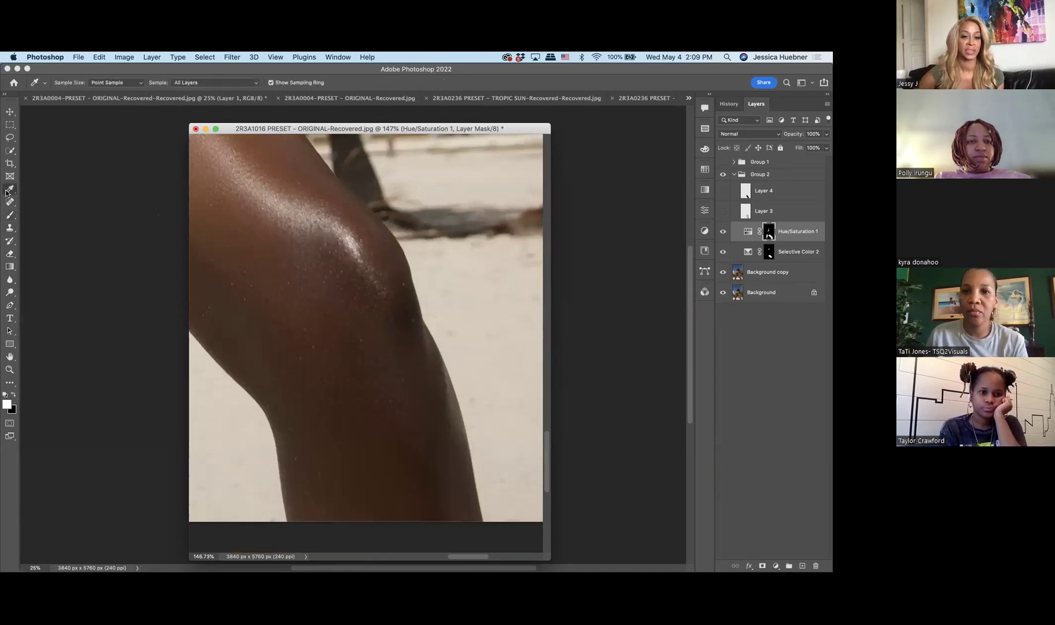
{"action": "left_click", "coordinate": [313, 230]}
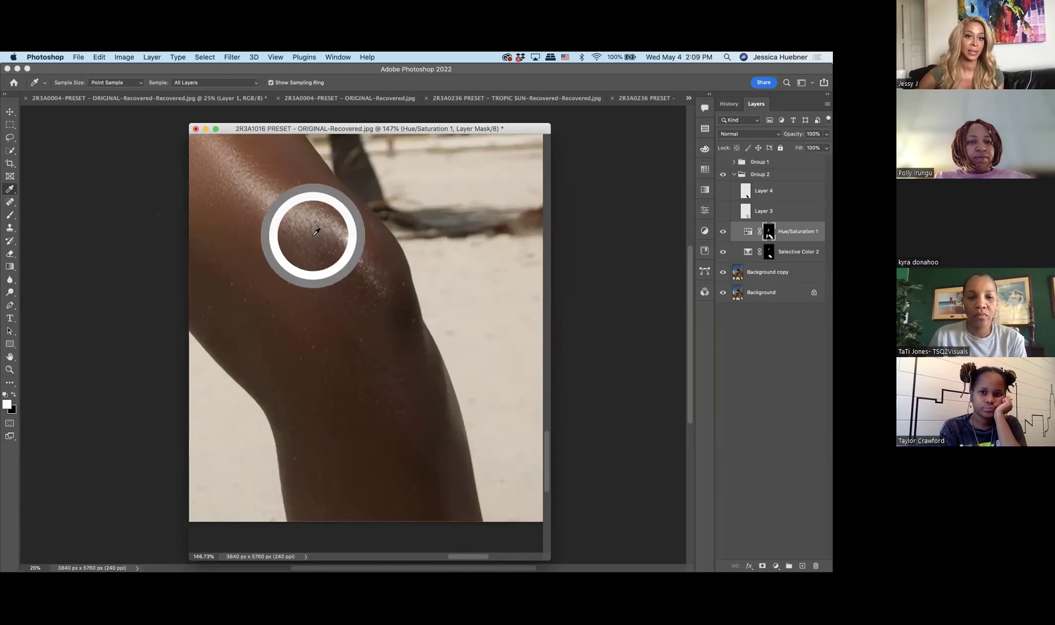
{"action": "left_click", "coordinate": [741, 276]}
{"action": "left_click", "coordinate": [322, 233]}
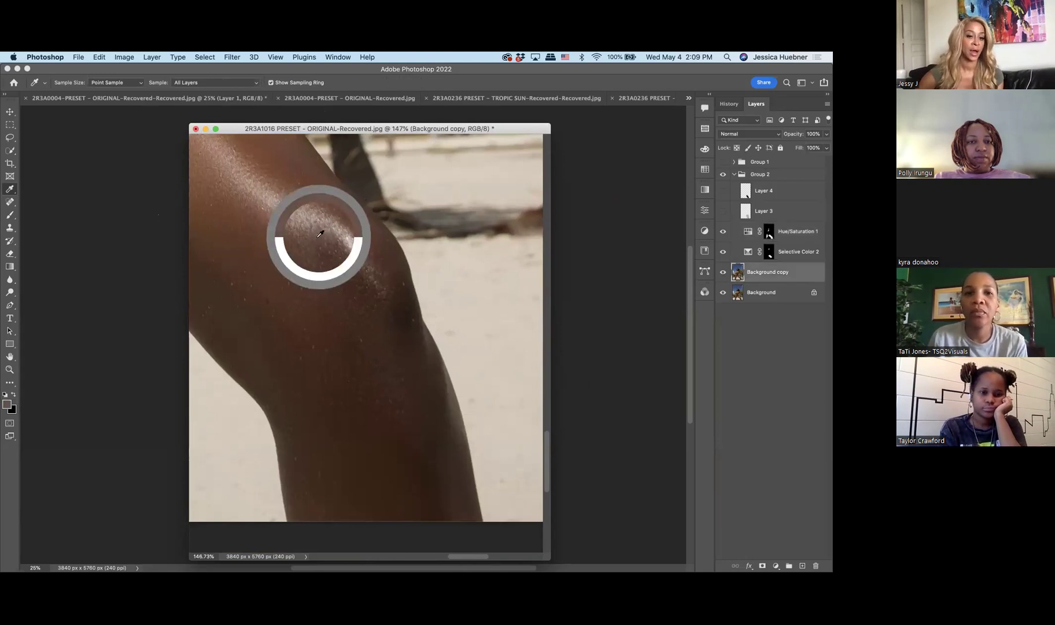
{"action": "left_click", "coordinate": [238, 201]}
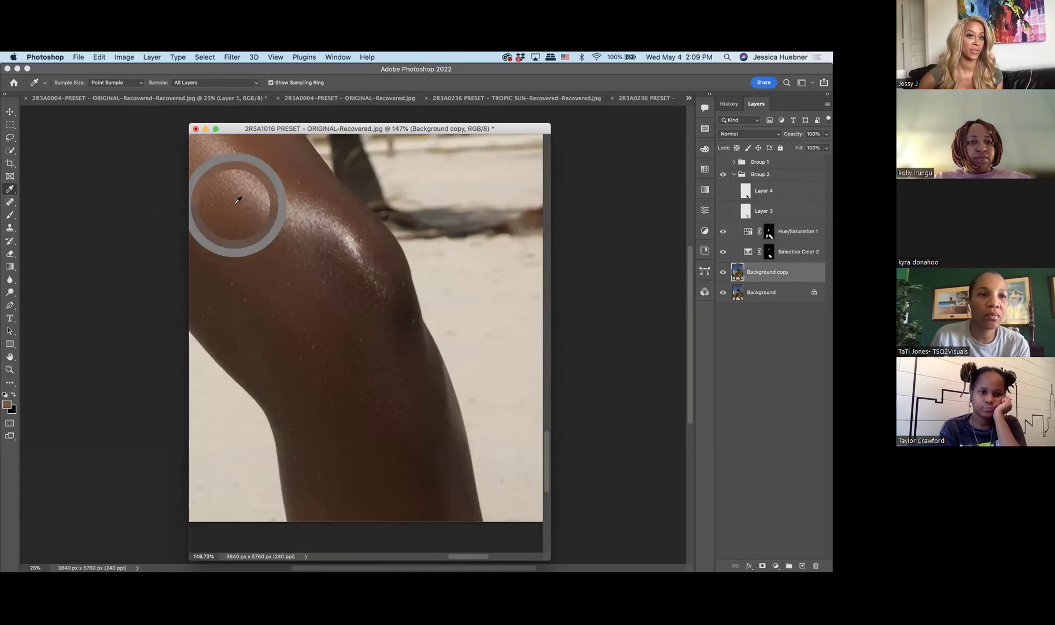
{"action": "left_click_drag", "start_coordinate": [307, 236], "coordinate": [311, 232]}
Set the foreground color to the lighter thigh tone 865a46 sampled from the photo.
{"action": "left_click", "coordinate": [7, 404]}
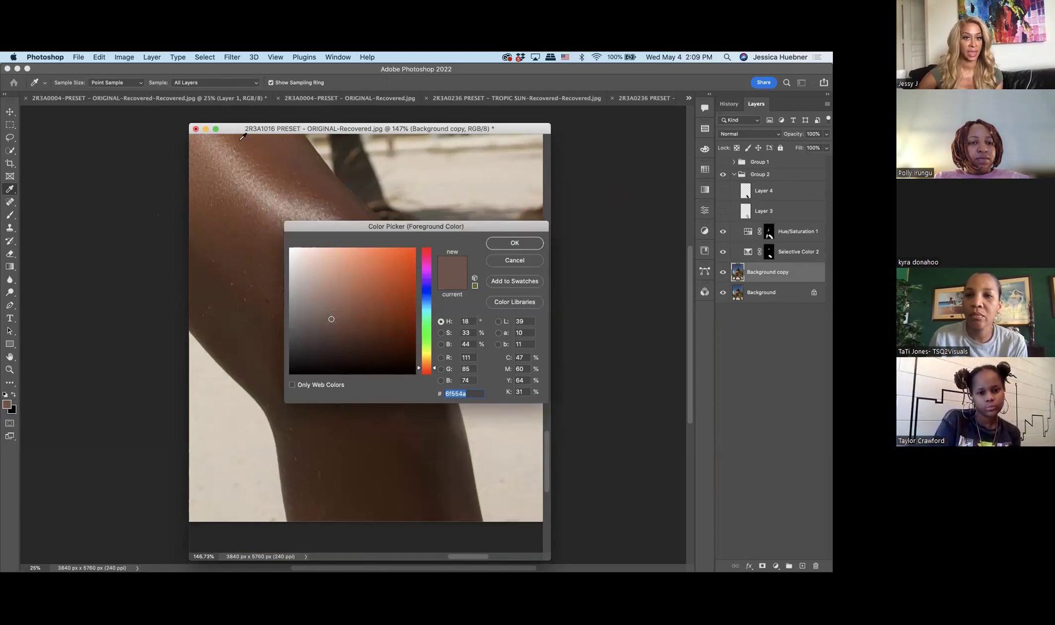
{"action": "left_click", "coordinate": [220, 186]}
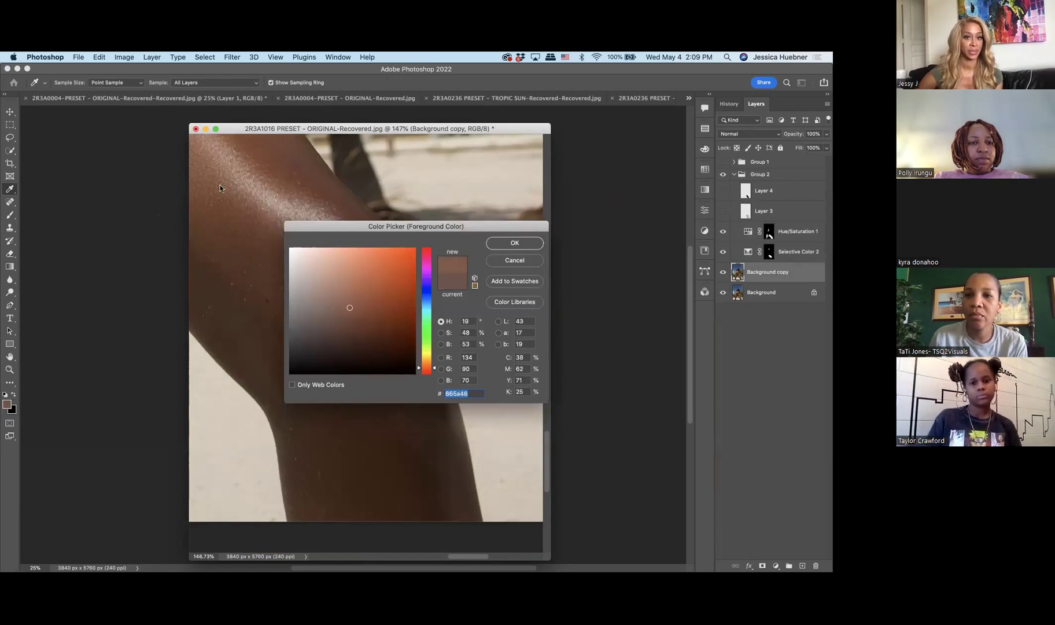
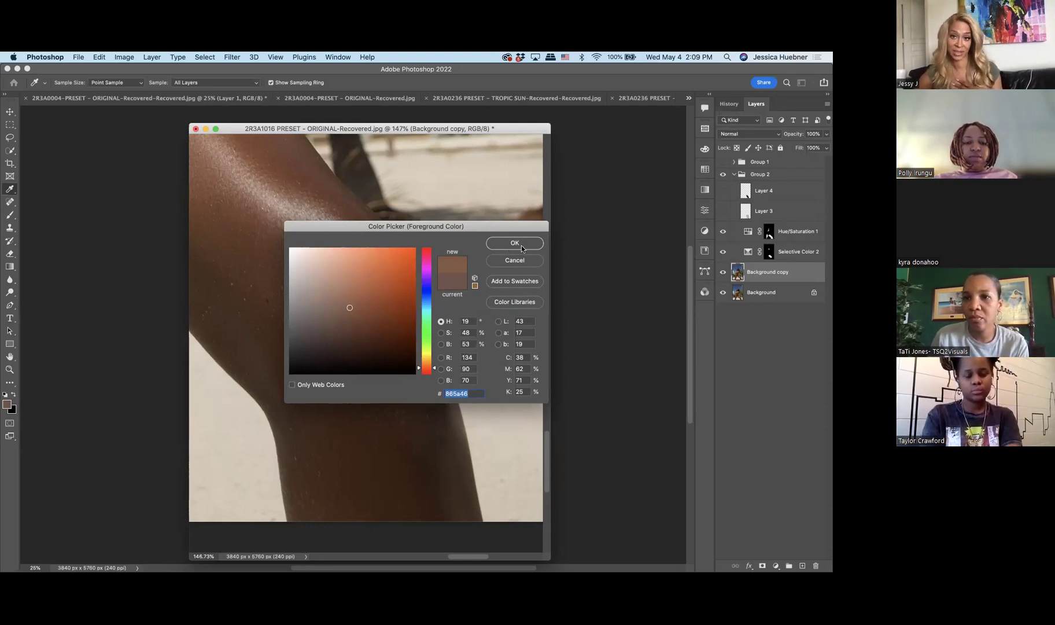
{"action": "left_click", "coordinate": [521, 246]}
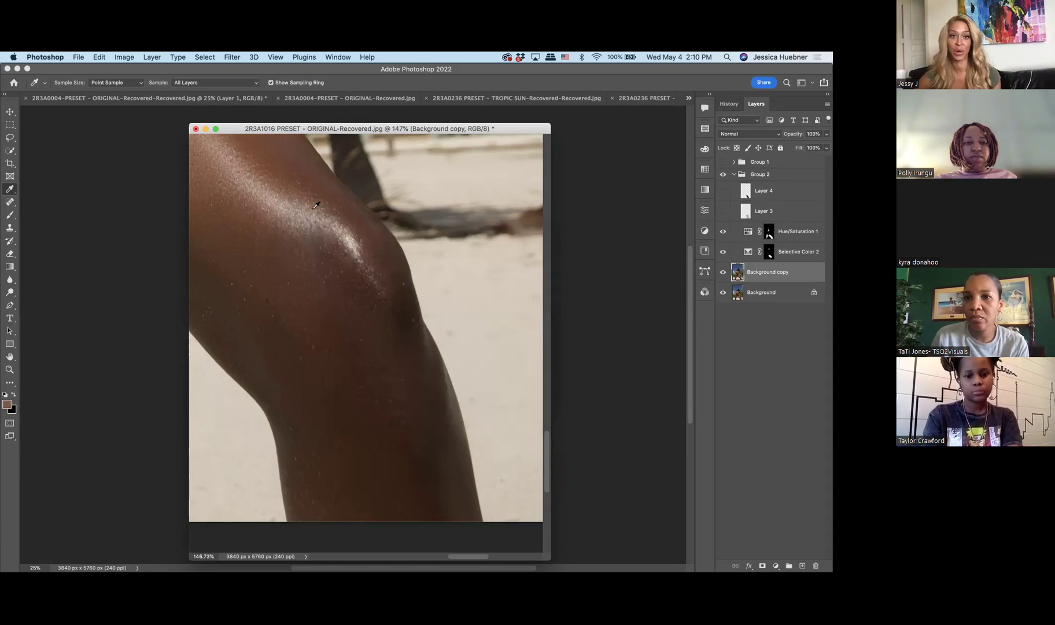
Sample the thigh skin beside the knee highlight and set the foreground color to the brighter, more saturated b0653c.
{"action": "left_click", "coordinate": [252, 214]}
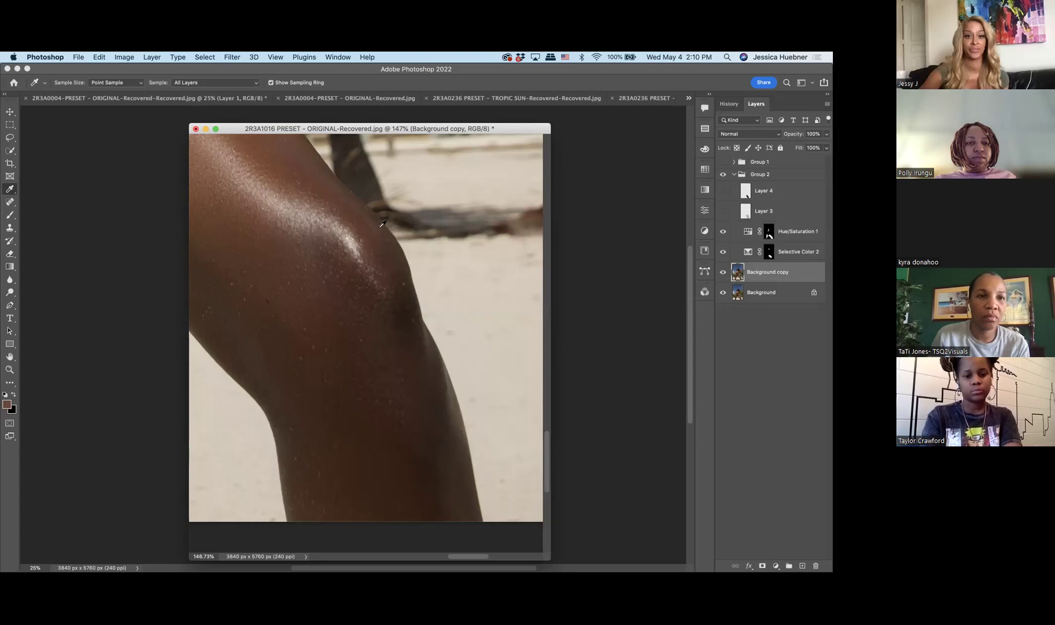
{"action": "left_click", "coordinate": [265, 219]}
{"action": "left_click_drag", "start_coordinate": [266, 220], "coordinate": [262, 216]}
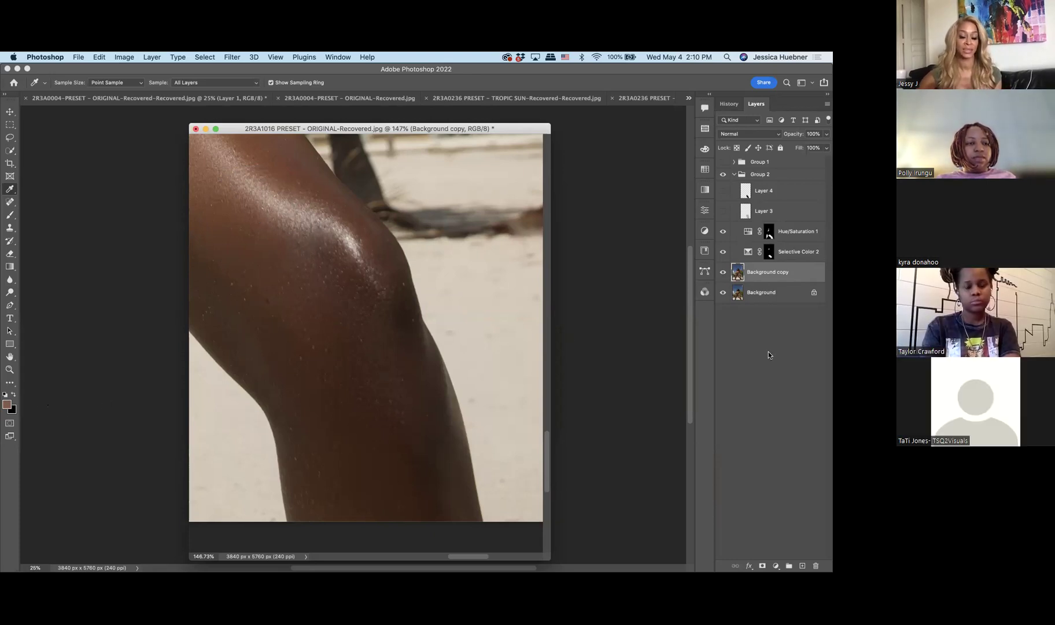
{"action": "left_click", "coordinate": [253, 208]}
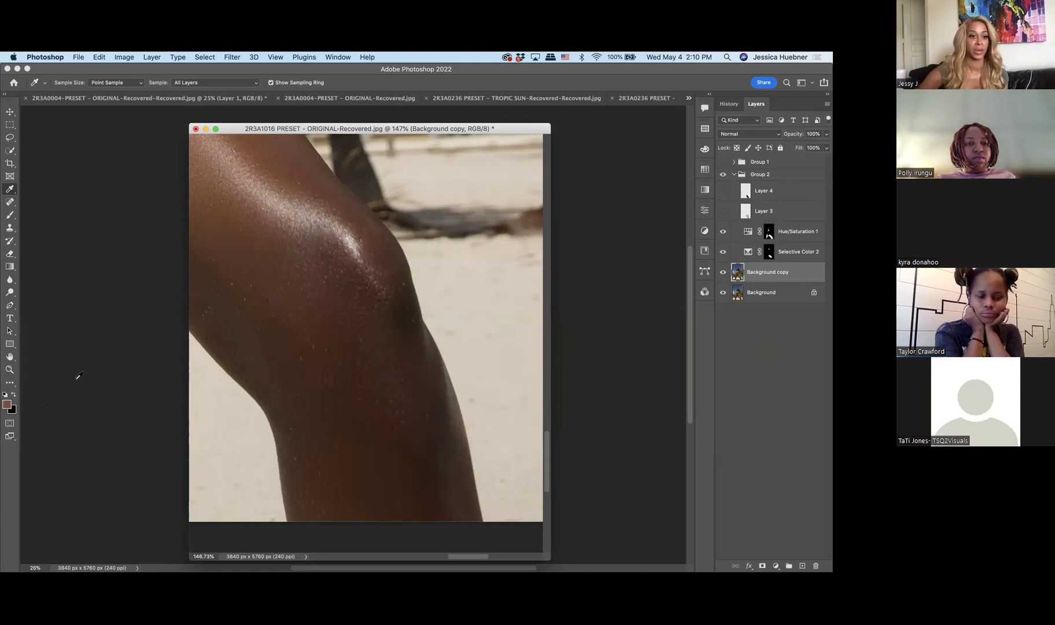
{"action": "left_click", "coordinate": [8, 404]}
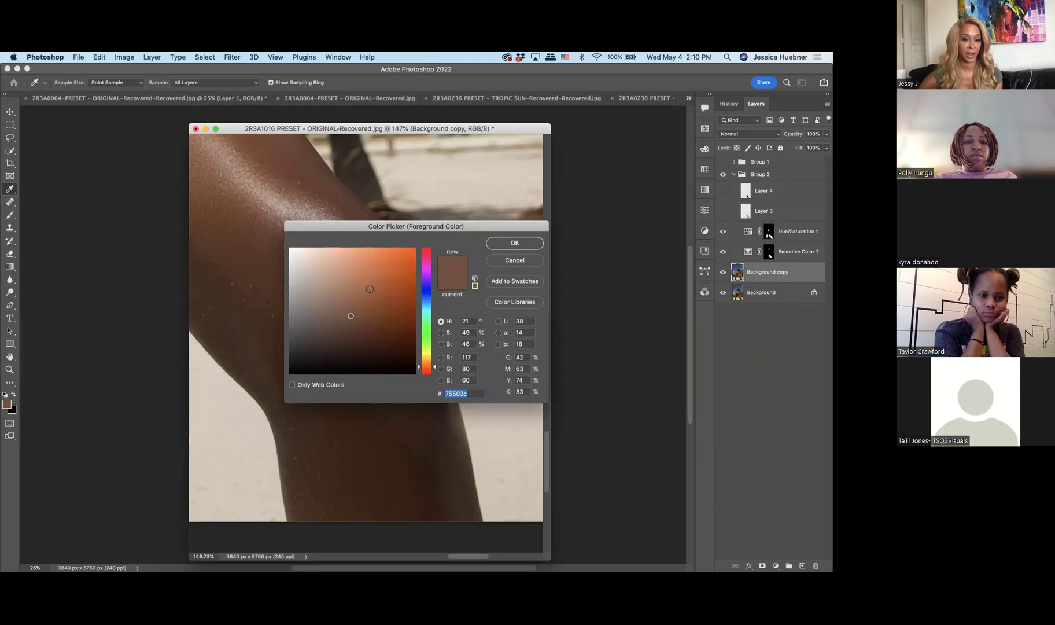
{"action": "left_click_drag", "start_coordinate": [370, 288], "coordinate": [373, 287]}
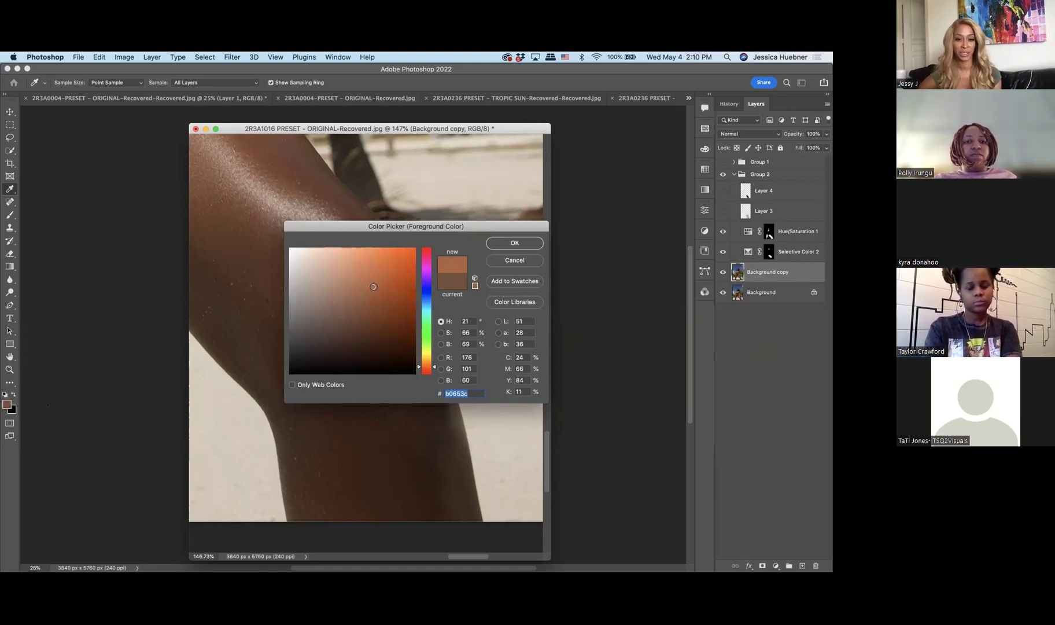
{"action": "left_click", "coordinate": [527, 245]}
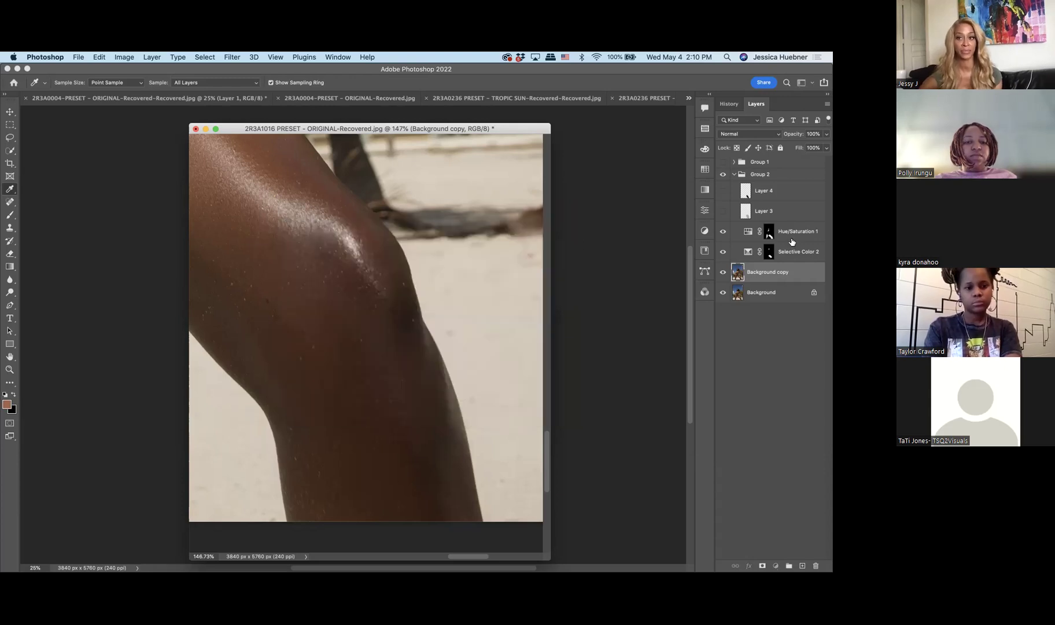
Add a new layer above Hue/Saturation 1 and set its blend mode to Color.
{"action": "left_click", "coordinate": [791, 240]}
{"action": "left_click", "coordinate": [802, 565]}
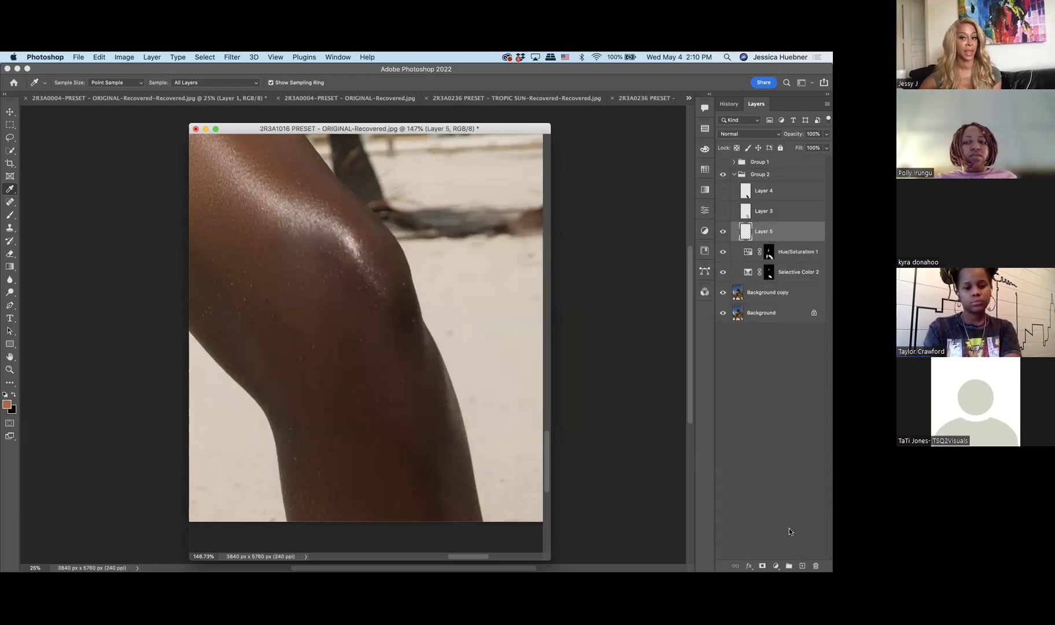
{"action": "left_click", "coordinate": [735, 134]}
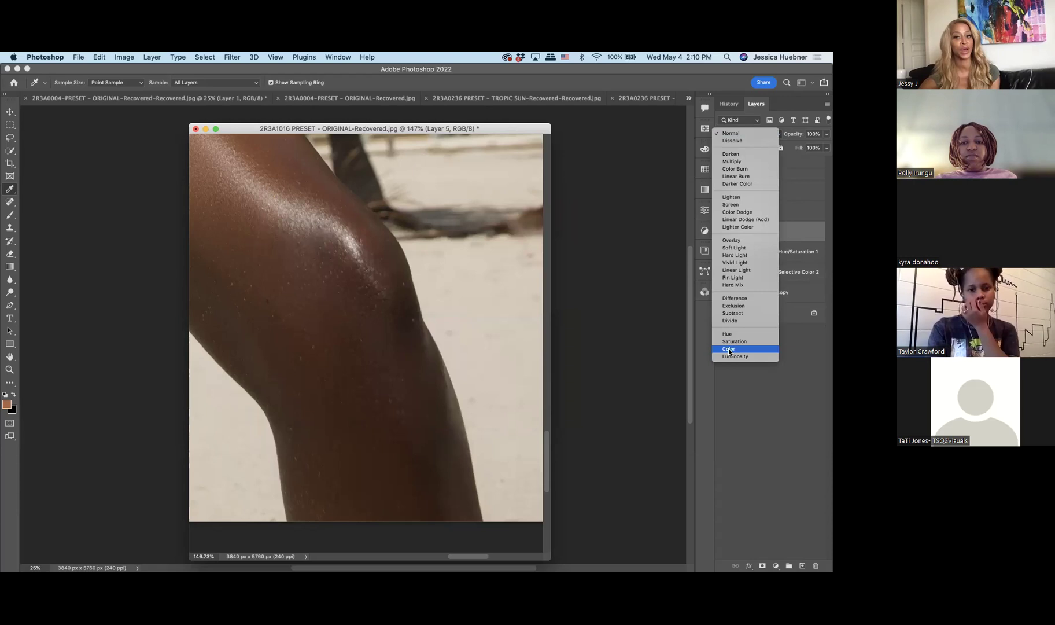
{"action": "key", "text": "Escape"}
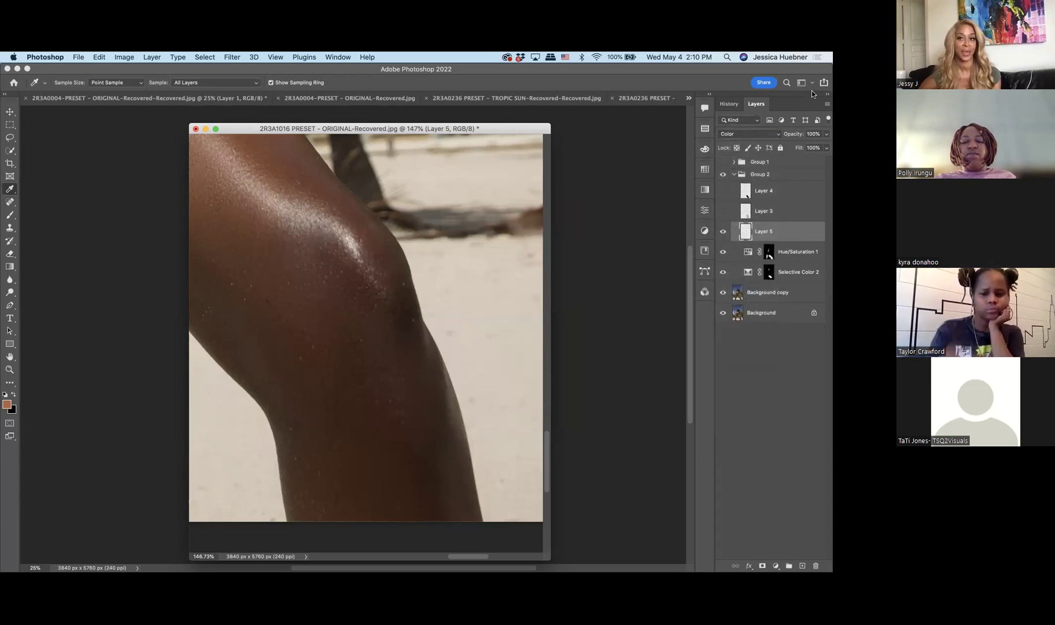
Return Layer 5 to the Normal blend mode and reduce the Brush tool to 200 px.
{"action": "left_click", "coordinate": [736, 136]}
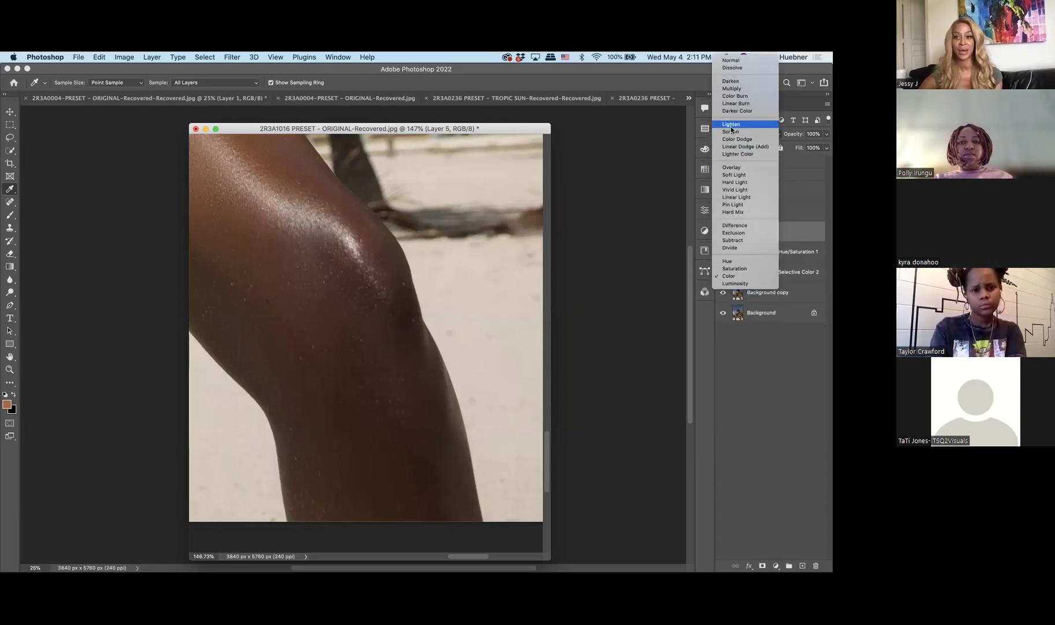
{"action": "left_click", "coordinate": [731, 60]}
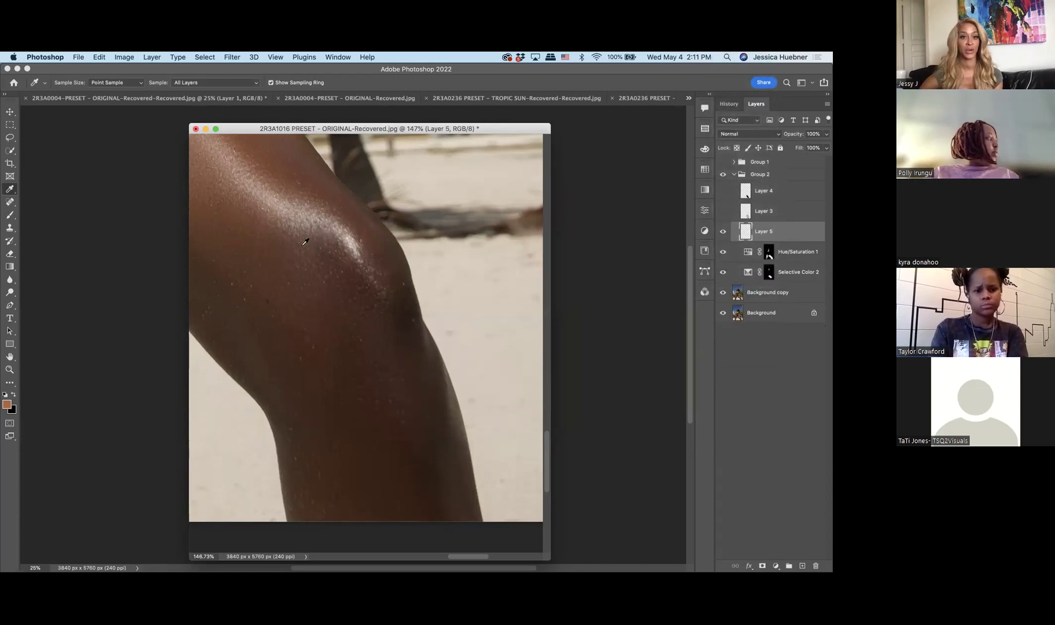
{"action": "key", "text": "b"}
{"action": "key", "text": "bracketleft"}
{"action": "key", "text": "bracketleft"}
{"action": "key", "text": "bracketleft"}
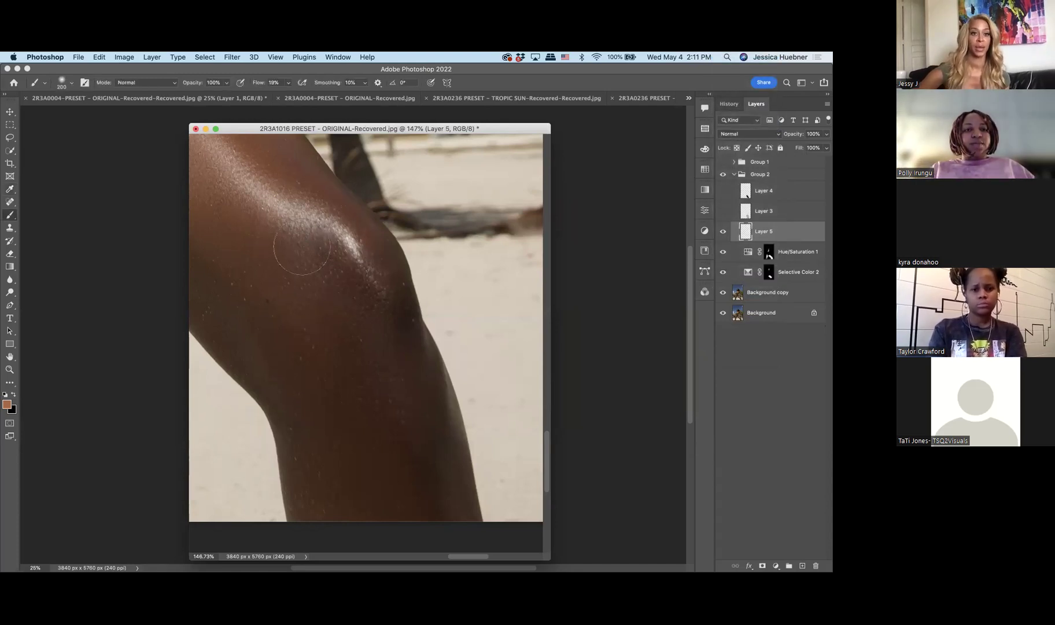
Try painting the sampled color over the gray patch beside the knee highlight in Normal mode, and undo the stroke.
{"action": "left_click_drag", "start_coordinate": [306, 249], "coordinate": [304, 232]}
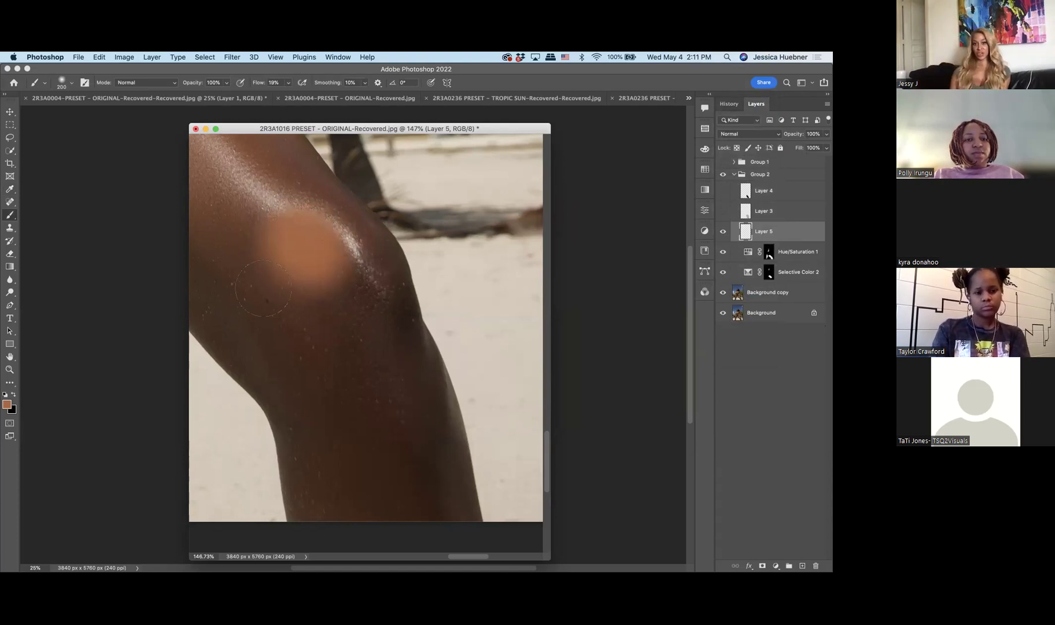
{"action": "left_click", "coordinate": [103, 56]}
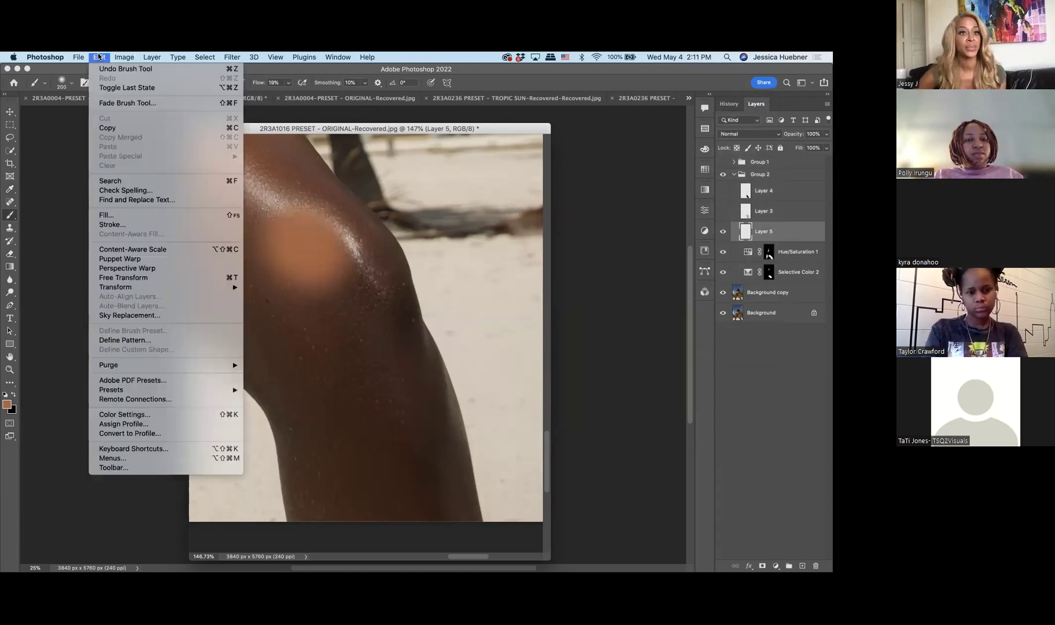
{"action": "left_click", "coordinate": [113, 66]}
Set Layer 5's blend mode to Color and undo the last brush stroke on the leg.
{"action": "left_click", "coordinate": [727, 134]}
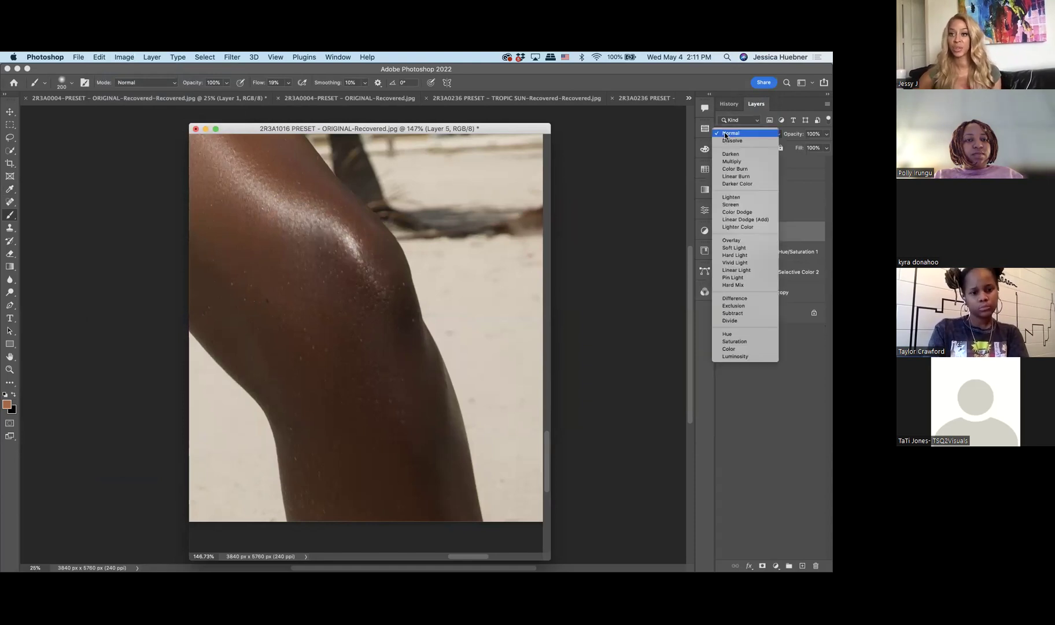
{"action": "left_click", "coordinate": [742, 347]}
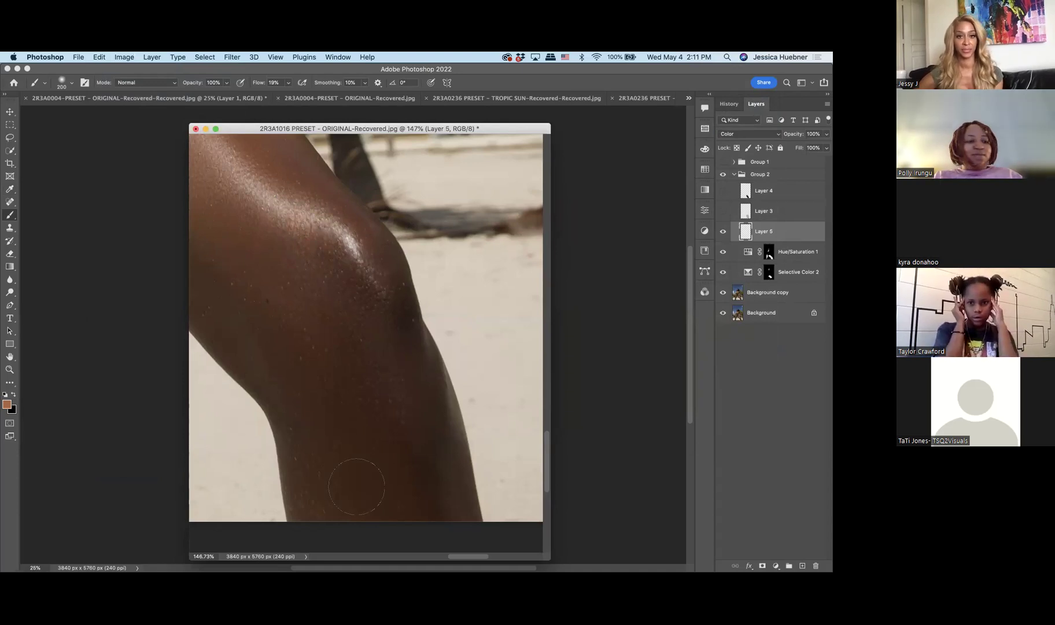
{"action": "left_click", "coordinate": [99, 57]}
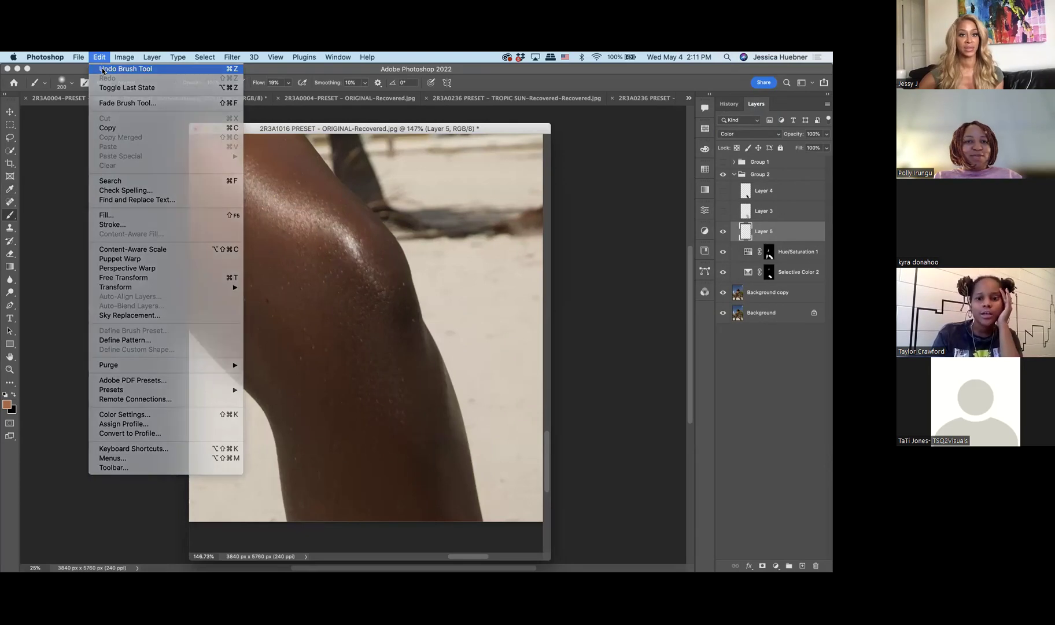
{"action": "left_click", "coordinate": [103, 69]}
Lower the brush flow to 3%, reduce its size to 150 px, and paint the sampled color over the gray skin around the knee.
{"action": "left_click", "coordinate": [288, 82]}
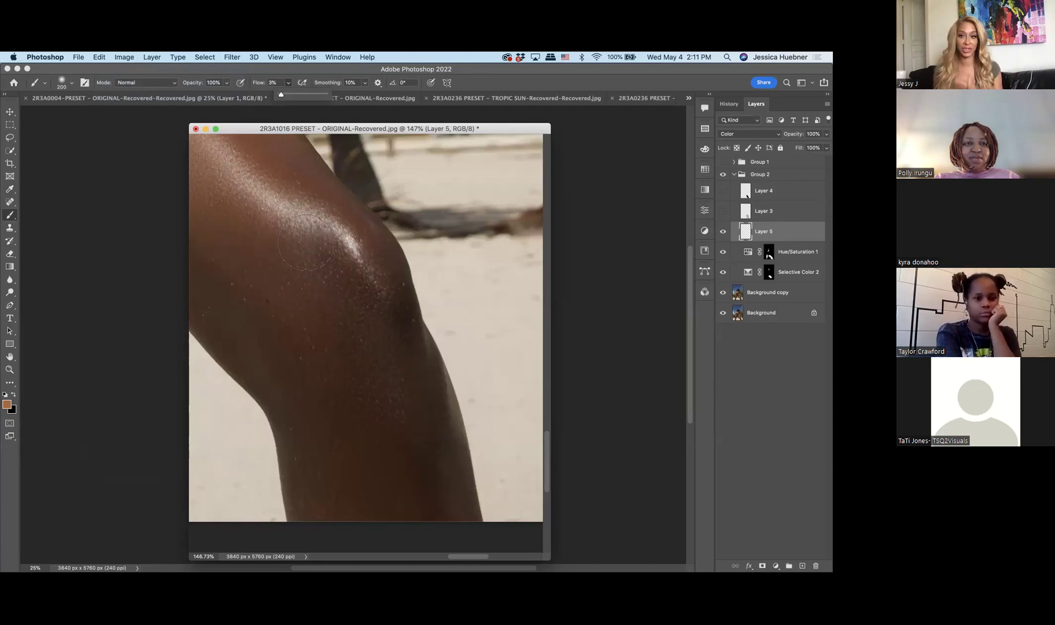
{"action": "key", "text": "bracketleft"}
{"action": "key", "text": "bracketleft"}
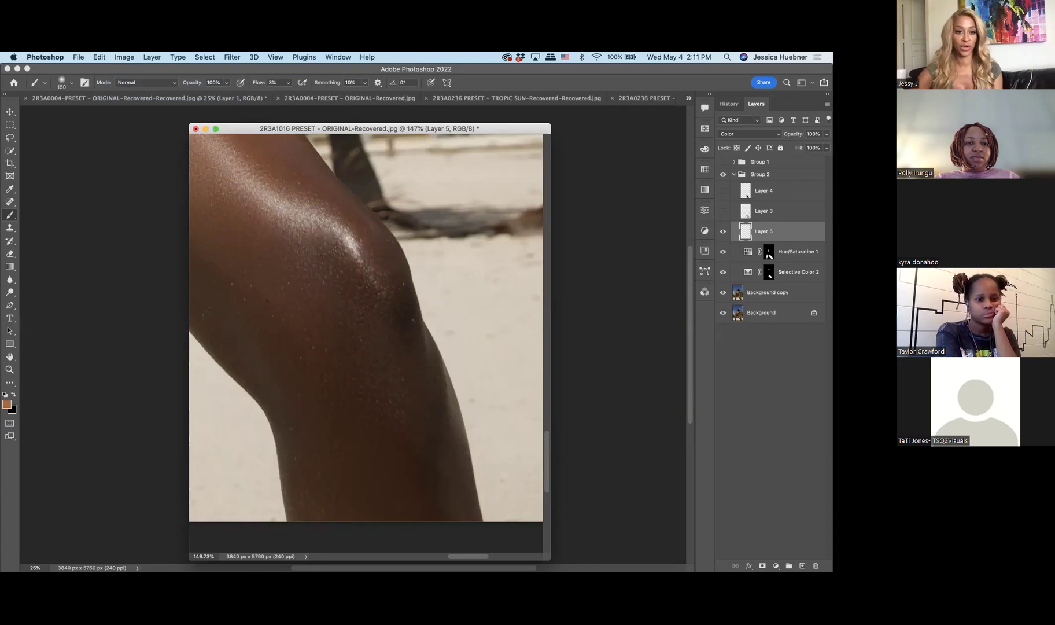
{"action": "left_click", "coordinate": [99, 57]}
{"action": "left_click", "coordinate": [307, 321]}
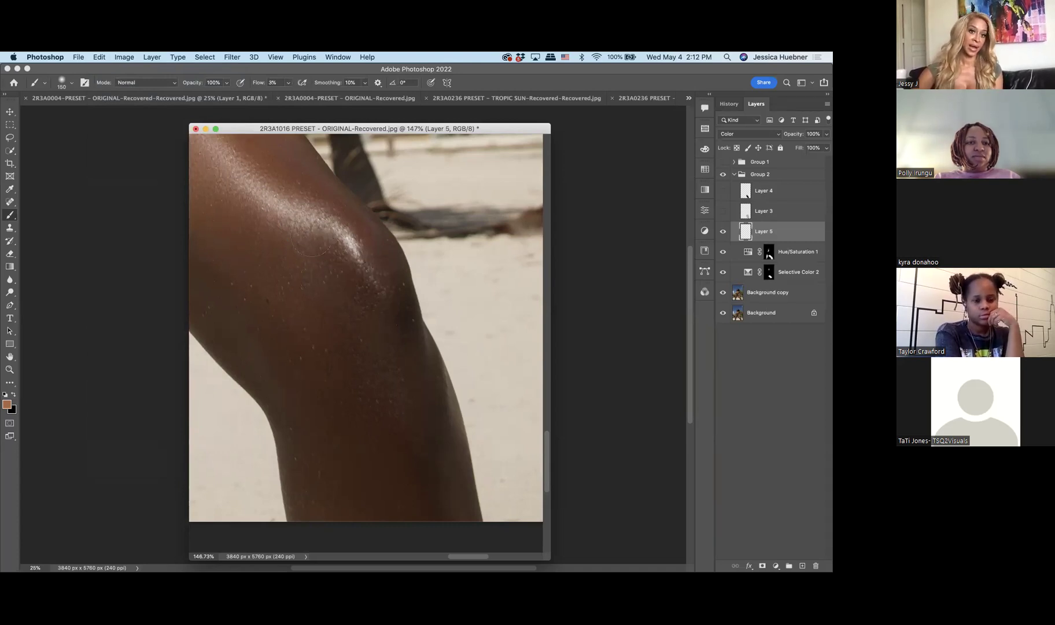
Compare the leg retouching before and after by toggling the visibility of Group 2.
{"action": "scroll", "coordinate": [412, 364], "scroll_direction": "down", "scroll_amount": 5}
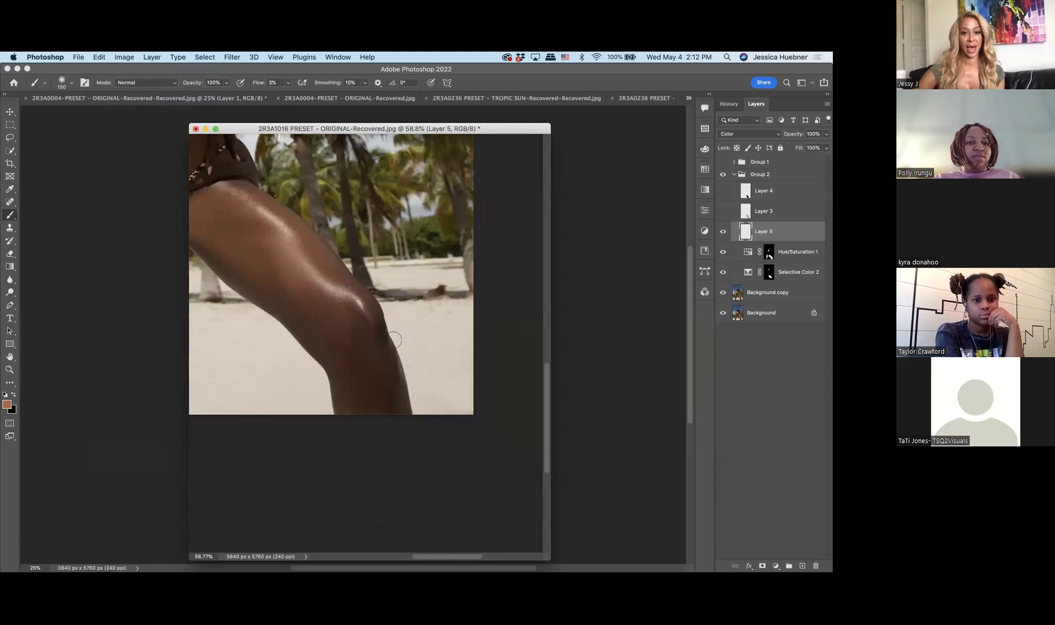
{"action": "left_click", "coordinate": [724, 175]}
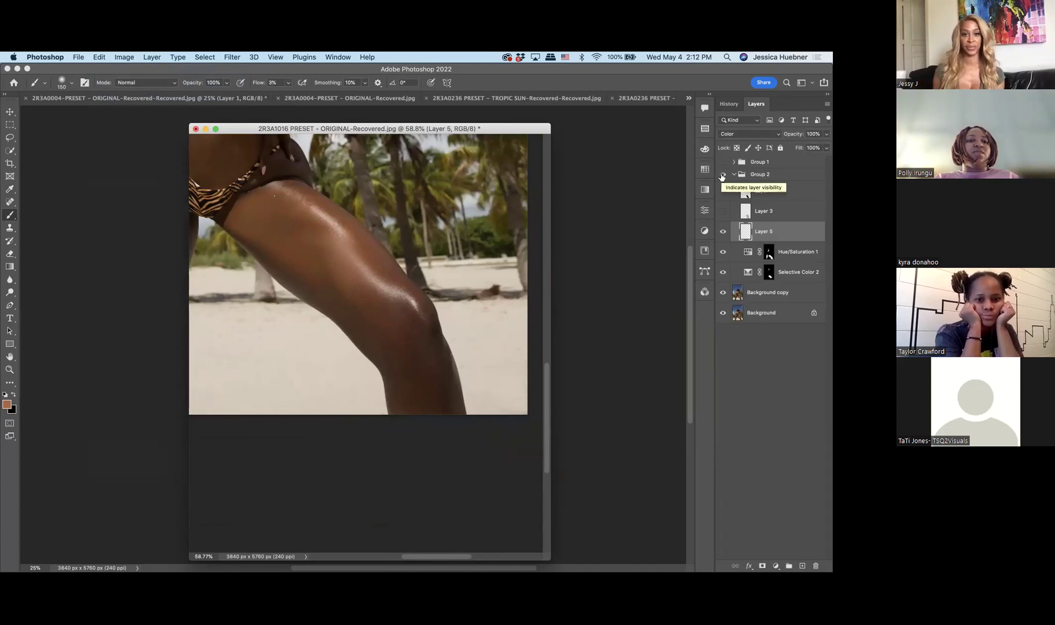
{"action": "left_click", "coordinate": [723, 175]}
Paint the gray skin at the inner elbow on Layer 5 with a 90 px brush, and compare it with the layer hidden.
{"action": "scroll", "coordinate": [374, 245], "scroll_direction": "up", "scroll_amount": 10}
{"action": "scroll", "coordinate": [374, 245], "scroll_direction": "up", "scroll_amount": 3}
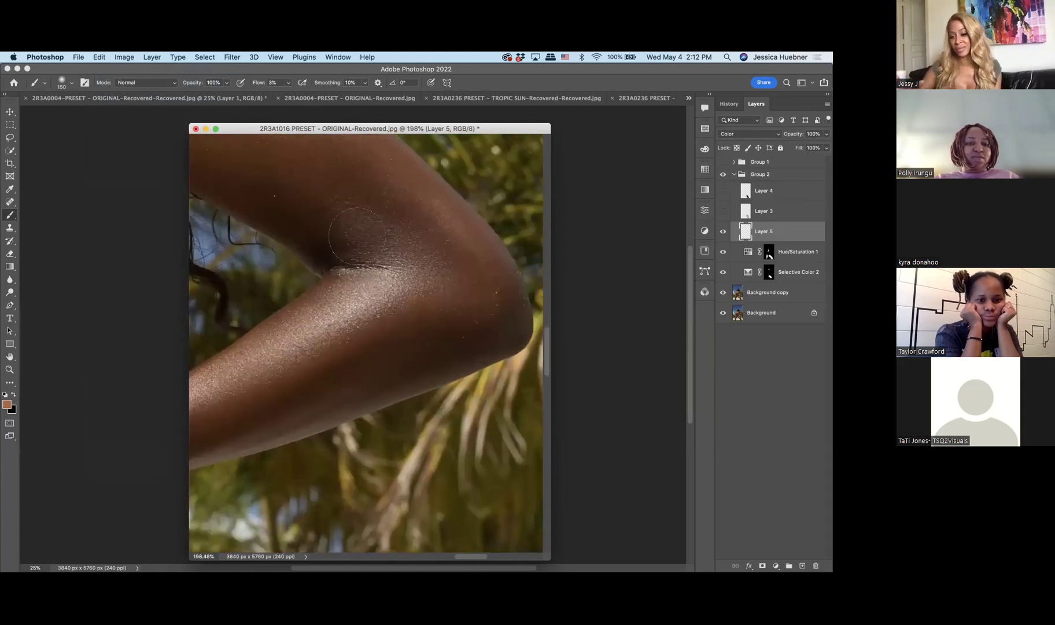
{"action": "key", "text": "bracketleft"}
{"action": "key", "text": "bracketleft"}
{"action": "key", "text": "bracketleft"}
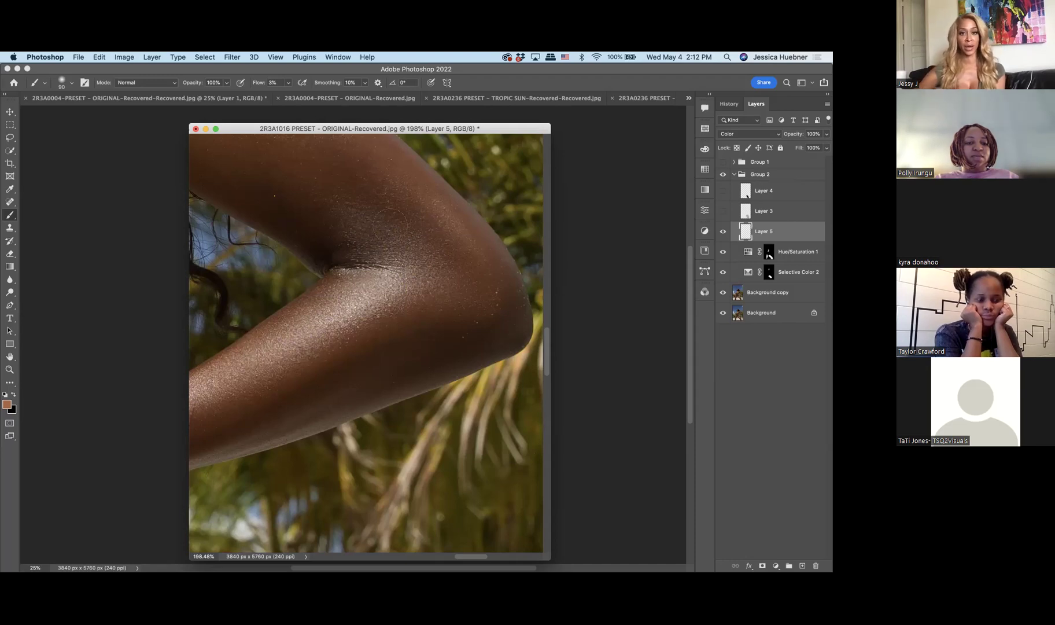
{"action": "left_click_drag", "start_coordinate": [363, 234], "coordinate": [364, 247]}
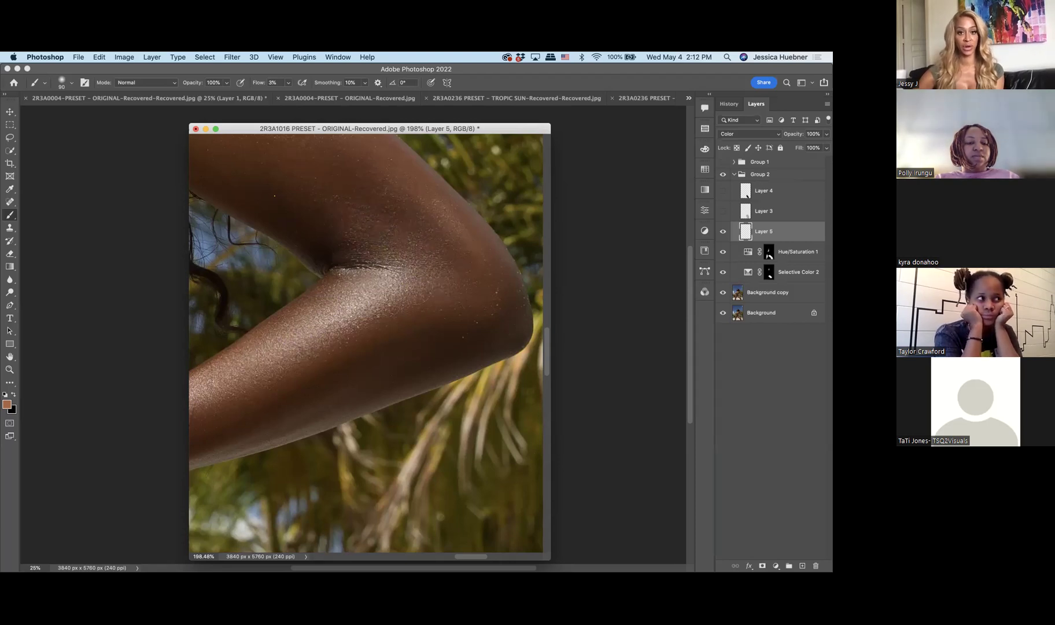
{"action": "left_click", "coordinate": [723, 231]}
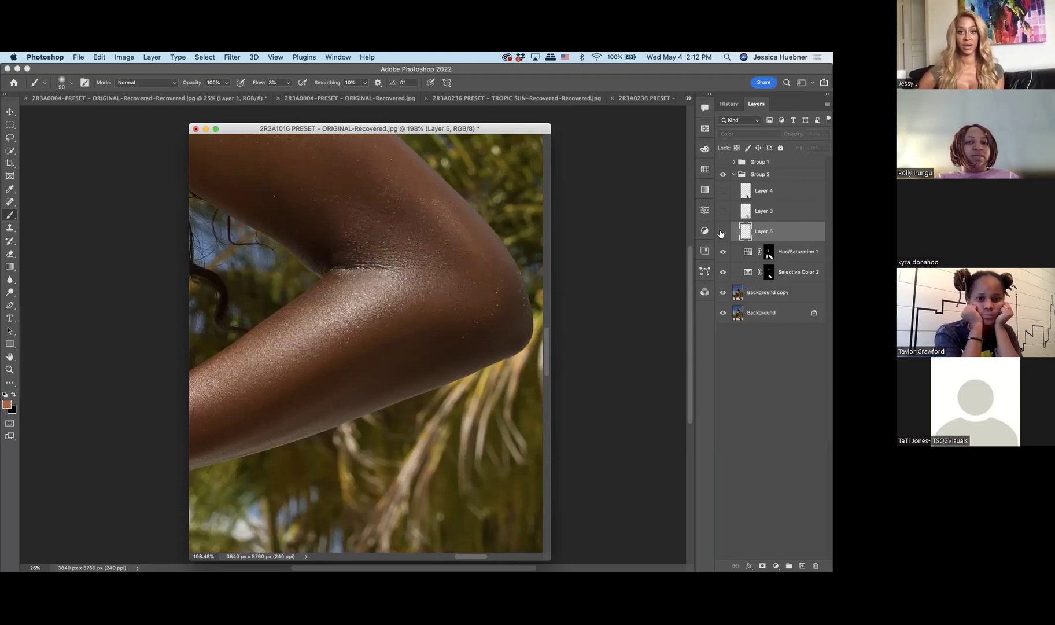
{"action": "left_click", "coordinate": [722, 232]}
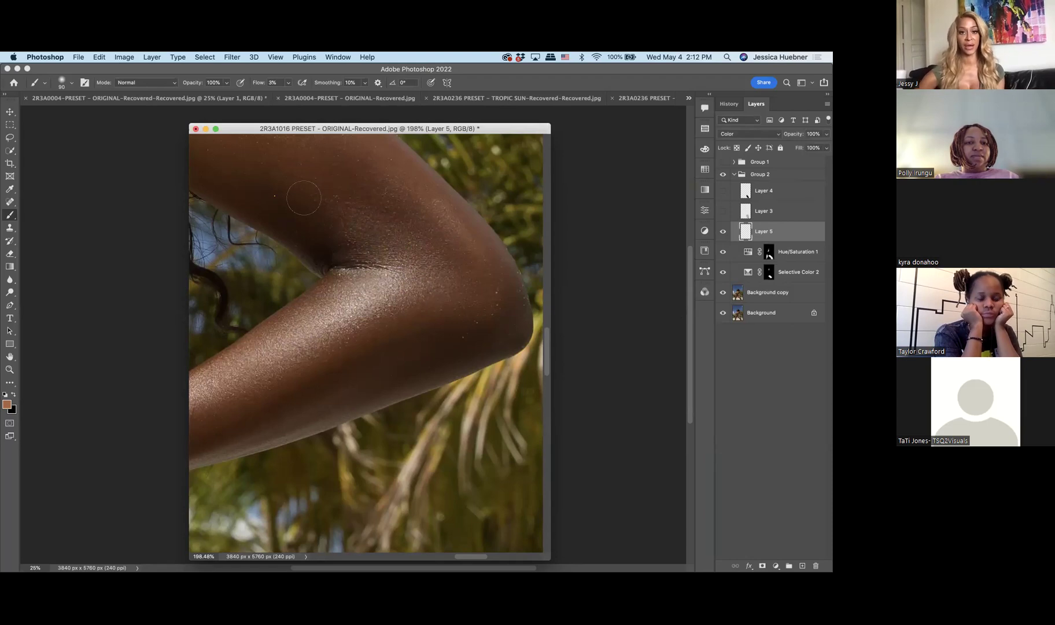
Examine the skin tones across the legs, face, chest, and torso, then in the full portrait.
{"action": "scroll", "coordinate": [298, 211], "scroll_direction": "down", "scroll_amount": 5}
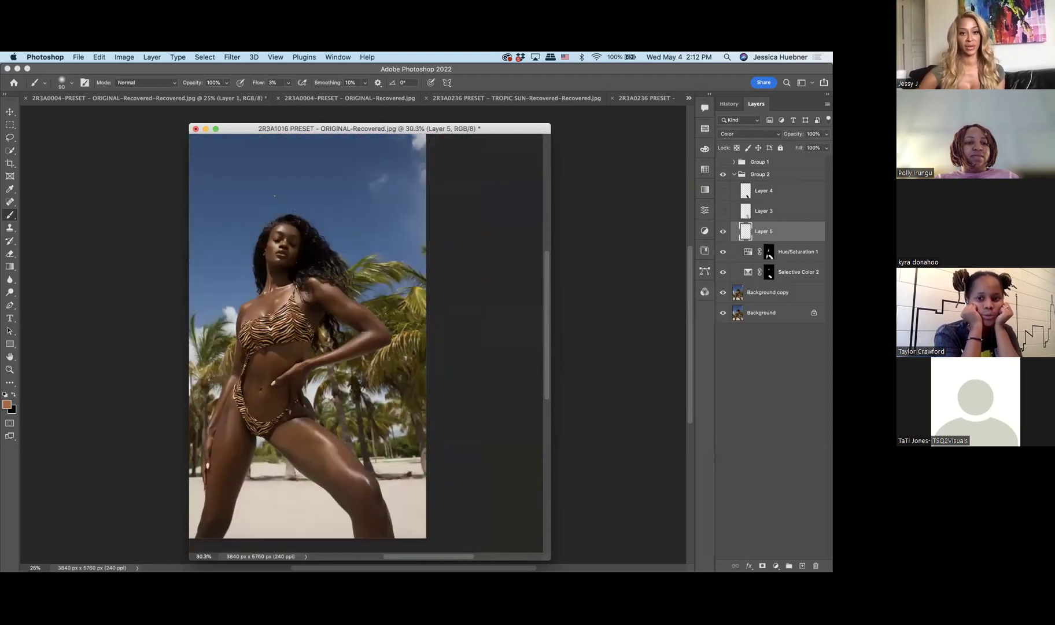
{"action": "scroll", "coordinate": [295, 306], "scroll_direction": "up", "scroll_amount": 3}
{"action": "scroll", "coordinate": [214, 367], "scroll_direction": "down", "scroll_amount": 5}
{"action": "scroll", "coordinate": [214, 367], "scroll_direction": "left", "scroll_amount": 3}
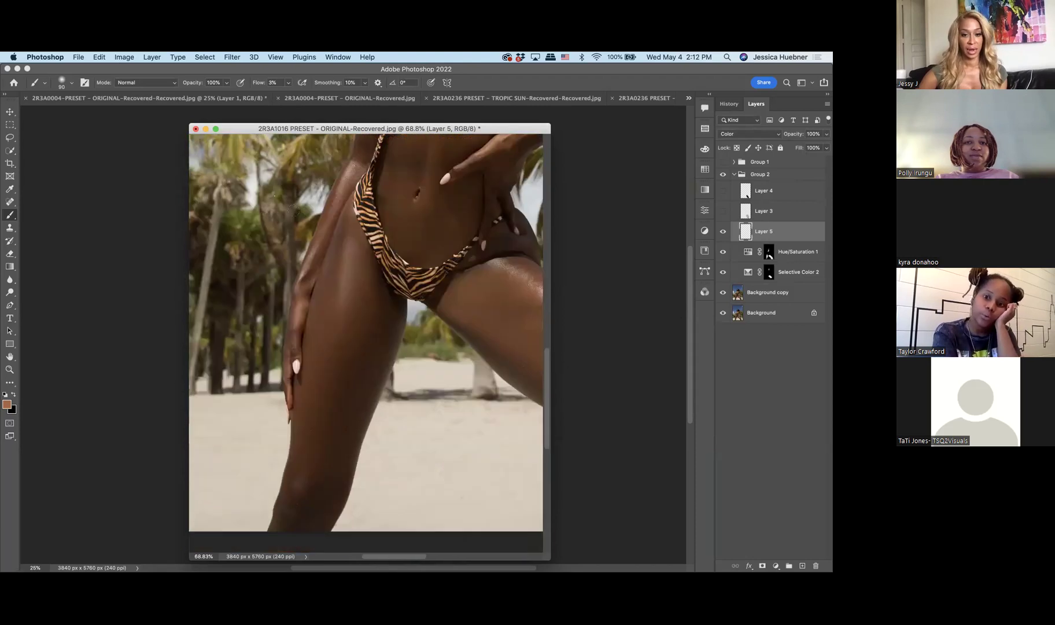
{"action": "scroll", "coordinate": [214, 367], "scroll_direction": "up", "scroll_amount": 10}
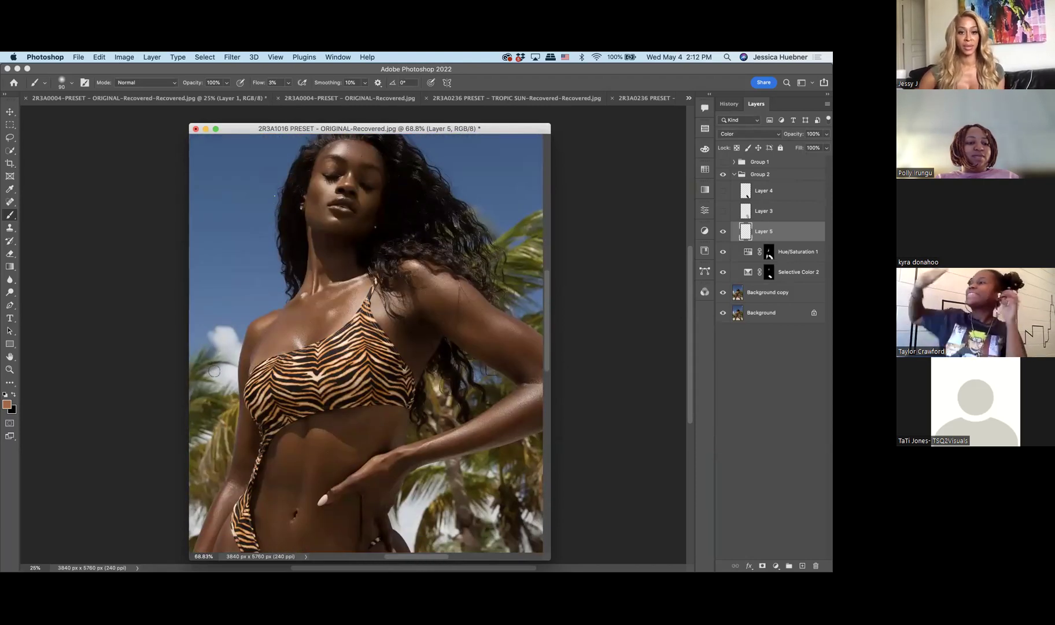
{"action": "scroll", "coordinate": [214, 366], "scroll_direction": "down", "scroll_amount": 3}
{"action": "scroll", "coordinate": [214, 367], "scroll_direction": "up", "scroll_amount": 3}
{"action": "scroll", "coordinate": [214, 367], "scroll_direction": "down", "scroll_amount": 5}
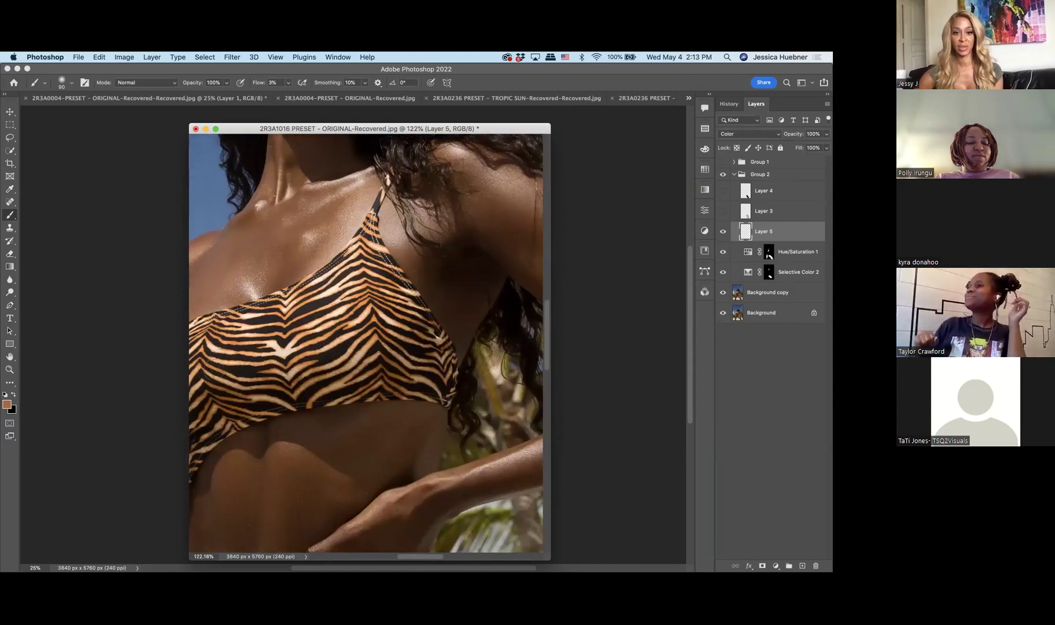
{"action": "scroll", "coordinate": [214, 367], "scroll_direction": "up", "scroll_amount": 1}
{"action": "scroll", "coordinate": [333, 267], "scroll_direction": "down", "scroll_amount": 6}
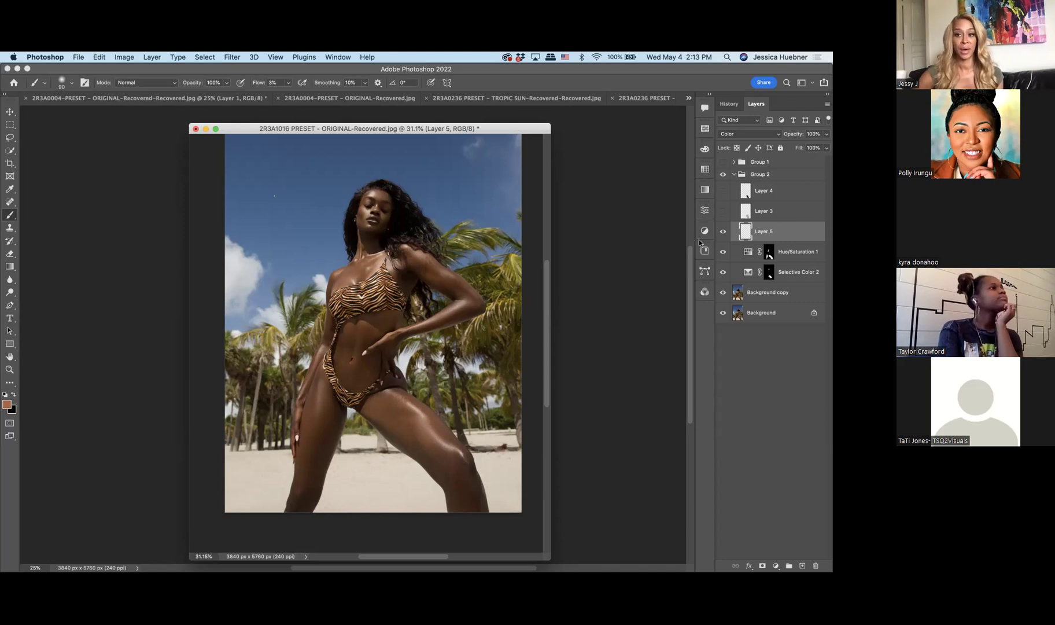
Hide Layer 5, Hue/Saturation 1, and Selective Color 2, and make Background copy the active layer.
{"action": "left_click", "coordinate": [723, 231]}
{"action": "left_click", "coordinate": [722, 253]}
{"action": "left_click", "coordinate": [723, 272]}
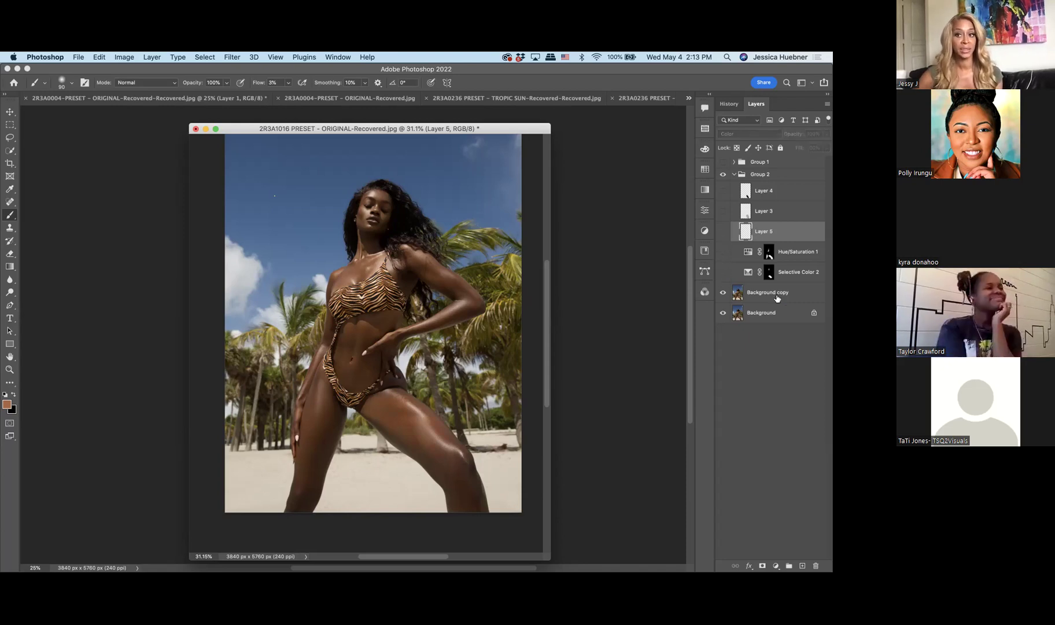
{"action": "left_click", "coordinate": [774, 296]}
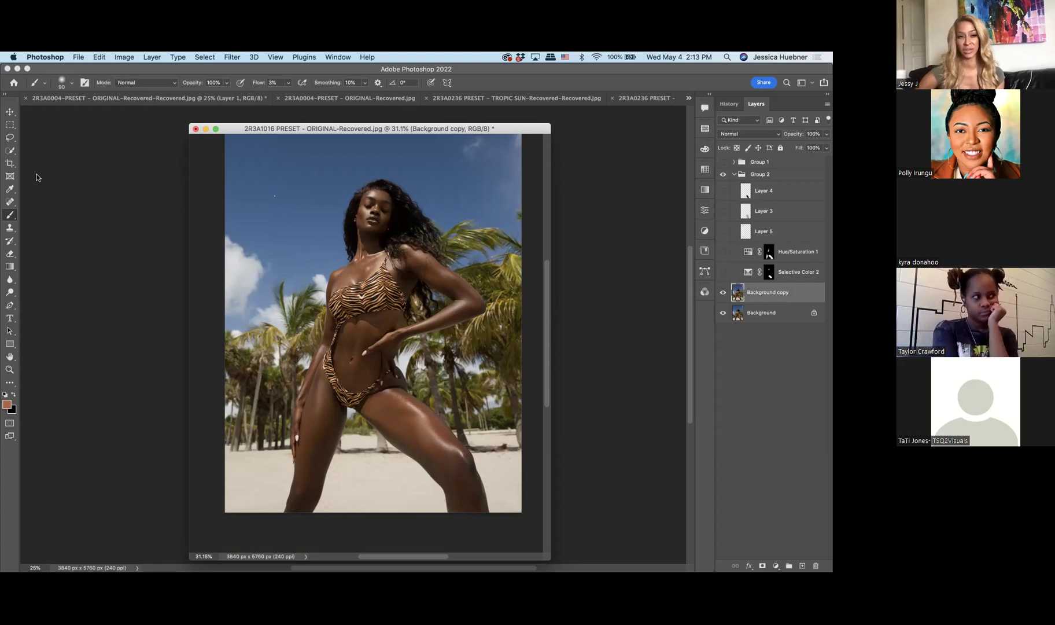
Open Color Range for the Background copy layer and arrange its dialog beside the image, keeping Sampled Colors as the selection basis.
{"action": "left_click", "coordinate": [8, 152]}
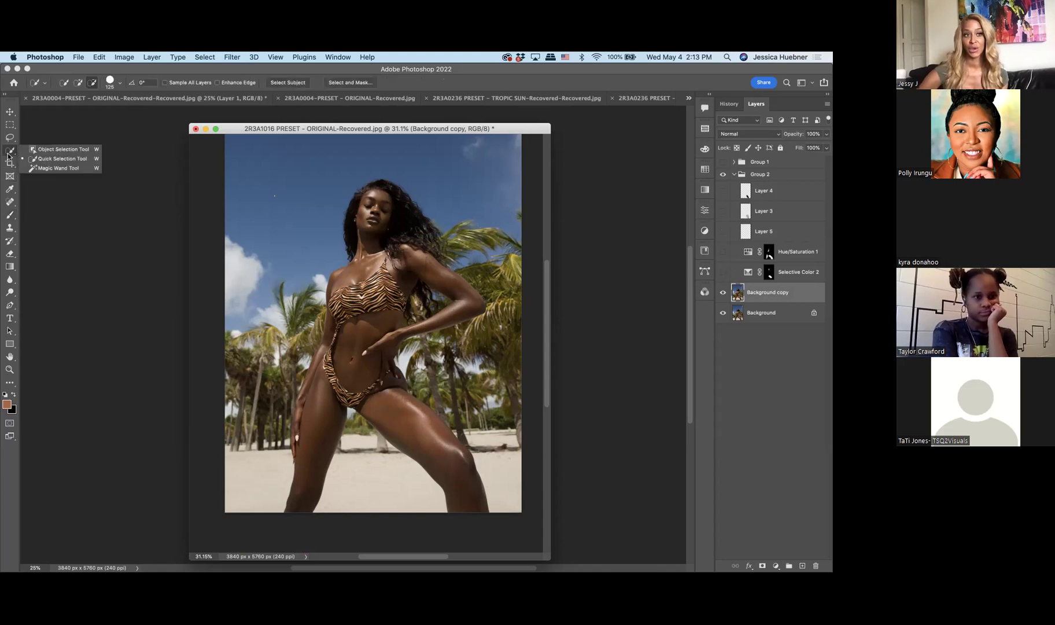
{"action": "left_click", "coordinate": [30, 161]}
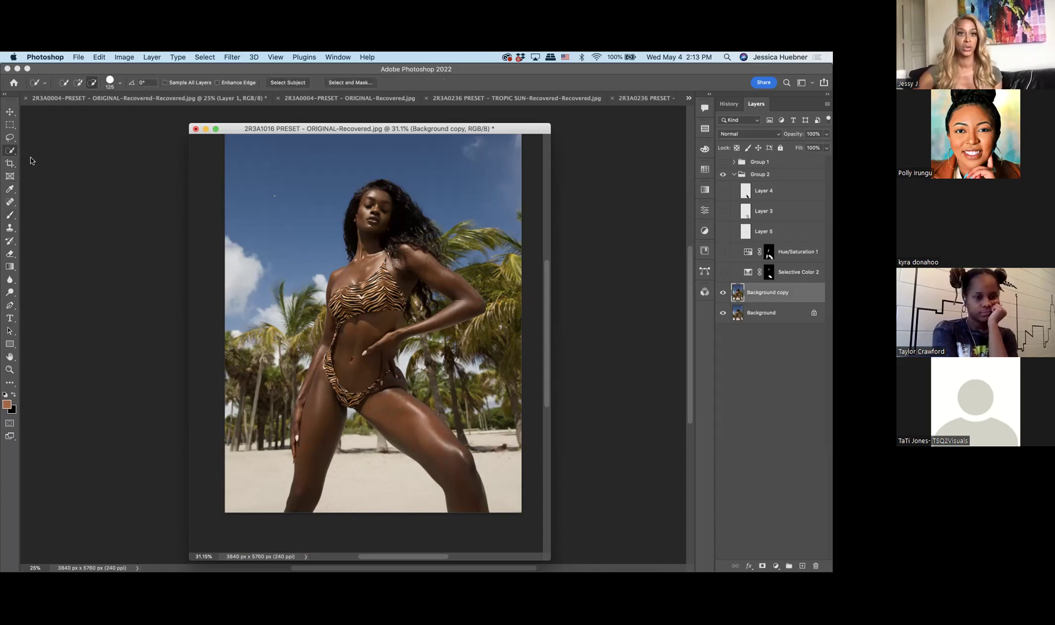
{"action": "left_click", "coordinate": [204, 56]}
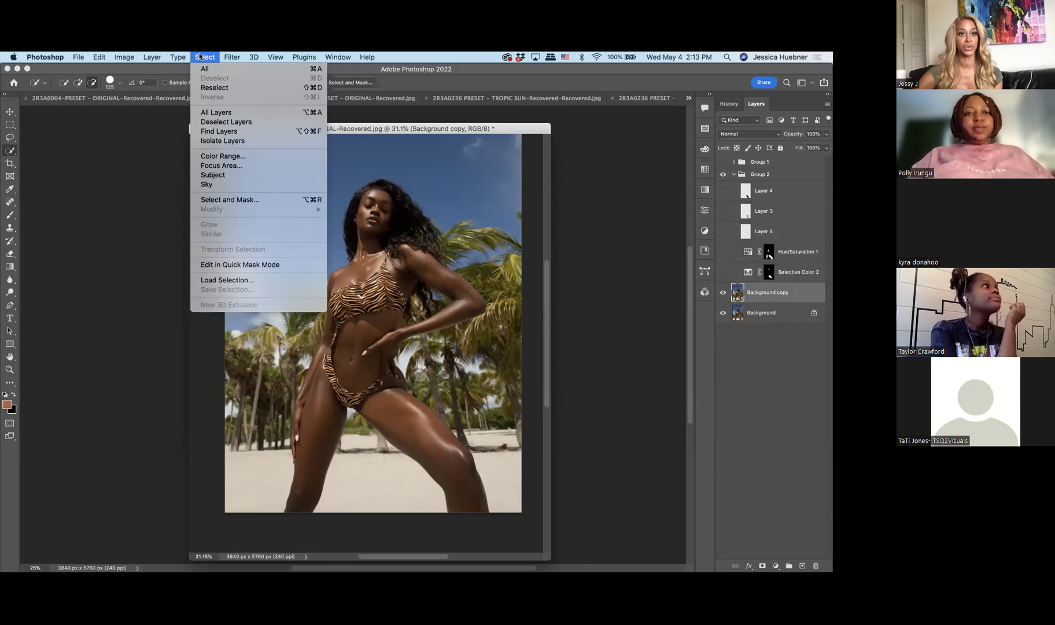
{"action": "left_click", "coordinate": [228, 156]}
{"action": "left_click_drag", "start_coordinate": [373, 139], "coordinate": [504, 148]}
{"action": "left_click_drag", "start_coordinate": [342, 128], "coordinate": [261, 134]}
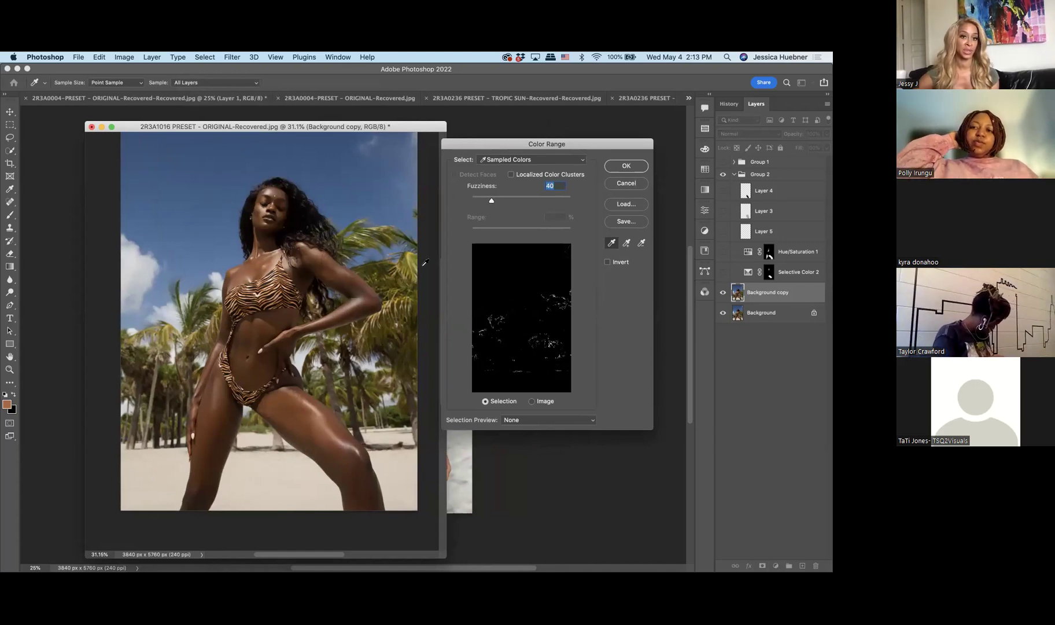
{"action": "left_click", "coordinate": [514, 161]}
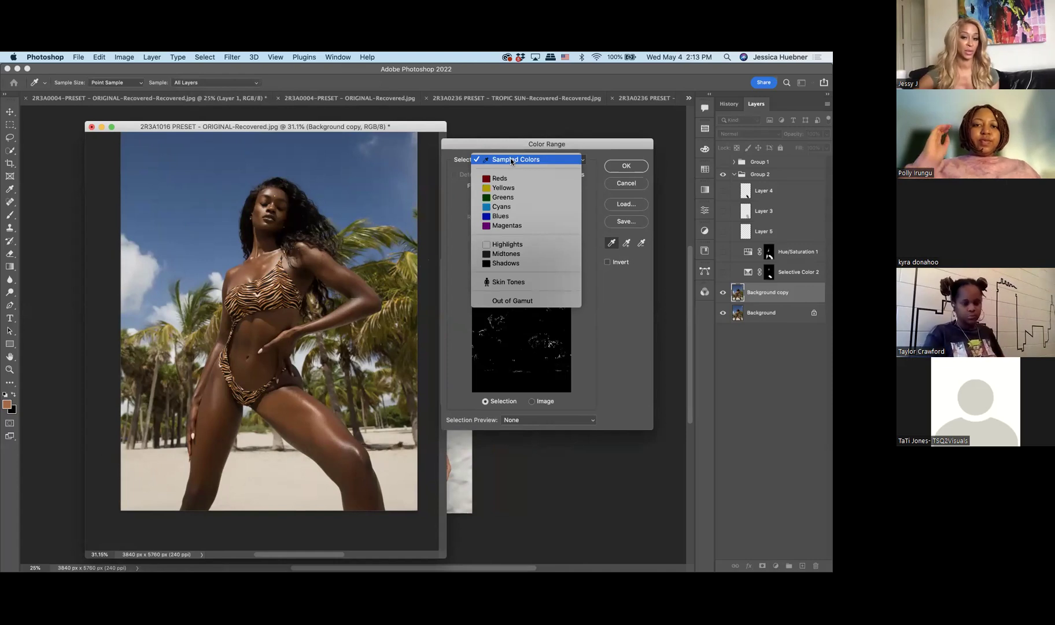
{"action": "left_click", "coordinate": [602, 250]}
Use Add to Sample to include several blue sky tones in the color range.
{"action": "left_click", "coordinate": [627, 244]}
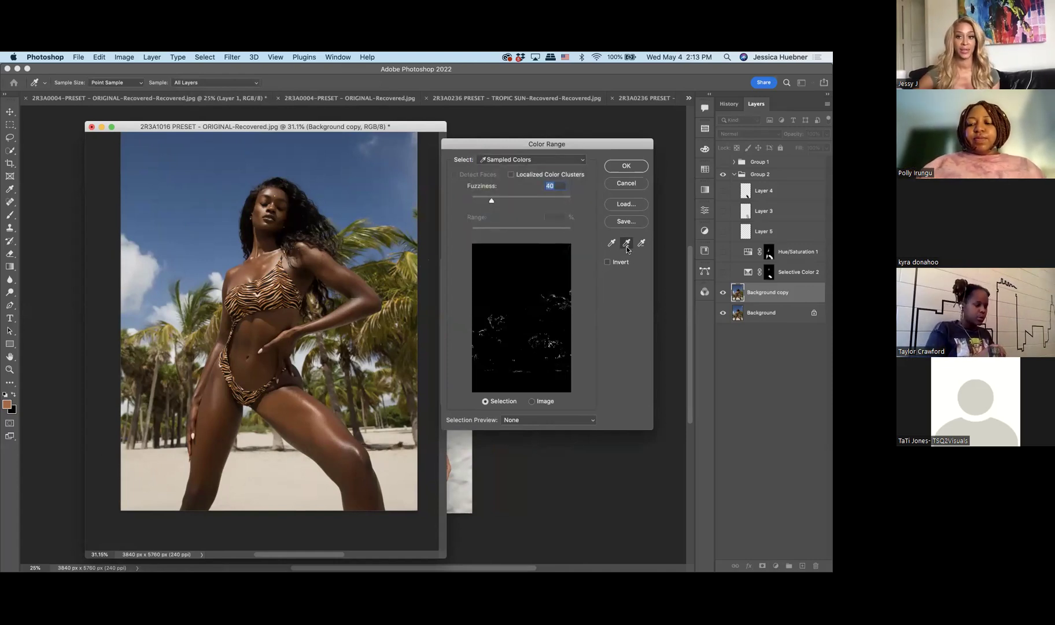
{"action": "left_click", "coordinate": [215, 191]}
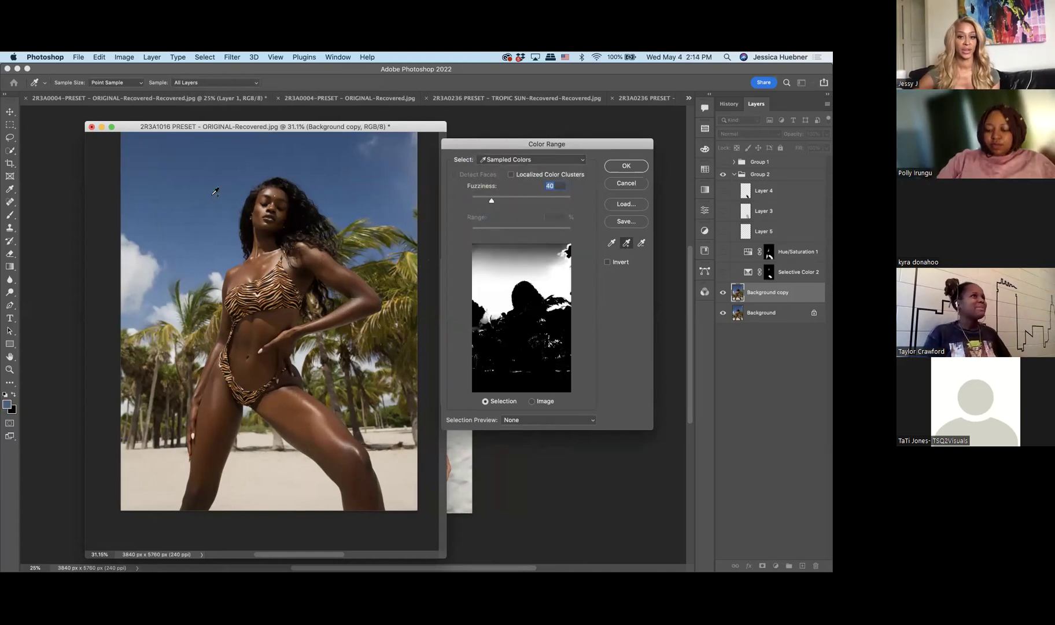
{"action": "left_click", "coordinate": [253, 143]}
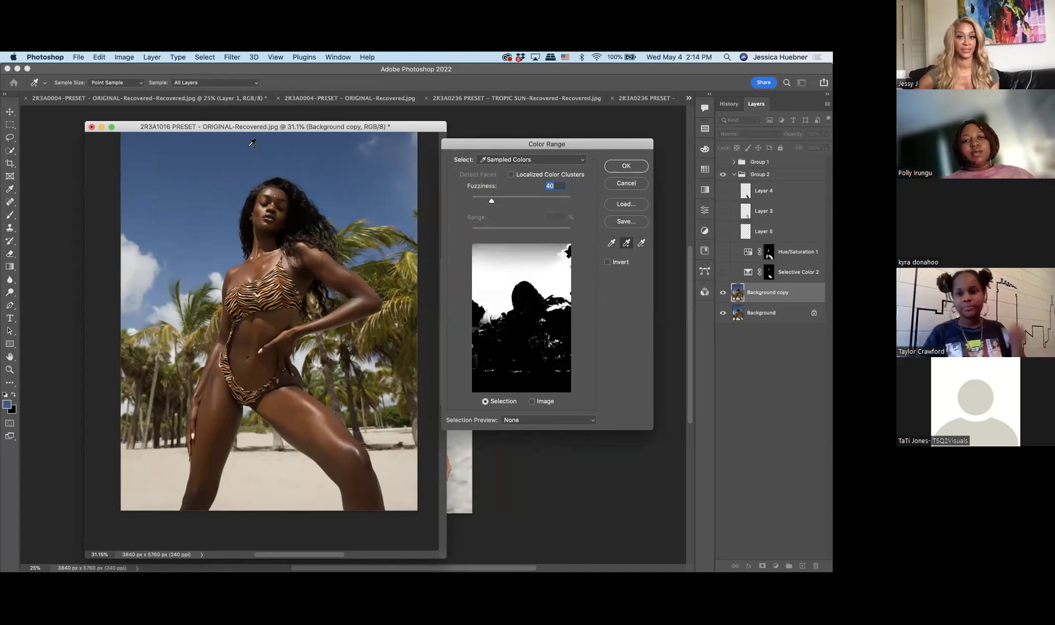
{"action": "left_click", "coordinate": [245, 157]}
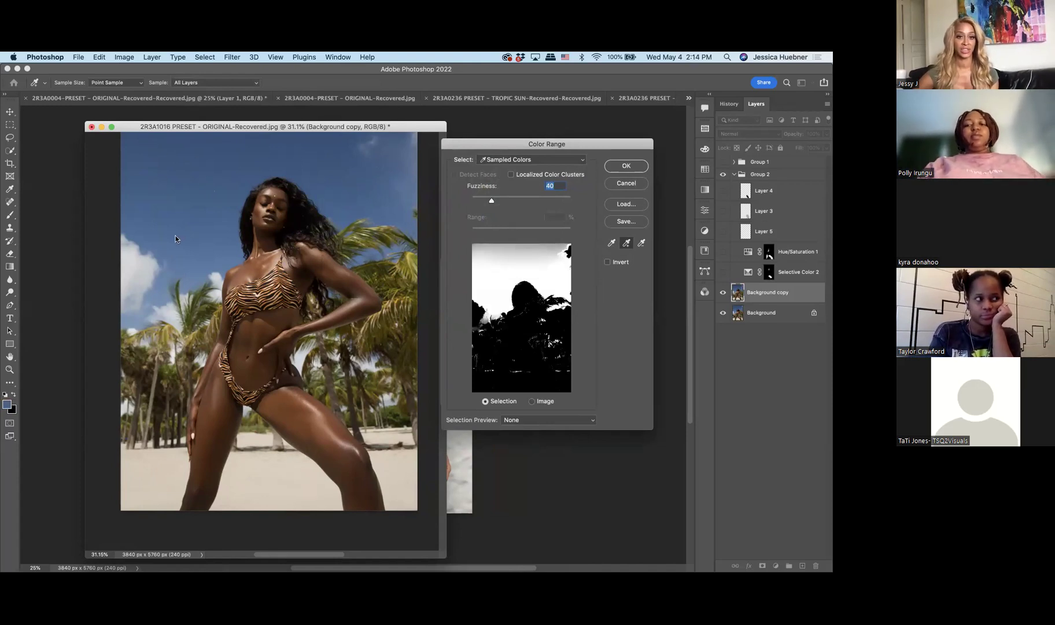
Sample single colors in turn from the blue sky, palm fronds, and background trees as the basis of the color range.
{"action": "left_click", "coordinate": [610, 245]}
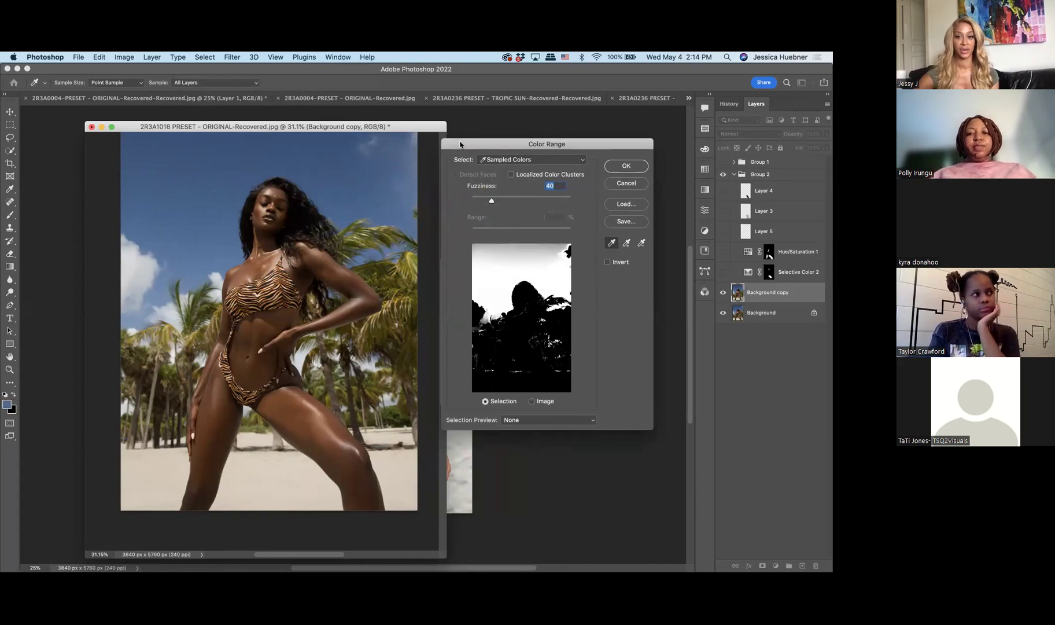
{"action": "left_click", "coordinate": [346, 177]}
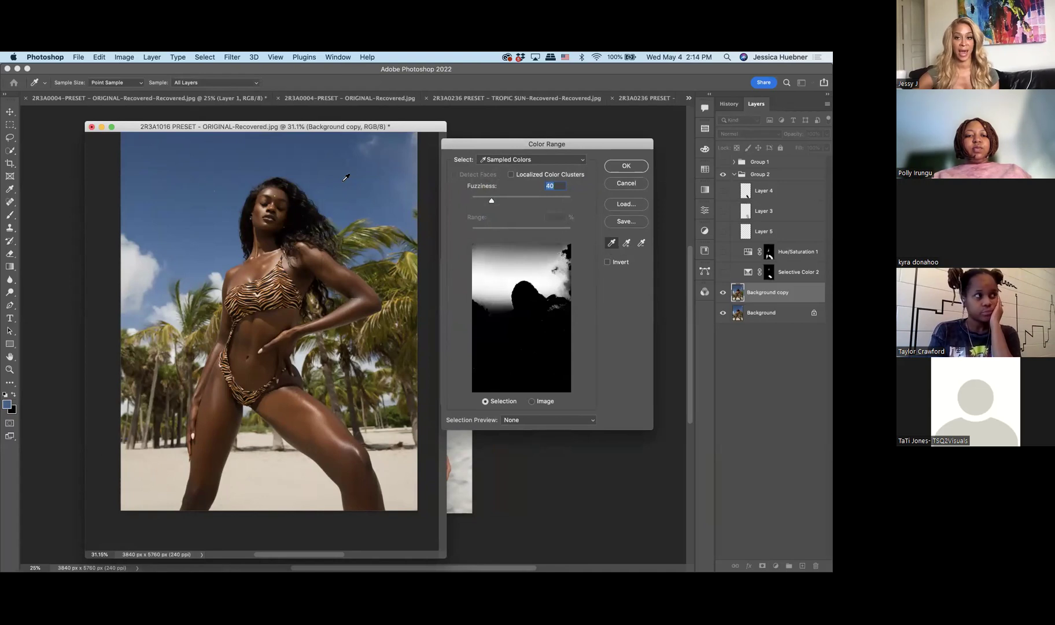
{"action": "left_click", "coordinate": [312, 146]}
{"action": "left_click", "coordinate": [399, 329]}
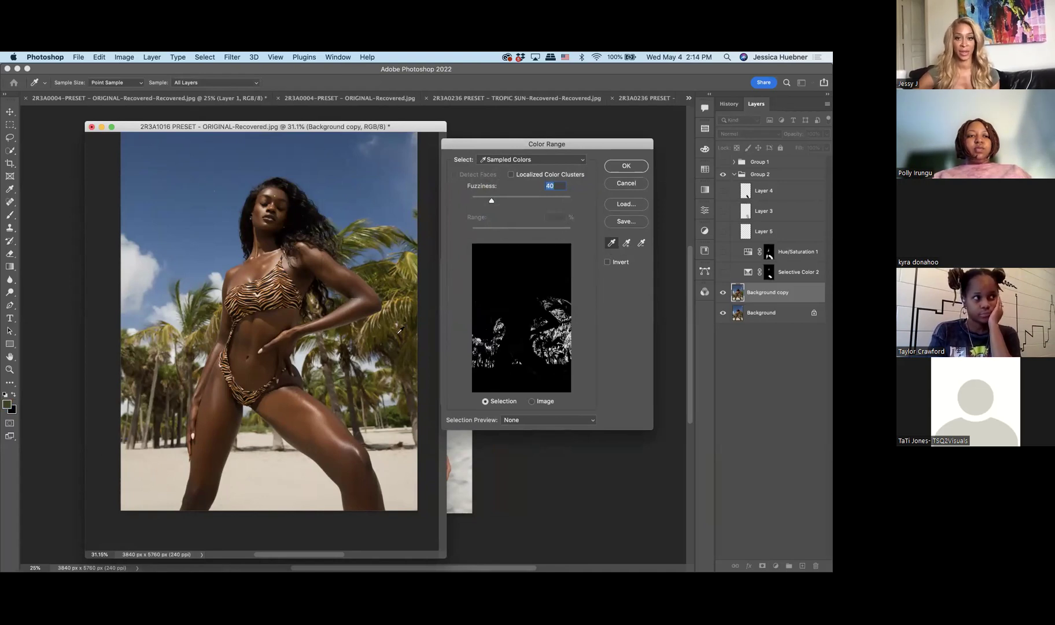
{"action": "left_click", "coordinate": [371, 365]}
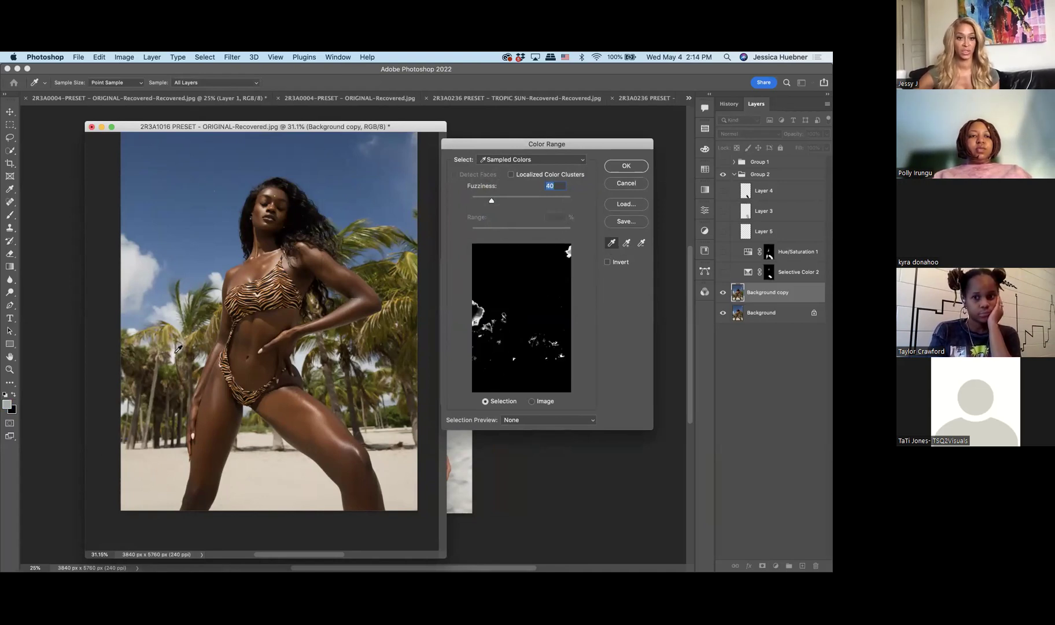
{"action": "left_click", "coordinate": [198, 370]}
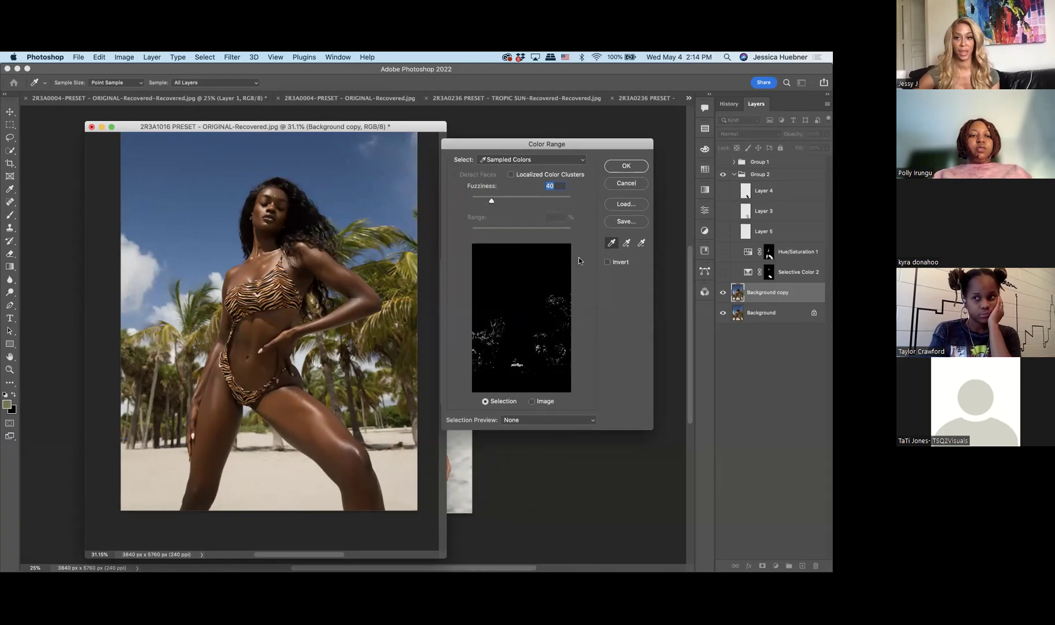
Use Add to Sample to extend the sampled foliage color range with blue tones from several areas of the sky.
{"action": "left_click", "coordinate": [623, 247]}
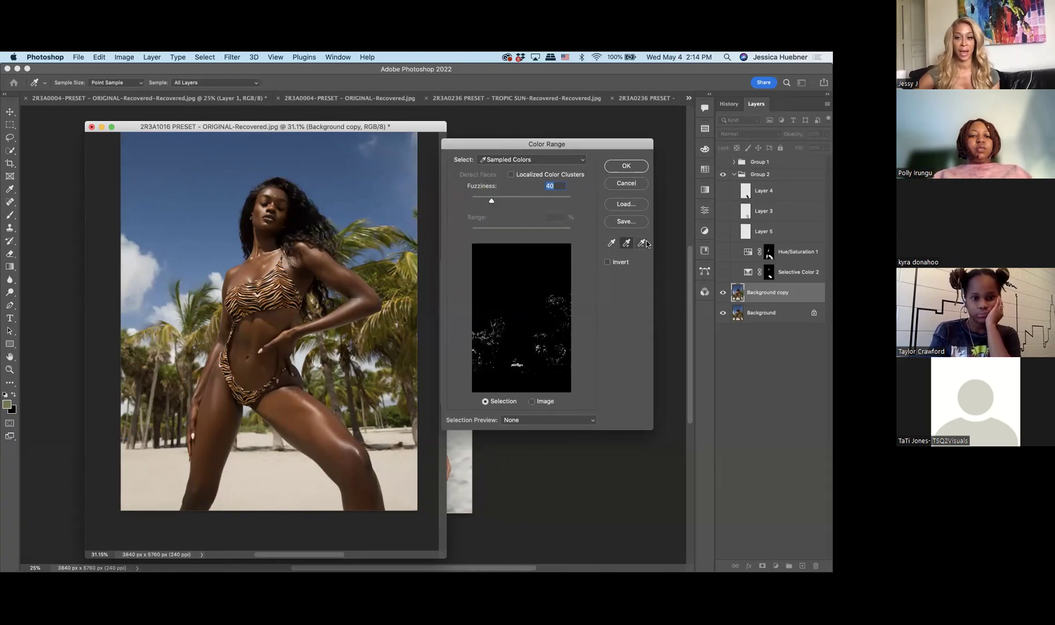
{"action": "left_click", "coordinate": [338, 196]}
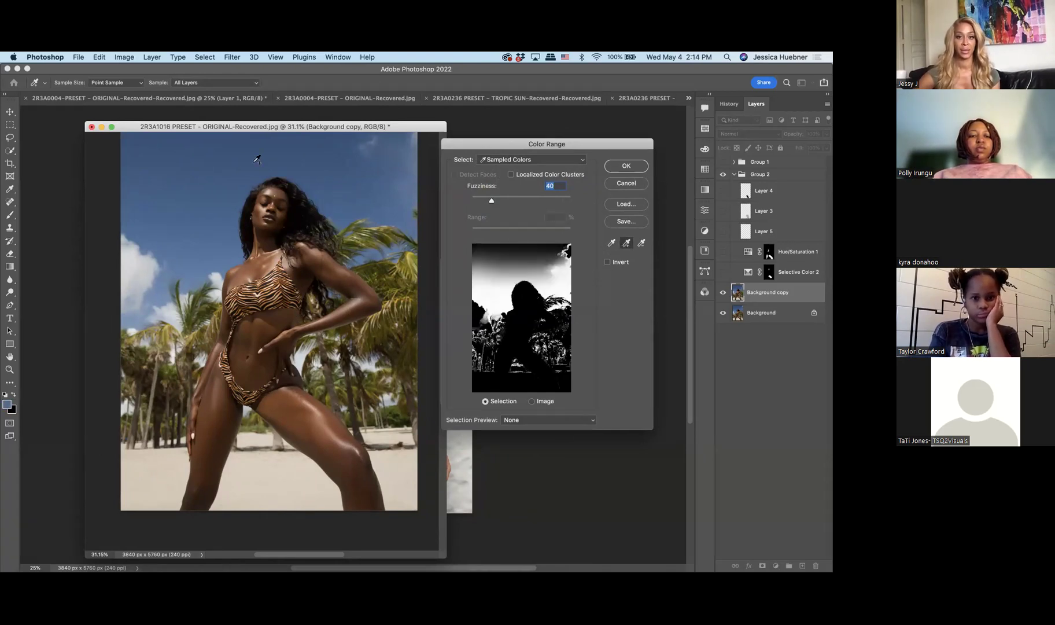
{"action": "left_click", "coordinate": [223, 167]}
{"action": "left_click", "coordinate": [191, 193]}
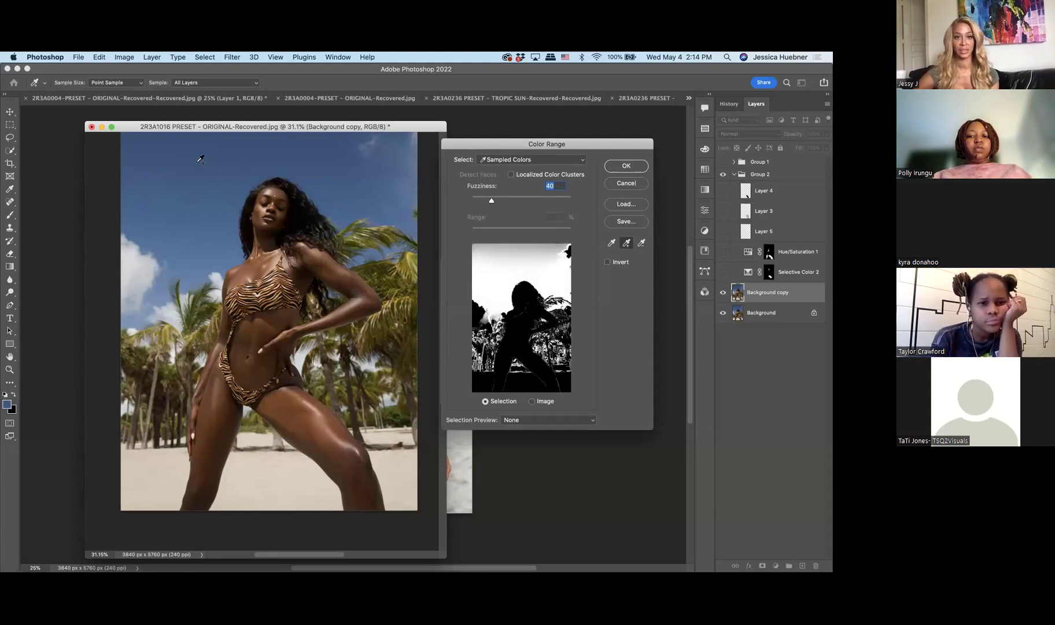
{"action": "left_click_drag", "start_coordinate": [198, 161], "coordinate": [195, 262]}
{"action": "left_click", "coordinate": [195, 263]}
Try a range of higher Fuzziness values, ending at 86, and discard the Color Range selection.
{"action": "left_click_drag", "start_coordinate": [491, 200], "coordinate": [515, 203]}
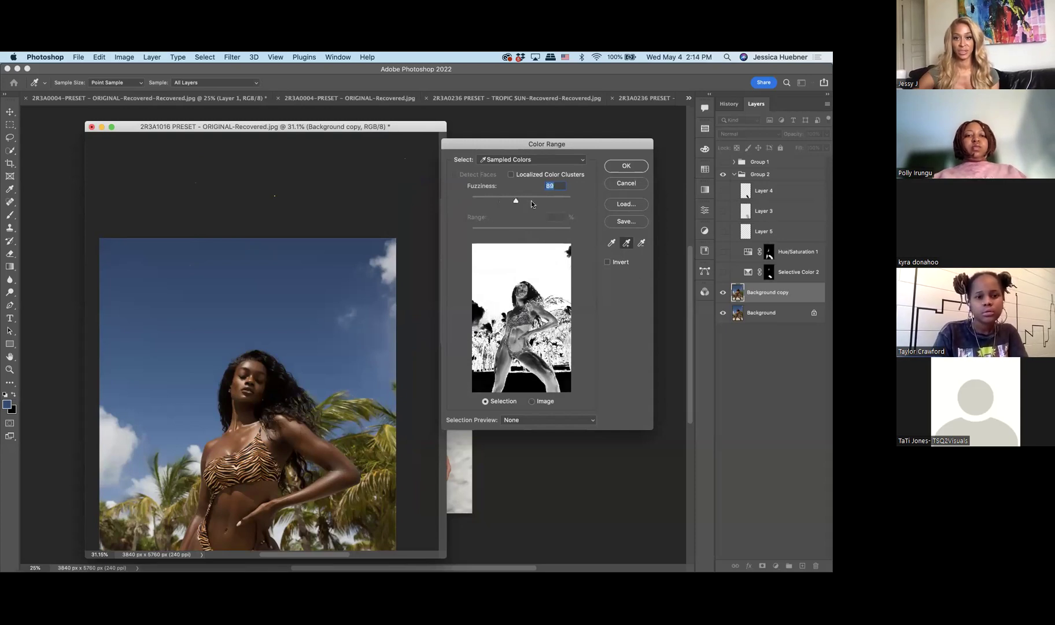
{"action": "left_click_drag", "start_coordinate": [517, 200], "coordinate": [575, 201]}
{"action": "left_click", "coordinate": [512, 195]}
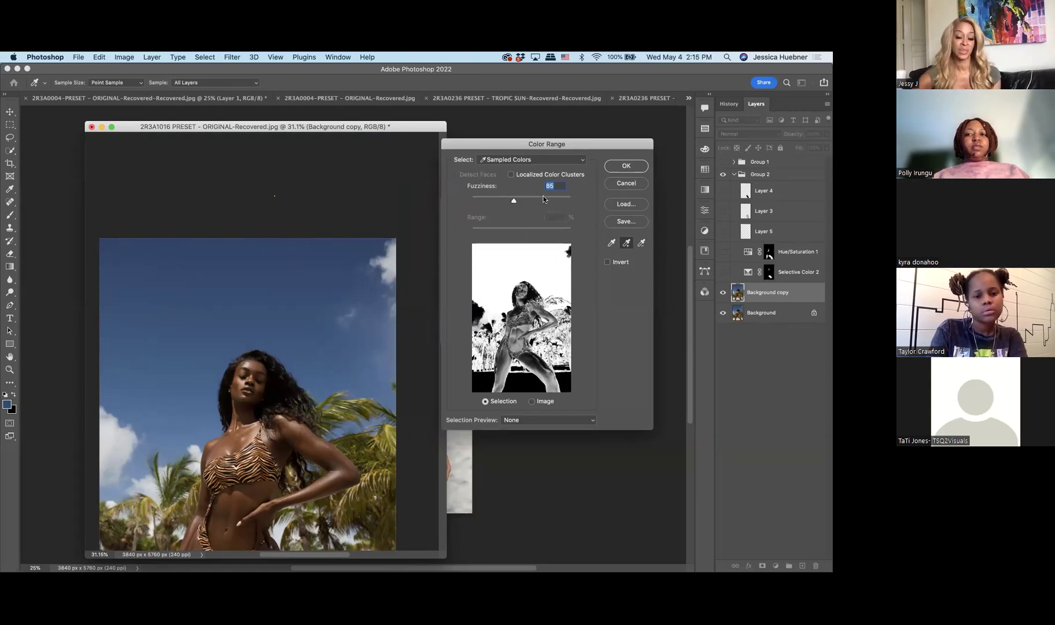
{"action": "left_click", "coordinate": [626, 184]}
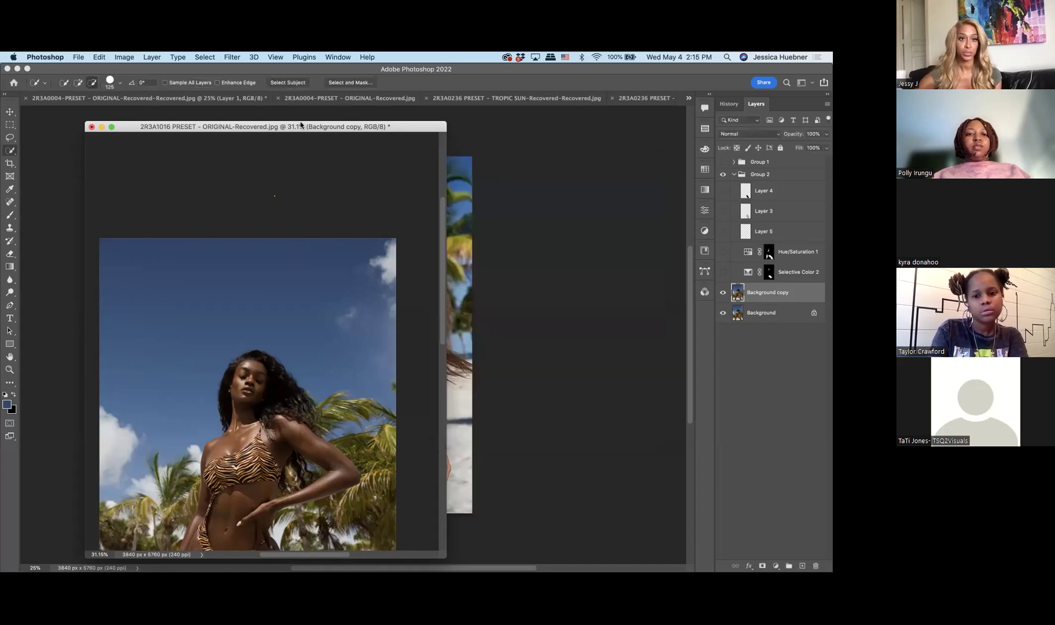
Reopen Color Range for the Background copy layer and preview the Reds and Yellows presets.
{"action": "left_click", "coordinate": [208, 57]}
{"action": "left_click", "coordinate": [246, 155]}
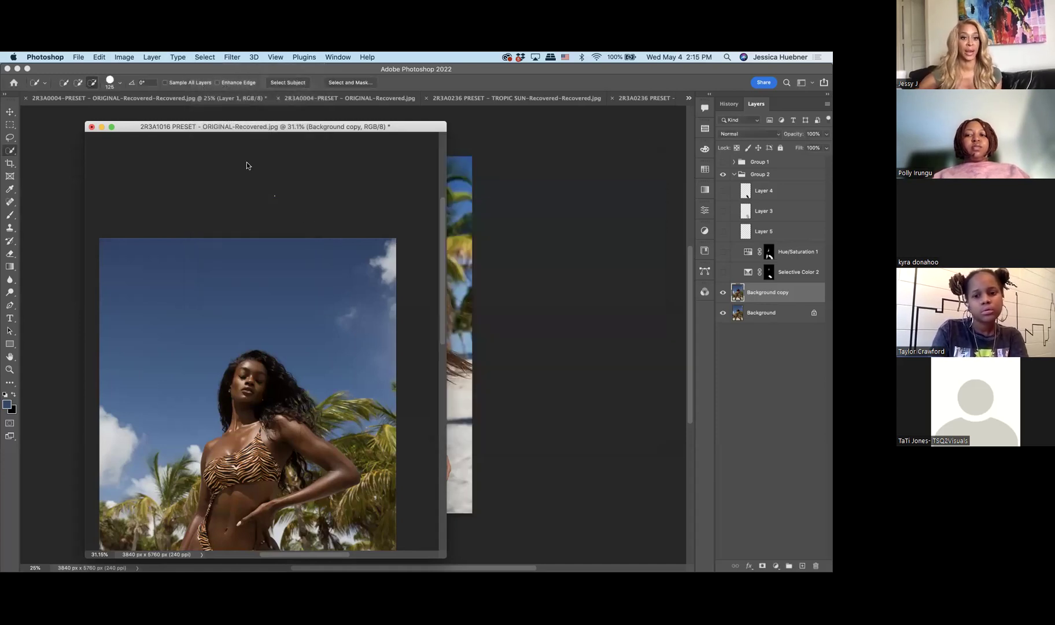
{"action": "left_click", "coordinate": [508, 159]}
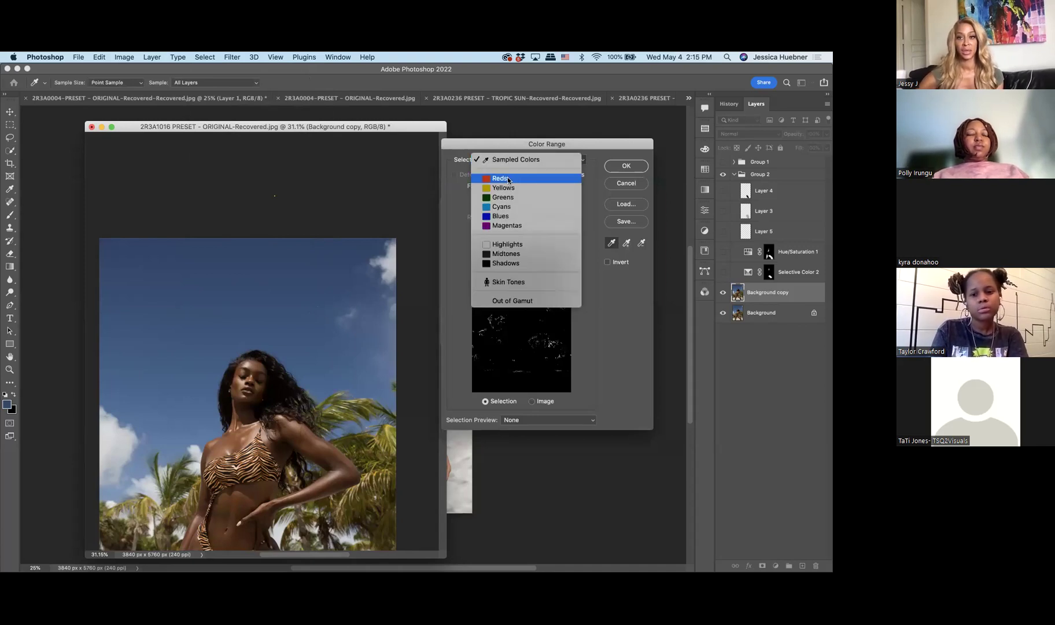
{"action": "left_click", "coordinate": [508, 180]}
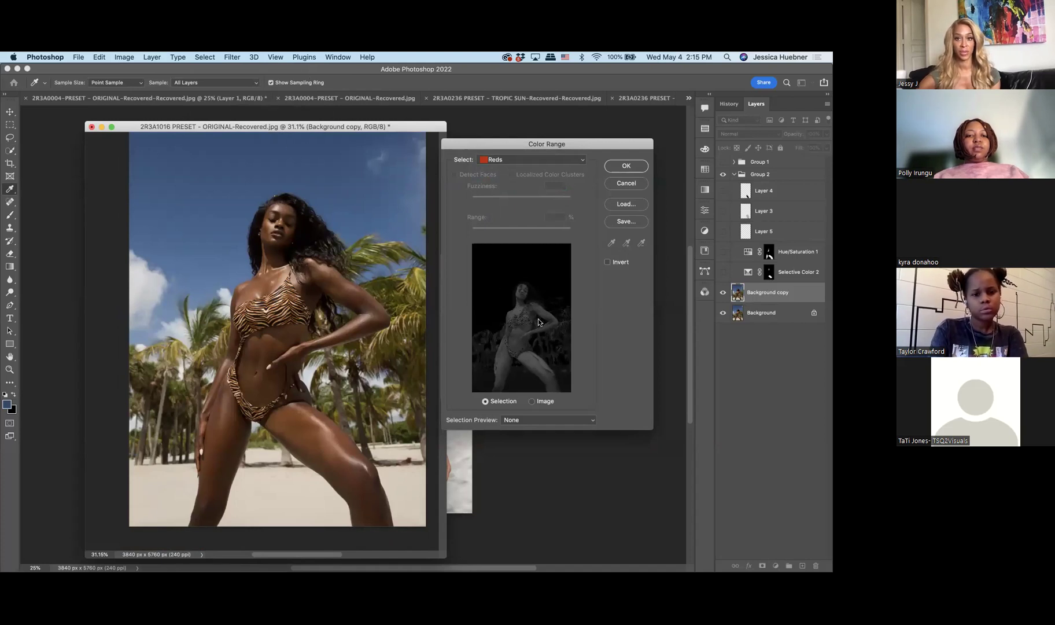
{"action": "left_click", "coordinate": [510, 161]}
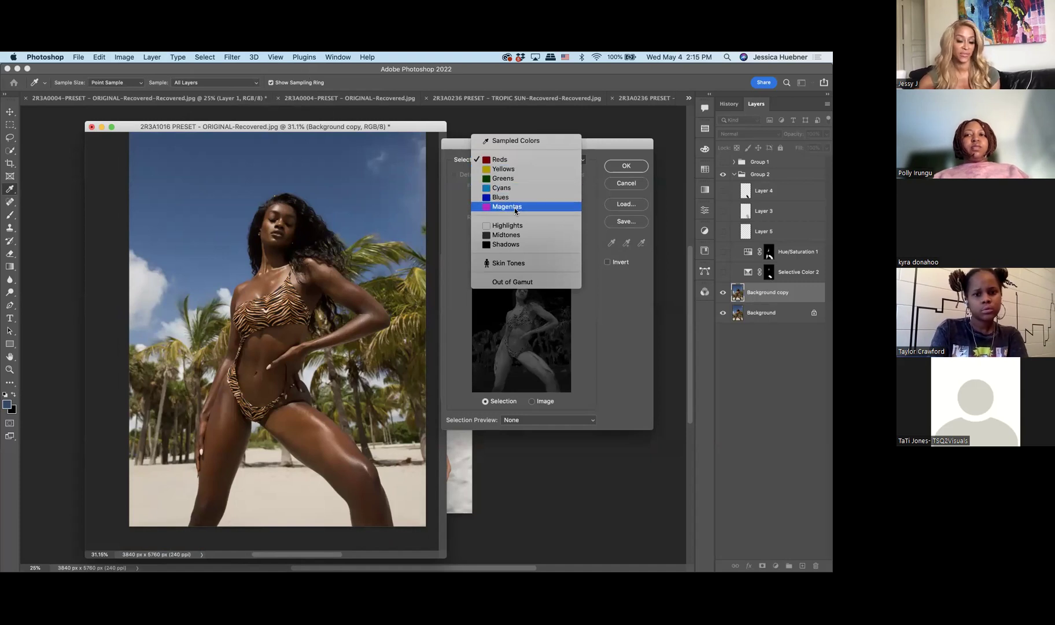
{"action": "left_click", "coordinate": [524, 168]}
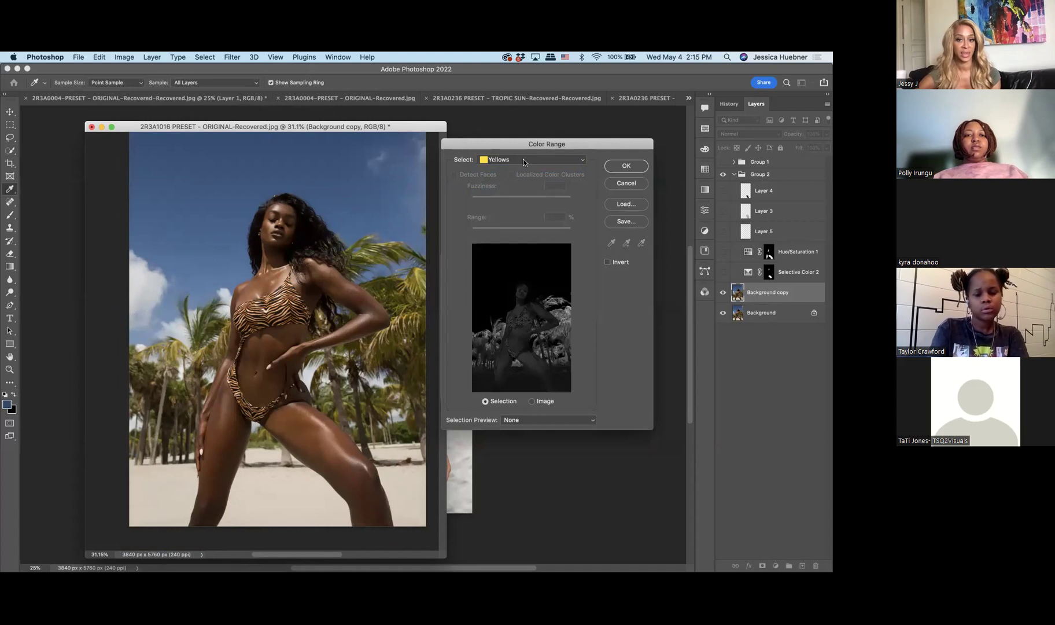
Preview the Greens, Cyans, and Blues presets in Color Range and return to Sampled Colors.
{"action": "left_click", "coordinate": [522, 161]}
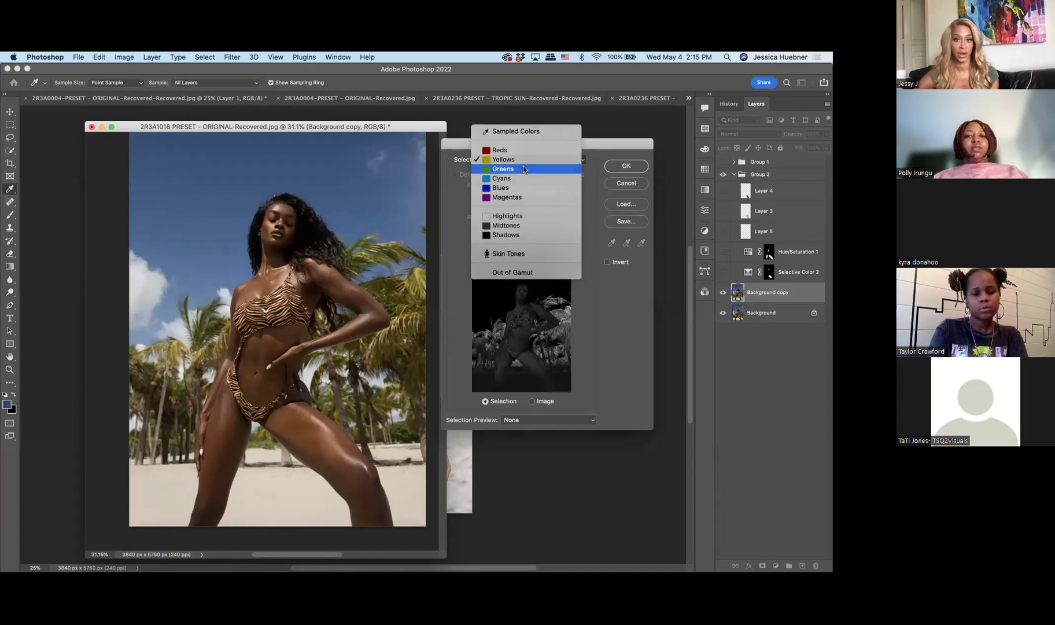
{"action": "left_click", "coordinate": [524, 168]}
{"action": "left_click", "coordinate": [515, 160]}
{"action": "left_click", "coordinate": [517, 169]}
{"action": "left_click", "coordinate": [511, 163]}
{"action": "left_click", "coordinate": [507, 169]}
{"action": "left_click", "coordinate": [505, 160]}
{"action": "left_click", "coordinate": [504, 103]}
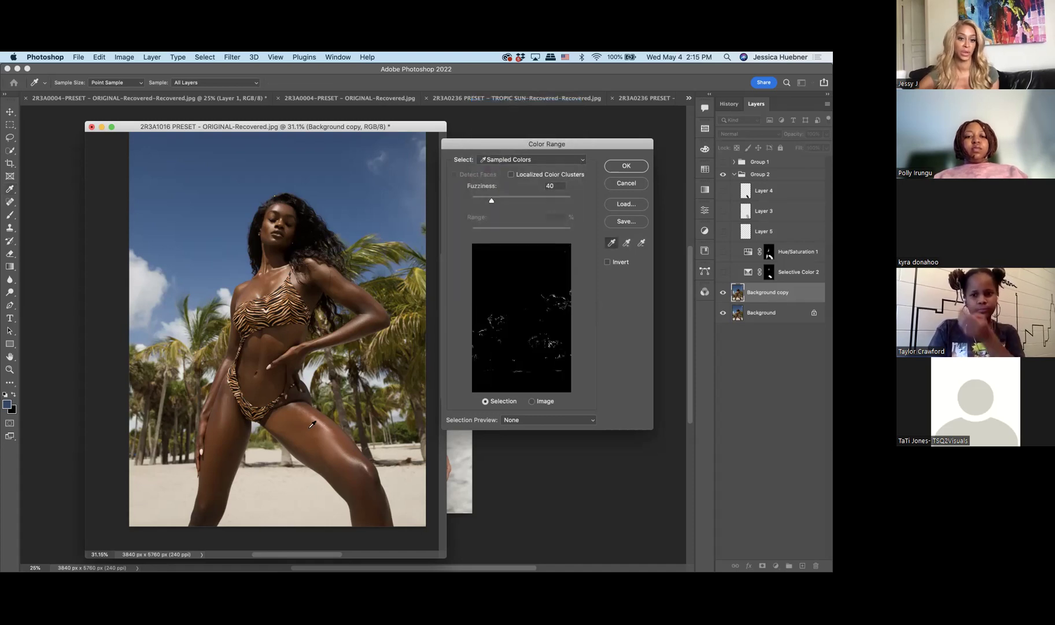
Add skin tones from both thighs to the color range and reduce the Fuzziness to 13.
{"action": "left_click", "coordinate": [626, 242]}
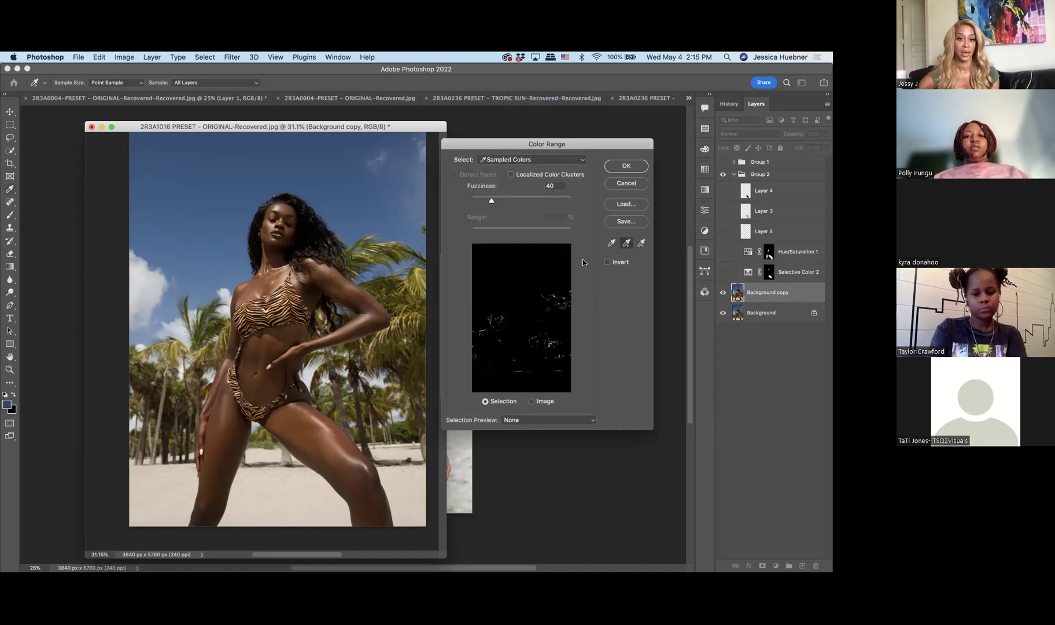
{"action": "left_click", "coordinate": [315, 423]}
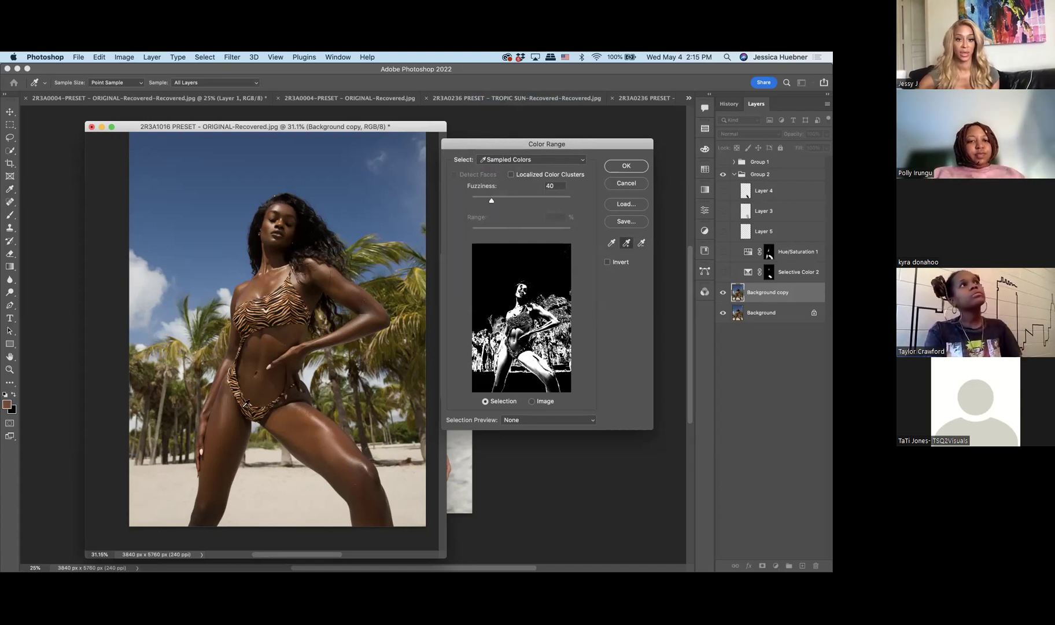
{"action": "left_click", "coordinate": [214, 458]}
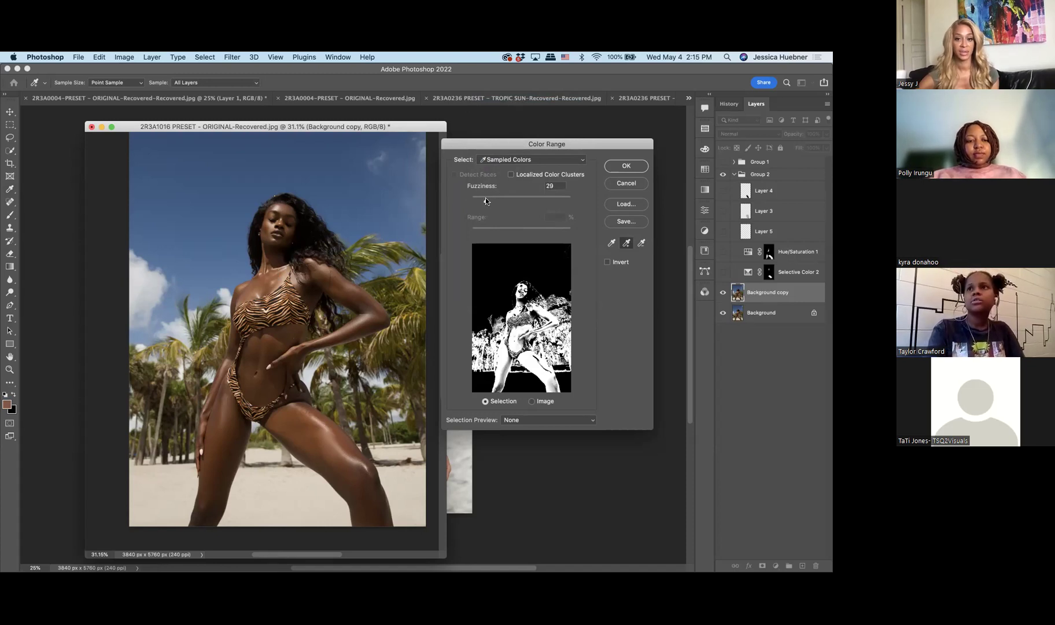
{"action": "left_click_drag", "start_coordinate": [483, 197], "coordinate": [478, 198]}
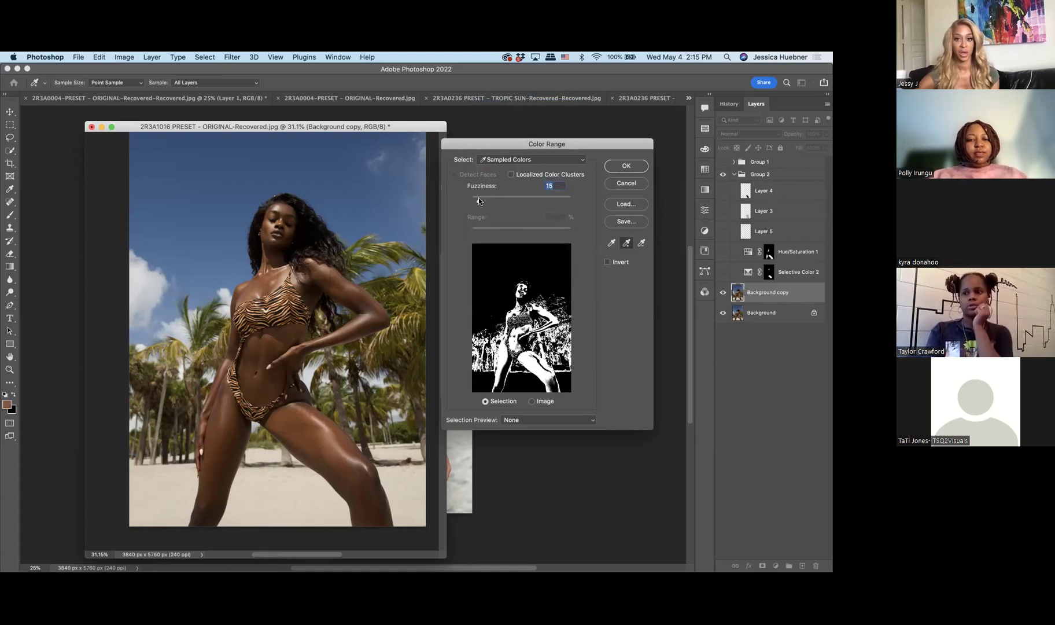
Subtract a palm frond green from the sampled color range and cancel Color Range.
{"action": "left_click", "coordinate": [641, 242]}
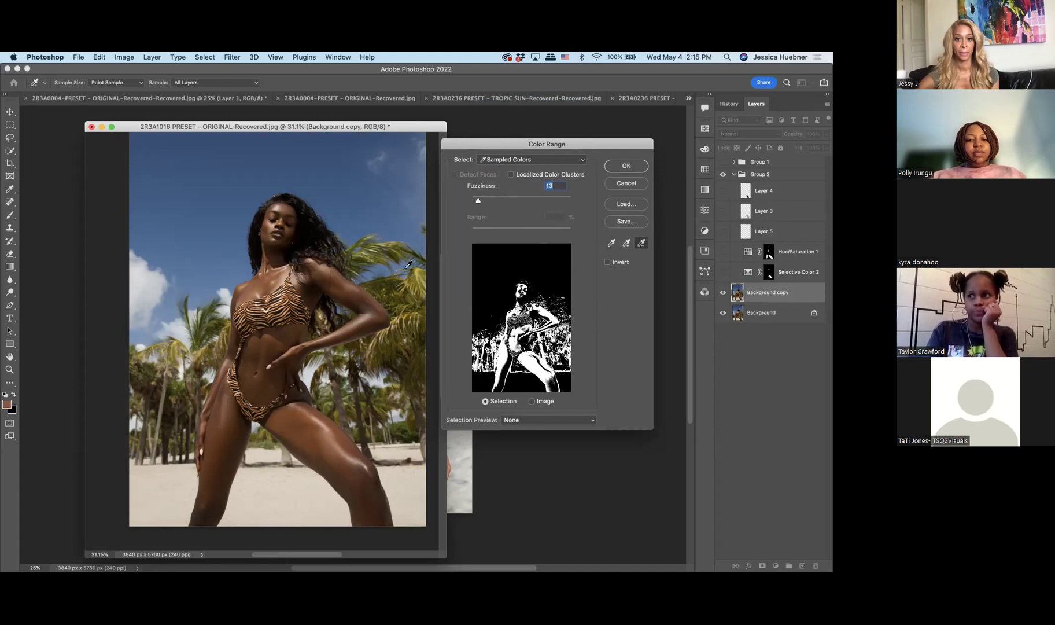
{"action": "left_click", "coordinate": [394, 249]}
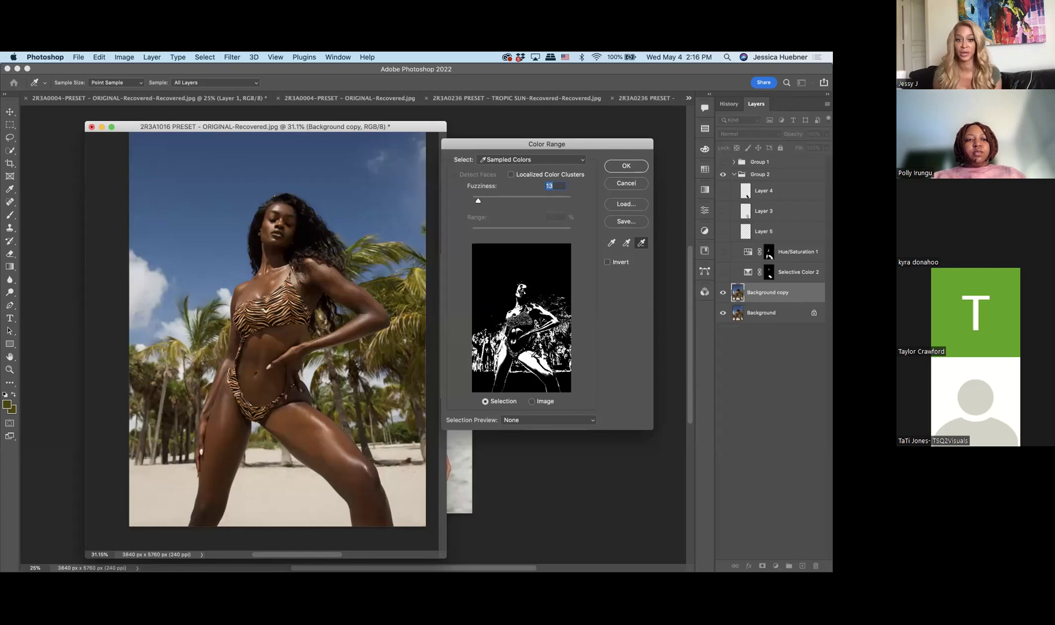
{"action": "left_click", "coordinate": [633, 183]}
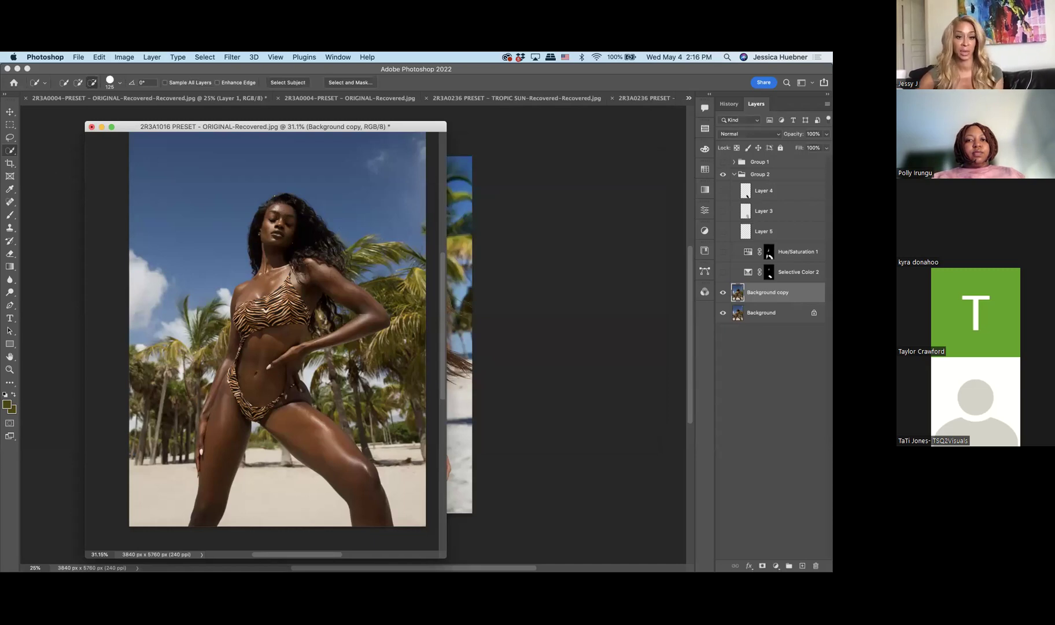
Select the woman's whole figure with Quick Selection, subtracting the sand between her legs and the background inside her bent arm.
{"action": "left_click", "coordinate": [77, 82]}
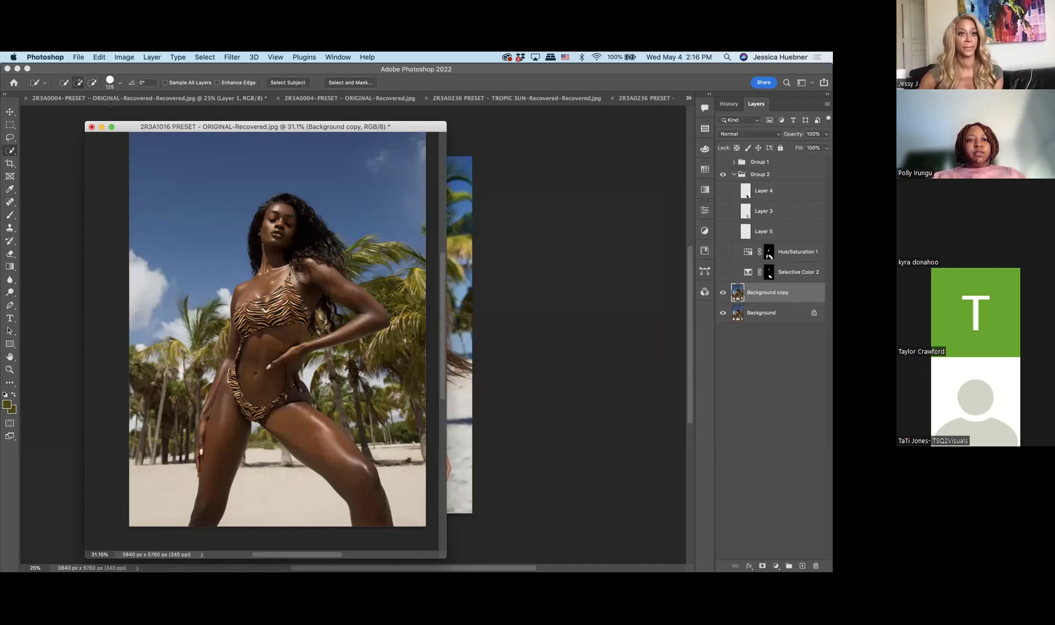
{"action": "mouse_move", "coordinate": [284, 188]}
{"action": "left_mouse_down"}
{"action": "mouse_move", "coordinate": [327, 237]}
{"action": "mouse_move", "coordinate": [242, 329]}
{"action": "mouse_move", "coordinate": [307, 319]}
{"action": "mouse_move", "coordinate": [337, 271]}
{"action": "left_mouse_up"}
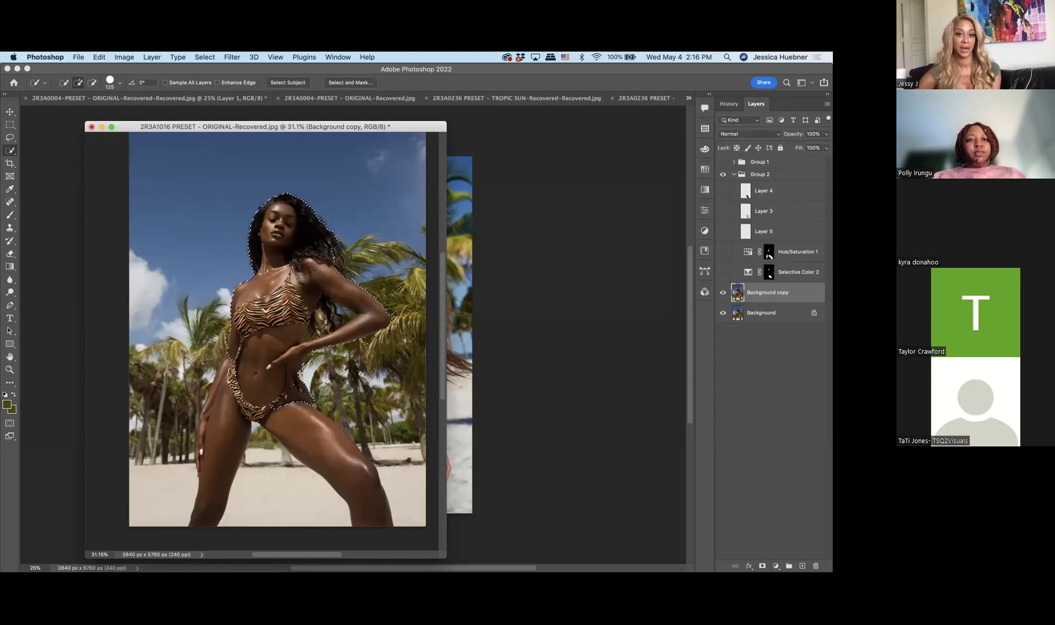
{"action": "mouse_move", "coordinate": [276, 391]}
{"action": "left_mouse_down"}
{"action": "mouse_move", "coordinate": [341, 457]}
{"action": "mouse_move", "coordinate": [370, 509]}
{"action": "mouse_move", "coordinate": [208, 503]}
{"action": "mouse_move", "coordinate": [217, 455]}
{"action": "left_mouse_up"}
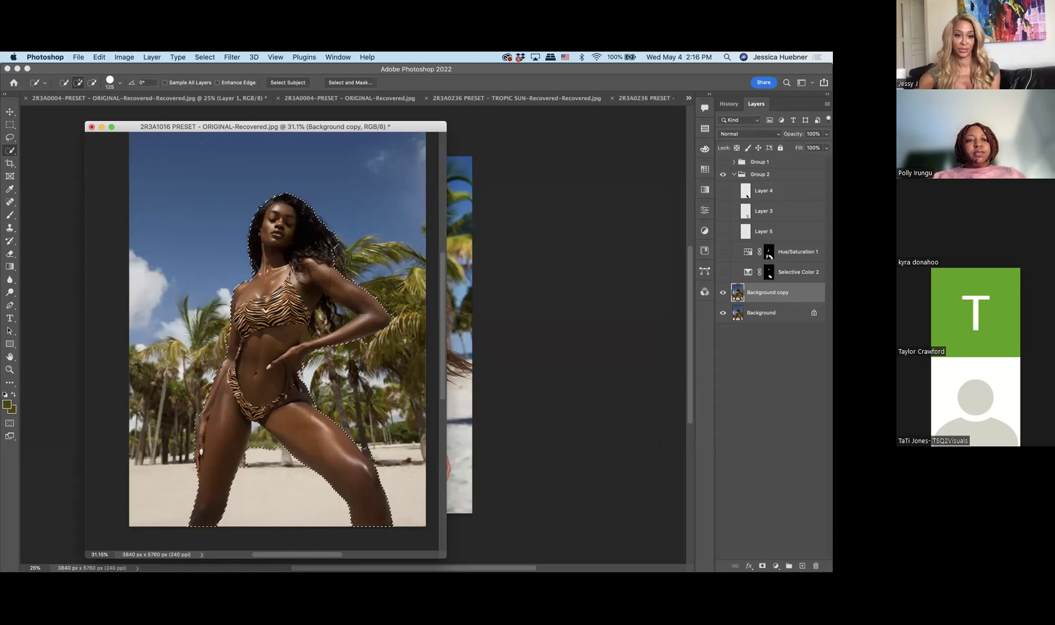
{"action": "key", "text": "alt"}
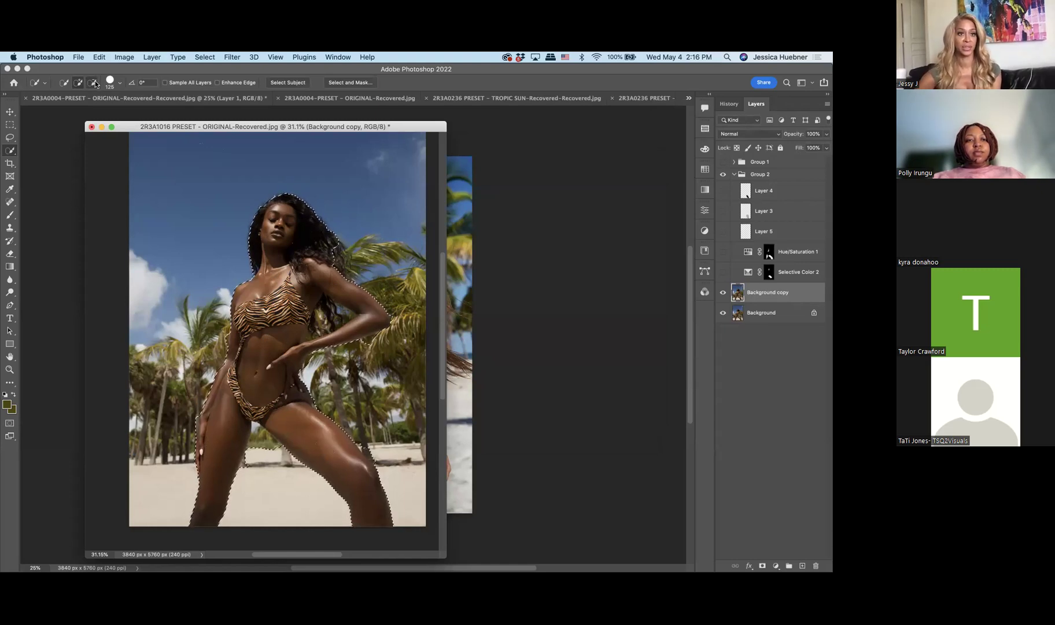
{"action": "left_click_drag", "start_coordinate": [245, 478], "coordinate": [263, 454]}
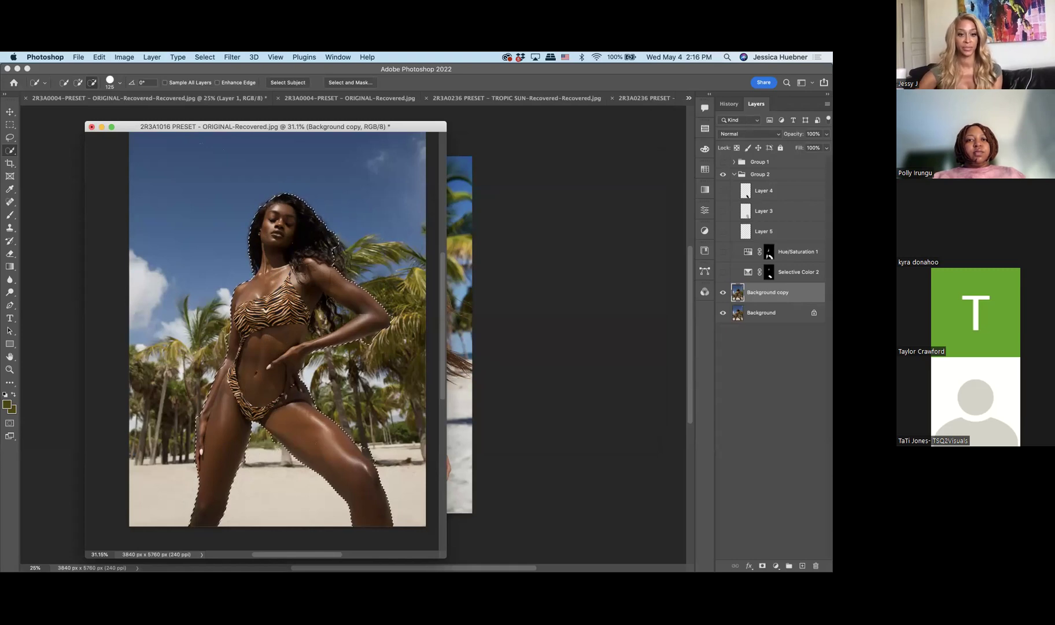
{"action": "left_click_drag", "start_coordinate": [331, 329], "coordinate": [340, 322]}
Refine the figure selection with Color Range, adding skin tones from the midriff and forearm, with Fuzziness at 17.
{"action": "left_click", "coordinate": [207, 57]}
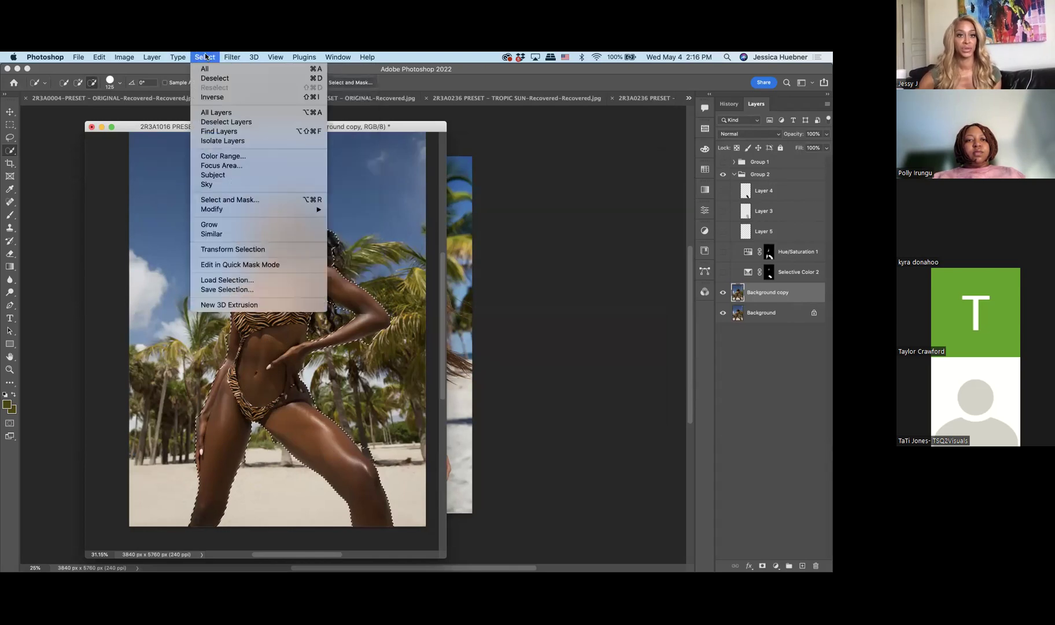
{"action": "left_click", "coordinate": [224, 156]}
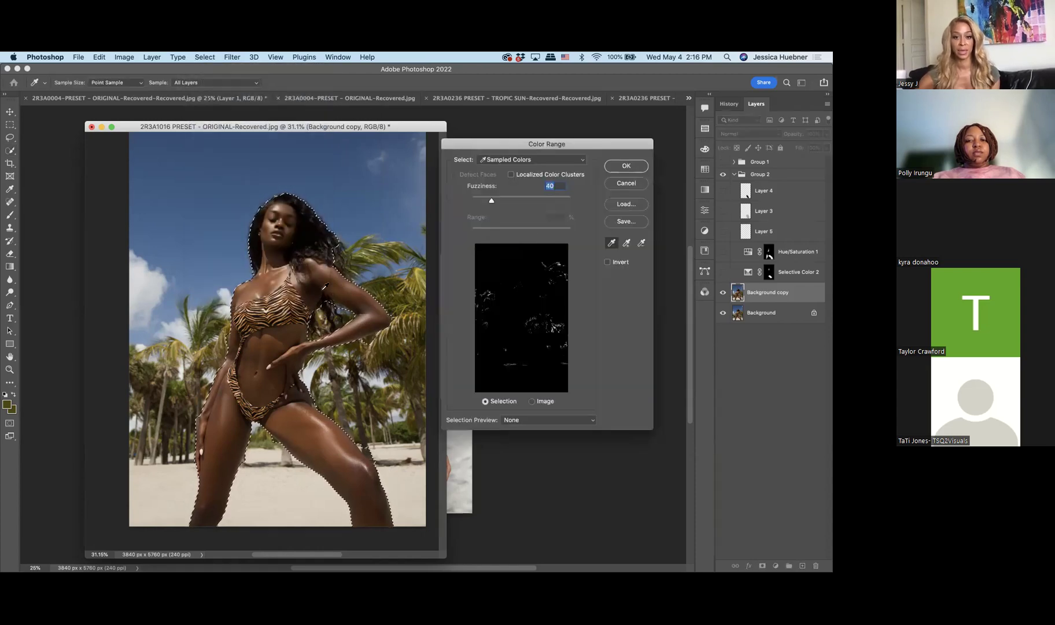
{"action": "left_click", "coordinate": [626, 242]}
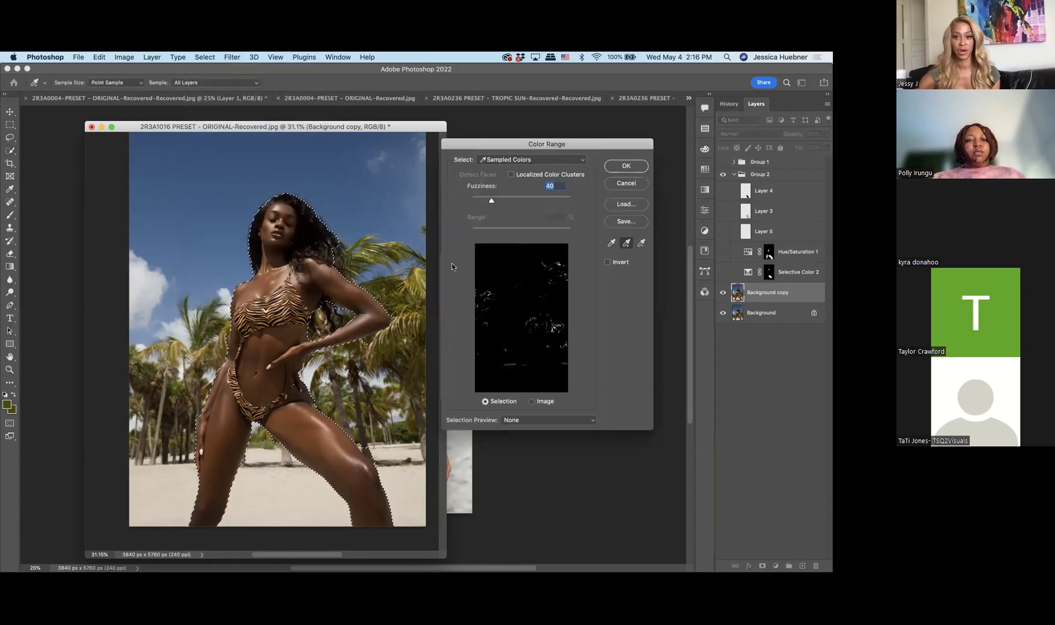
{"action": "left_click", "coordinate": [268, 353]}
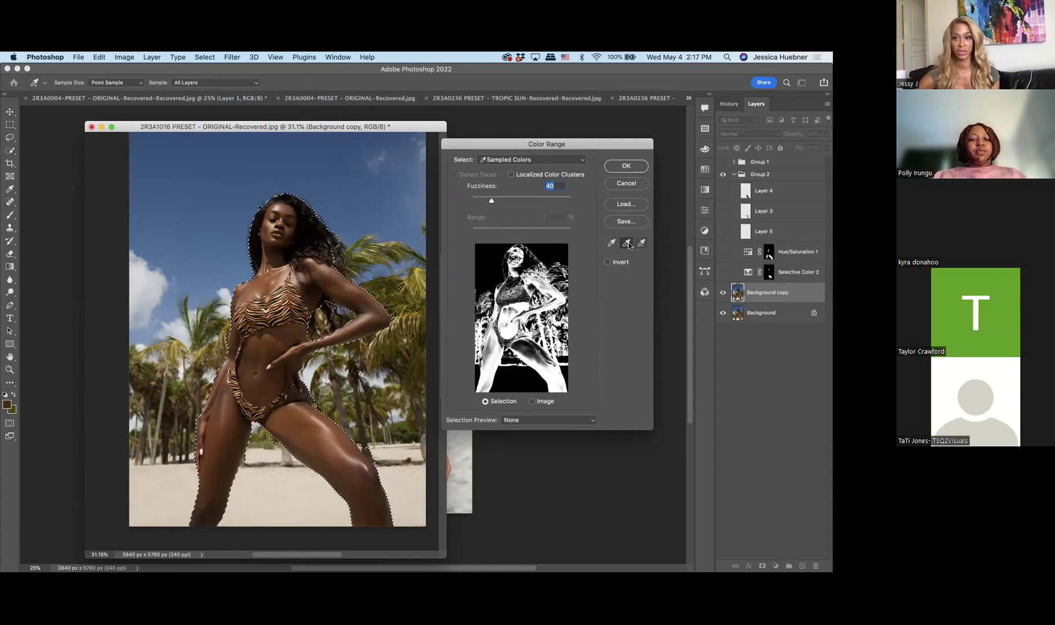
{"action": "left_click", "coordinate": [317, 346]}
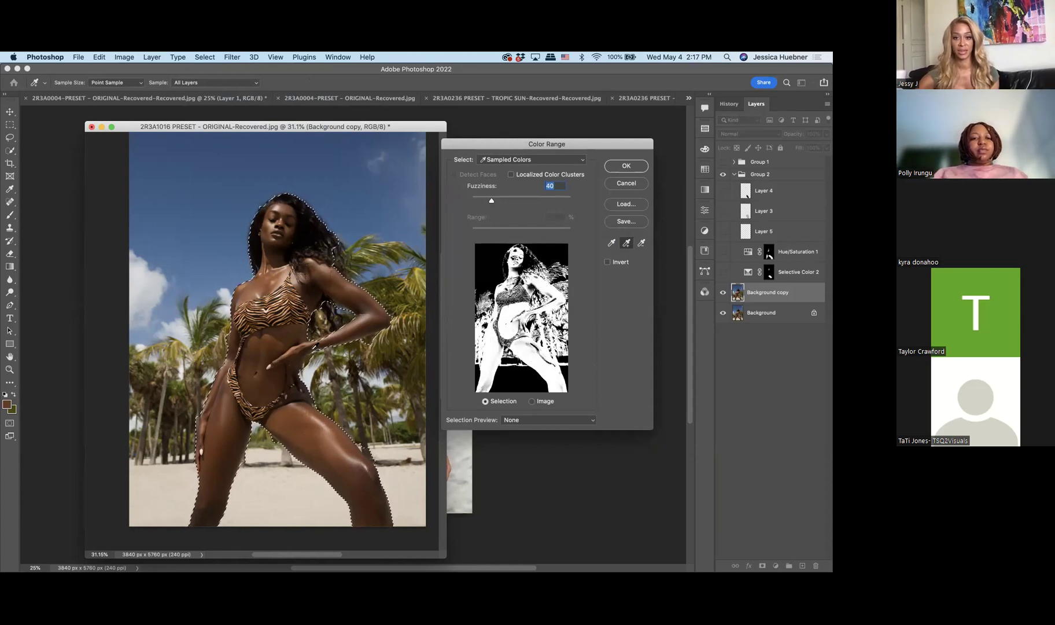
{"action": "left_click_drag", "start_coordinate": [490, 200], "coordinate": [478, 197]}
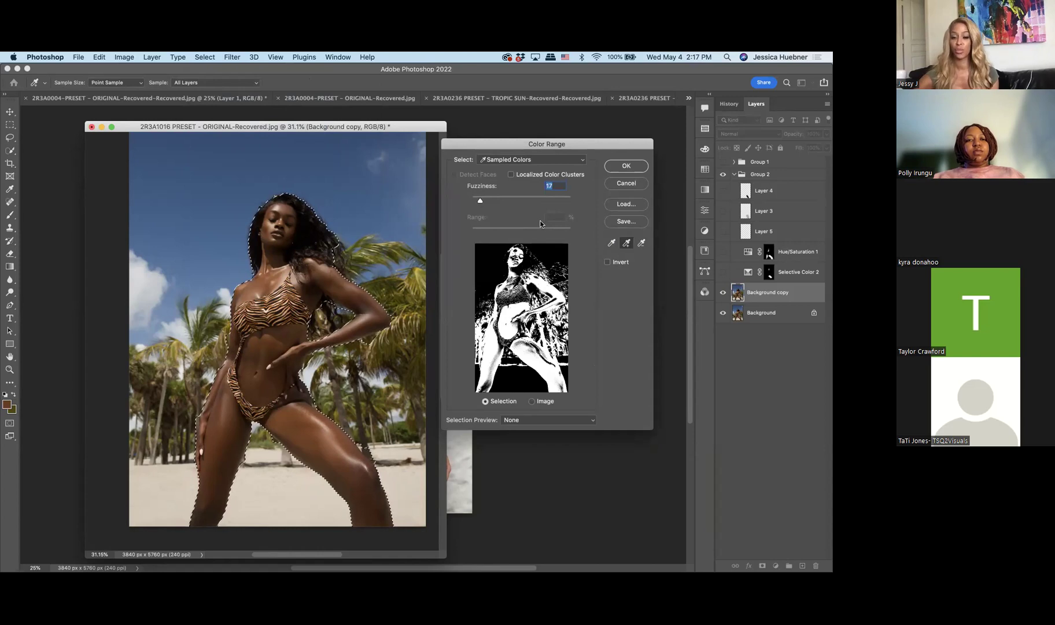
{"action": "left_click", "coordinate": [627, 165]}
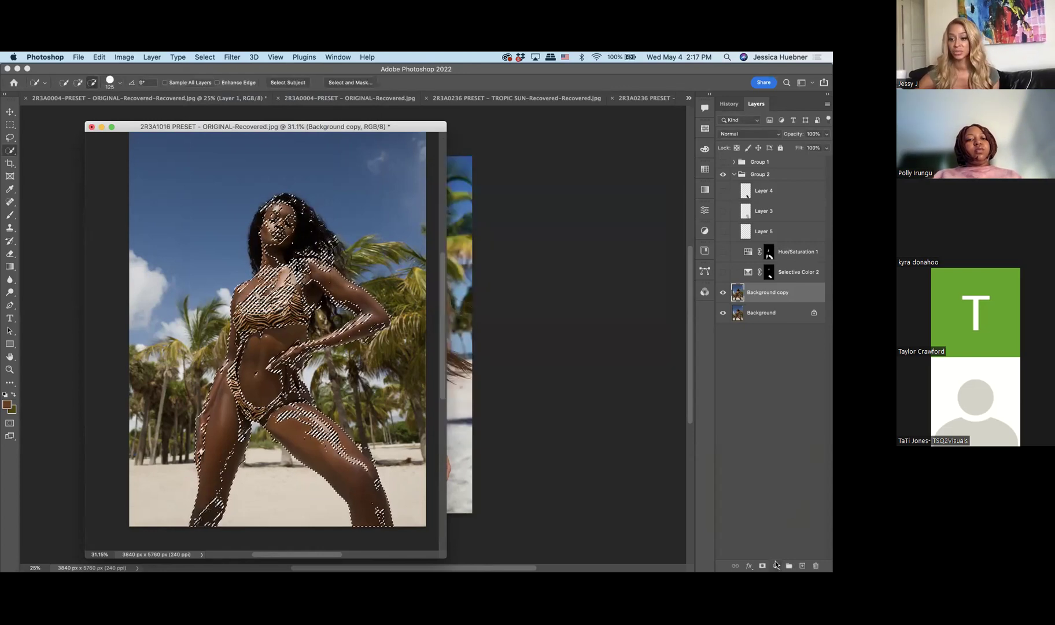
Add a Curves adjustment layer masked to the skin selection, try bending its RGB curve, and reset the curve.
{"action": "left_click", "coordinate": [776, 565]}
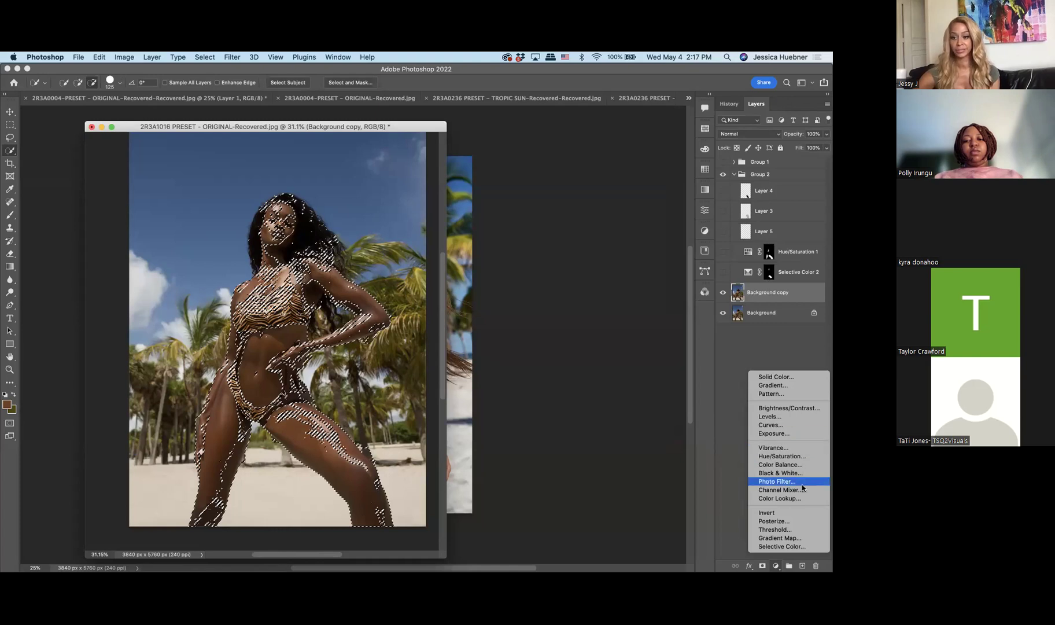
{"action": "left_click", "coordinate": [796, 424]}
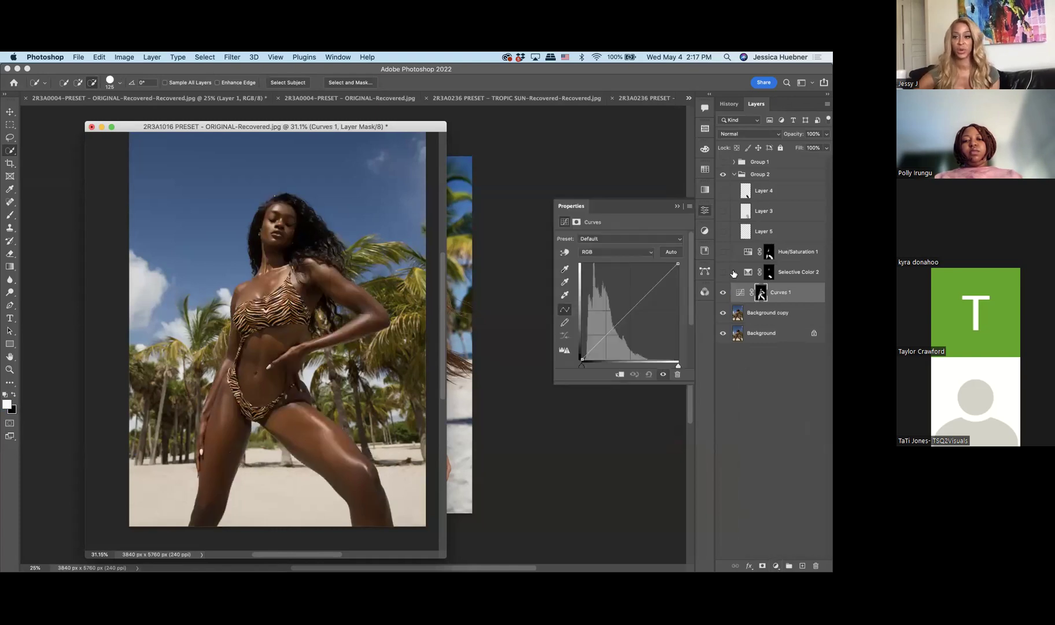
{"action": "mouse_move", "coordinate": [642, 302]}
{"action": "left_mouse_down"}
{"action": "mouse_move", "coordinate": [616, 327]}
{"action": "mouse_move", "coordinate": [657, 292]}
{"action": "left_mouse_up"}
{"action": "left_click", "coordinate": [618, 331]}
{"action": "left_click", "coordinate": [647, 307]}
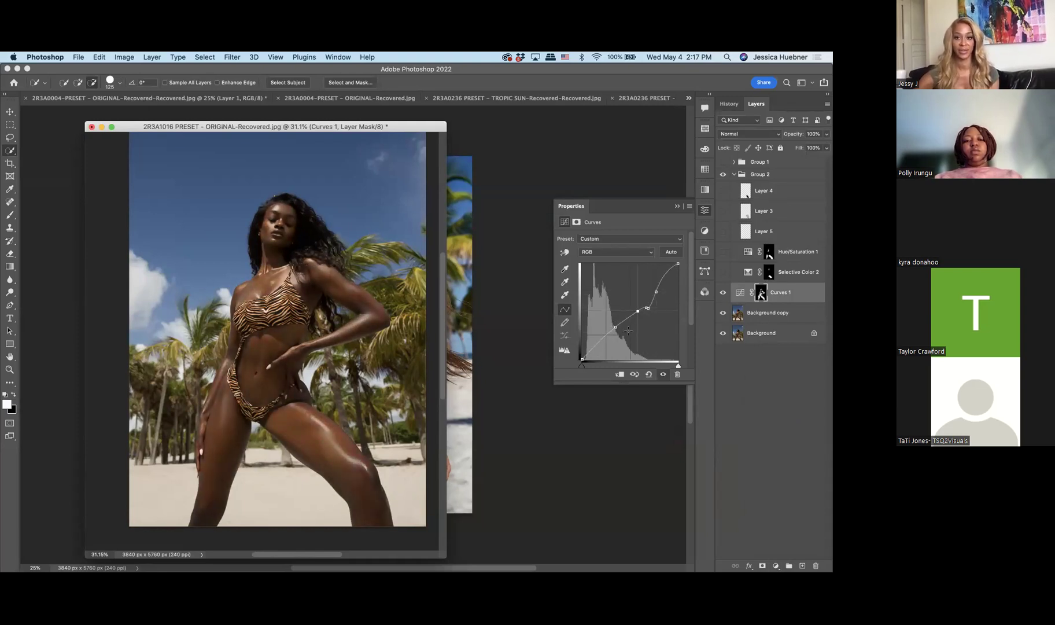
{"action": "left_click", "coordinate": [629, 331]}
{"action": "left_click", "coordinate": [648, 374]}
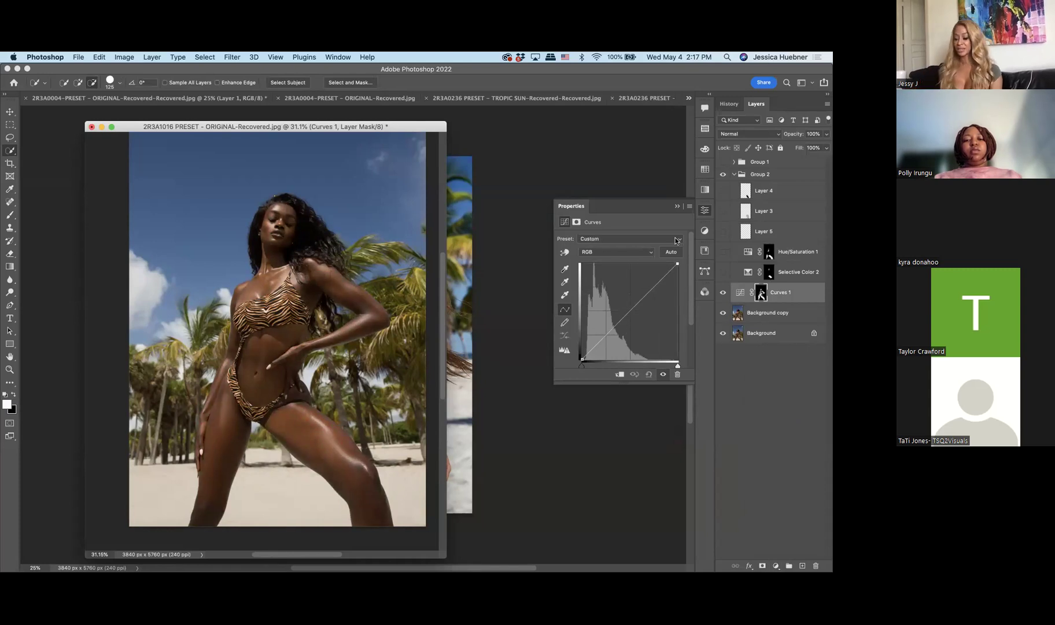
Activate the Background copy layer and select the woman automatically with Select Subject.
{"action": "right_click", "coordinate": [10, 151]}
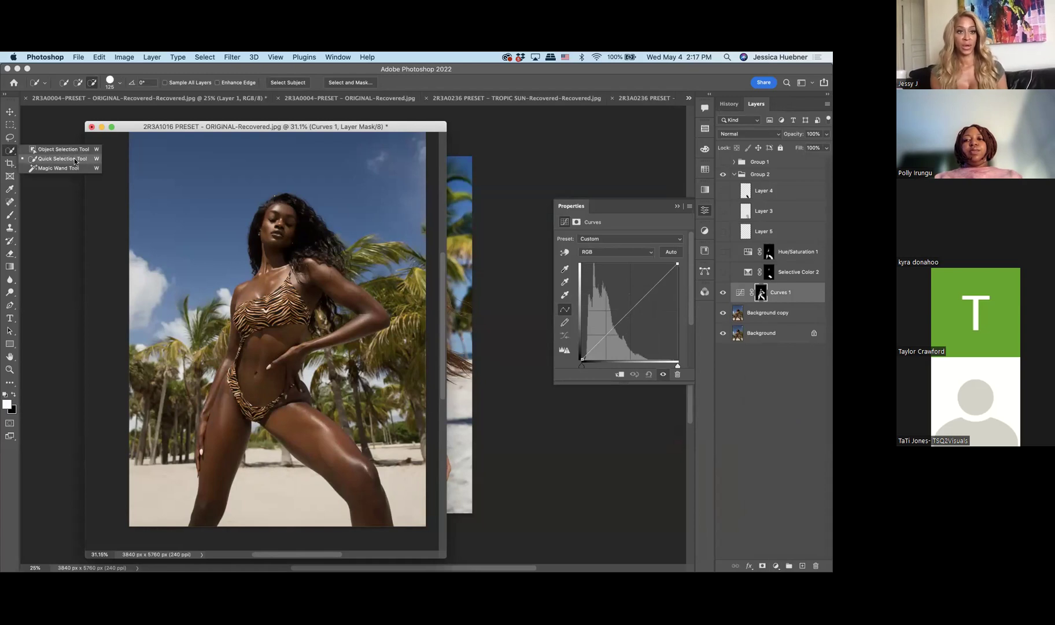
{"action": "left_click", "coordinate": [204, 57]}
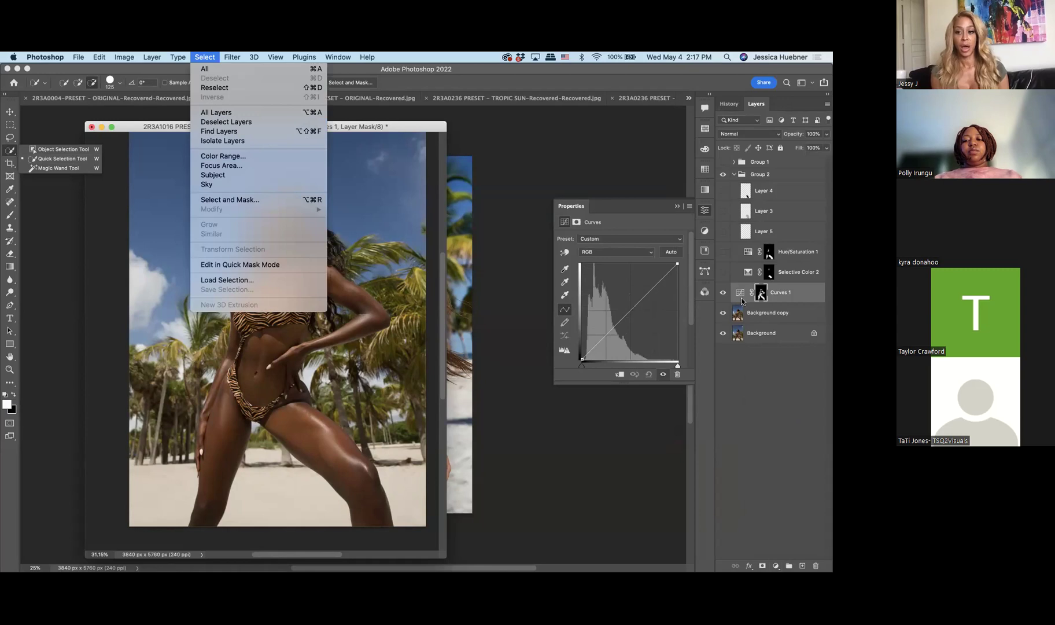
{"action": "left_click", "coordinate": [771, 315]}
{"action": "left_click", "coordinate": [747, 315]}
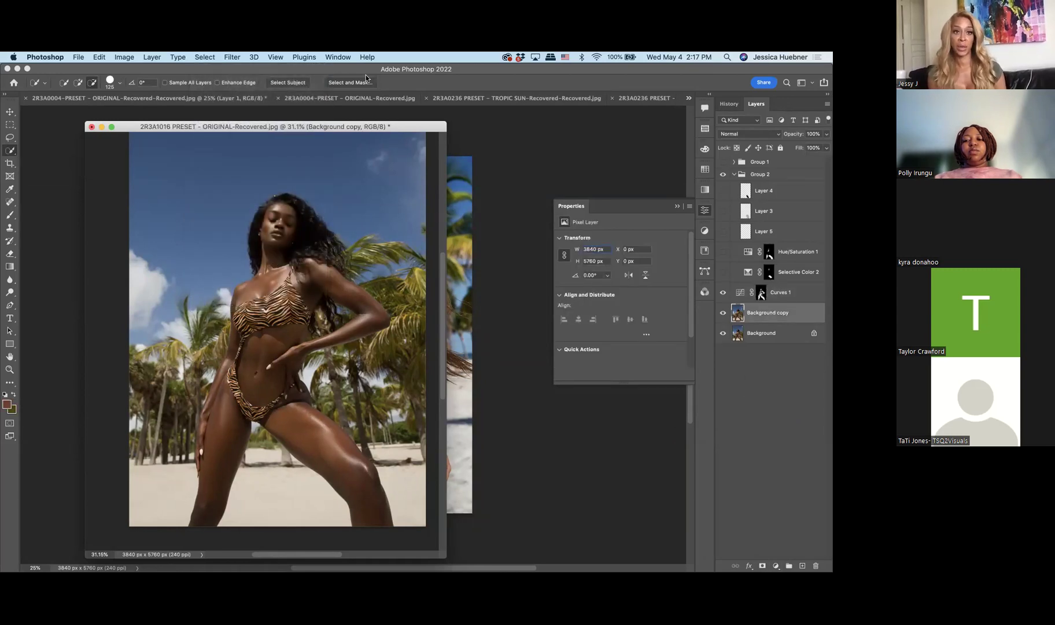
{"action": "left_click", "coordinate": [203, 56]}
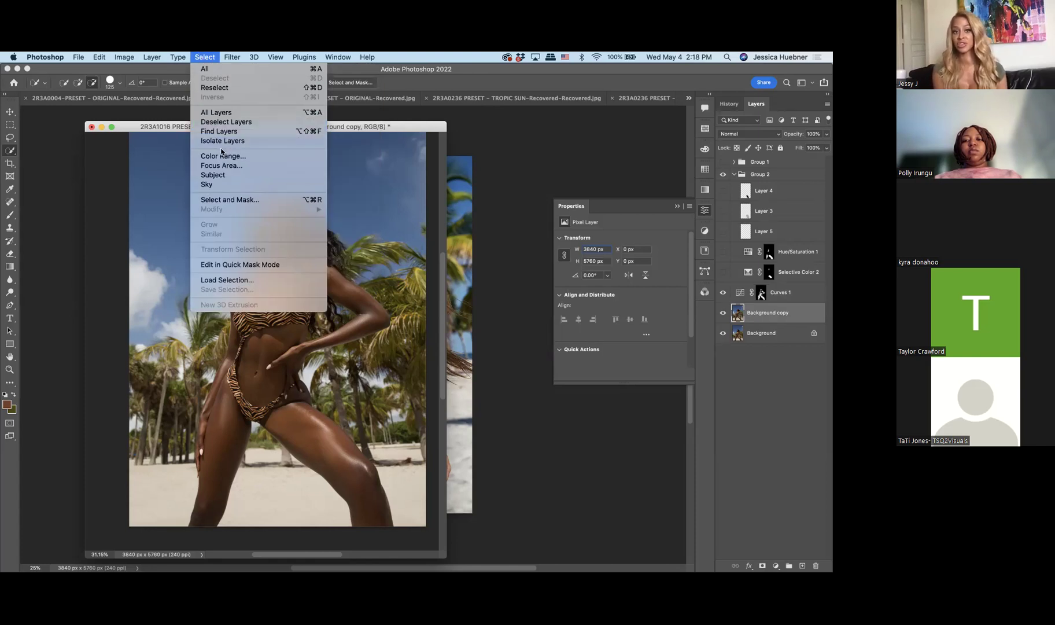
{"action": "left_click", "coordinate": [231, 180]}
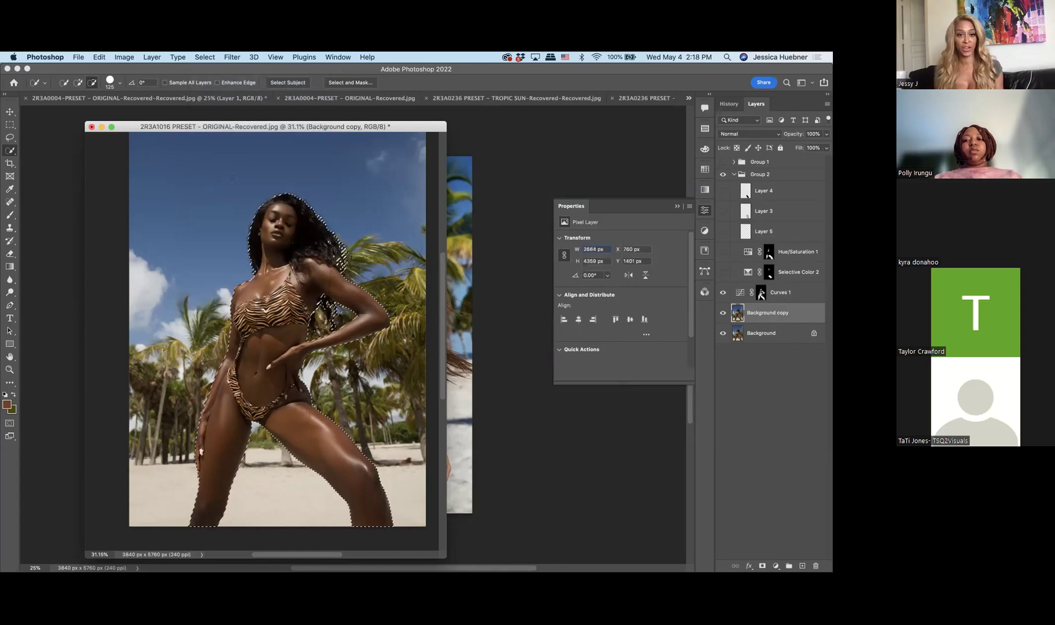
Clear the selection around the woman with the Lasso tool.
{"action": "left_click_drag", "start_coordinate": [246, 122], "coordinate": [353, 122]}
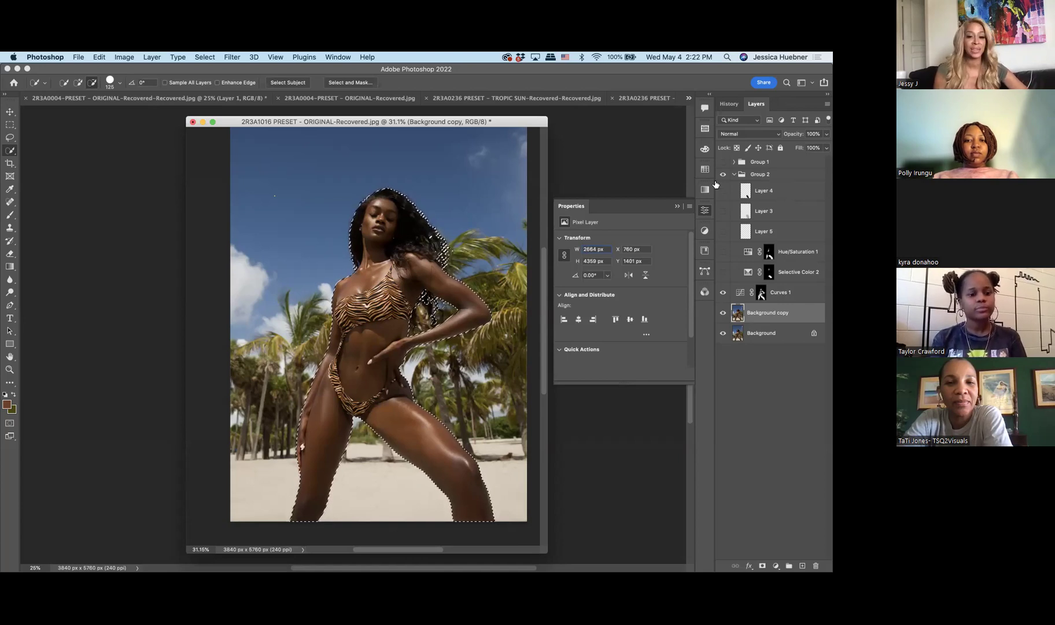
{"action": "key", "text": "super+minus"}
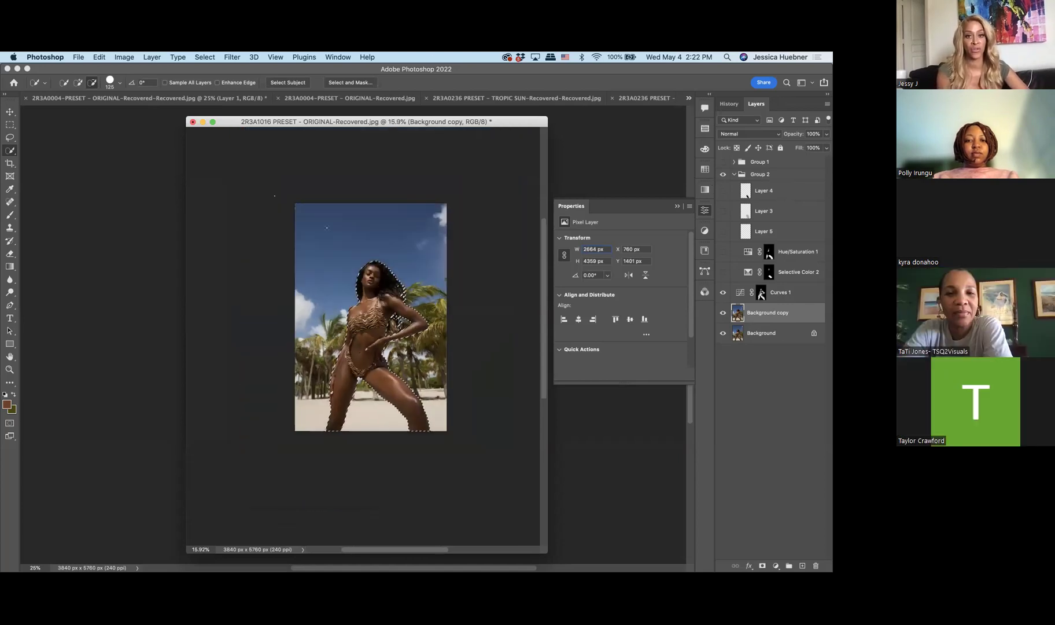
{"action": "left_click", "coordinate": [9, 137]}
{"action": "left_click", "coordinate": [417, 242]}
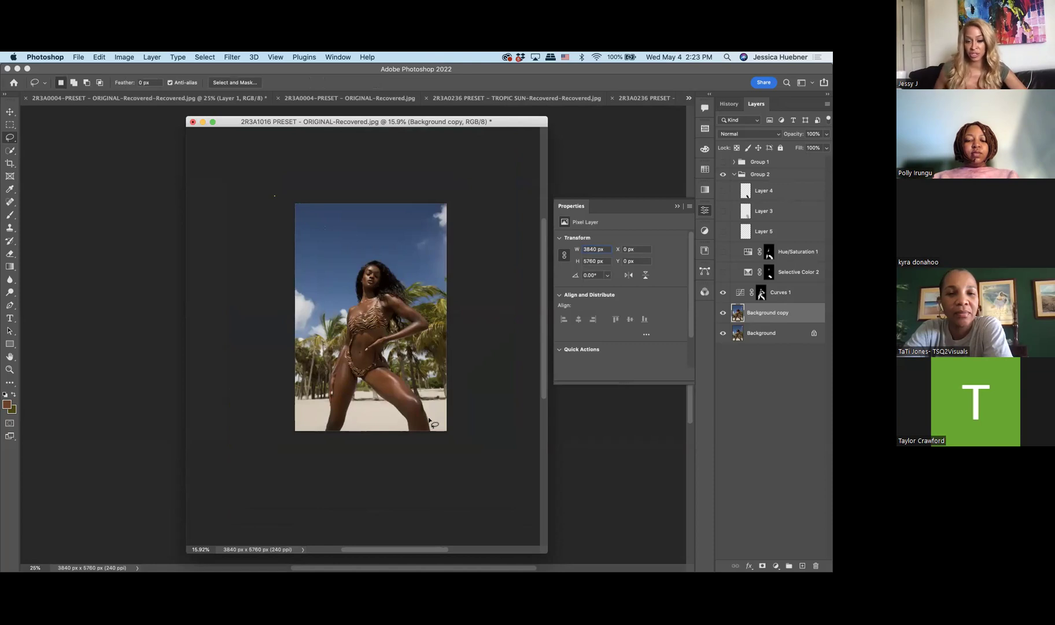
Toggle Group 2's visibility off and on, and collapse the group.
{"action": "left_click", "coordinate": [723, 173]}
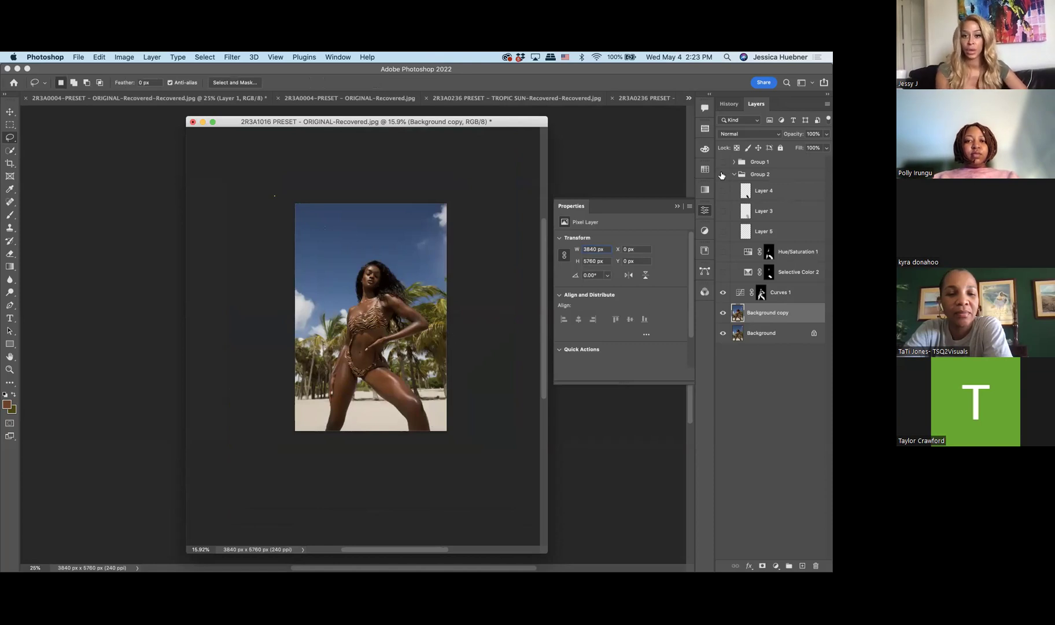
{"action": "scroll", "coordinate": [476, 326], "scroll_direction": "up", "scroll_amount": 3}
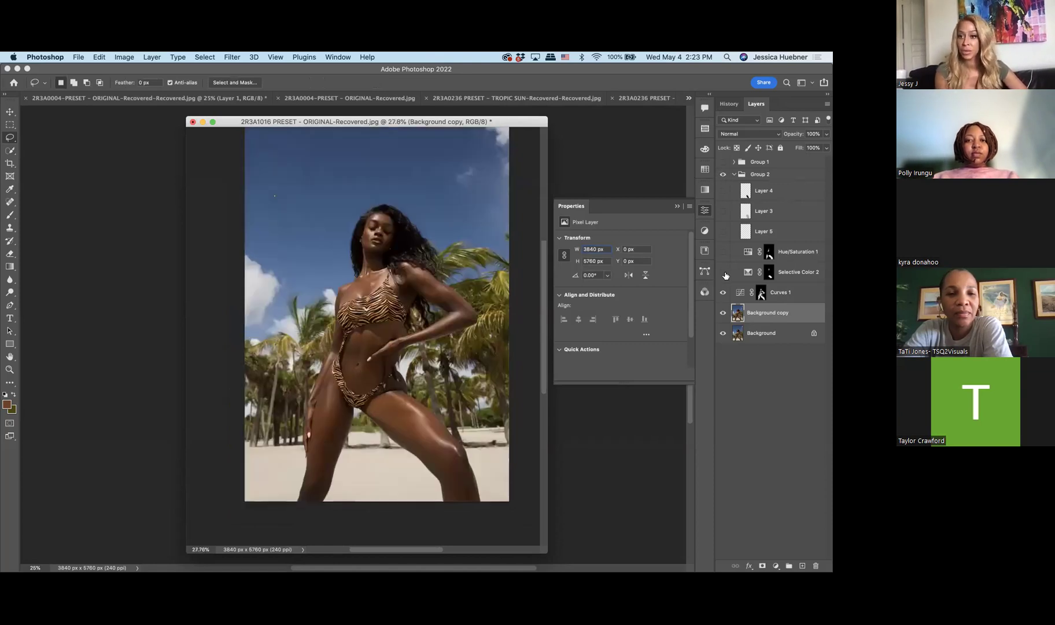
{"action": "left_click", "coordinate": [734, 174]}
{"action": "left_click", "coordinate": [758, 173]}
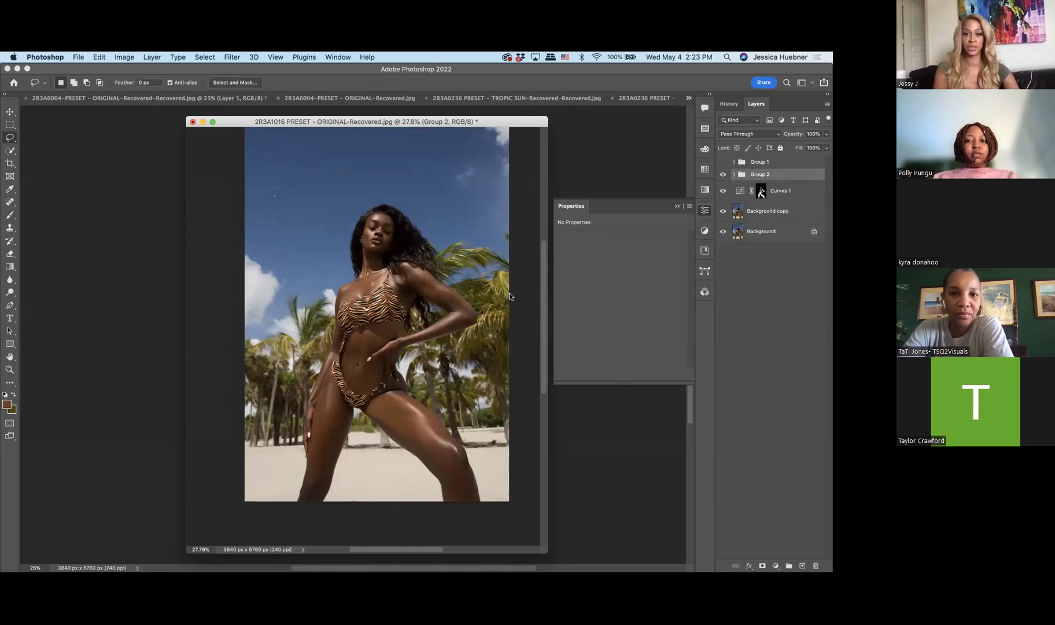
{"action": "scroll", "coordinate": [479, 273], "scroll_direction": "up", "scroll_amount": 1}
{"action": "scroll", "coordinate": [479, 273], "scroll_direction": "down", "scroll_amount": 5}
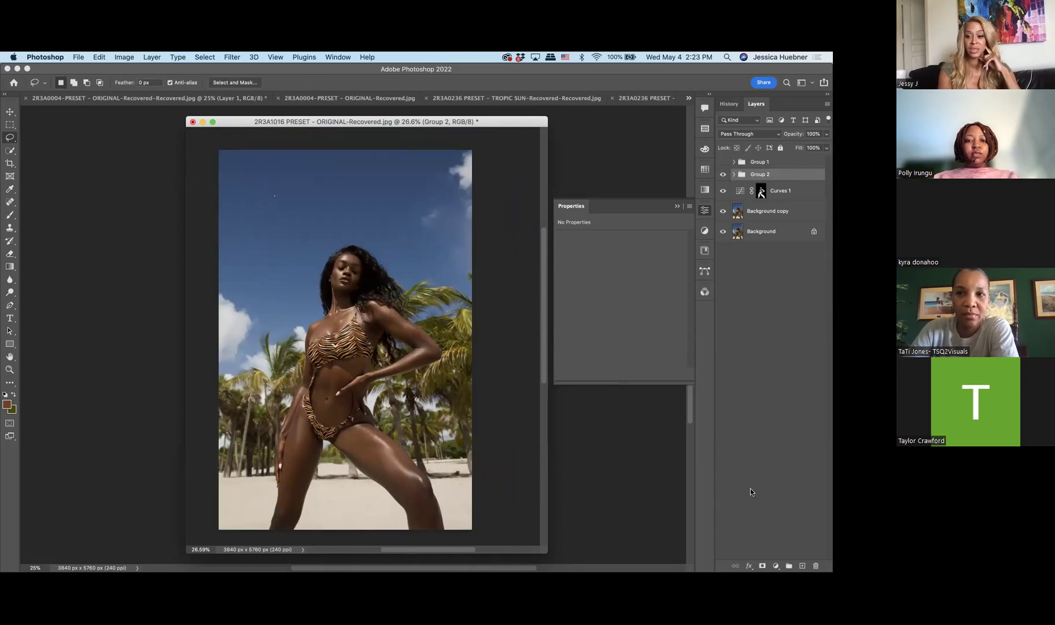
Select the woman on the Background copy layer using automatic subject selection.
{"action": "left_click", "coordinate": [779, 563]}
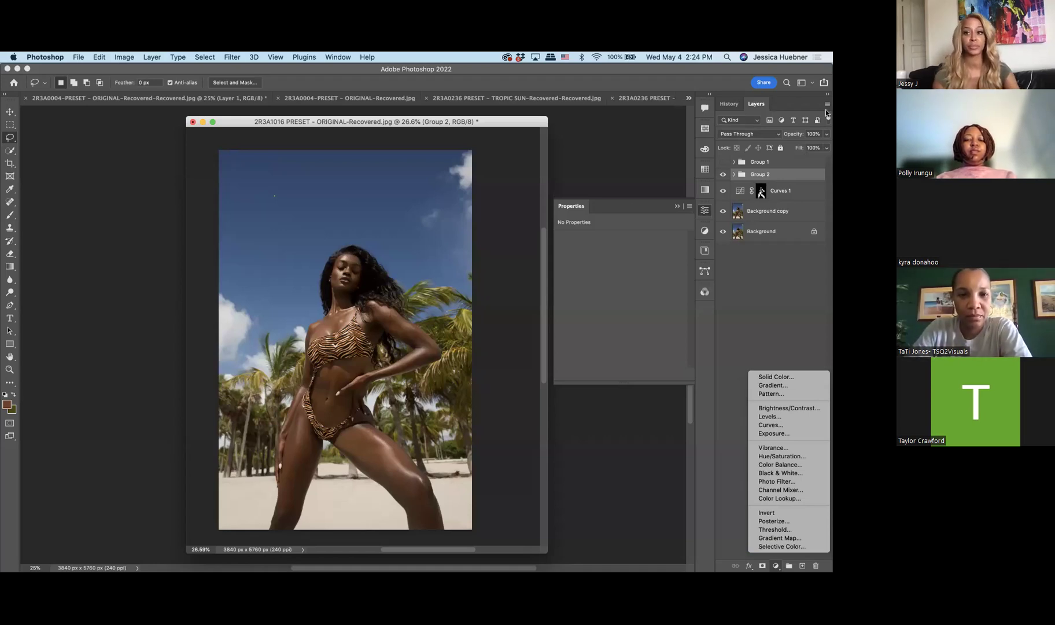
{"action": "left_click", "coordinate": [780, 215]}
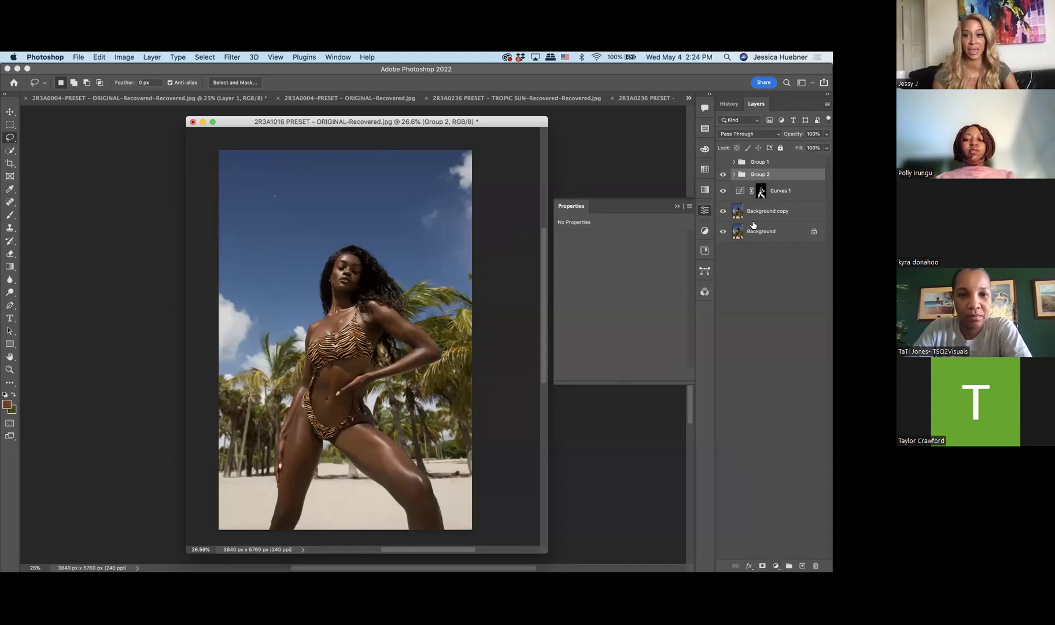
{"action": "left_click", "coordinate": [765, 220]}
{"action": "left_click", "coordinate": [204, 57]}
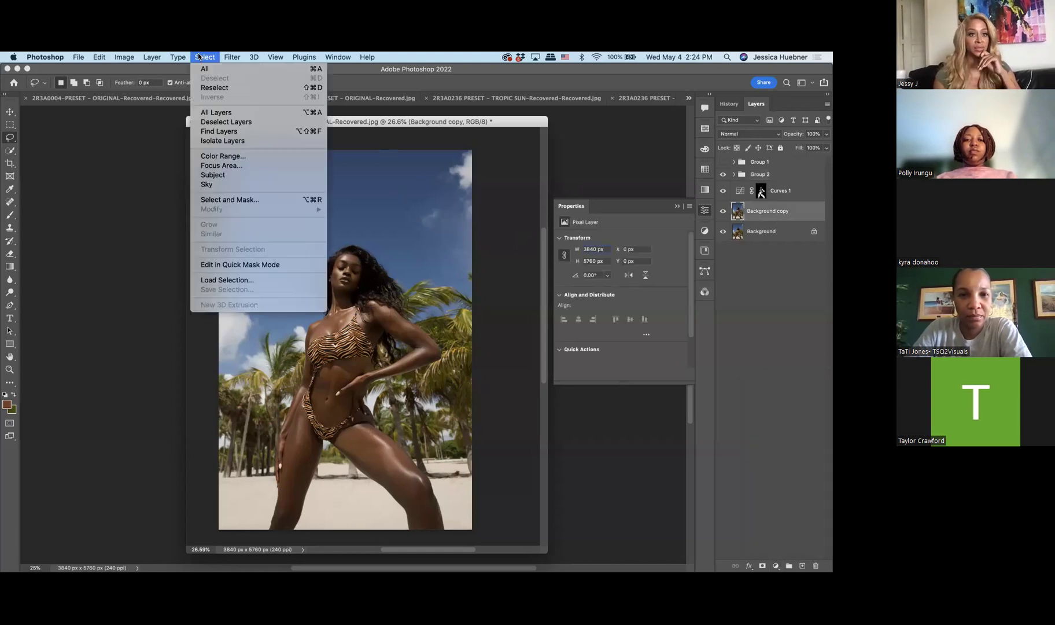
{"action": "left_click", "coordinate": [226, 176]}
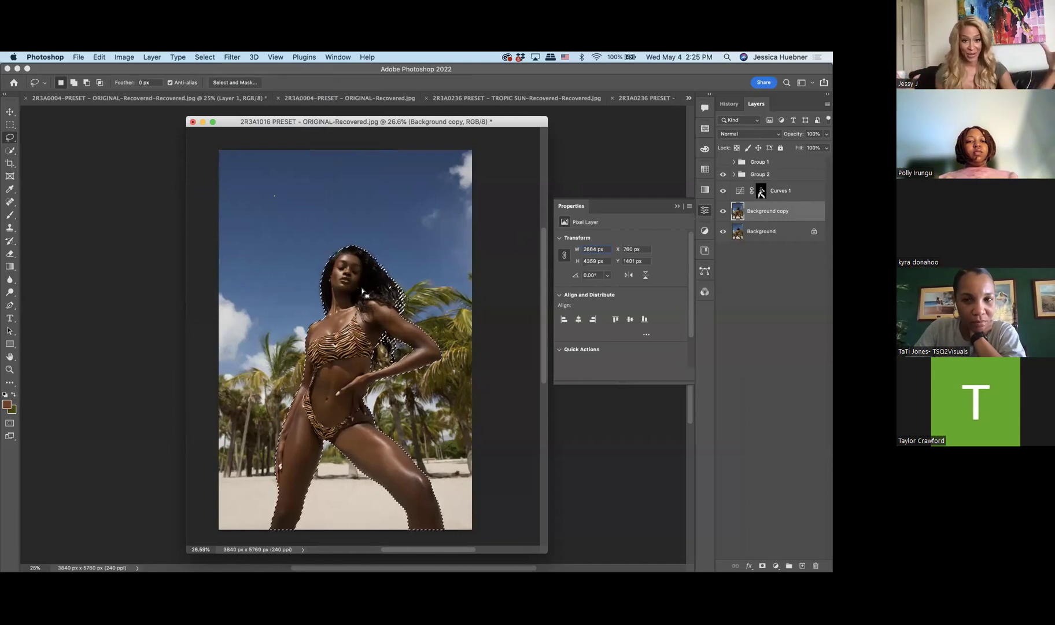
Add a Selective Color adjustment layer masked to the woman and set Cyan in the Reds to +13%.
{"action": "left_click", "coordinate": [776, 565]}
{"action": "left_click", "coordinate": [788, 546]}
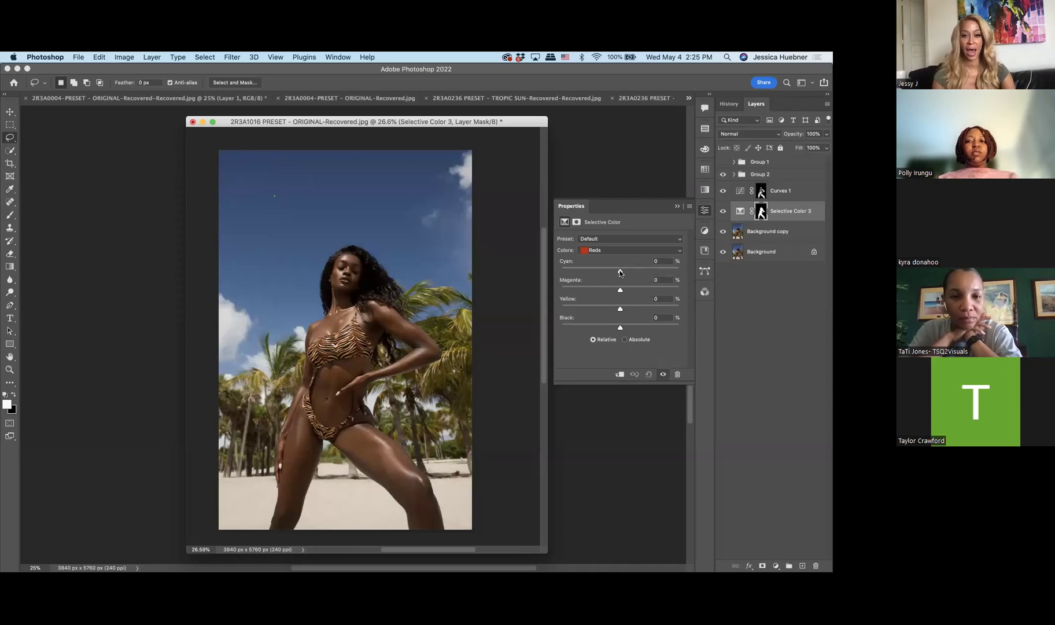
{"action": "left_click_drag", "start_coordinate": [621, 272], "coordinate": [623, 274]}
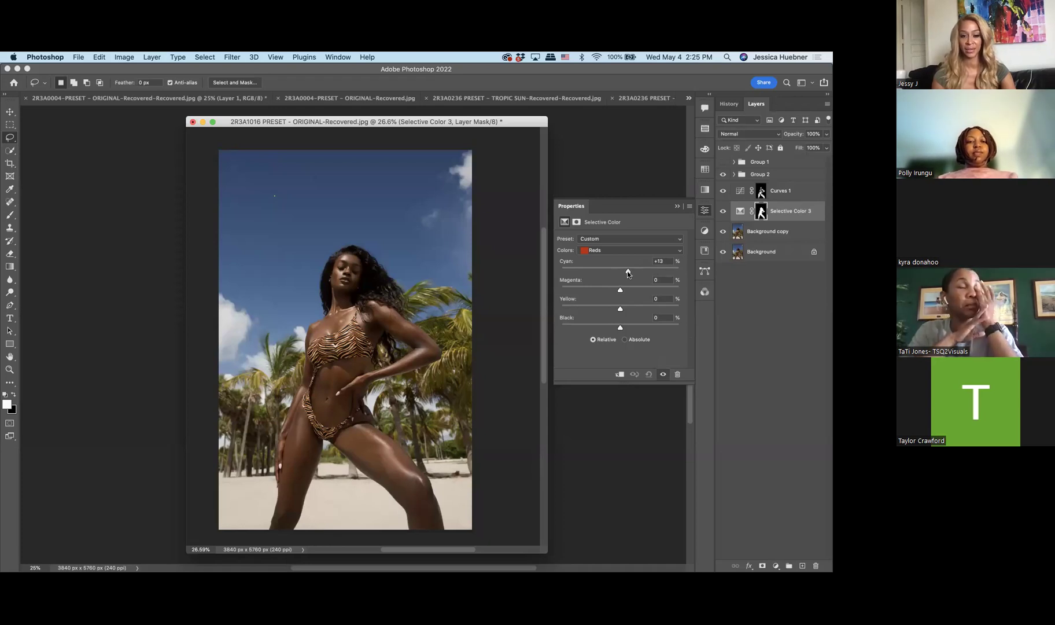
For Reds in the Selective Color 3 adjustment, set Cyan to +14, Magenta to -5, Yellow to -4 and Black to +13.
{"action": "left_click_drag", "start_coordinate": [627, 270], "coordinate": [628, 272]}
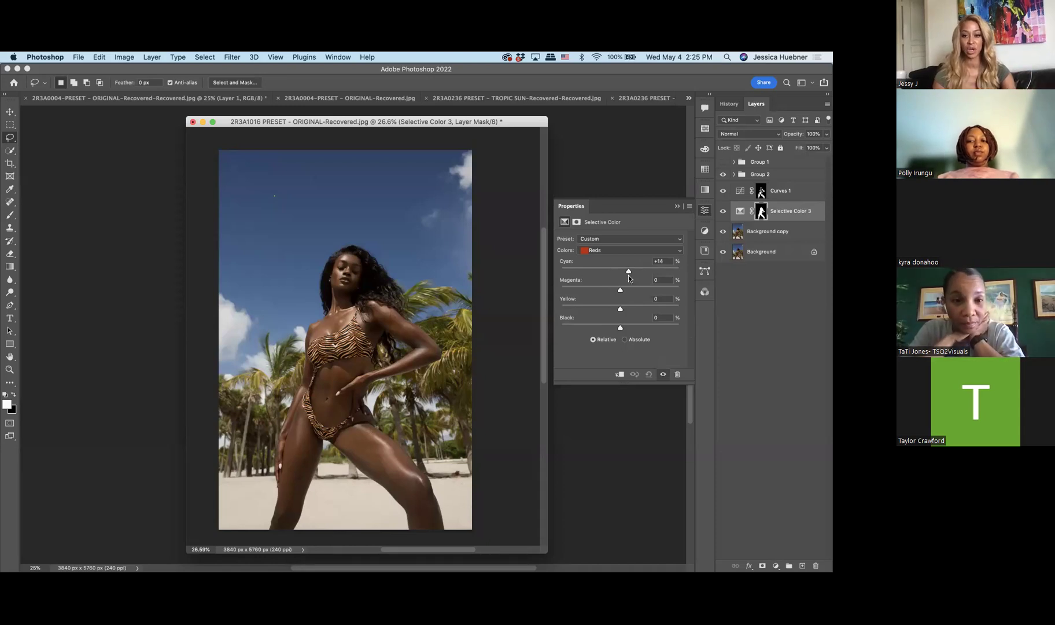
{"action": "left_click_drag", "start_coordinate": [619, 287], "coordinate": [617, 307]}
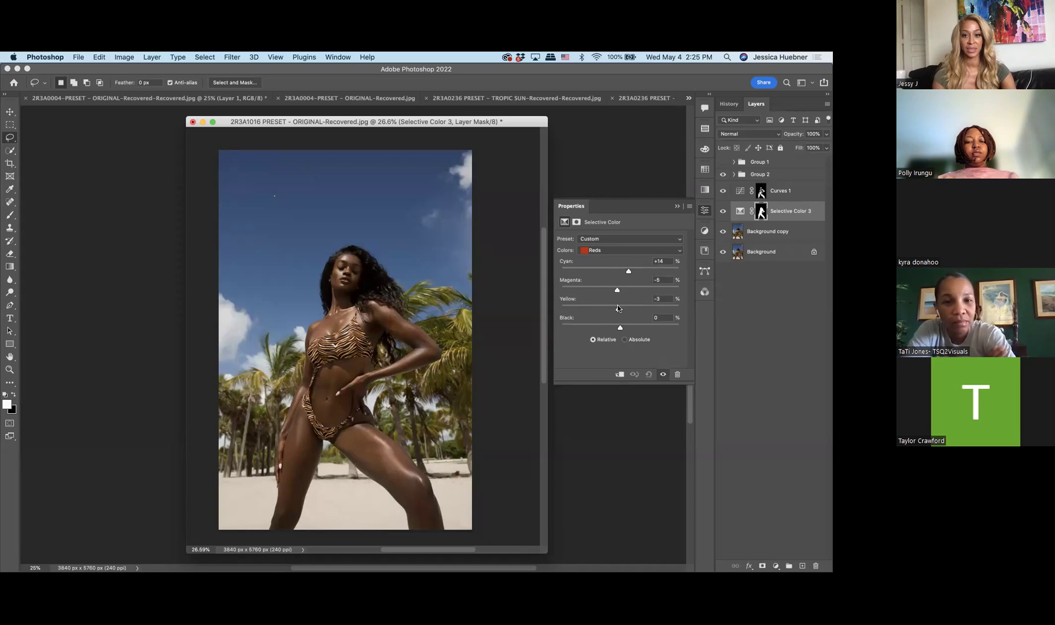
{"action": "left_click_drag", "start_coordinate": [622, 327], "coordinate": [627, 329]}
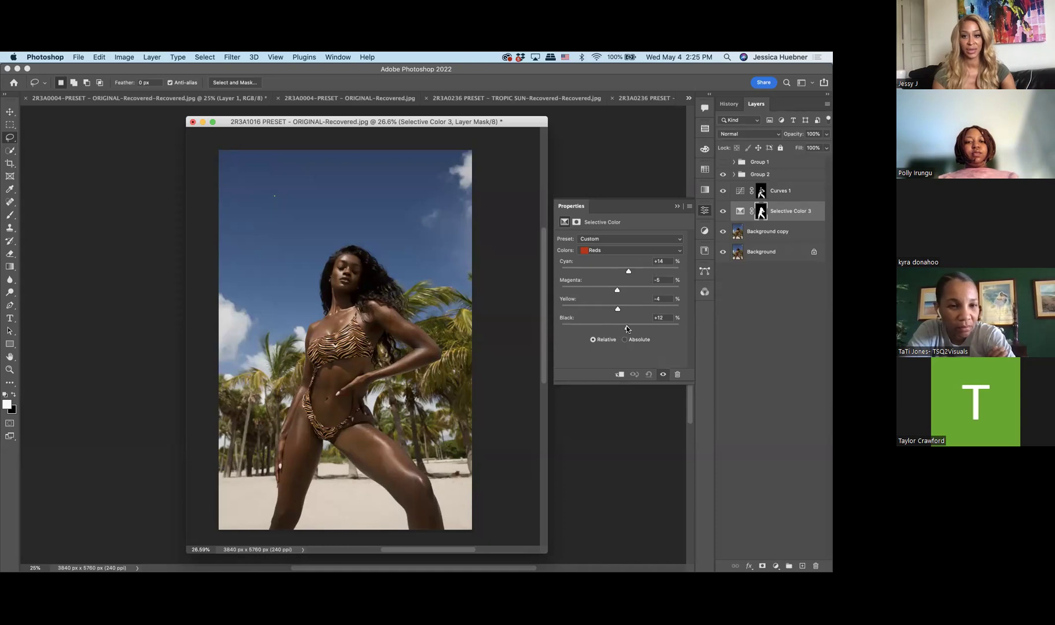
Compare the photo with and without the Selective Color 3 layer and Group 2.
{"action": "left_click", "coordinate": [722, 210]}
{"action": "left_click", "coordinate": [722, 210]}
{"action": "left_click", "coordinate": [722, 210]}
{"action": "left_click", "coordinate": [723, 210]}
{"action": "left_click", "coordinate": [722, 210]}
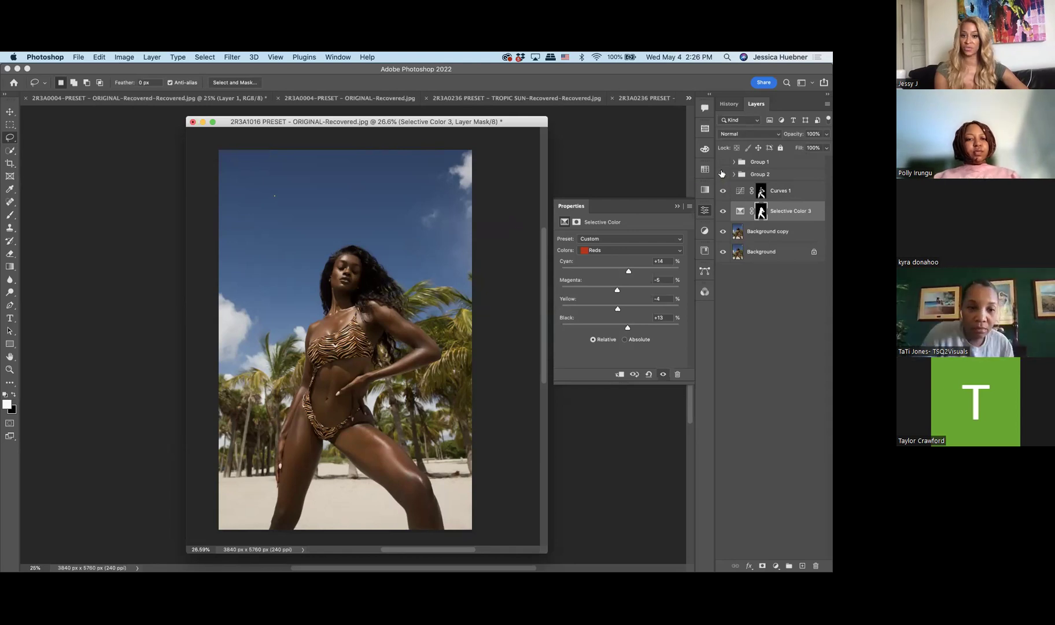
{"action": "left_click", "coordinate": [722, 174]}
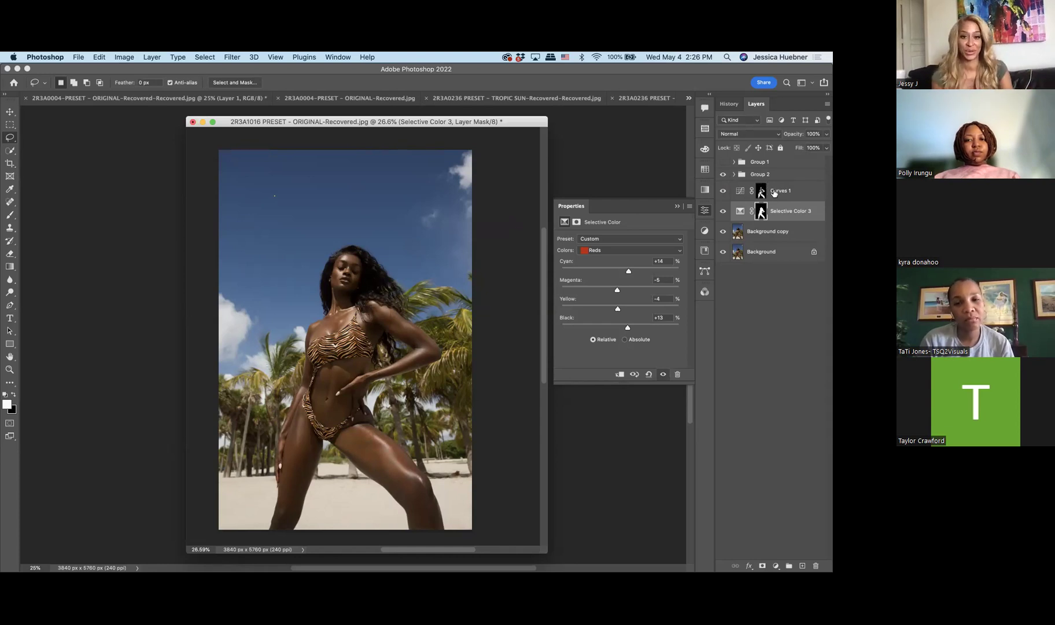
Add a Black & White adjustment layer directly above the Selective Color 3 layer.
{"action": "left_click", "coordinate": [776, 565]}
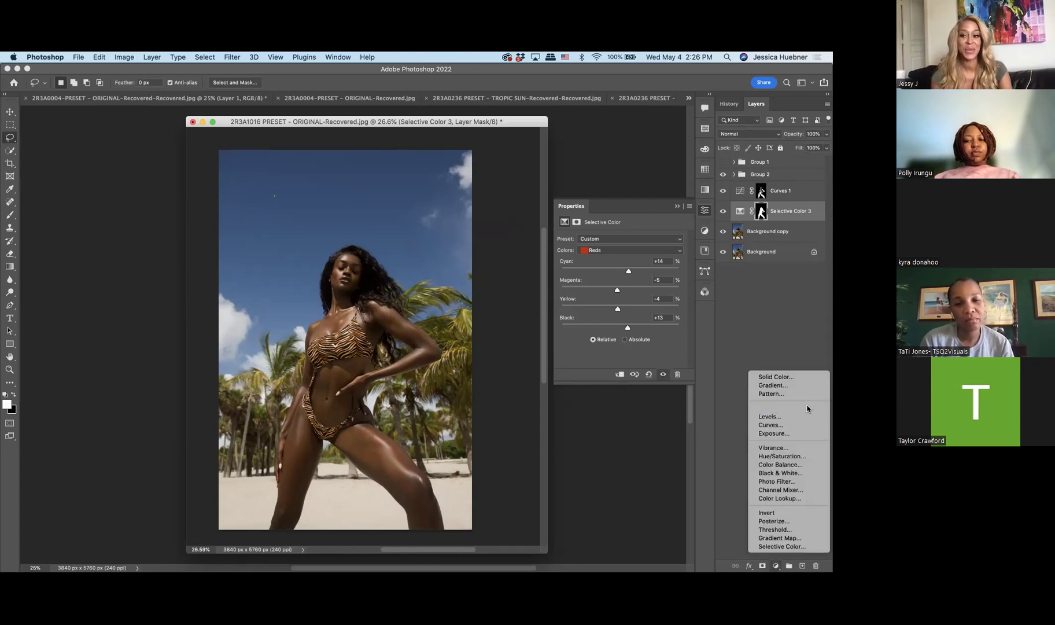
{"action": "left_click", "coordinate": [782, 215]}
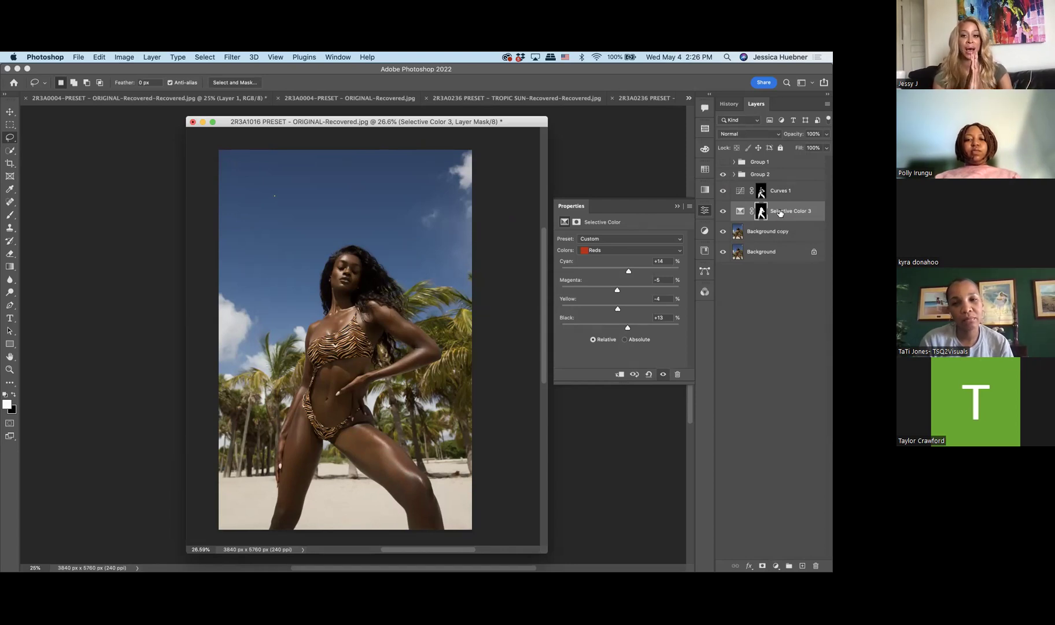
{"action": "left_click", "coordinate": [773, 568]}
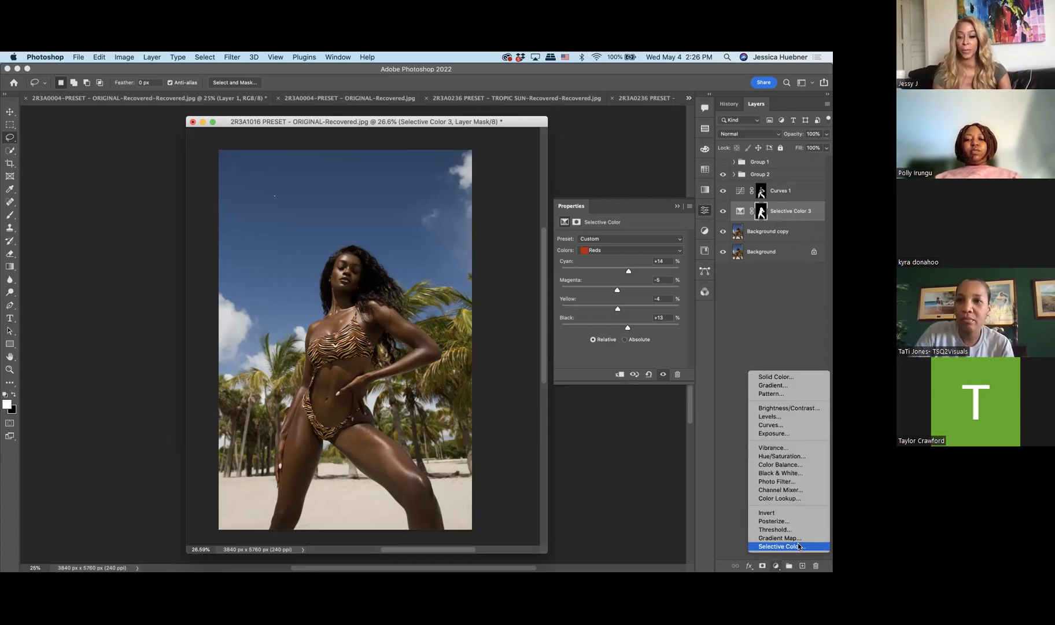
{"action": "left_click", "coordinate": [786, 473]}
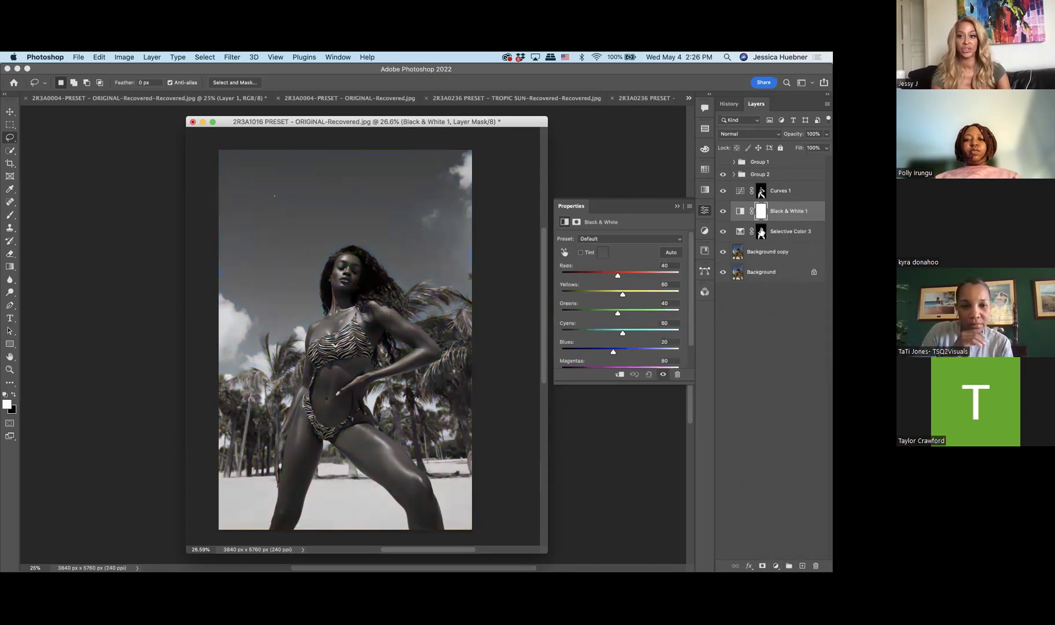
Replace the Black & White layer's blank mask with one made from the Selective Color 3 mask's selection of the woman.
{"action": "left_click_drag", "start_coordinate": [762, 232], "coordinate": [764, 236]}
{"action": "left_click", "coordinate": [764, 236], "text": "super"}
{"action": "left_click", "coordinate": [761, 211]}
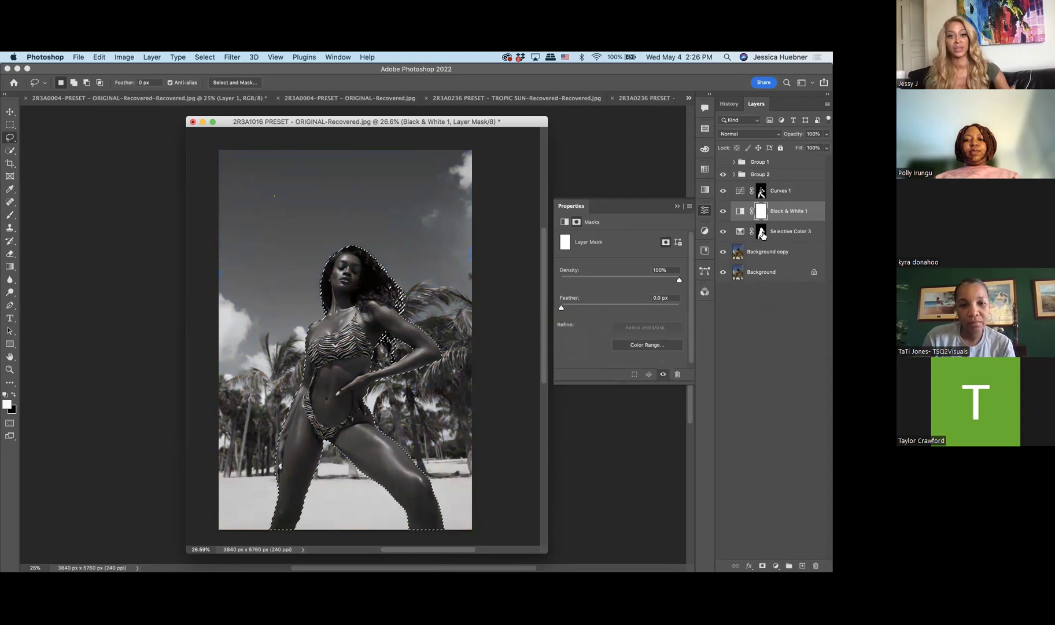
{"action": "right_click", "coordinate": [760, 219]}
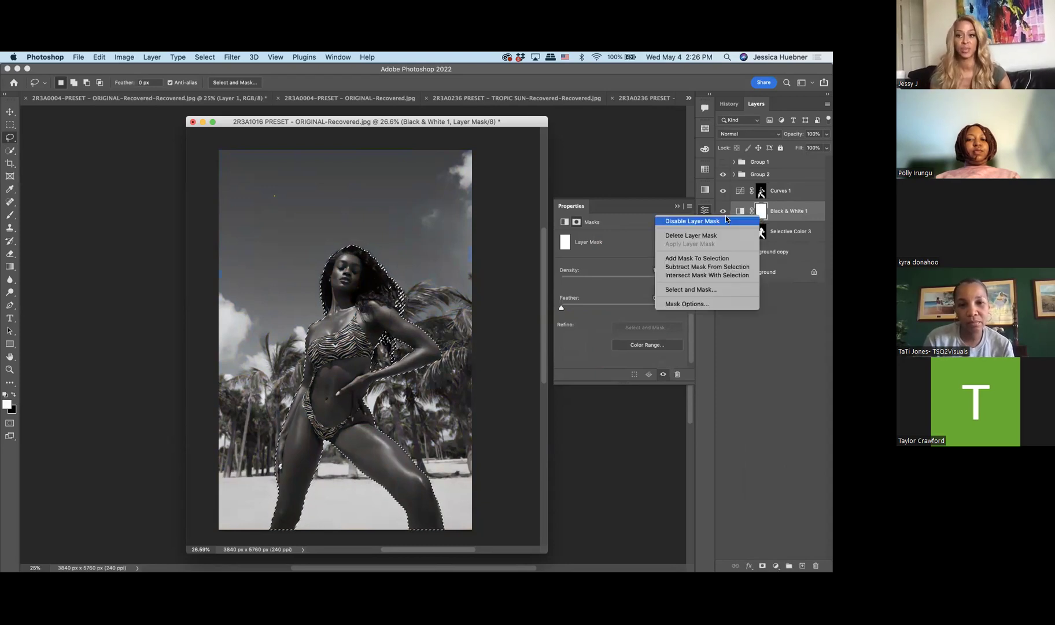
{"action": "left_click", "coordinate": [727, 235]}
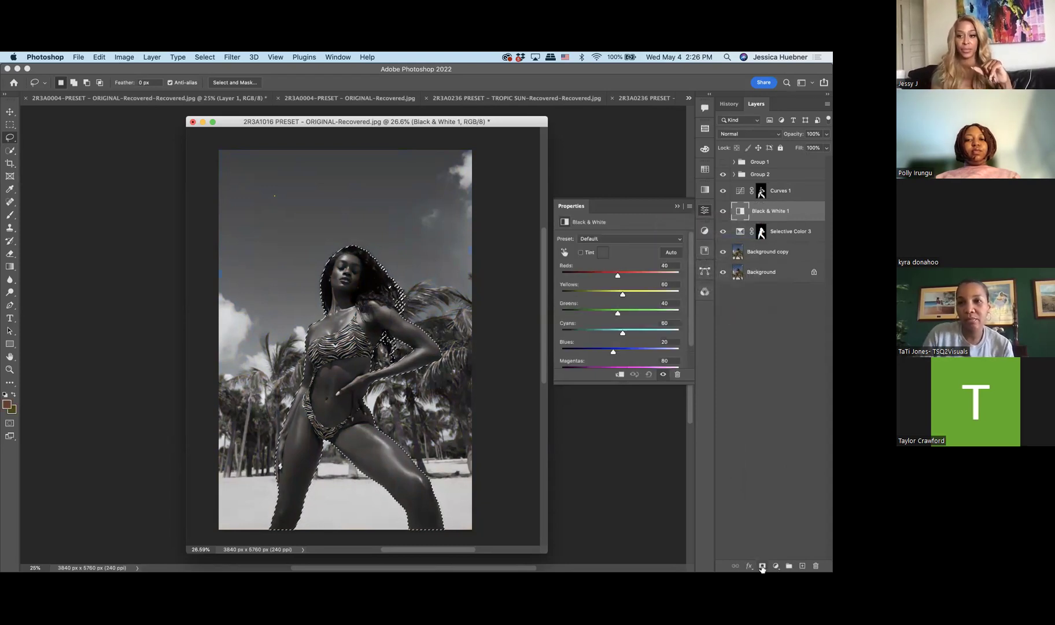
{"action": "left_click", "coordinate": [763, 566]}
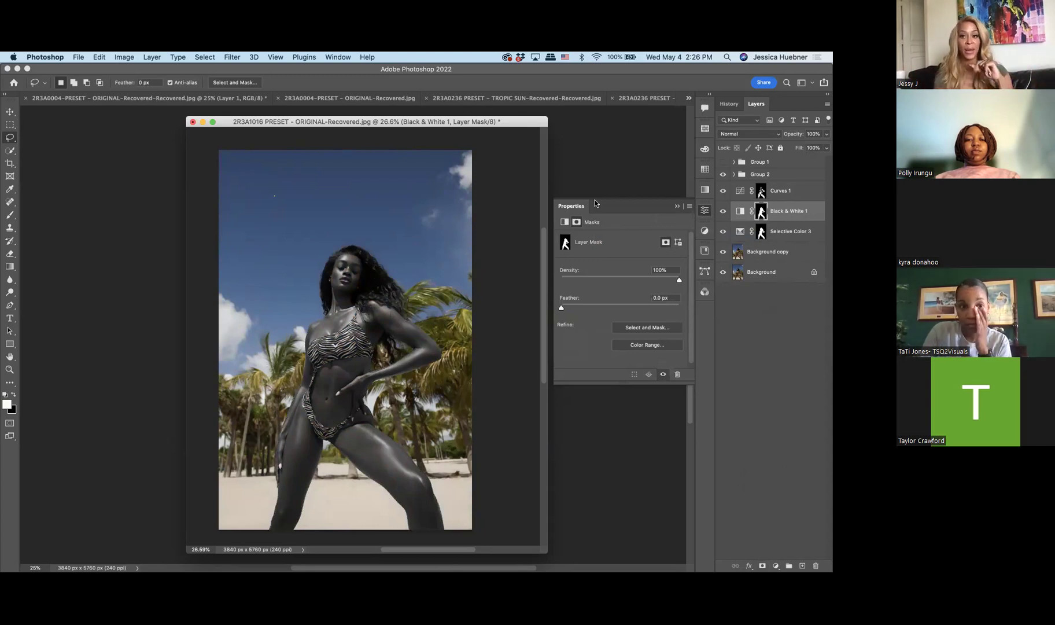
Set the Black & White layer's blend mode to Luminosity, with Reds at 23 and Yellows at 39.
{"action": "left_click", "coordinate": [736, 134]}
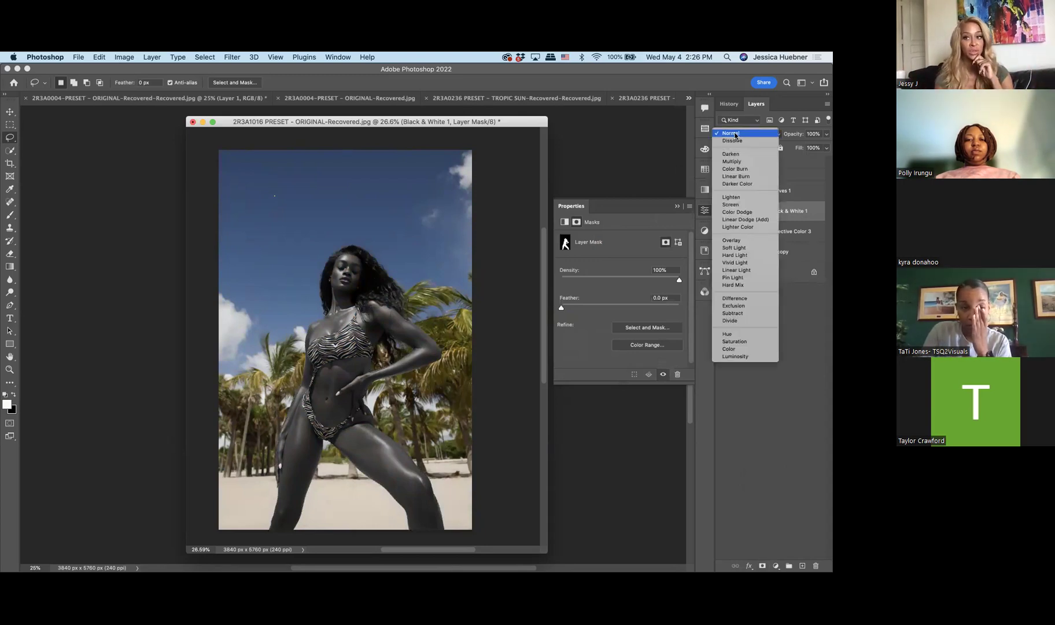
{"action": "left_click", "coordinate": [734, 356]}
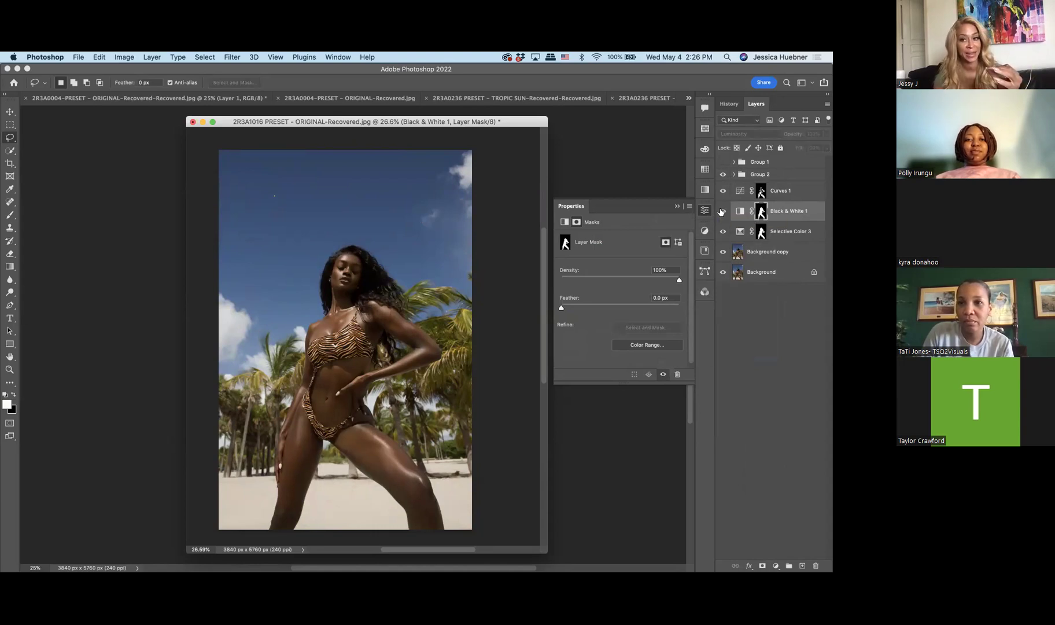
{"action": "left_click", "coordinate": [741, 211]}
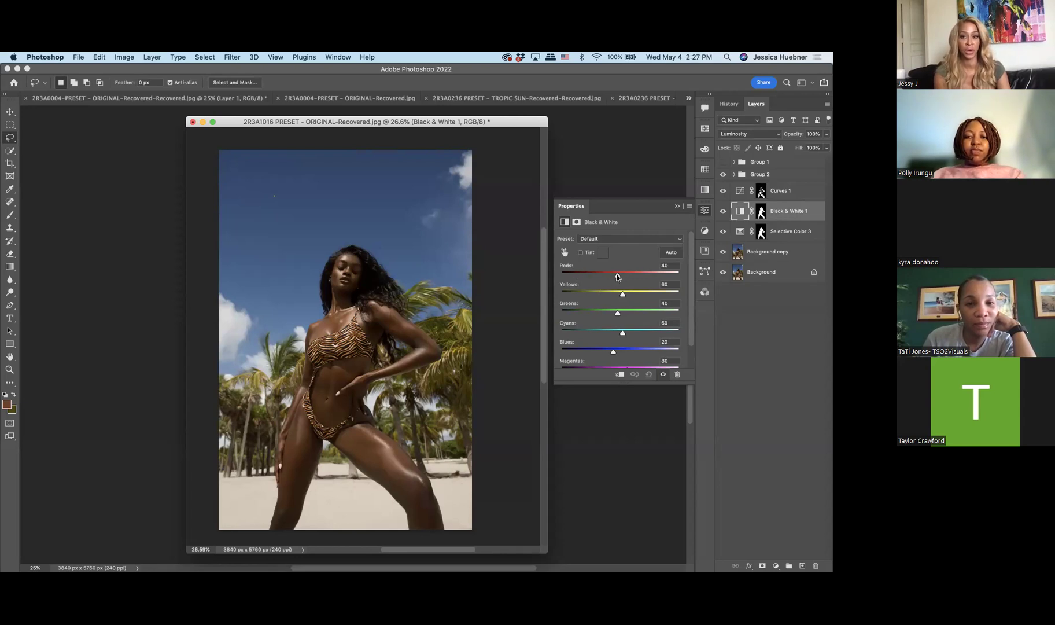
{"action": "left_click_drag", "start_coordinate": [617, 277], "coordinate": [614, 277]}
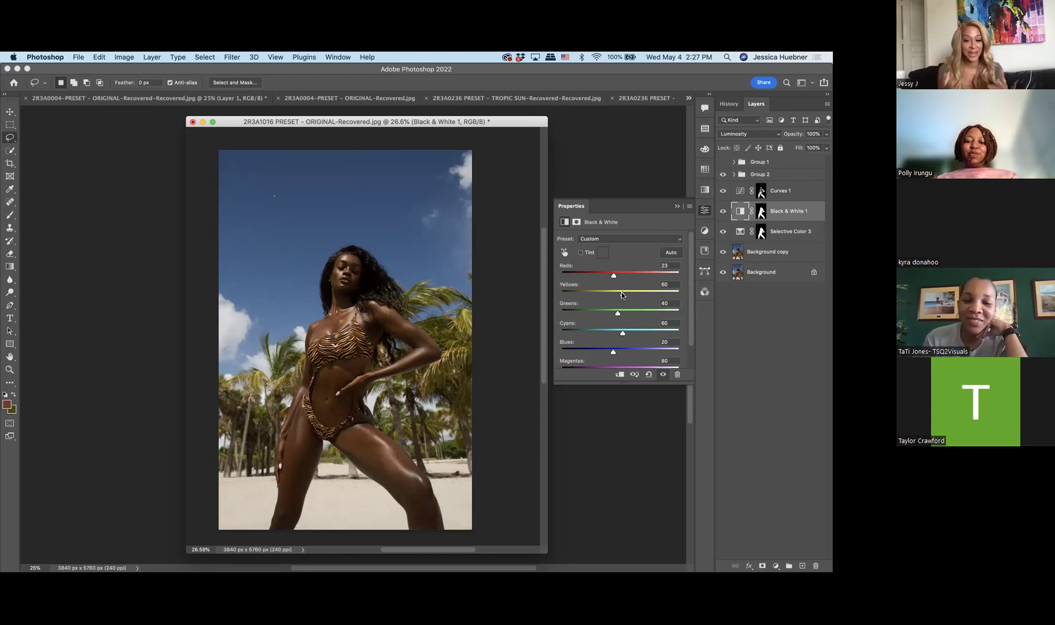
{"action": "left_click_drag", "start_coordinate": [621, 291], "coordinate": [618, 295]}
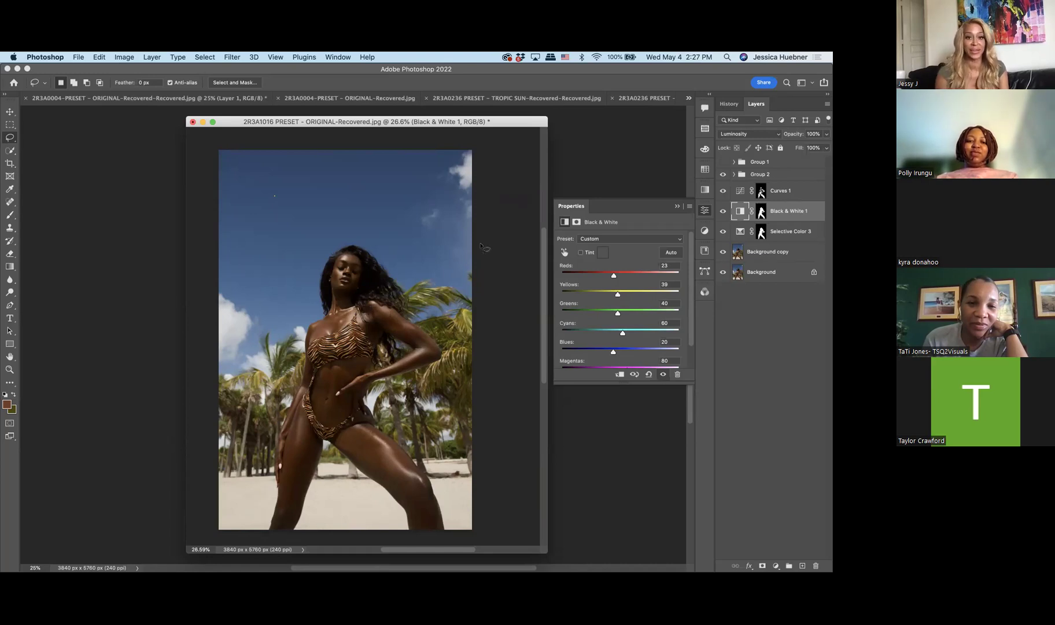
{"action": "scroll", "coordinate": [375, 335], "scroll_direction": "up", "scroll_amount": 5}
{"action": "scroll", "coordinate": [375, 335], "scroll_direction": "down", "scroll_amount": 4}
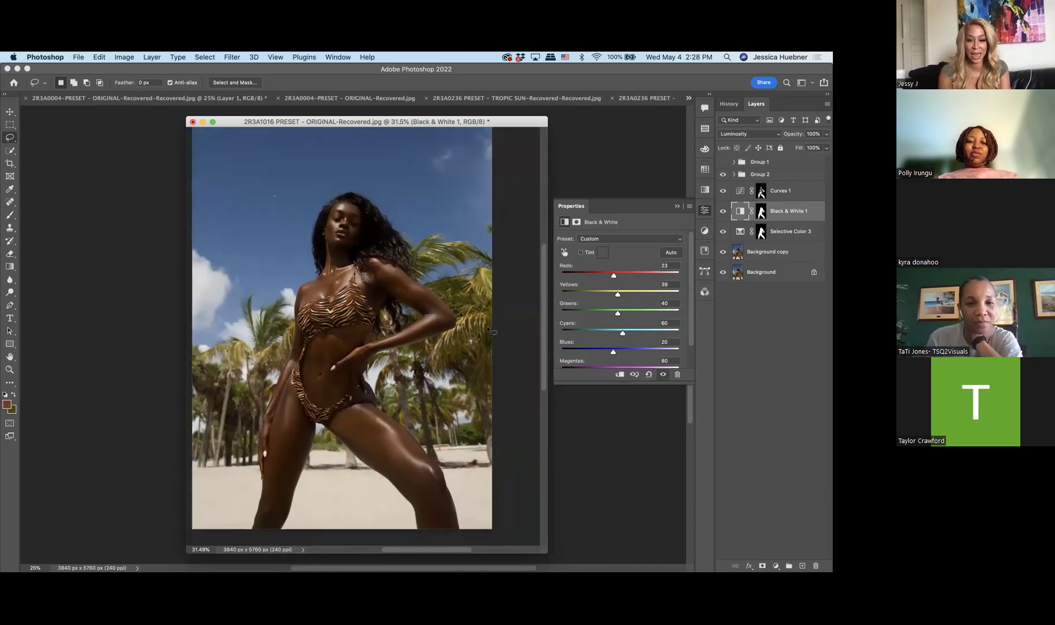
Add a Hue/Saturation adjustment layer directly above the Black & White layer.
{"action": "left_click", "coordinate": [677, 207]}
{"action": "left_click", "coordinate": [776, 566]}
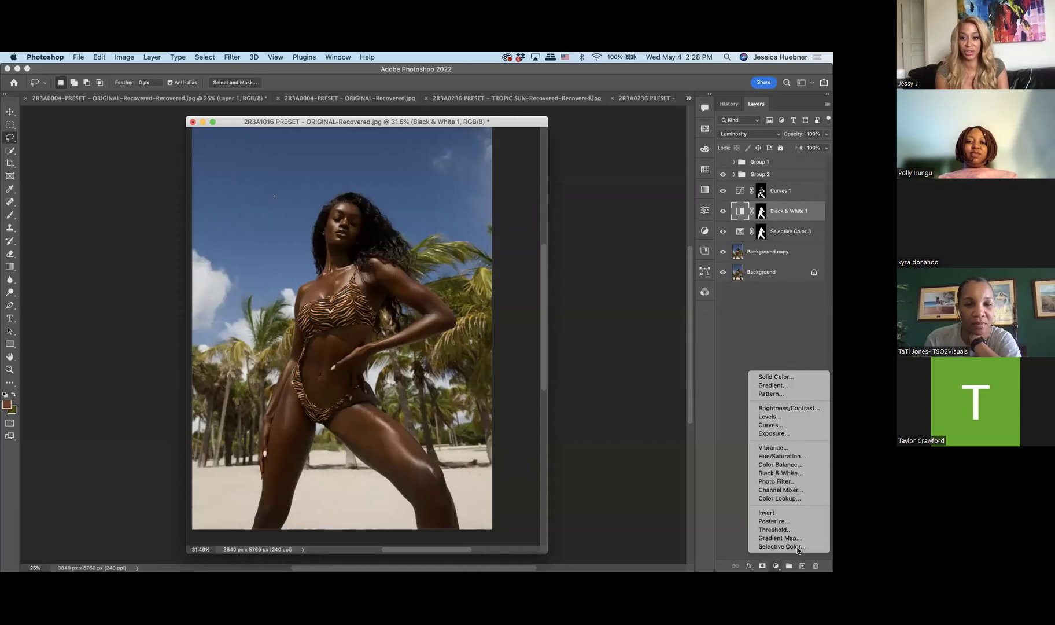
{"action": "left_click", "coordinate": [782, 457]}
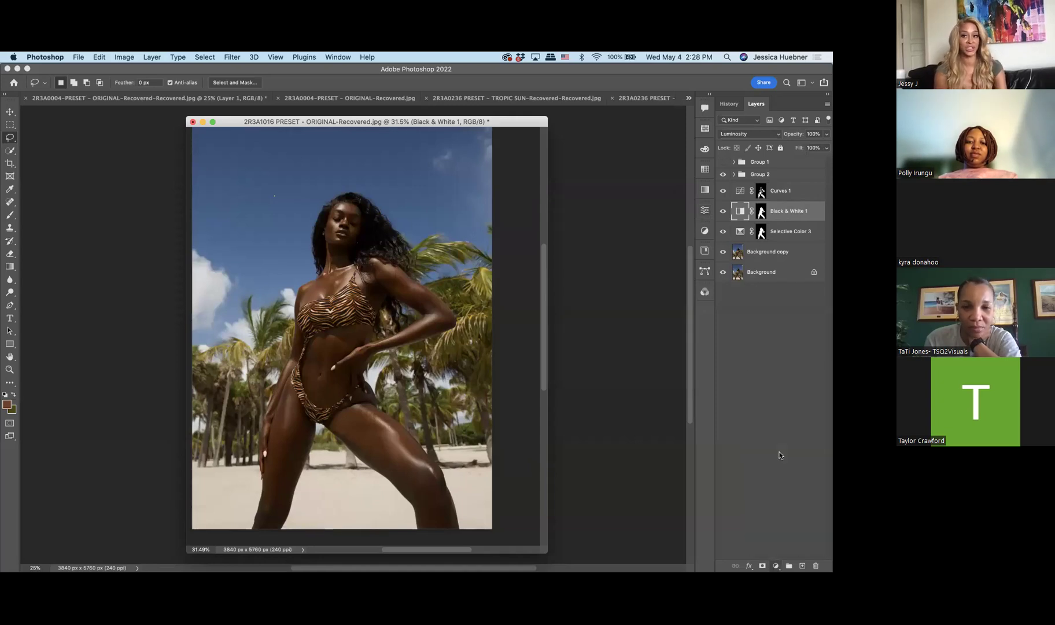
Replace the Hue/Saturation layer's blank mask with one made from the existing mask selection of the woman.
{"action": "left_click", "coordinate": [762, 233], "text": "super"}
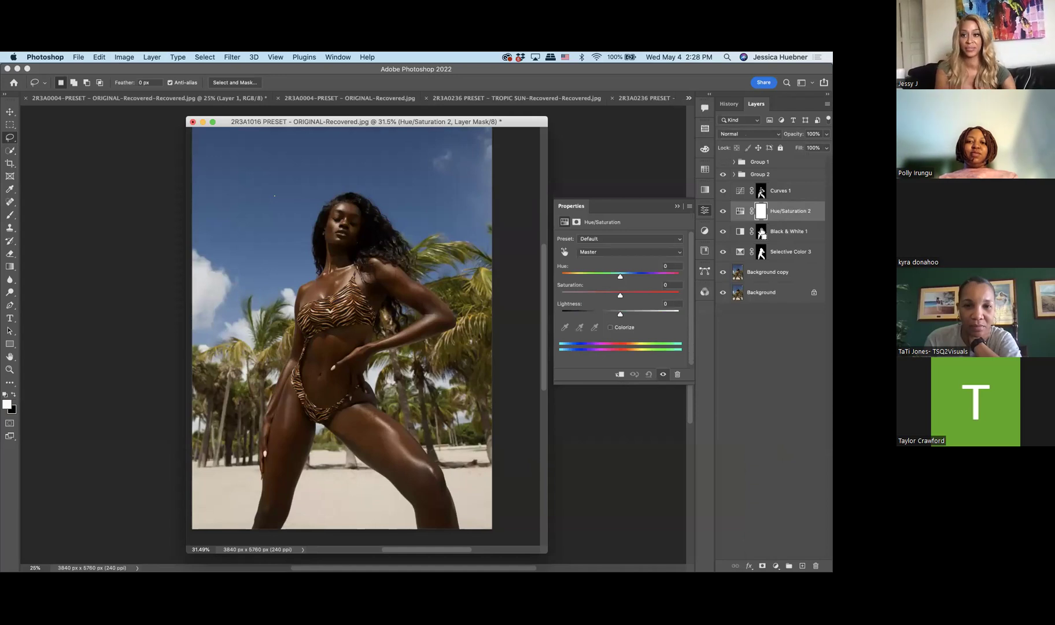
{"action": "left_click", "coordinate": [761, 214]}
{"action": "right_click", "coordinate": [762, 214]}
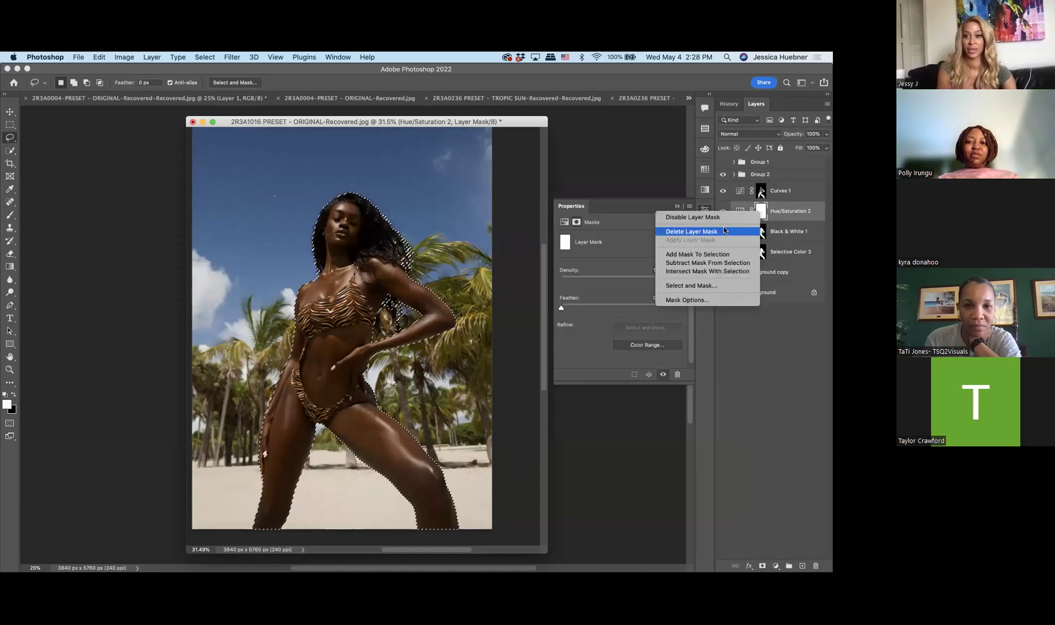
{"action": "left_click", "coordinate": [753, 233]}
{"action": "left_click", "coordinate": [762, 565]}
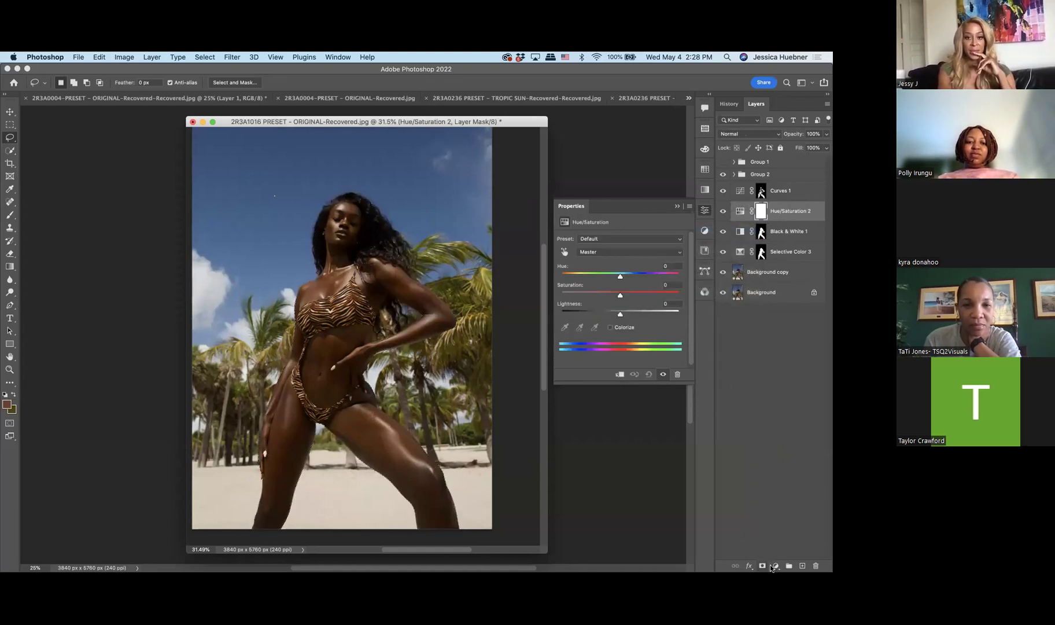
Set the saturation of the new Hue/Saturation adjustment to -11, with hue at 0.
{"action": "left_click", "coordinate": [741, 212]}
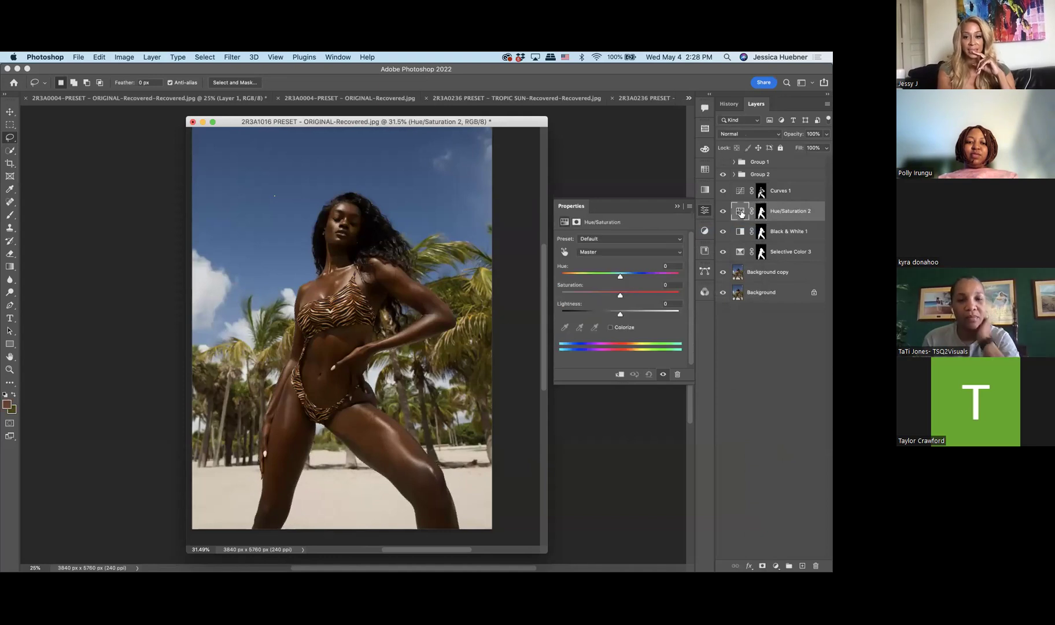
{"action": "left_click", "coordinate": [618, 279]}
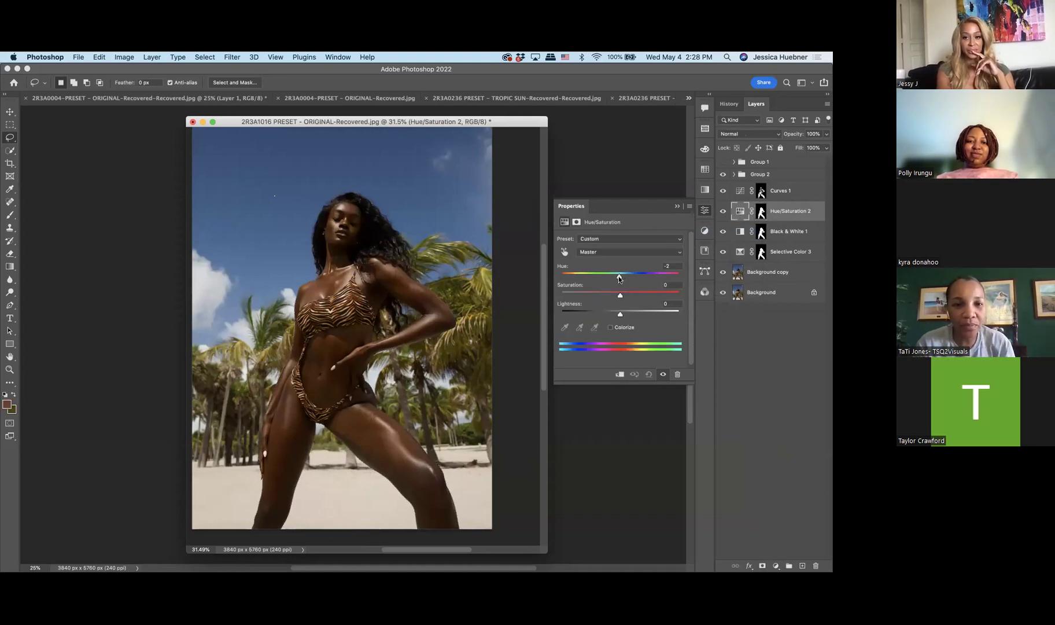
{"action": "left_click_drag", "start_coordinate": [618, 277], "coordinate": [617, 298]}
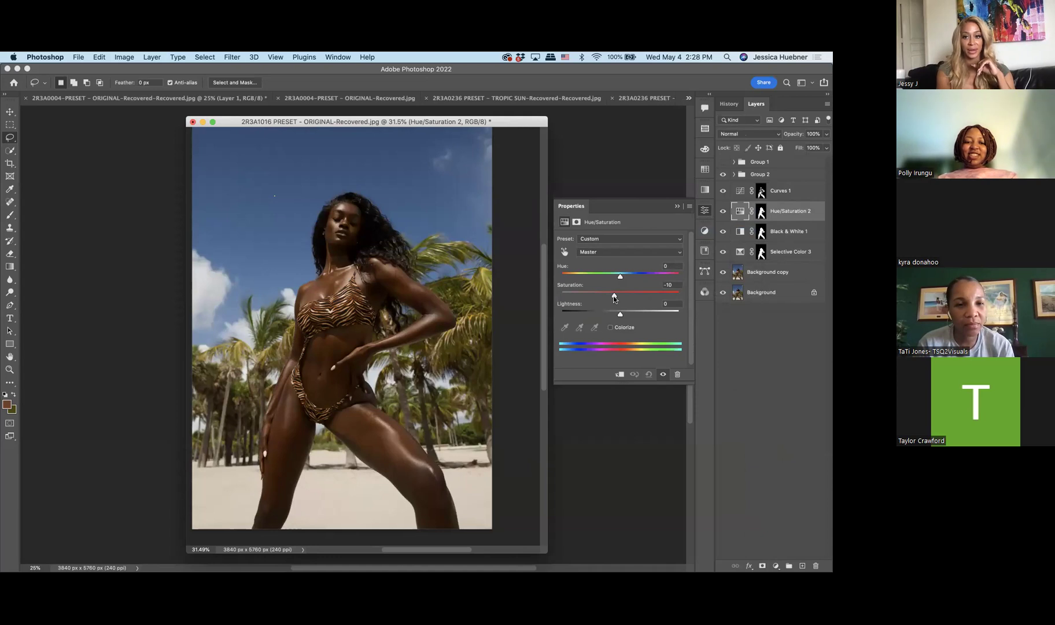
{"action": "left_click_drag", "start_coordinate": [613, 297], "coordinate": [613, 297]}
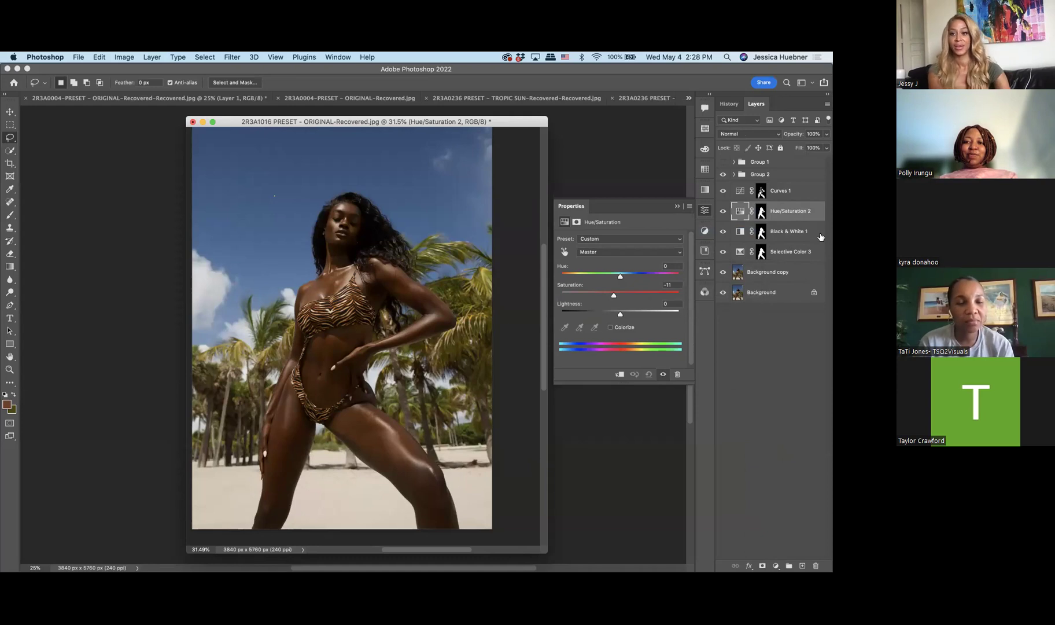
Group the Hue/Saturation, Black & White and Selective Color layers and move the group above Group 2.
{"action": "left_click", "coordinate": [804, 251], "text": "shift"}
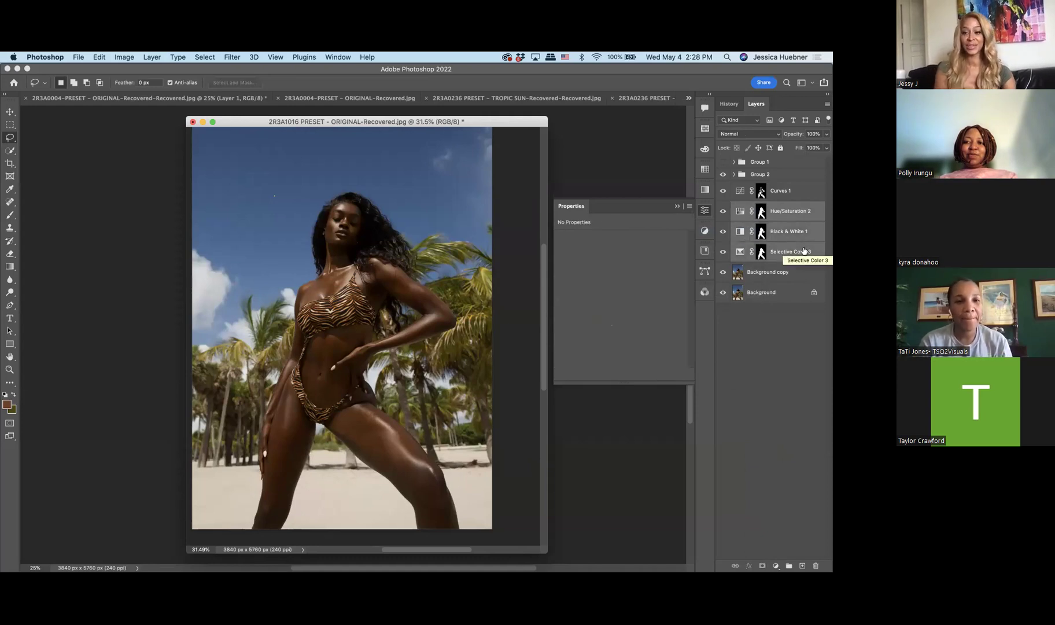
{"action": "left_click_drag", "start_coordinate": [785, 253], "coordinate": [789, 565]}
{"action": "left_click_drag", "start_coordinate": [778, 207], "coordinate": [789, 170]}
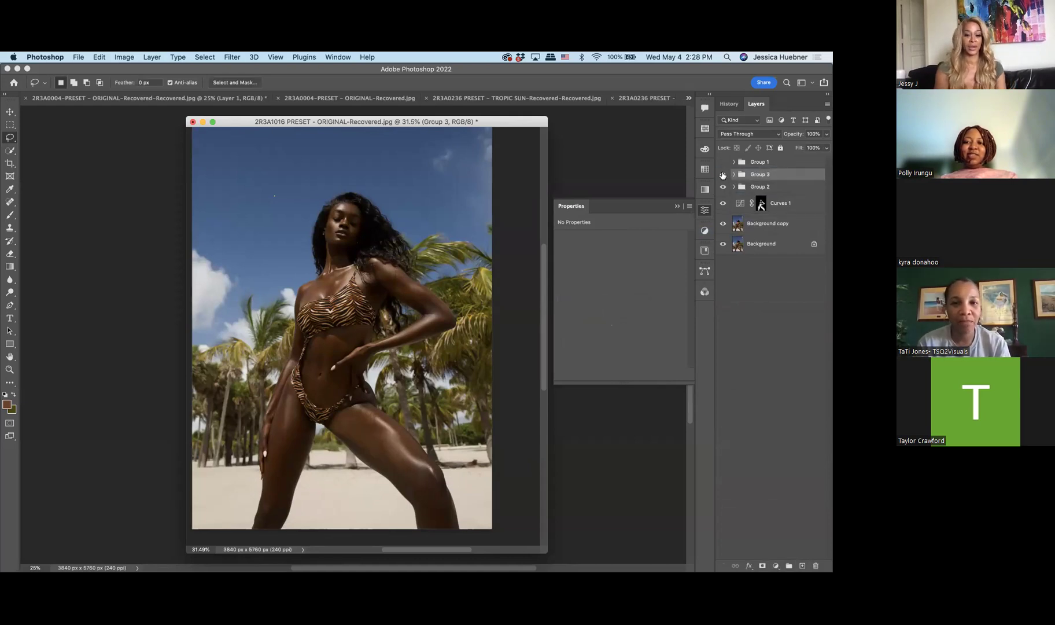
Compare the photo with and without the new skin-tone group, and examine the skin up close and at full view.
{"action": "left_click", "coordinate": [723, 174]}
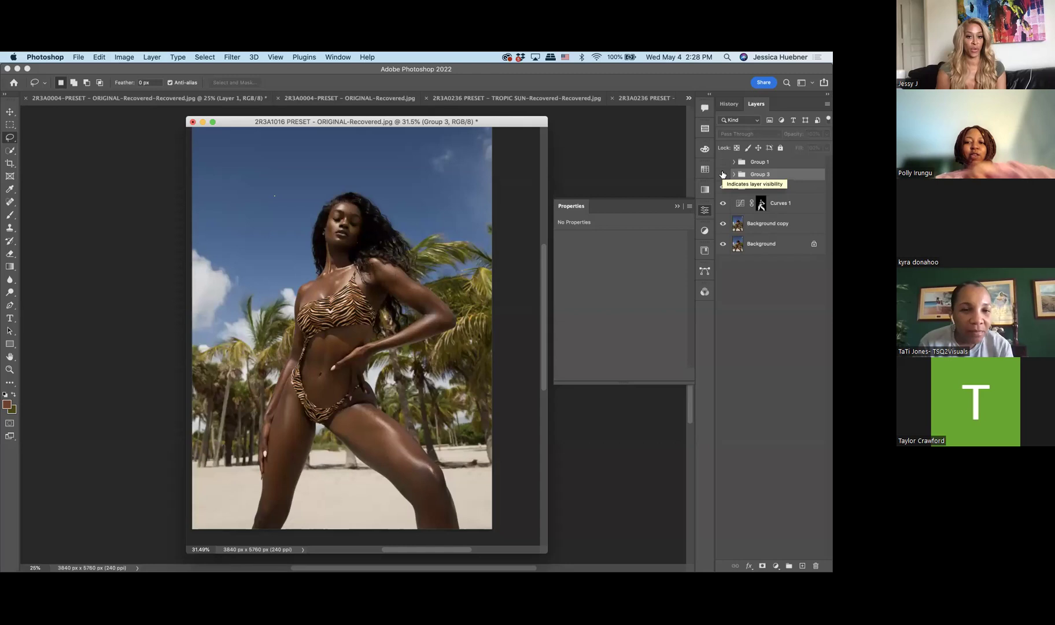
{"action": "left_click", "coordinate": [723, 175]}
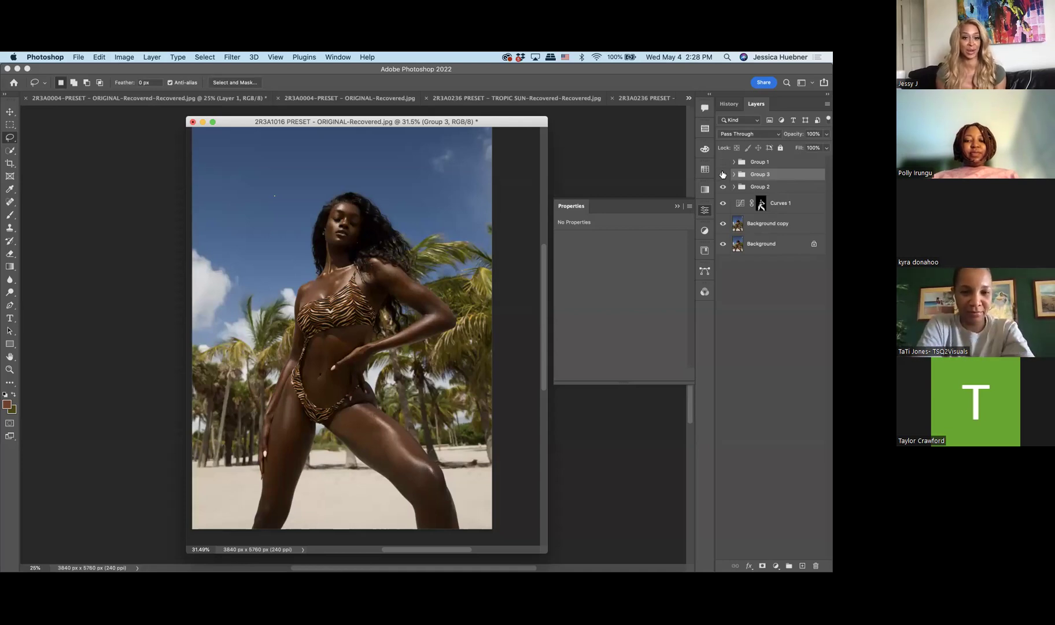
{"action": "left_click", "coordinate": [723, 174]}
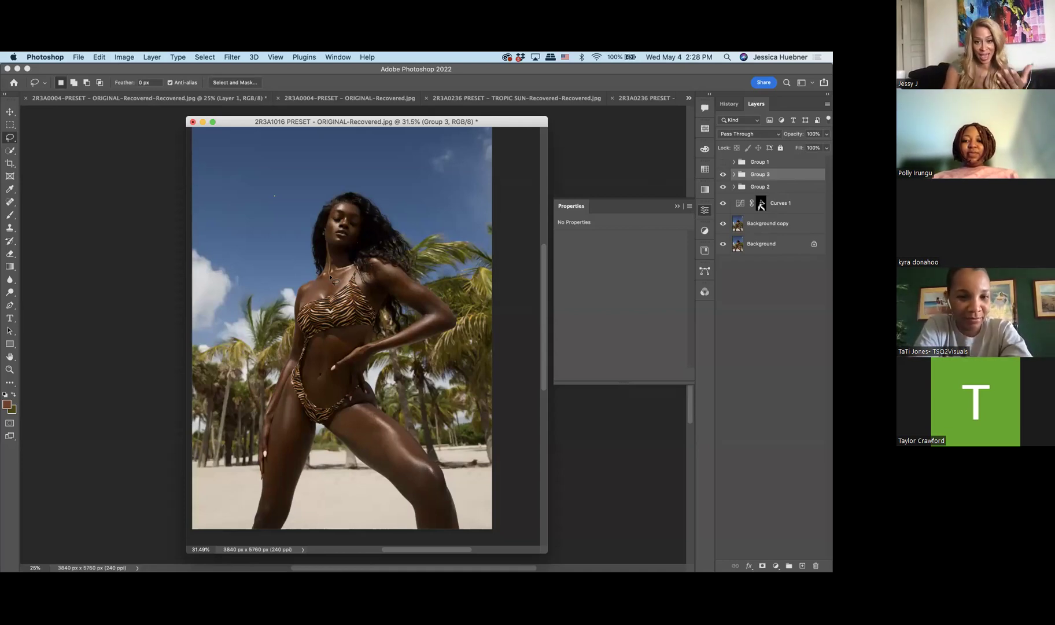
{"action": "scroll", "coordinate": [331, 277], "scroll_direction": "up", "scroll_amount": 2}
{"action": "scroll", "coordinate": [331, 278], "scroll_direction": "up", "scroll_amount": 2}
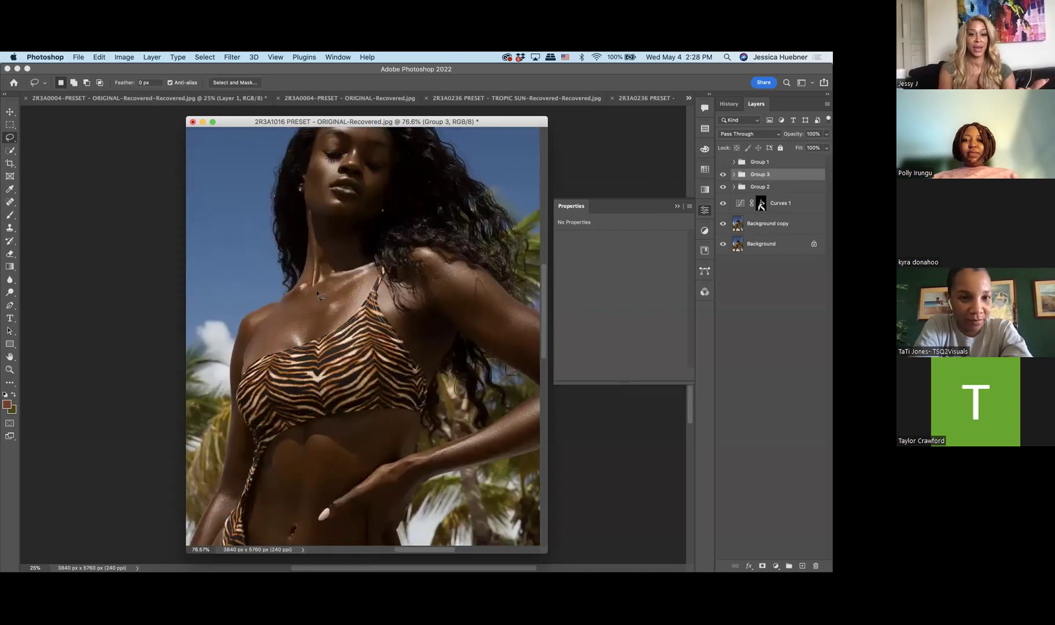
{"action": "scroll", "coordinate": [327, 331], "scroll_direction": "down", "scroll_amount": 3}
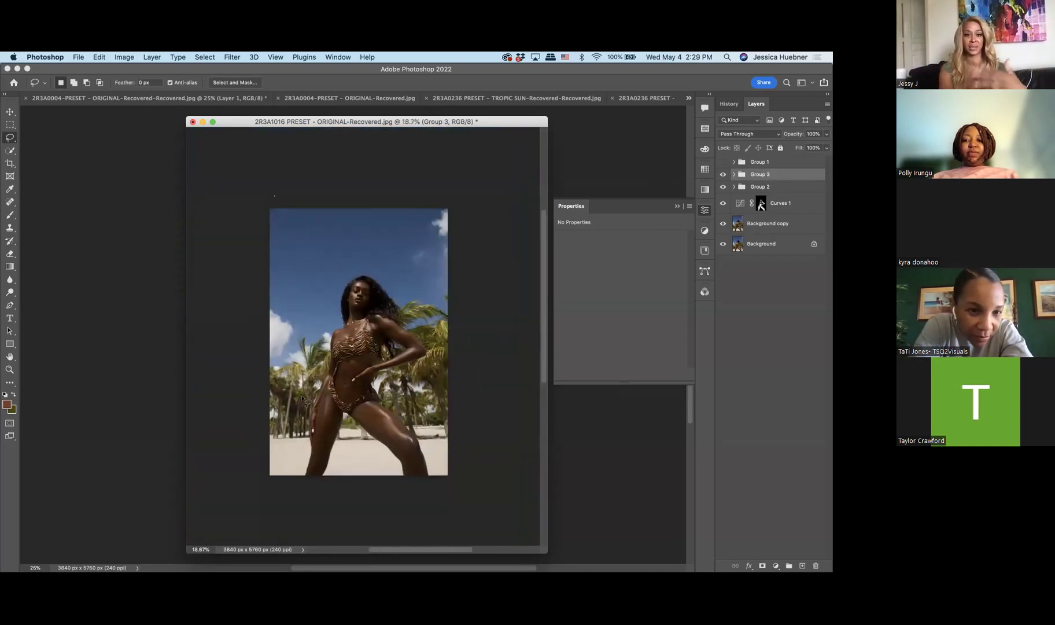
Compare the woman's skin tone with Group 3 turned off and on at a closer view.
{"action": "scroll", "coordinate": [363, 340], "scroll_direction": "up", "scroll_amount": 3}
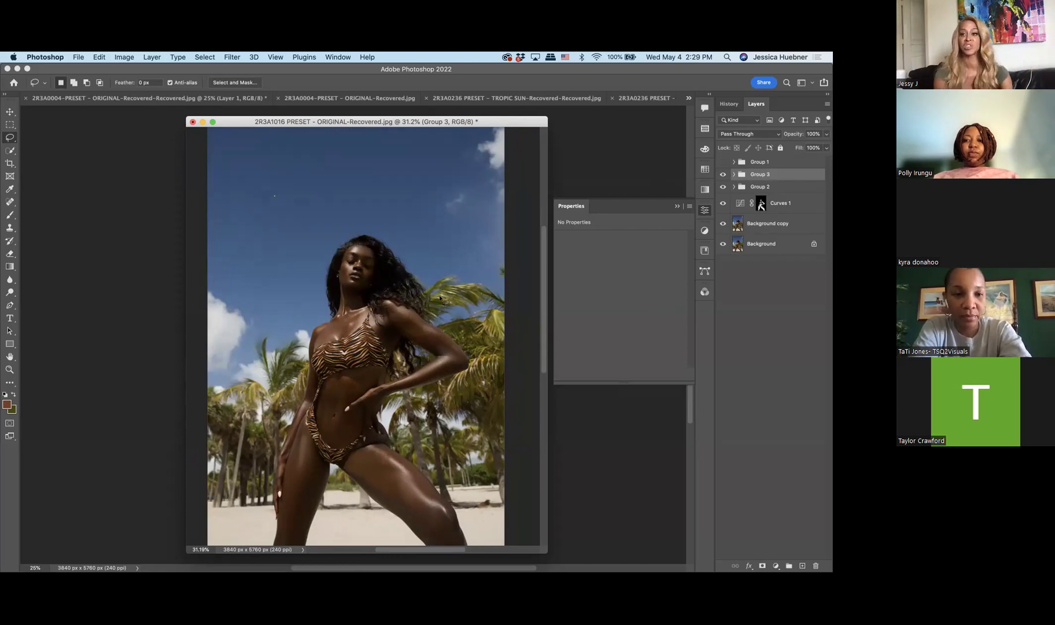
{"action": "left_click", "coordinate": [723, 174]}
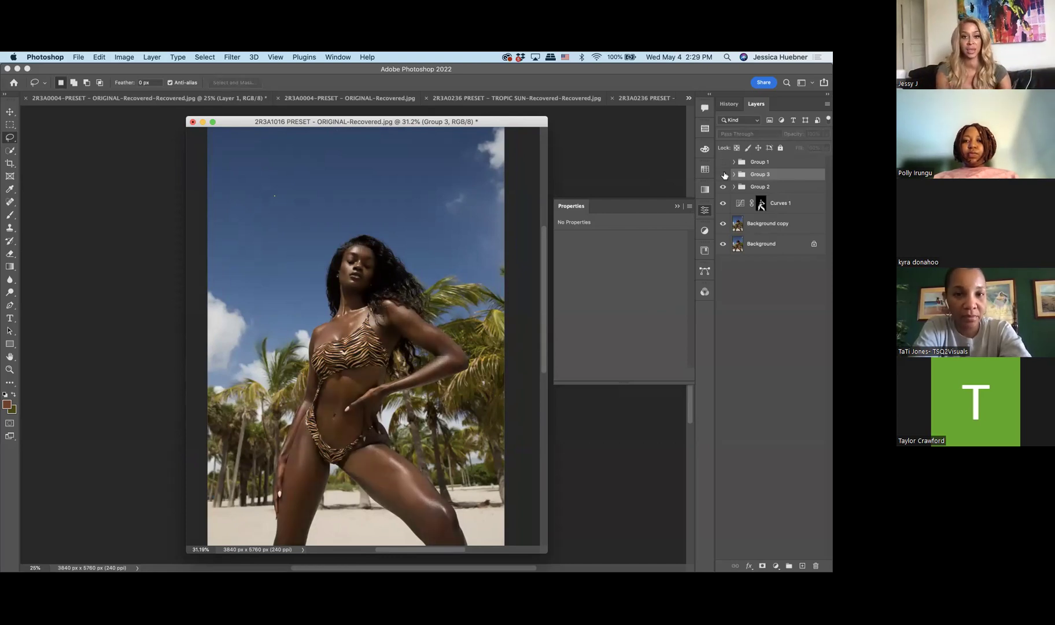
{"action": "left_click", "coordinate": [724, 175]}
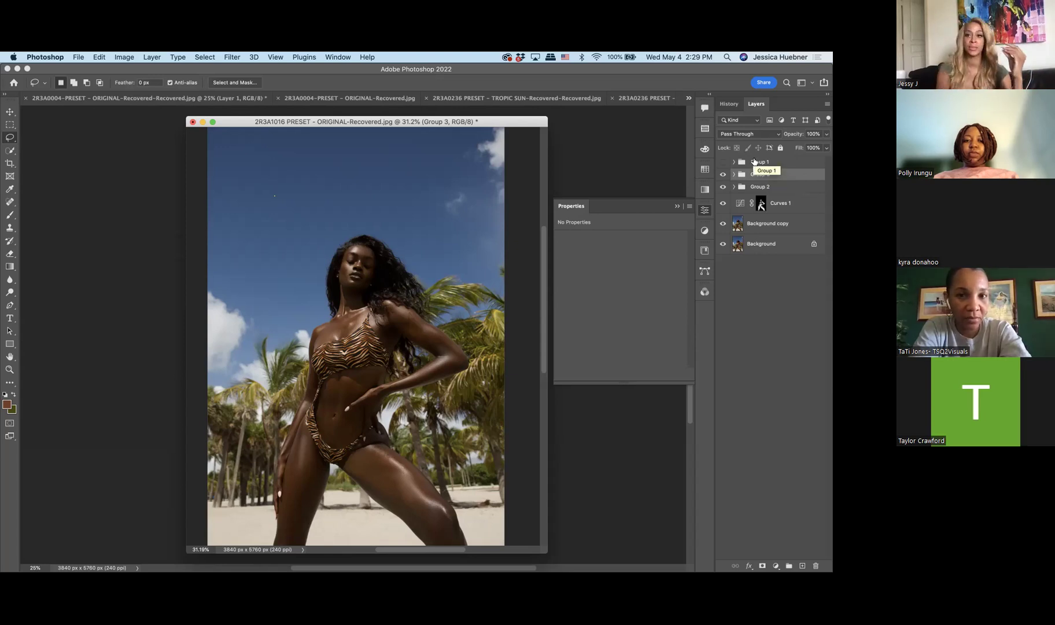
{"action": "left_click", "coordinate": [734, 174]}
{"action": "left_click", "coordinate": [735, 175]}
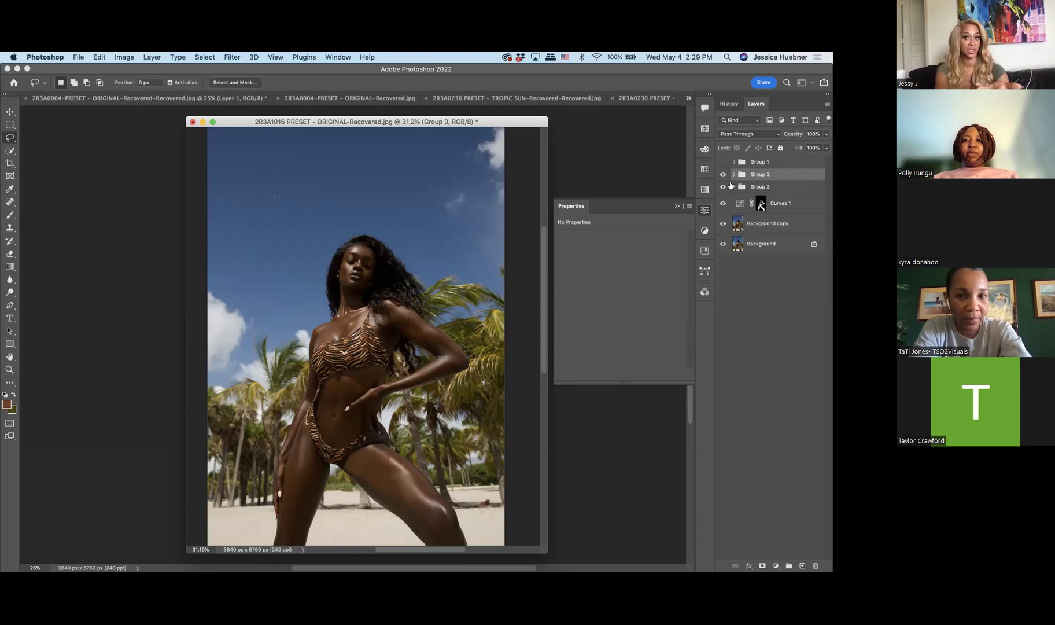
{"action": "left_click", "coordinate": [723, 175]}
{"action": "left_click", "coordinate": [724, 175]}
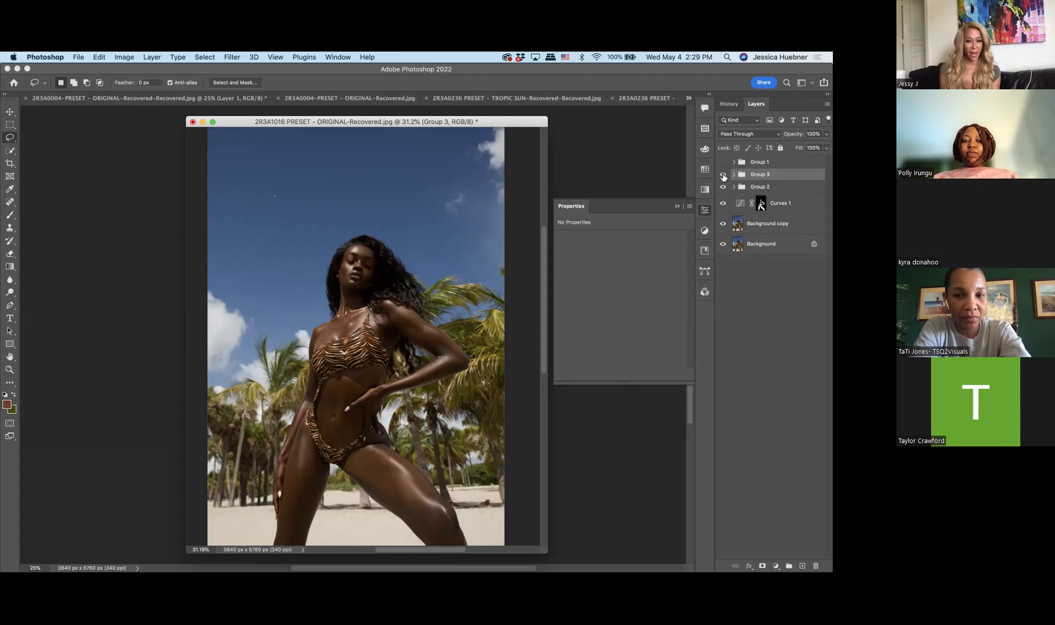
Lower the opacity of Group 3 to 59%.
{"action": "left_click", "coordinate": [826, 134]}
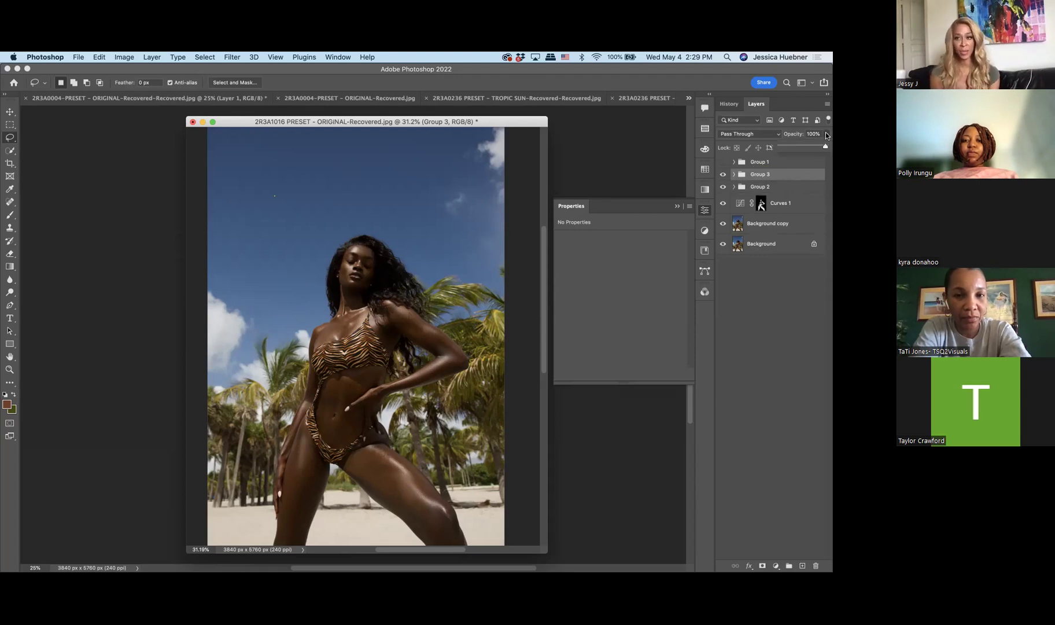
{"action": "left_click_drag", "start_coordinate": [825, 146], "coordinate": [801, 150]}
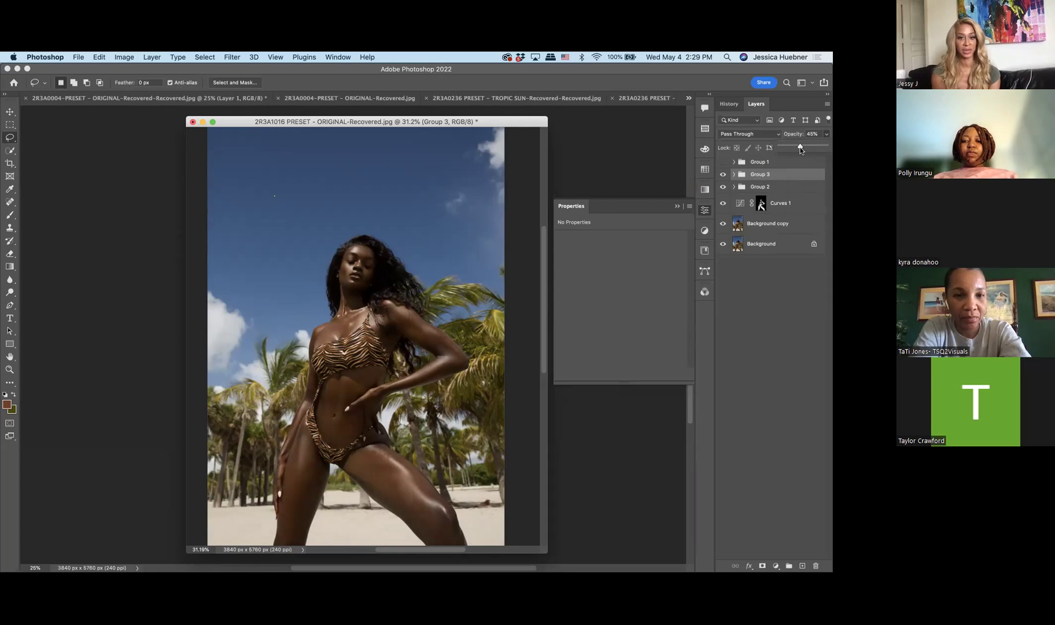
{"action": "left_click_drag", "start_coordinate": [809, 147], "coordinate": [807, 147]}
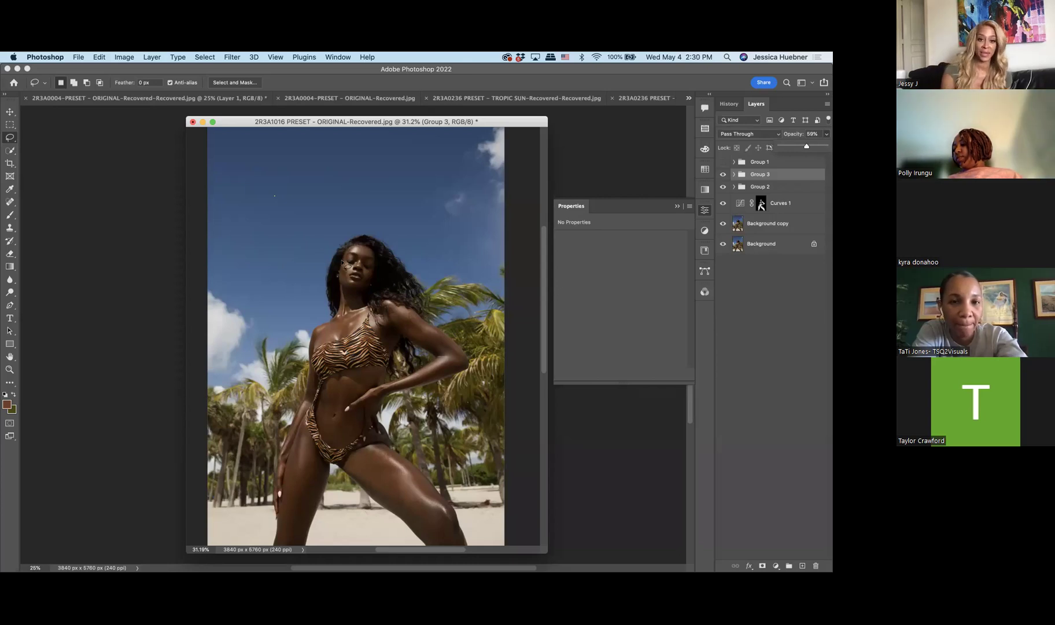
{"action": "left_click", "coordinate": [785, 541]}
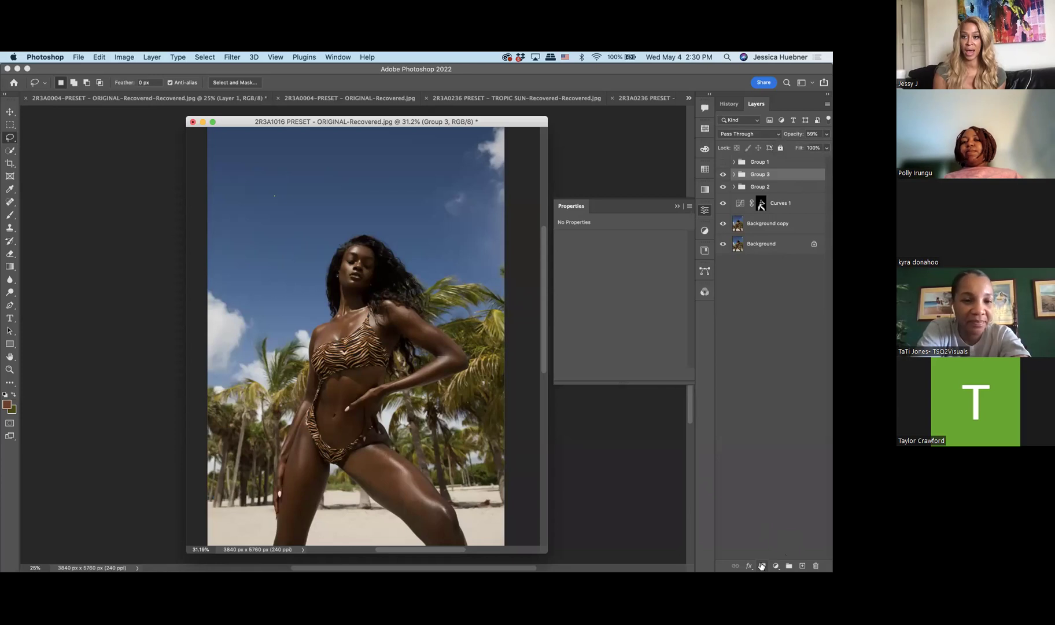
Add a white layer mask to Group 3 and set up an enlarged brush with 38% flow.
{"action": "left_click", "coordinate": [762, 566]}
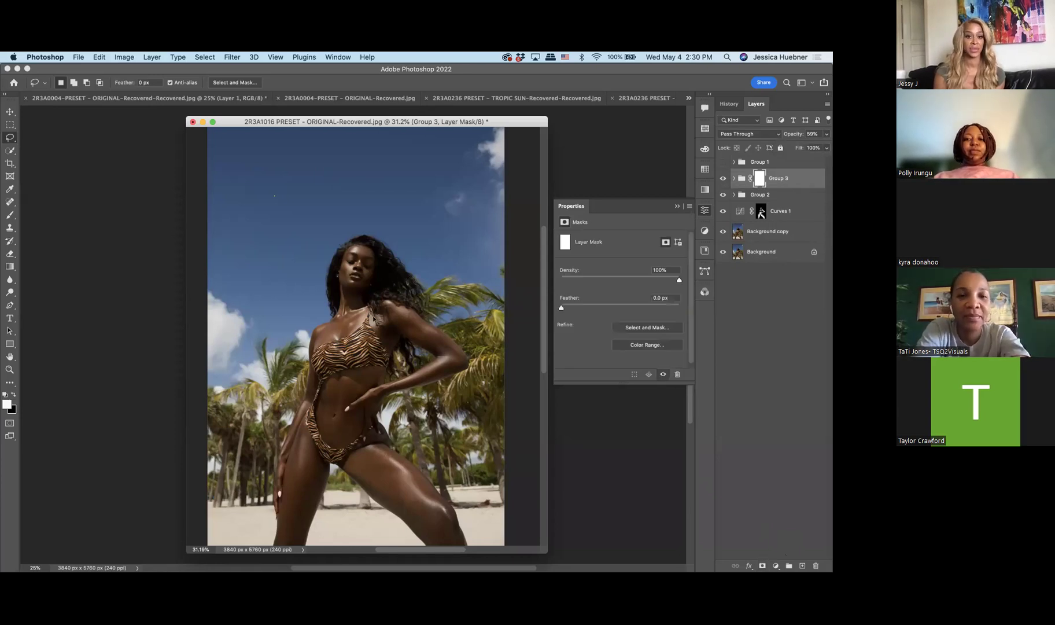
{"action": "key", "text": "b"}
{"action": "key", "text": "bracketright"}
{"action": "key", "text": "bracketright"}
{"action": "key", "text": "bracketright"}
{"action": "key", "text": "bracketright"}
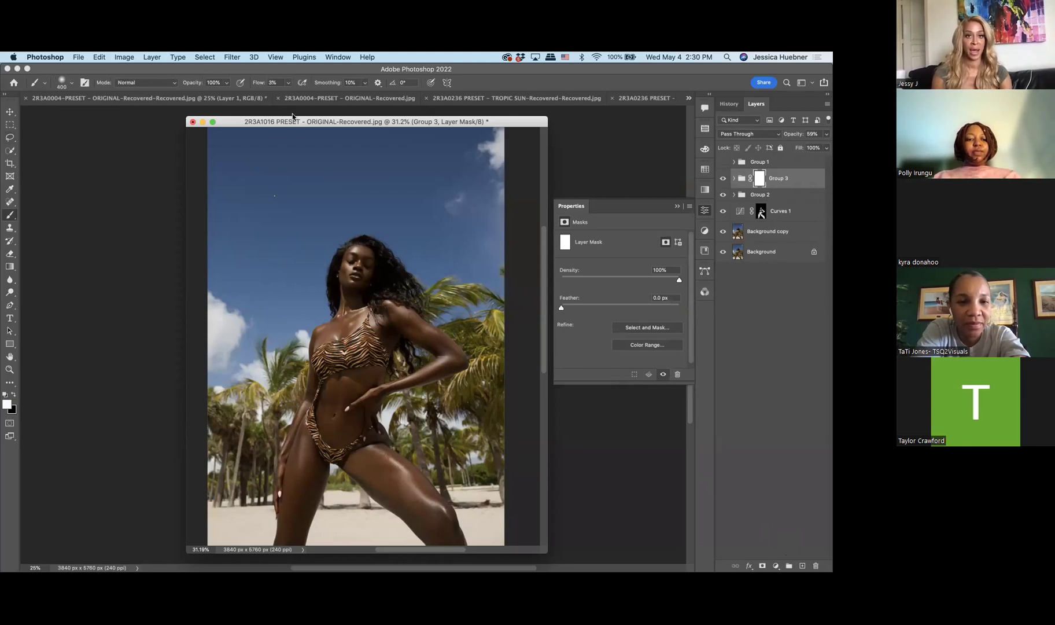
{"action": "left_click", "coordinate": [288, 82]}
{"action": "mouse_move", "coordinate": [287, 94]}
{"action": "left_mouse_down"}
{"action": "mouse_move", "coordinate": [352, 100]}
{"action": "mouse_move", "coordinate": [305, 95]}
{"action": "left_mouse_up"}
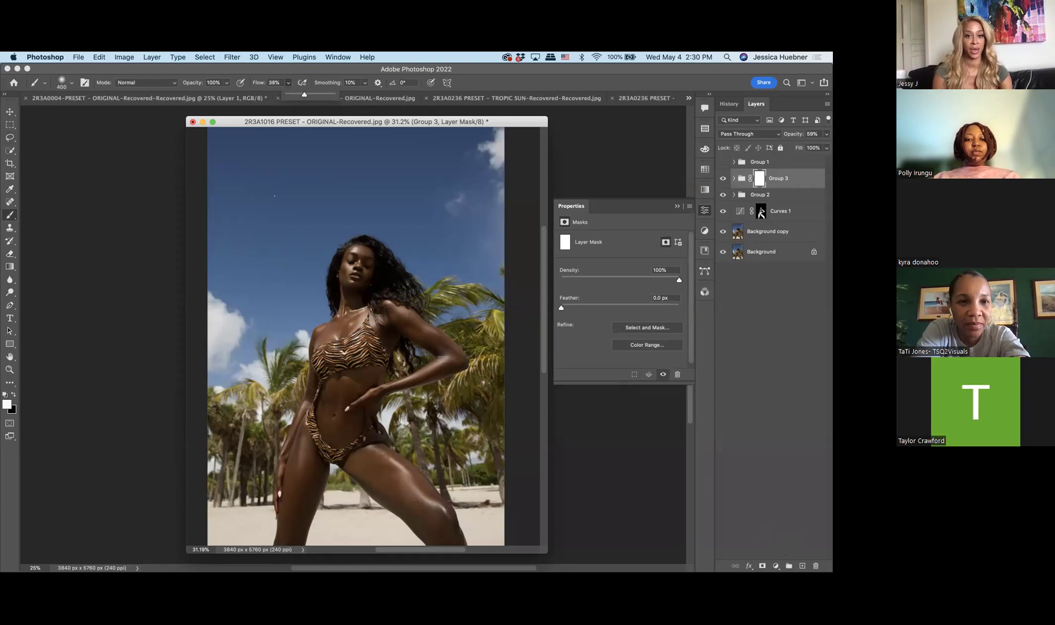
{"action": "key", "text": "bracketleft"}
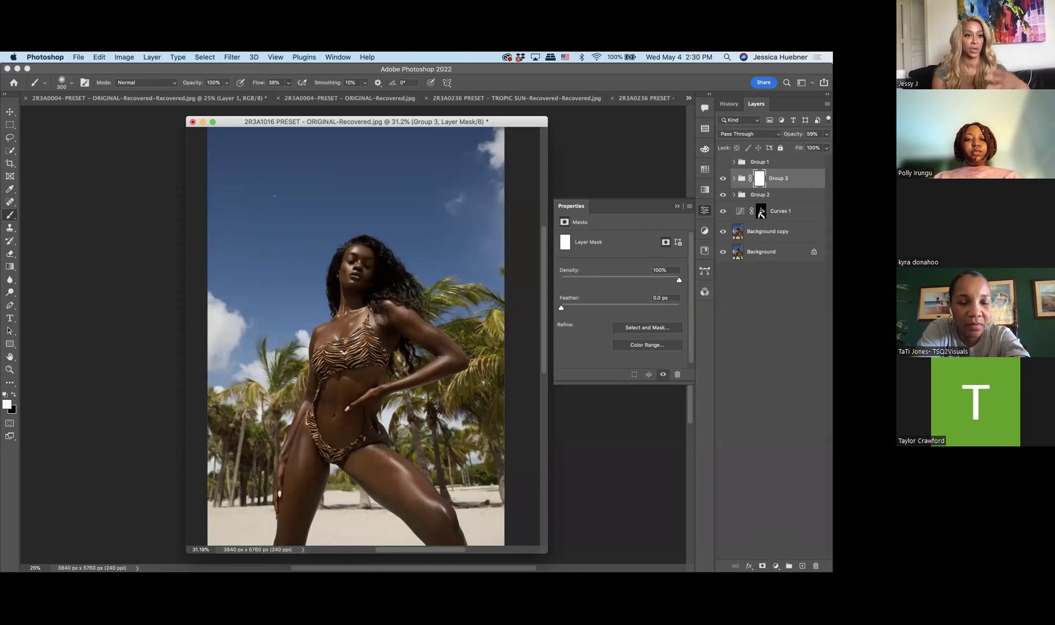
{"action": "left_click", "coordinate": [10, 151]}
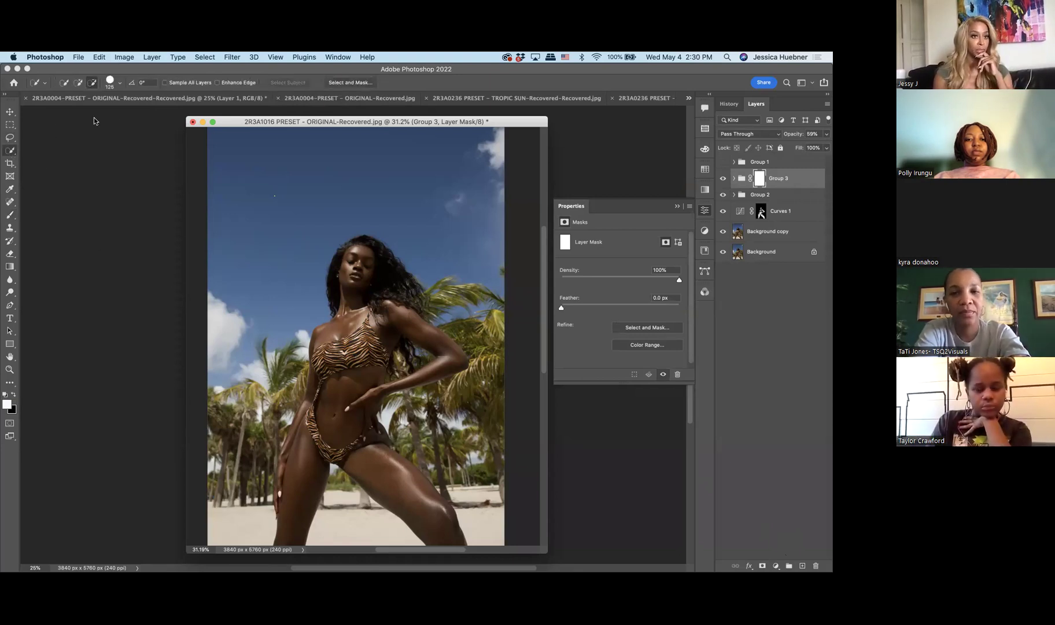
{"action": "right_click", "coordinate": [10, 151]}
{"action": "left_click", "coordinate": [754, 184]}
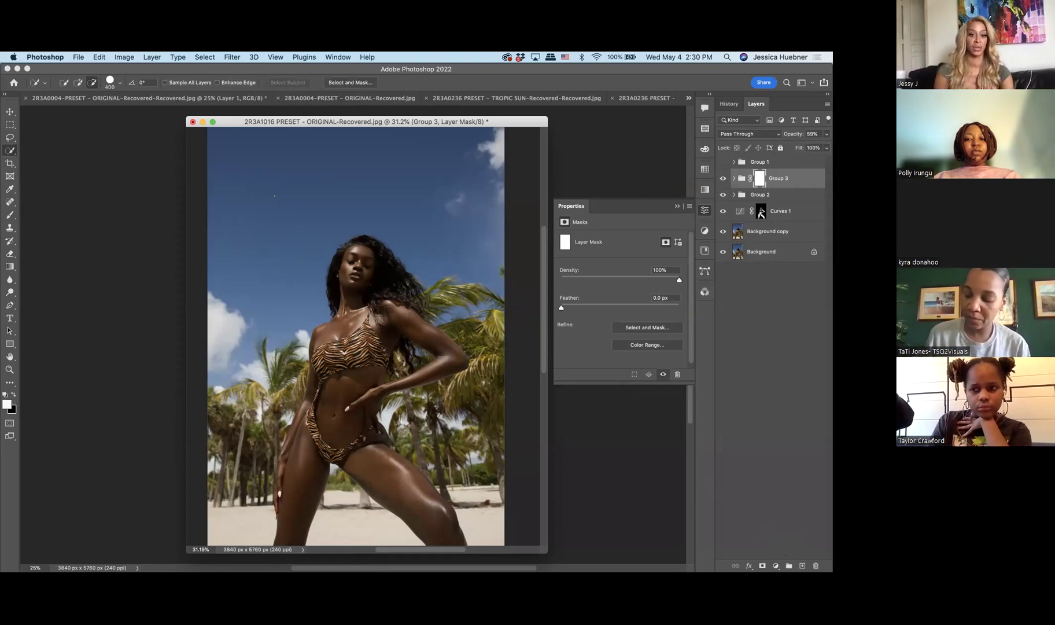
{"action": "key", "text": "bracketright"}
{"action": "key", "text": "bracketright"}
{"action": "key", "text": "bracketright"}
{"action": "key", "text": "bracketright"}
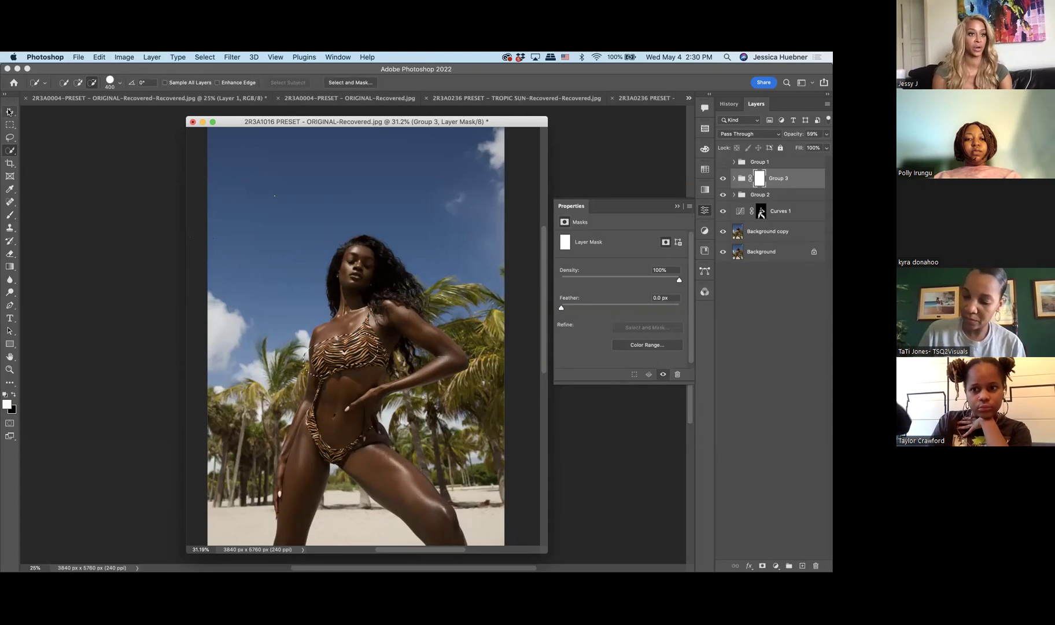
{"action": "left_click", "coordinate": [99, 57]}
{"action": "key", "text": "Escape"}
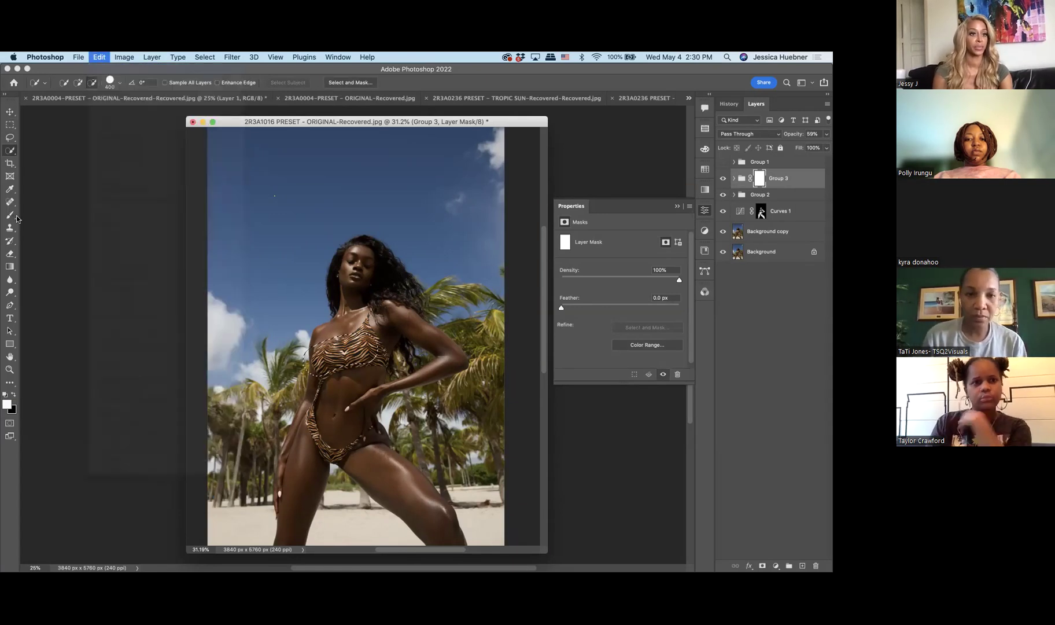
Paint black over the striped bikini on Group 3's mask to exclude it from the skin-tone adjustments.
{"action": "key", "text": "b"}
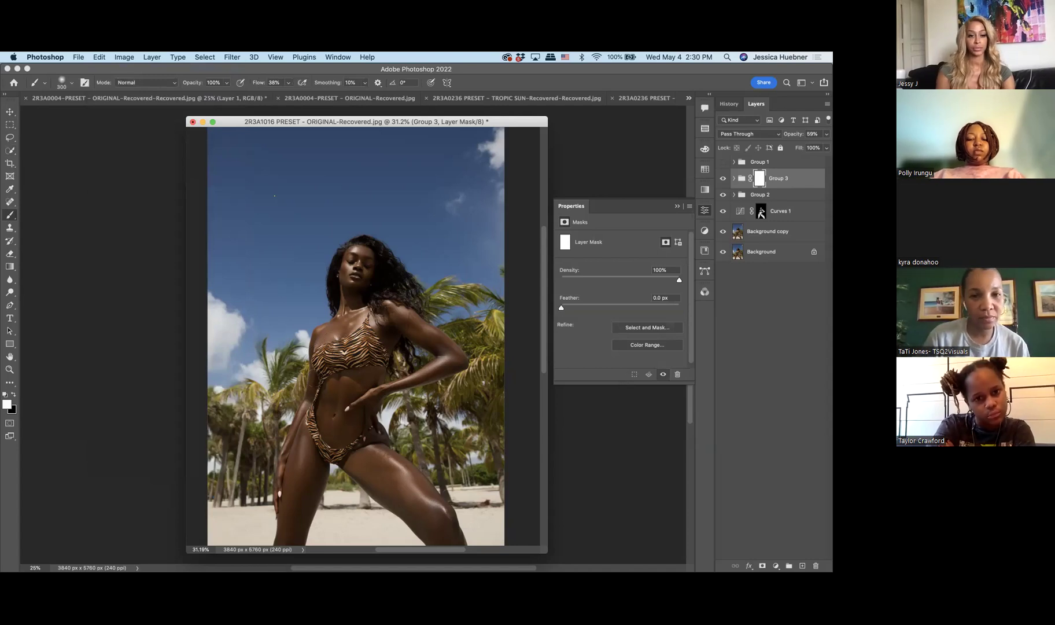
{"action": "left_click", "coordinate": [13, 396]}
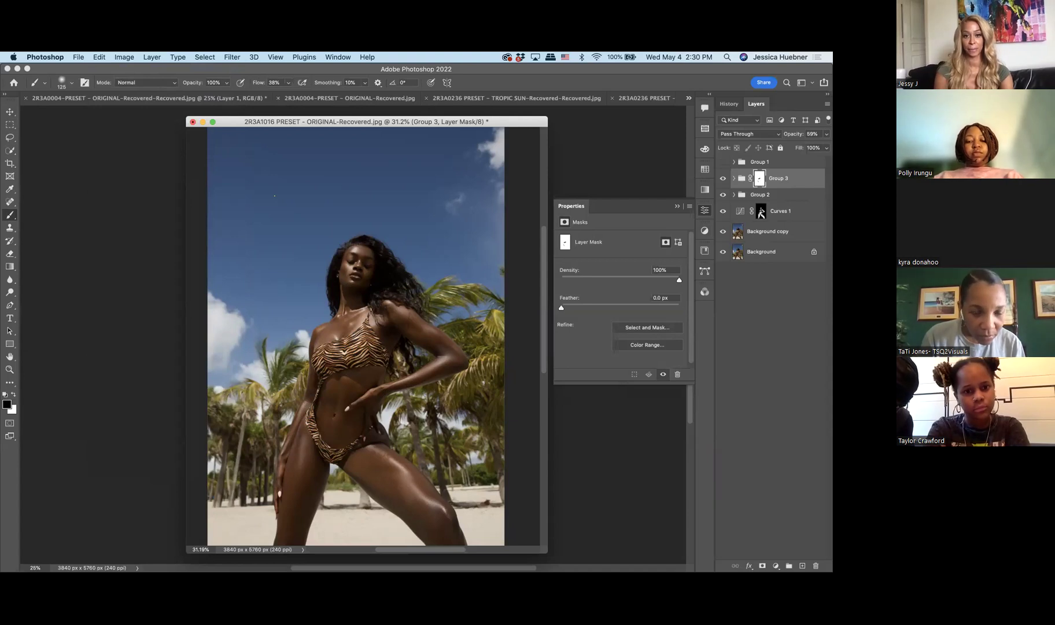
{"action": "scroll", "coordinate": [275, 196], "scroll_direction": "up", "scroll_amount": 1}
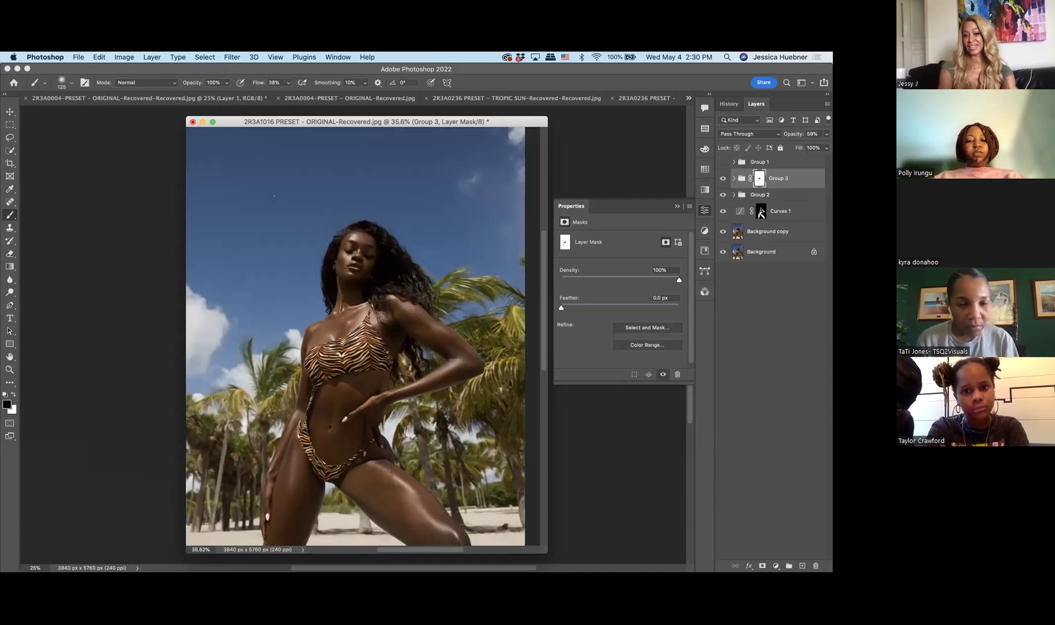
{"action": "scroll", "coordinate": [274, 196], "scroll_direction": "down", "scroll_amount": 3}
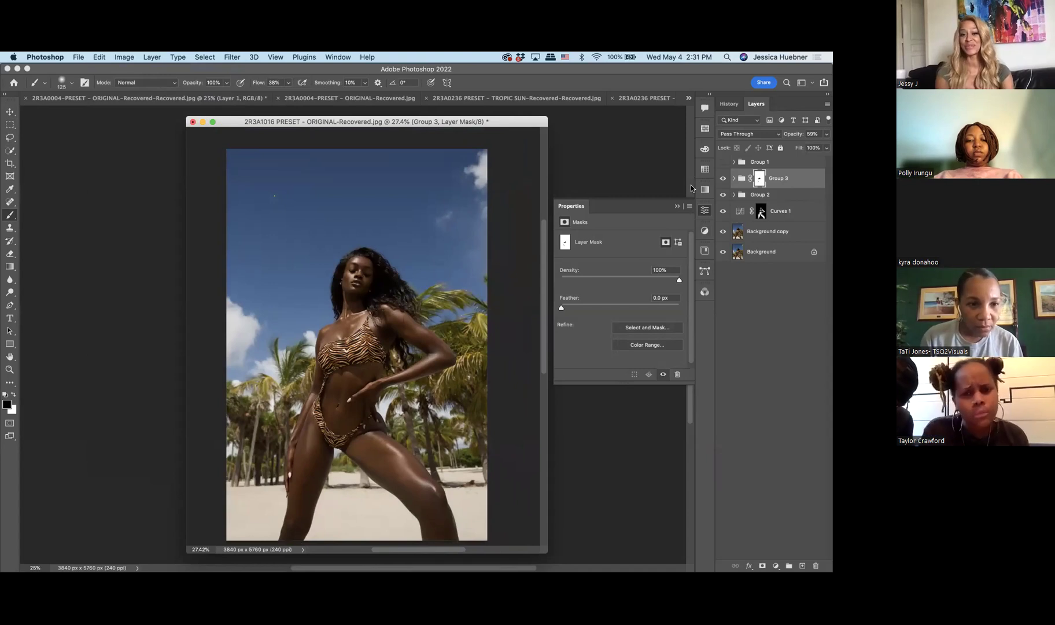
{"action": "key", "text": "super+equal"}
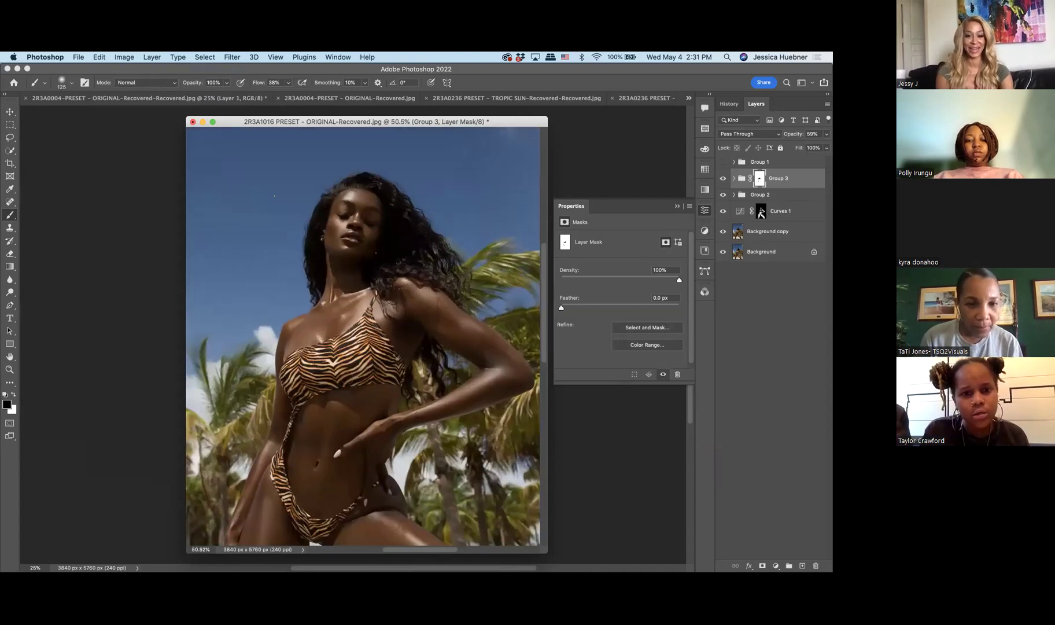
{"action": "key", "text": "bracketright"}
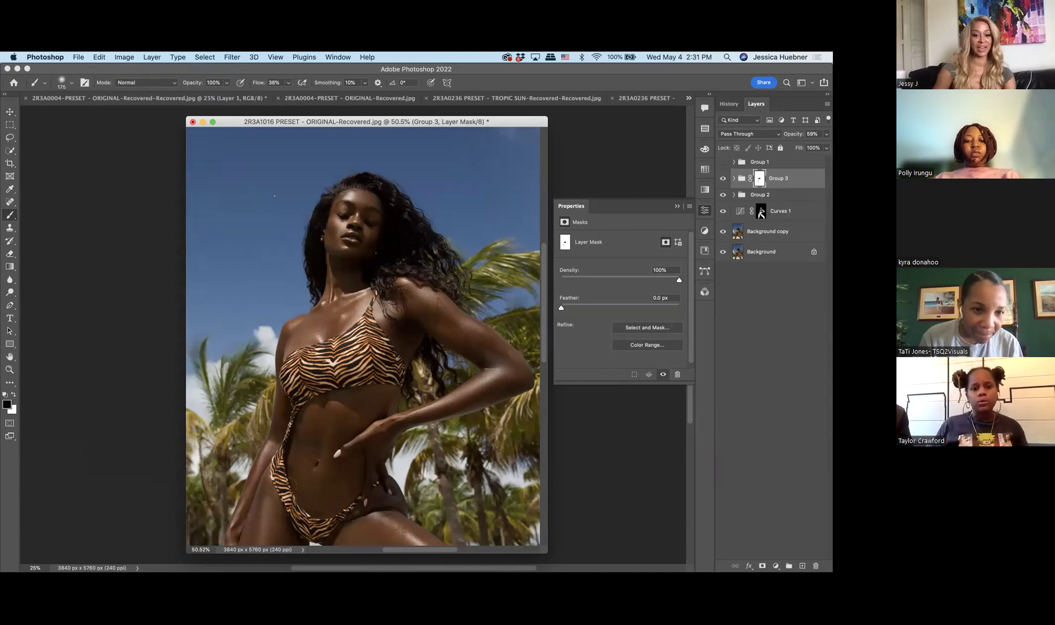
{"action": "key", "text": "bracketleft"}
{"action": "key", "text": "bracketleft"}
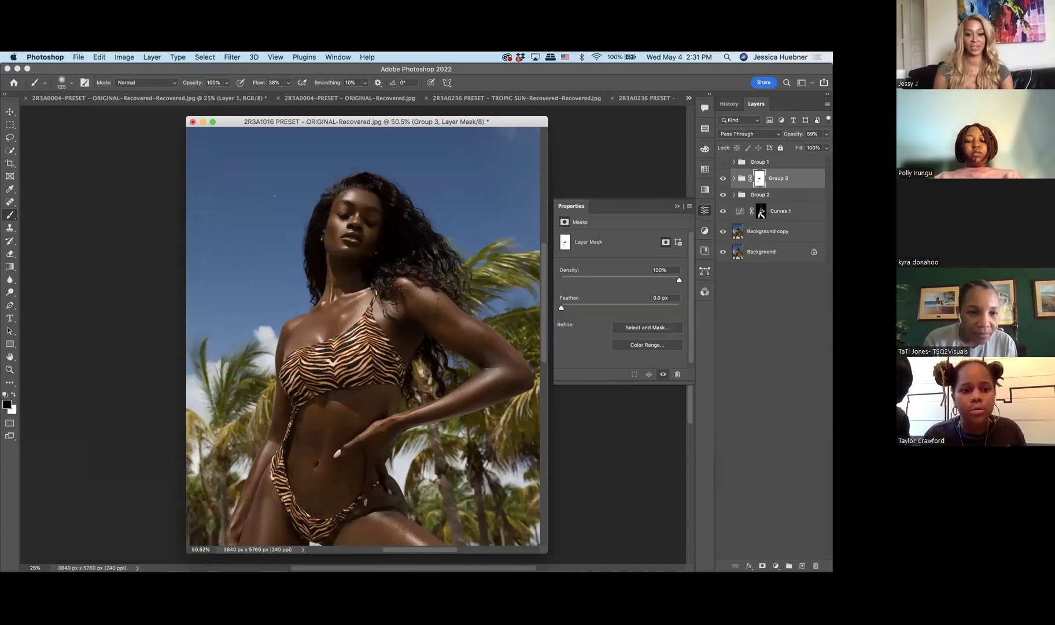
Add a Curves adjustment above Group 3, masked from Group 3's mask selection, and invert its mask to target the bikini.
{"action": "left_click", "coordinate": [762, 180], "text": "super"}
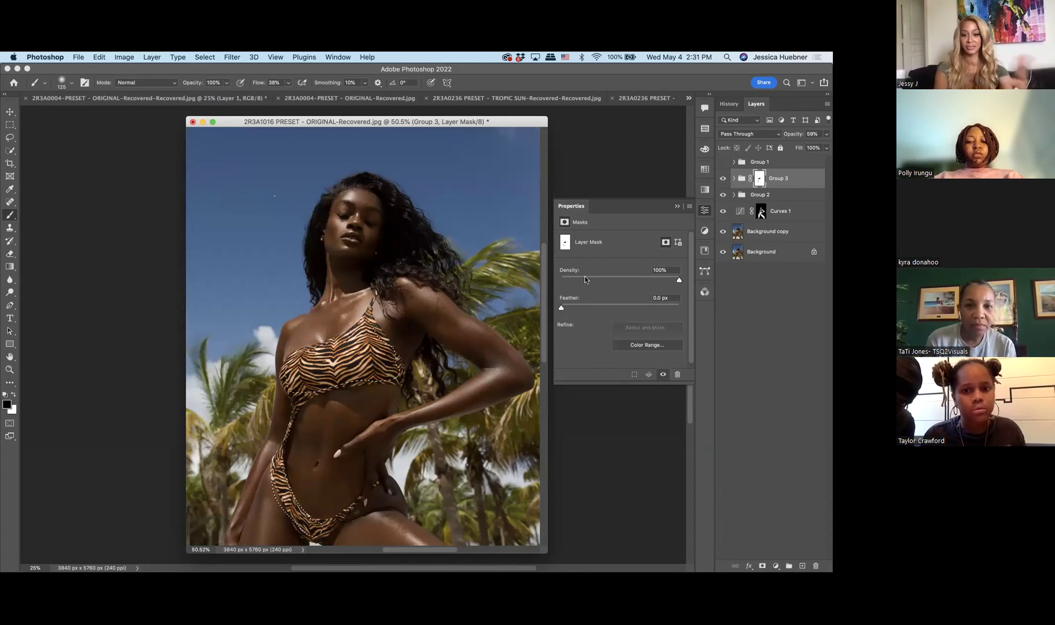
{"action": "scroll", "coordinate": [505, 359], "scroll_direction": "down", "scroll_amount": 2}
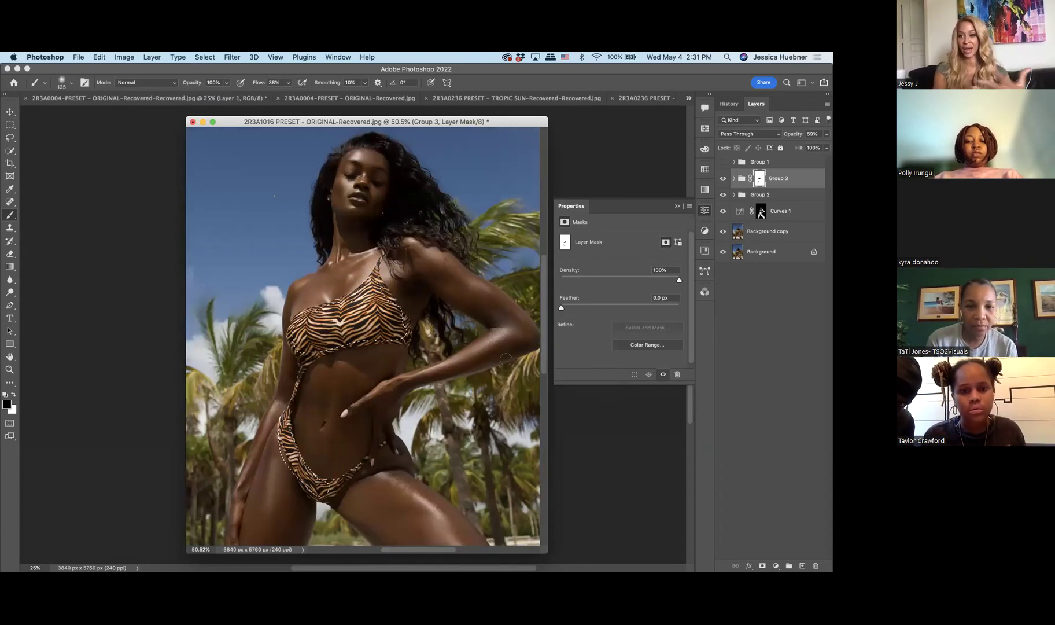
{"action": "left_click", "coordinate": [778, 567]}
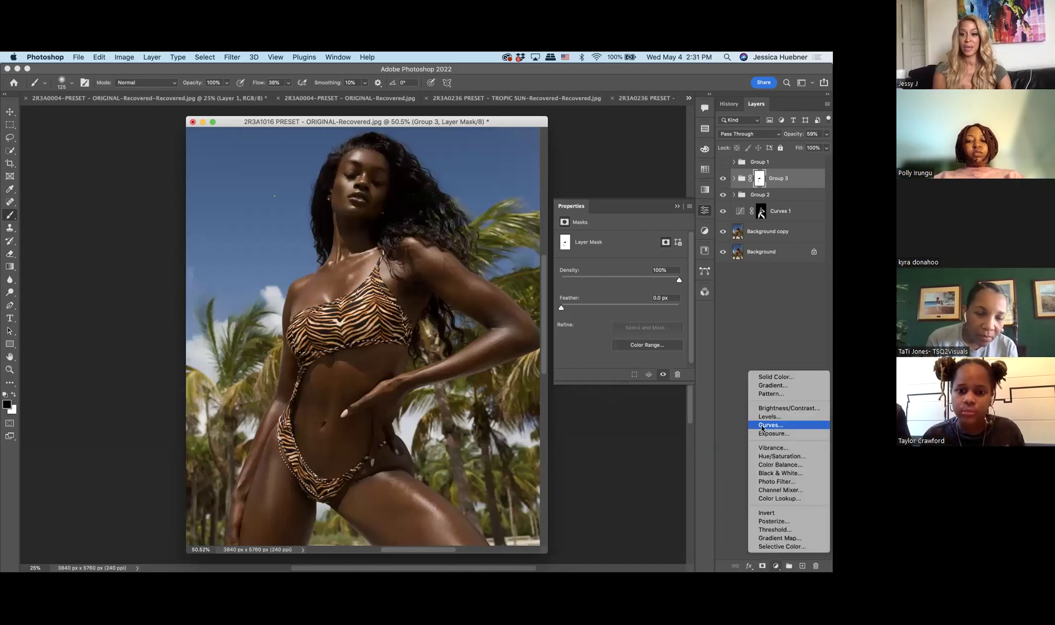
{"action": "left_click", "coordinate": [763, 426]}
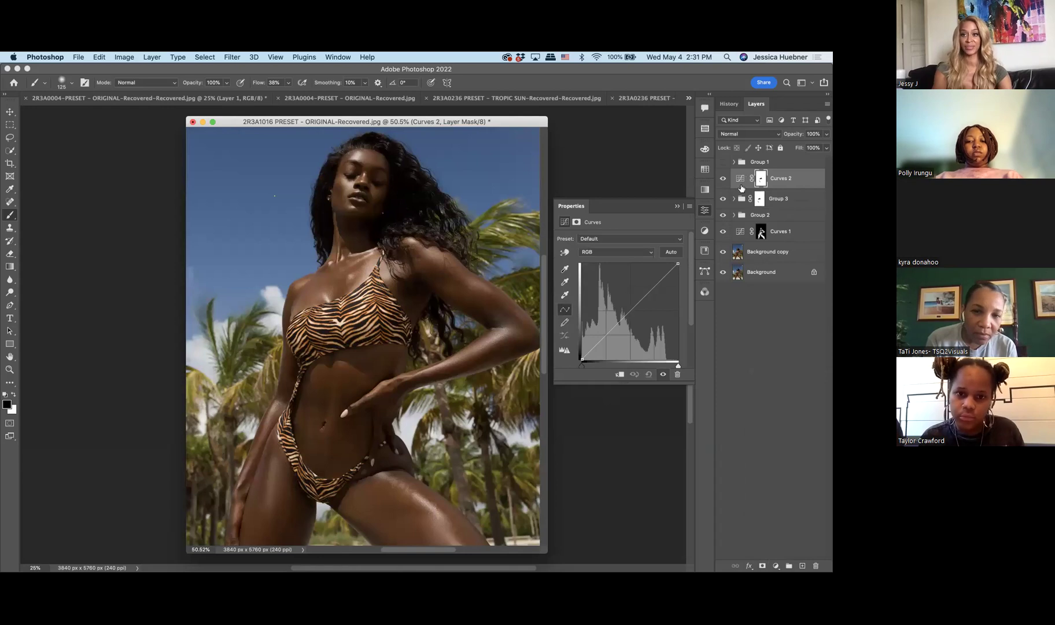
{"action": "left_click", "coordinate": [760, 179]}
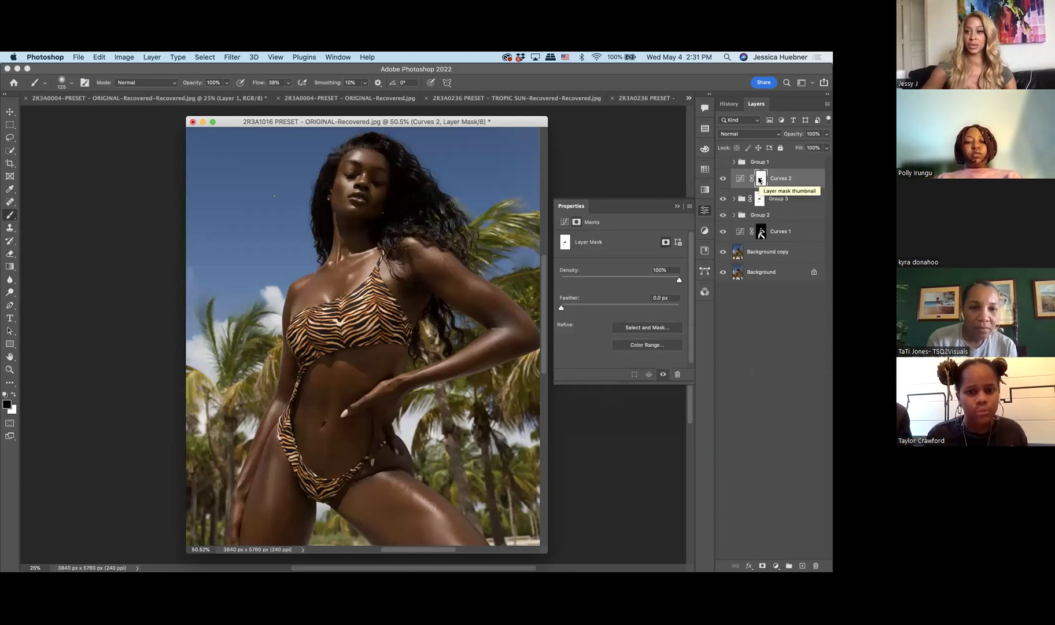
{"action": "key", "text": "super+i"}
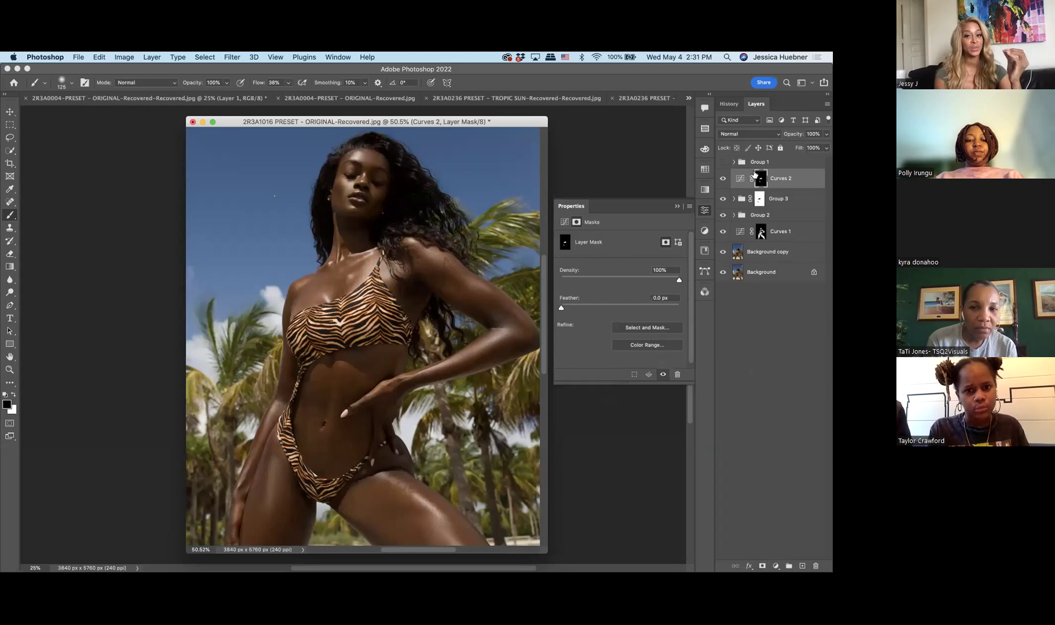
Shape the bikini's RGB curve into a gentle S, raising the highlights and lowering the shadows, and check the print up close.
{"action": "left_click", "coordinate": [739, 179]}
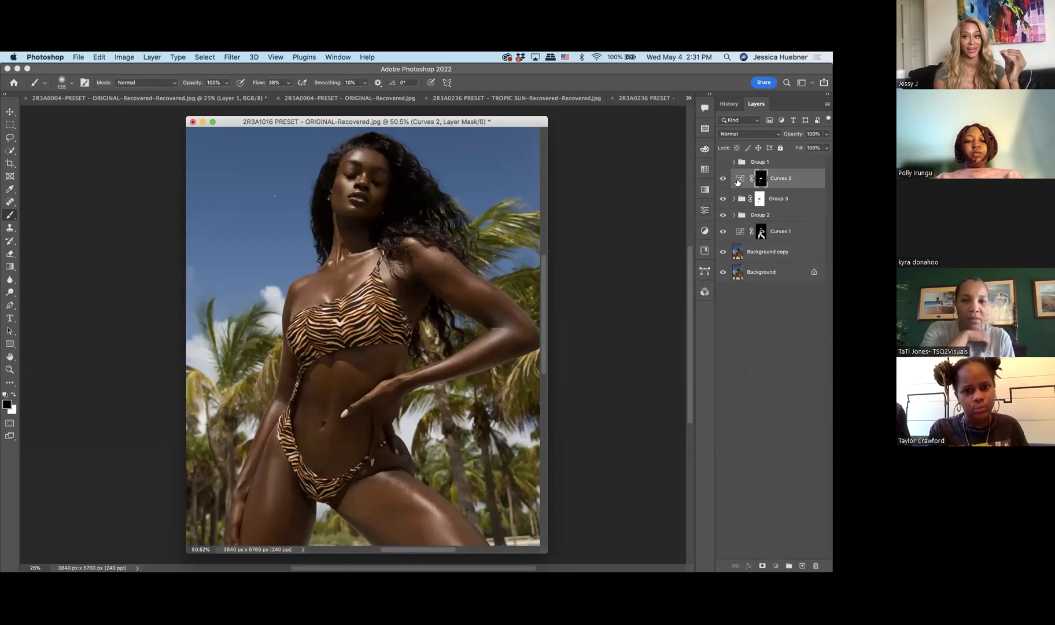
{"action": "left_click", "coordinate": [738, 180]}
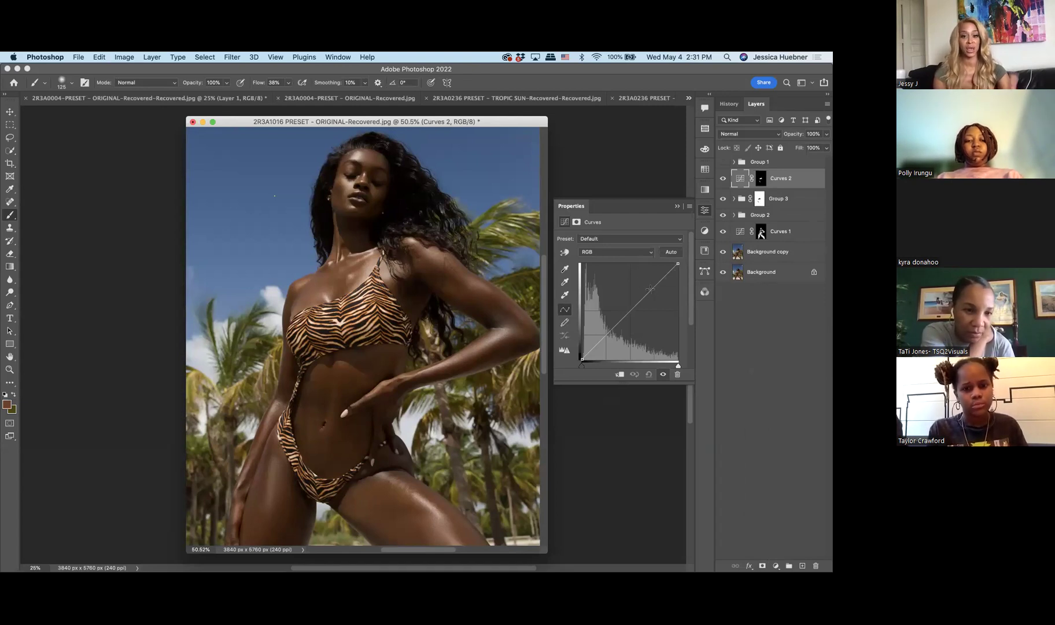
{"action": "left_click", "coordinate": [647, 290]}
{"action": "left_click_drag", "start_coordinate": [648, 289], "coordinate": [645, 288]}
{"action": "left_click", "coordinate": [612, 325]}
{"action": "left_click_drag", "start_coordinate": [611, 325], "coordinate": [618, 330]}
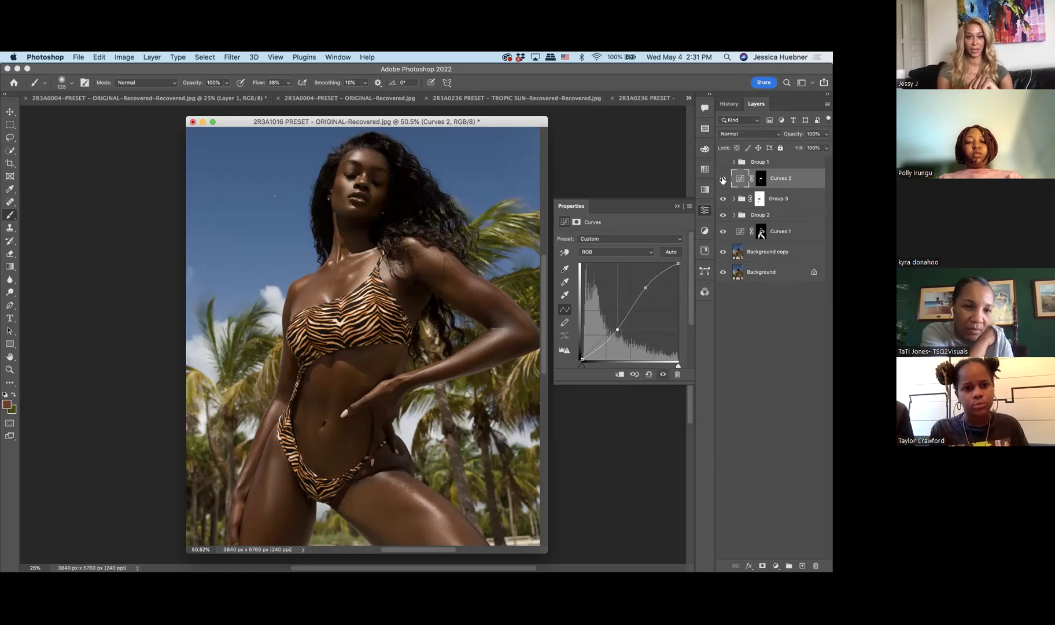
{"action": "scroll", "coordinate": [363, 336], "scroll_direction": "up", "scroll_amount": 2}
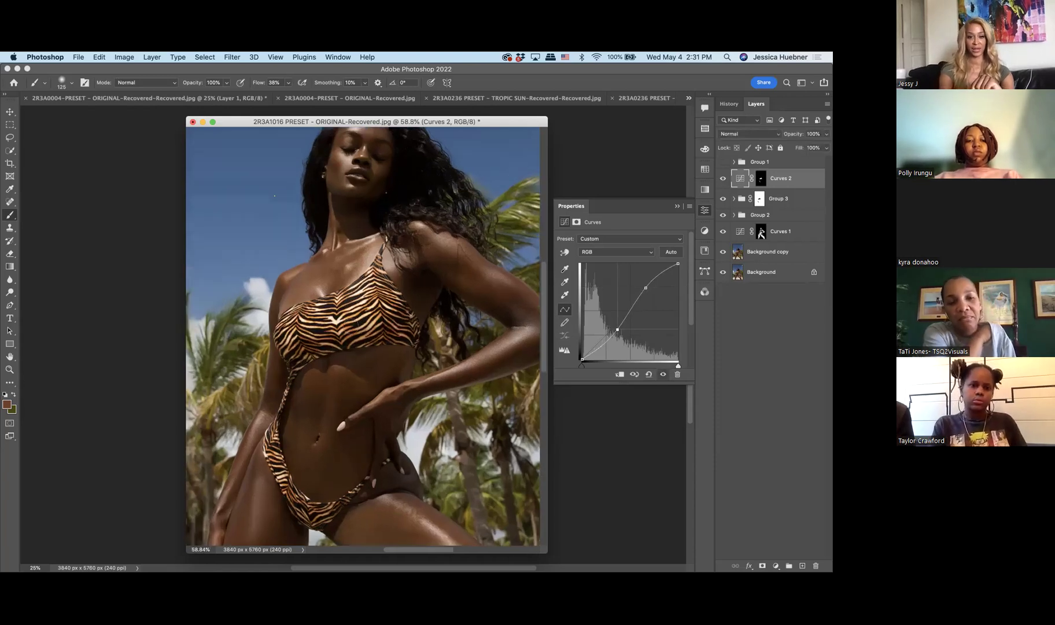
{"action": "scroll", "coordinate": [348, 301], "scroll_direction": "up", "scroll_amount": 4}
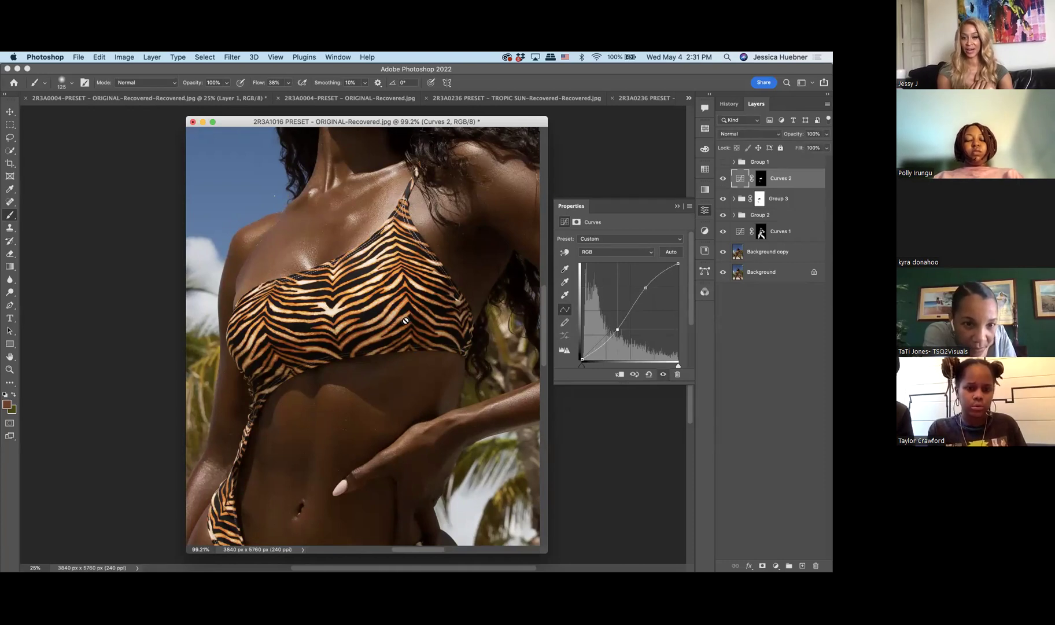
Reset the Curves 2 adjustment, pull the RGB curve's white and black points inward, and compare the bikini with and without it.
{"action": "scroll", "coordinate": [380, 414], "scroll_direction": "down", "scroll_amount": 5}
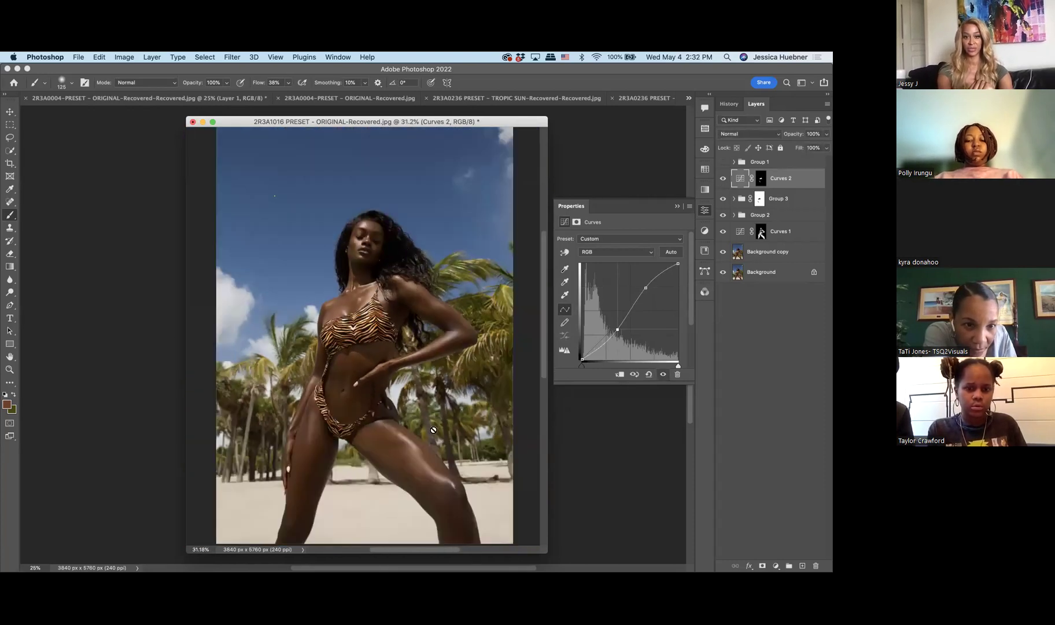
{"action": "scroll", "coordinate": [383, 337], "scroll_direction": "up", "scroll_amount": 2}
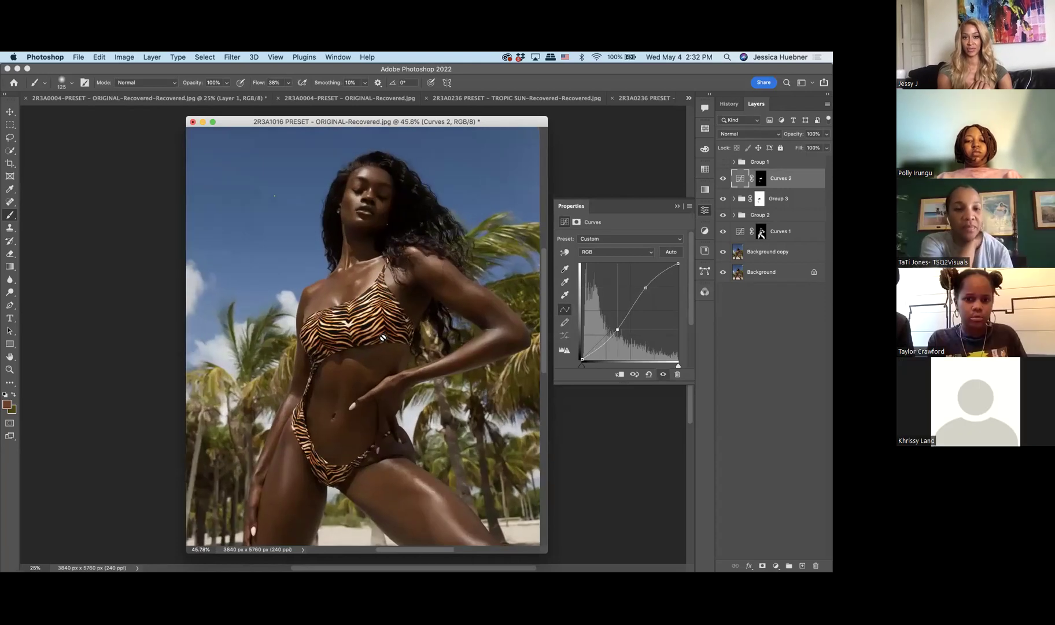
{"action": "left_click", "coordinate": [646, 375]}
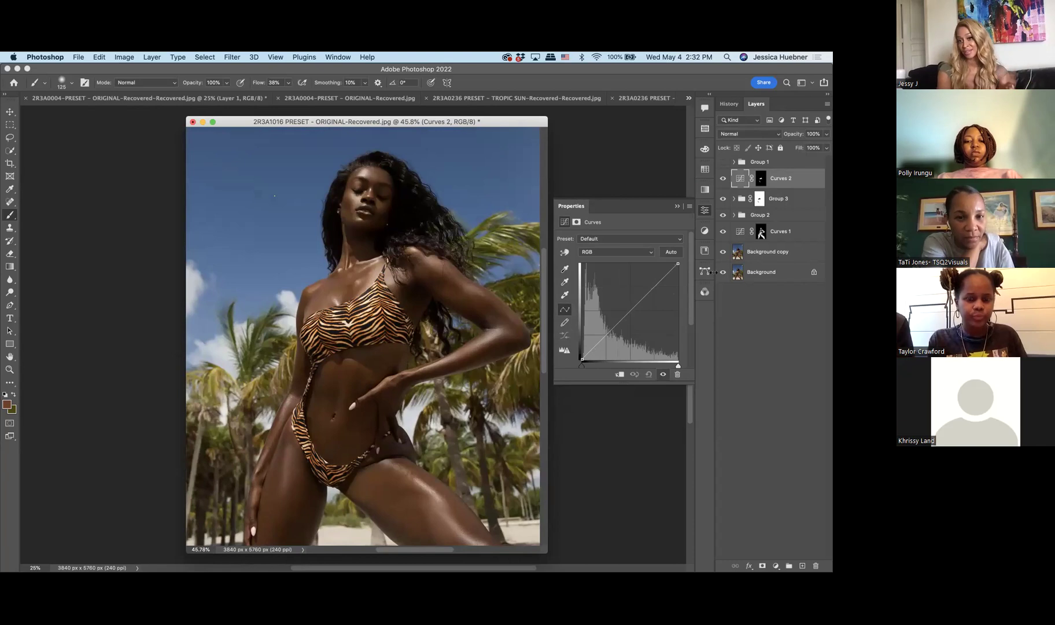
{"action": "left_click_drag", "start_coordinate": [678, 263], "coordinate": [665, 263]}
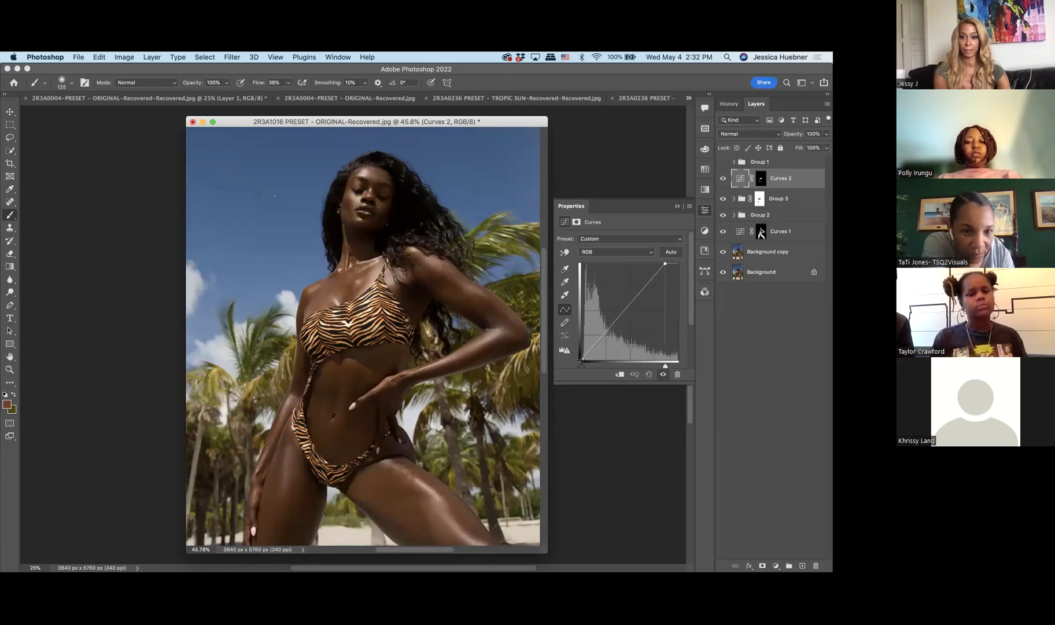
{"action": "left_click_drag", "start_coordinate": [581, 359], "coordinate": [590, 359]}
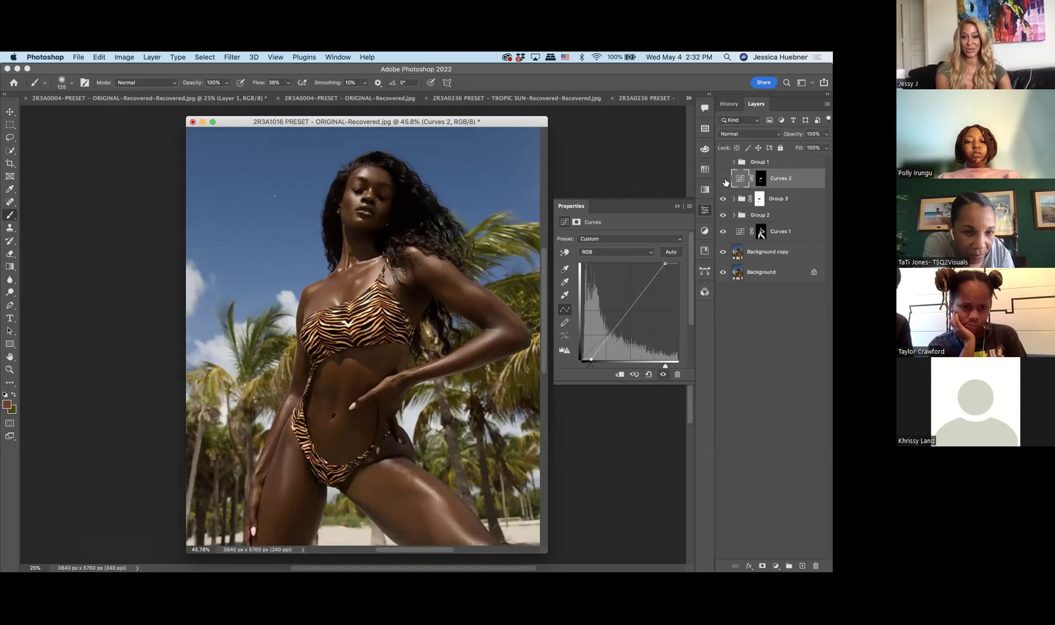
{"action": "scroll", "coordinate": [422, 296], "scroll_direction": "down", "scroll_amount": 1}
{"action": "scroll", "coordinate": [421, 296], "scroll_direction": "down", "scroll_amount": 3}
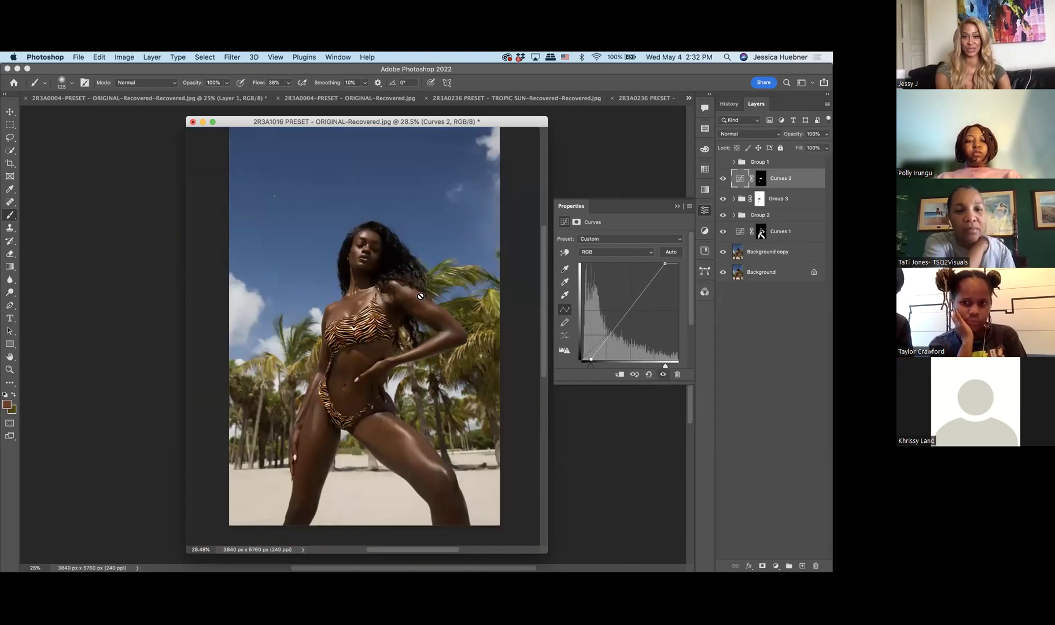
{"action": "scroll", "coordinate": [379, 342], "scroll_direction": "up", "scroll_amount": 4}
{"action": "scroll", "coordinate": [379, 341], "scroll_direction": "down", "scroll_amount": 2}
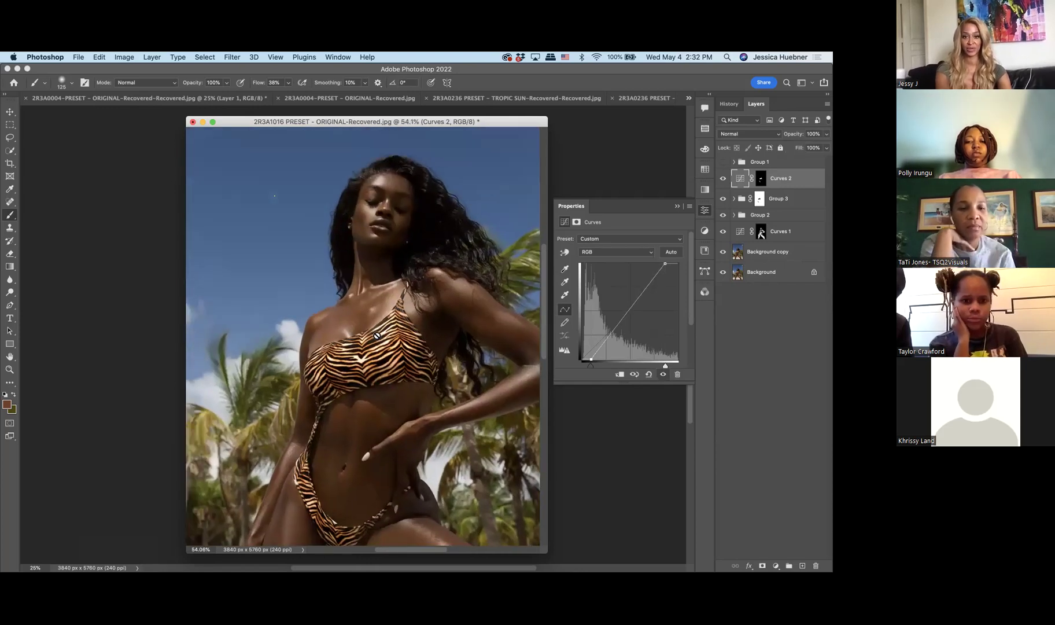
{"action": "scroll", "coordinate": [374, 336], "scroll_direction": "down", "scroll_amount": 1}
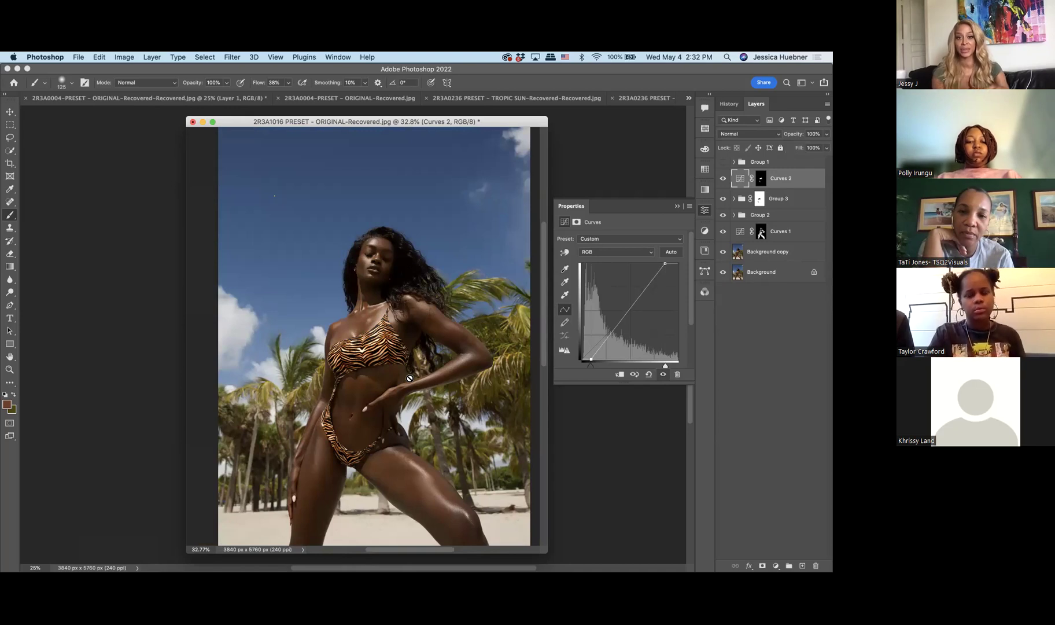
{"action": "scroll", "coordinate": [410, 379], "scroll_direction": "down", "scroll_amount": 3}
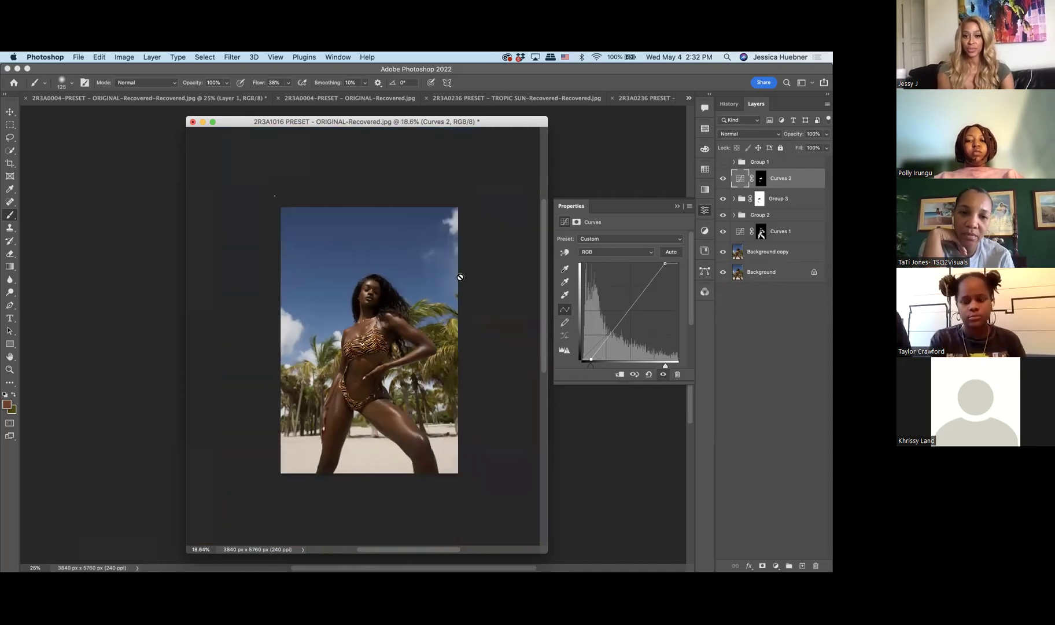
{"action": "scroll", "coordinate": [461, 277], "scroll_direction": "up", "scroll_amount": 2}
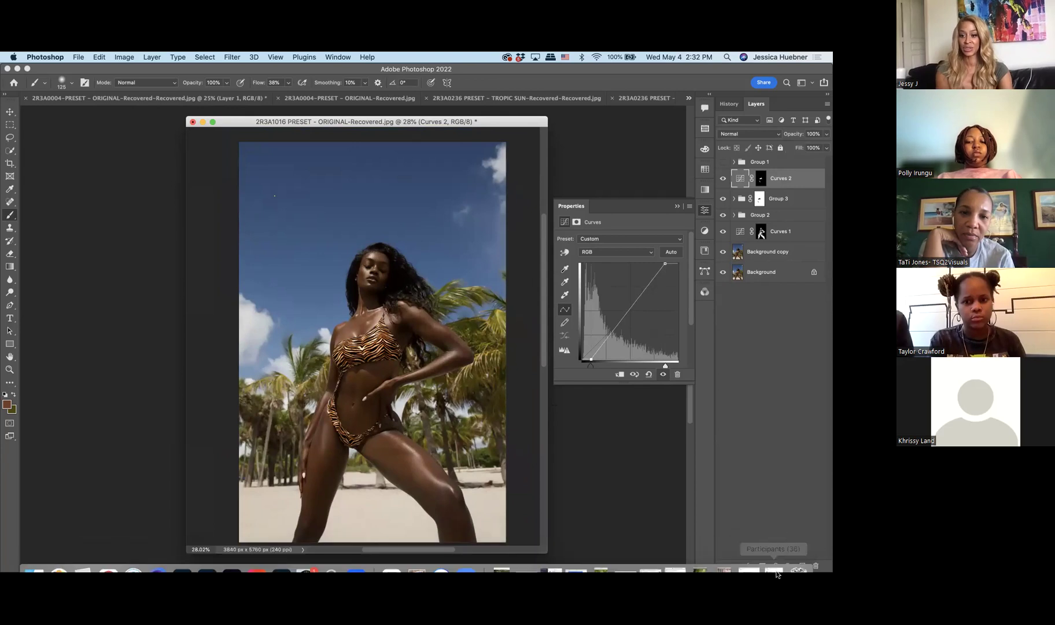
Add a Selective Color adjustment above Curves 2 and set its Blues to Cyan +48, Magenta -52 and Yellow +13.
{"action": "left_click", "coordinate": [776, 565]}
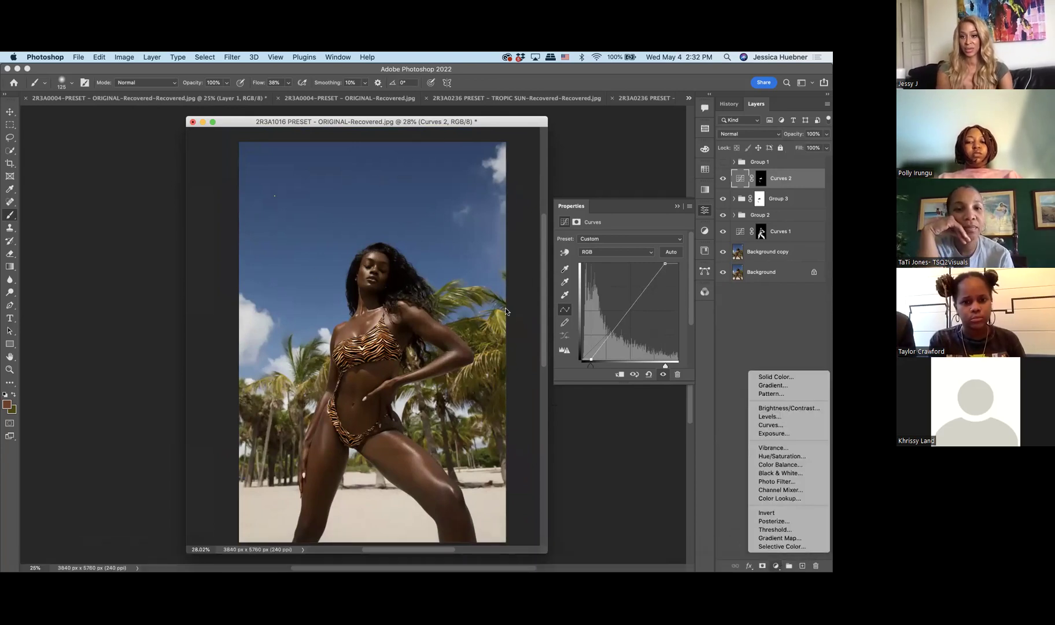
{"action": "left_click", "coordinate": [782, 546]}
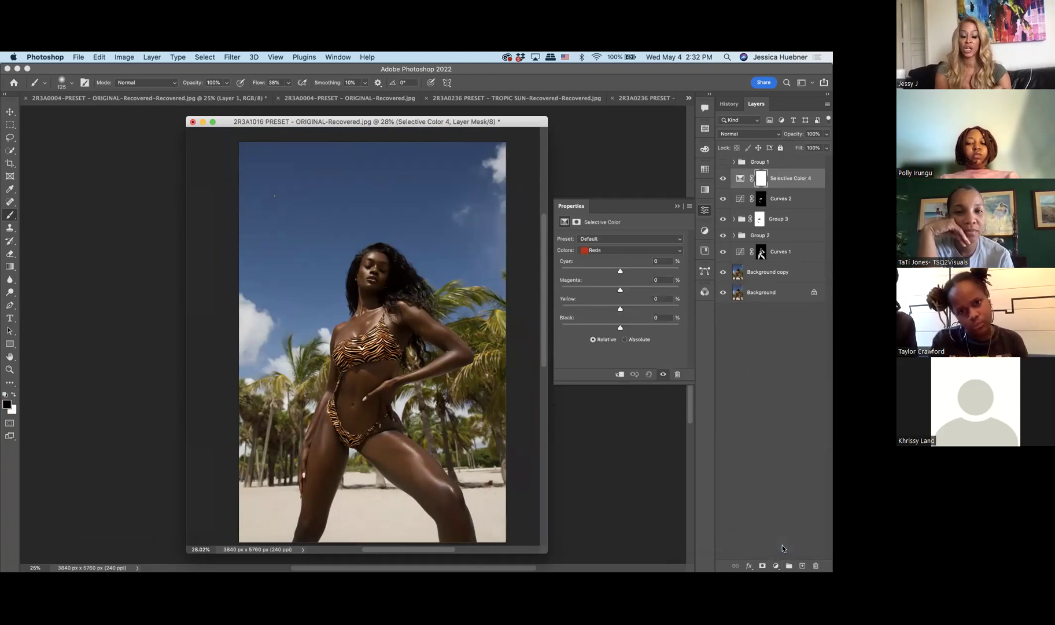
{"action": "left_click", "coordinate": [613, 253]}
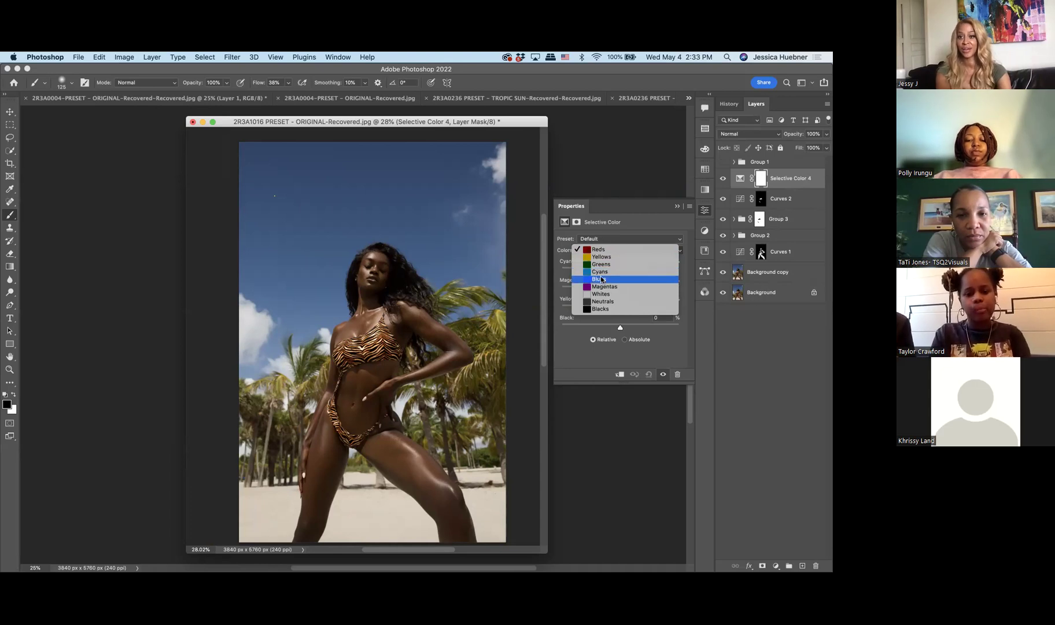
{"action": "left_click", "coordinate": [700, 256]}
{"action": "left_click_drag", "start_coordinate": [620, 270], "coordinate": [589, 291]}
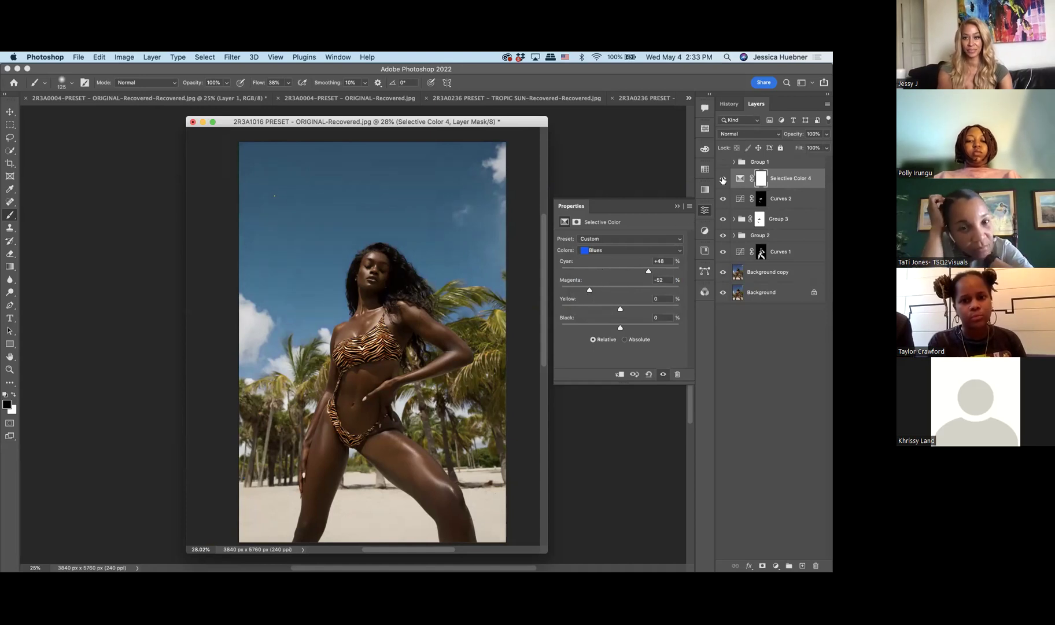
{"action": "left_click", "coordinate": [723, 179]}
{"action": "left_click", "coordinate": [723, 180]}
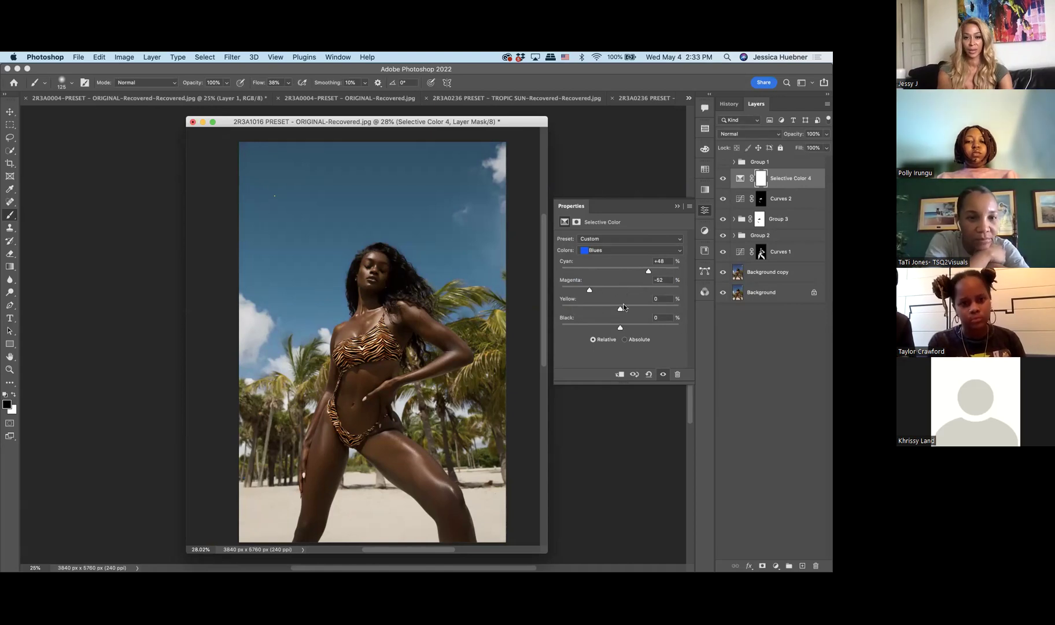
{"action": "mouse_move", "coordinate": [621, 309]}
{"action": "left_mouse_down"}
{"action": "mouse_move", "coordinate": [662, 311]}
{"action": "mouse_move", "coordinate": [602, 307]}
{"action": "mouse_move", "coordinate": [626, 306]}
{"action": "left_mouse_up"}
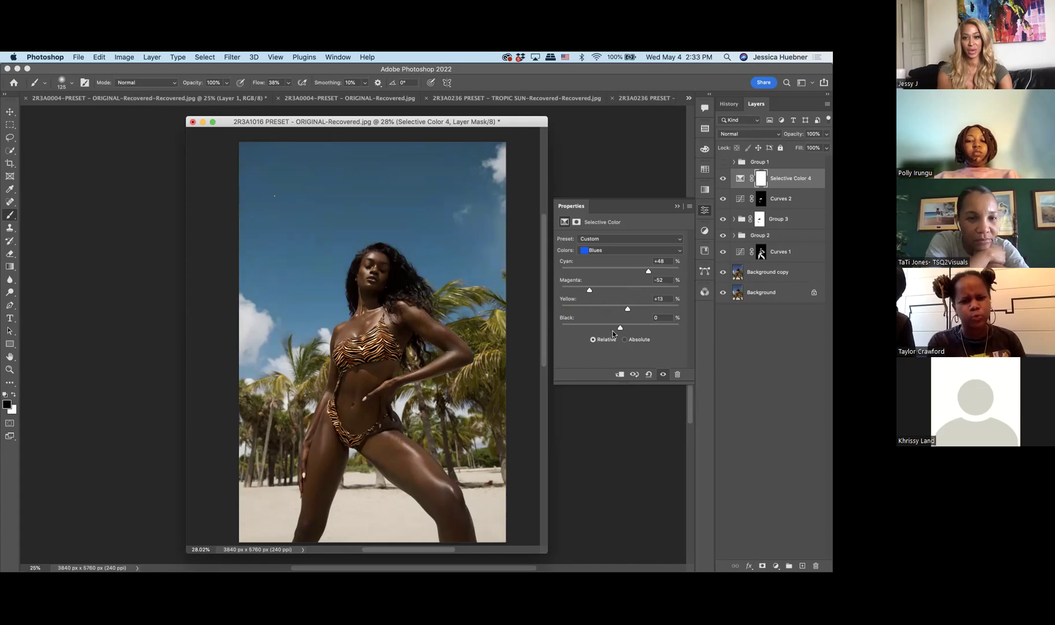
Set the Cyans of the Selective Color adjustment to Cyan -16, Magenta +1 and Yellow +37.
{"action": "left_click", "coordinate": [618, 250]}
{"action": "left_click", "coordinate": [599, 243]}
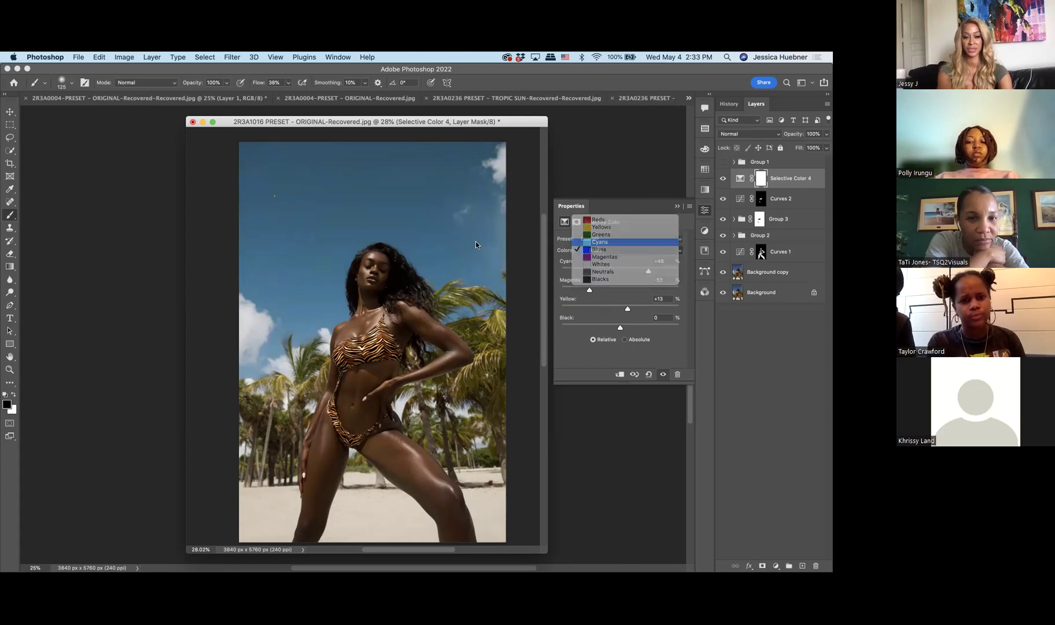
{"action": "mouse_move", "coordinate": [621, 271]}
{"action": "left_mouse_down"}
{"action": "mouse_move", "coordinate": [606, 271]}
{"action": "mouse_move", "coordinate": [638, 271]}
{"action": "mouse_move", "coordinate": [610, 272]}
{"action": "mouse_move", "coordinate": [610, 290]}
{"action": "left_mouse_up"}
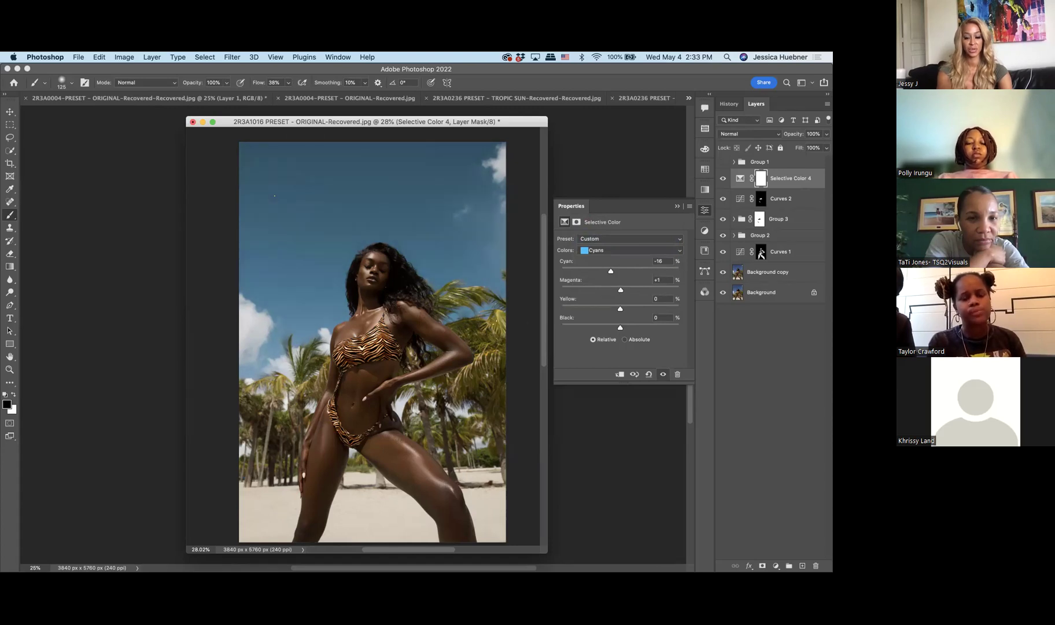
{"action": "mouse_move", "coordinate": [620, 309]}
{"action": "left_mouse_down"}
{"action": "mouse_move", "coordinate": [597, 310]}
{"action": "mouse_move", "coordinate": [646, 310]}
{"action": "mouse_move", "coordinate": [633, 309]}
{"action": "left_mouse_up"}
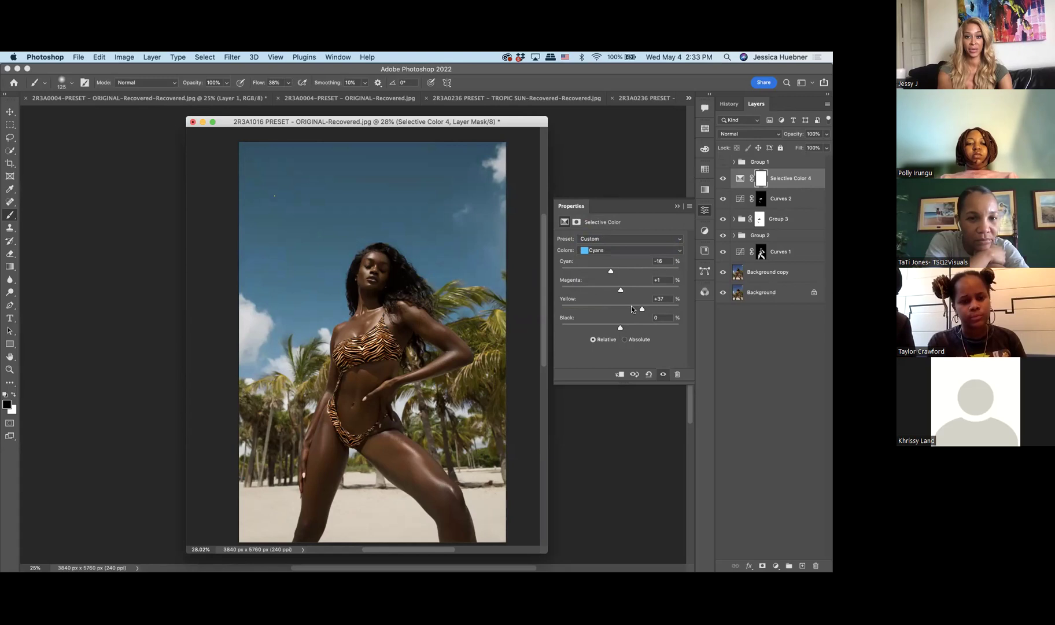
Set the Greens of the Selective Color adjustment to Cyan -82, Magenta +39, Yellow +17 and Black -12.
{"action": "left_click", "coordinate": [618, 251]}
{"action": "left_click", "coordinate": [612, 243]}
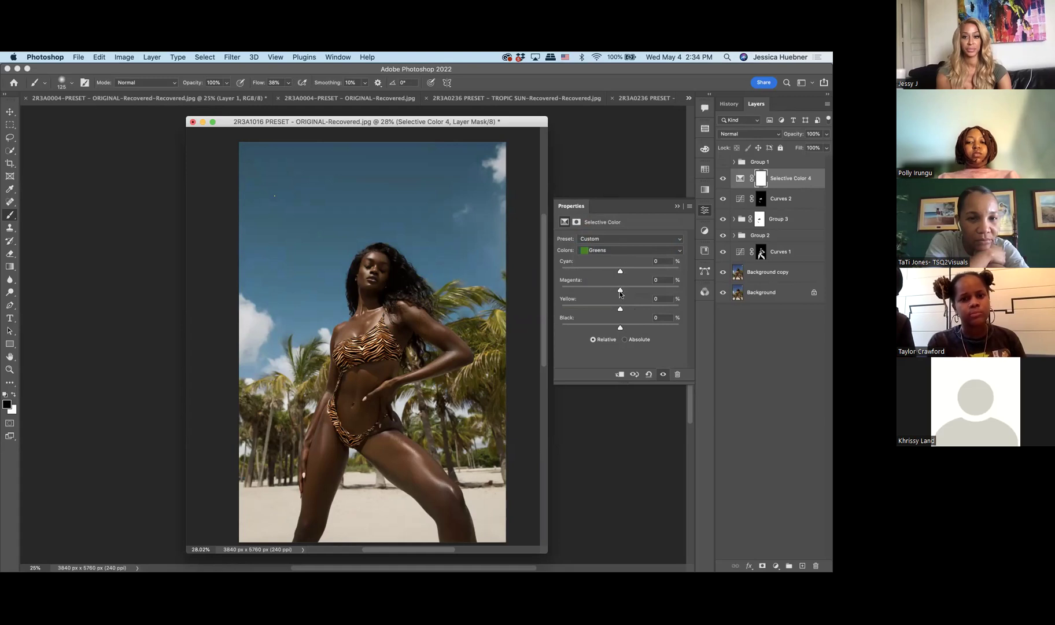
{"action": "left_click_drag", "start_coordinate": [621, 309], "coordinate": [596, 271]}
{"action": "left_click", "coordinate": [630, 309]}
{"action": "left_click", "coordinate": [628, 270]}
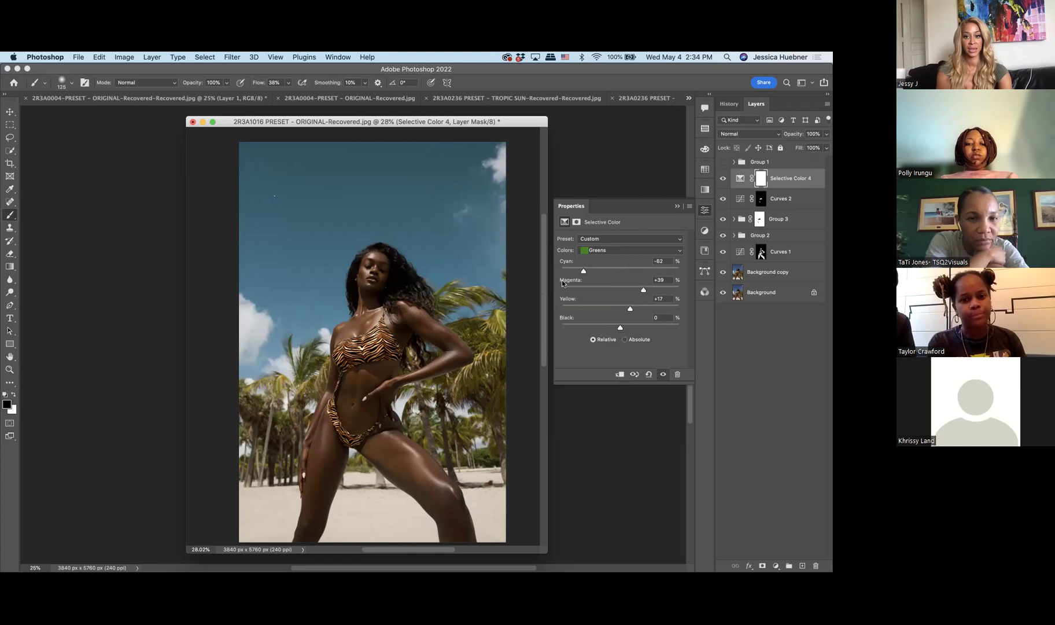
{"action": "left_click_drag", "start_coordinate": [571, 280], "coordinate": [573, 281]}
{"action": "mouse_move", "coordinate": [621, 328]}
{"action": "left_mouse_down"}
{"action": "mouse_move", "coordinate": [656, 330]}
{"action": "mouse_move", "coordinate": [581, 329]}
{"action": "mouse_move", "coordinate": [664, 328]}
{"action": "mouse_move", "coordinate": [614, 328]}
{"action": "left_mouse_up"}
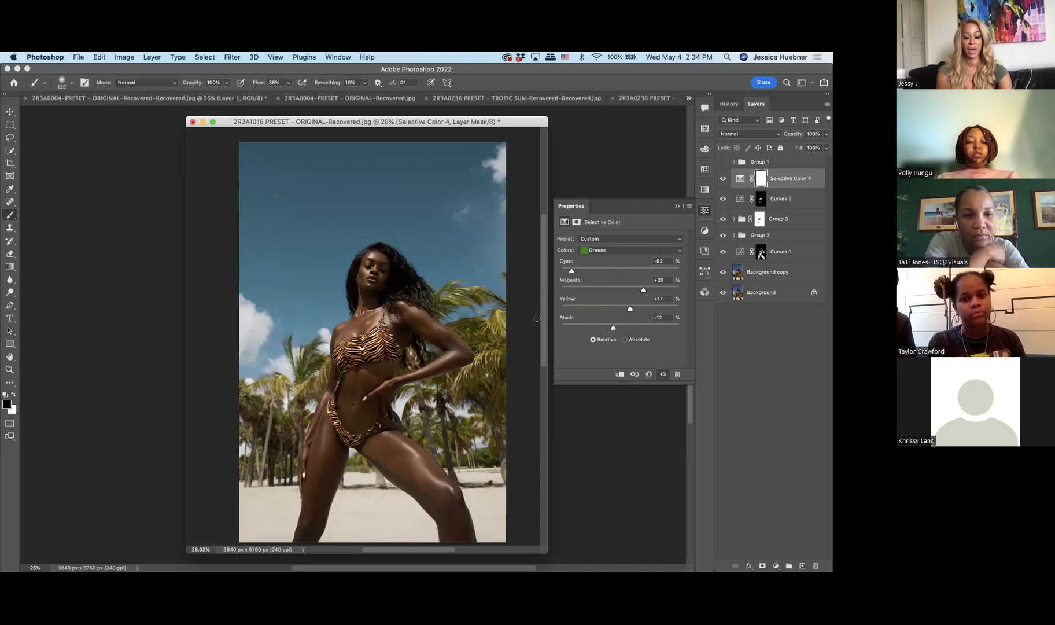
Switch the color range to Yellows and add a second Selective Color adjustment above the first.
{"action": "left_click", "coordinate": [608, 252]}
{"action": "left_click", "coordinate": [613, 241]}
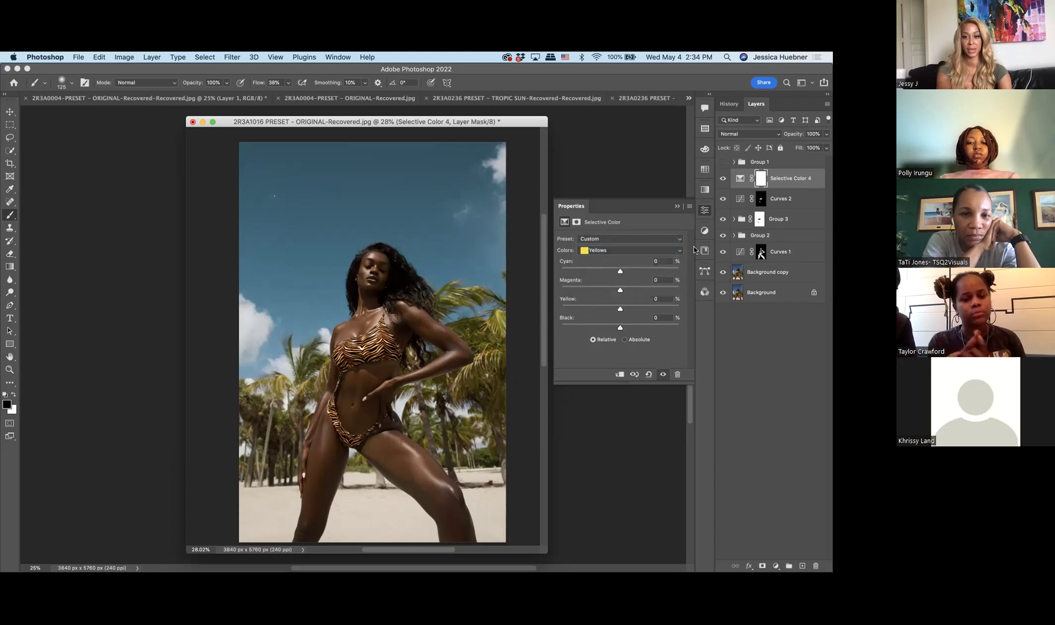
{"action": "left_click", "coordinate": [776, 566]}
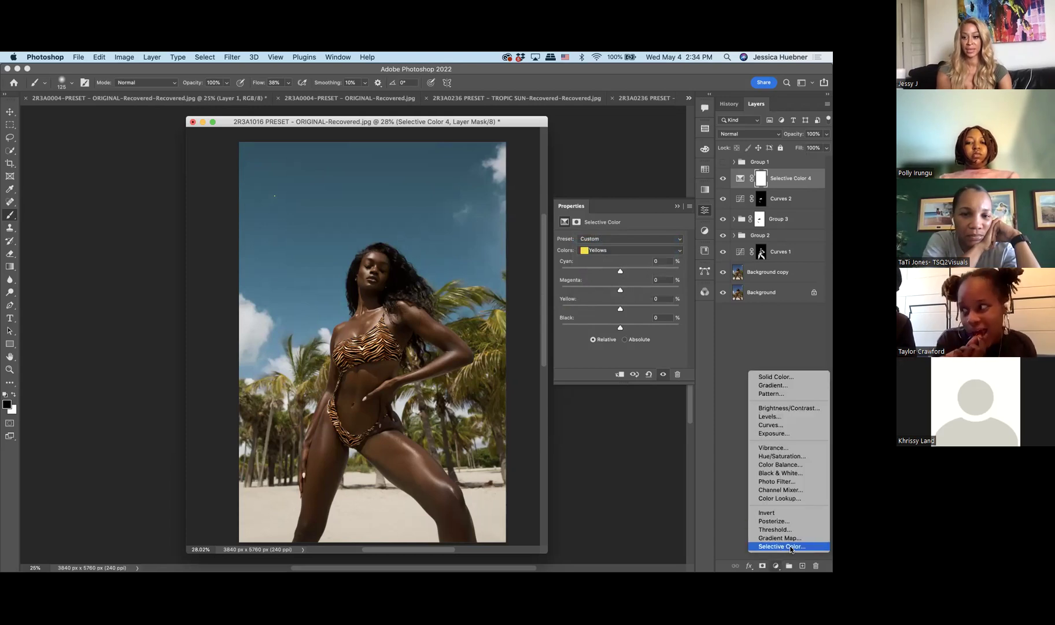
{"action": "left_click", "coordinate": [781, 546]}
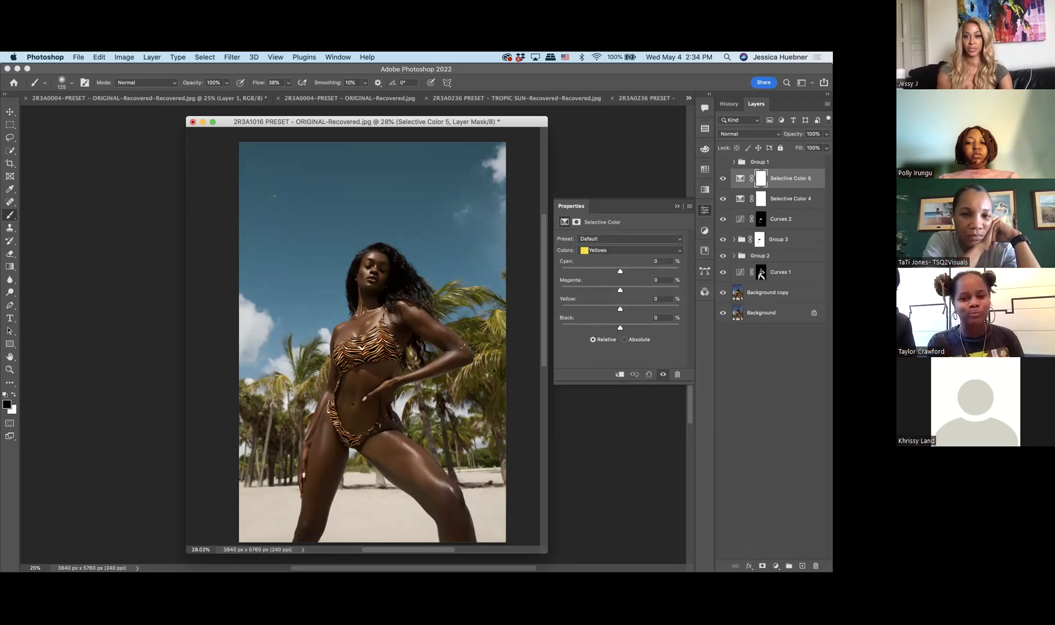
Use the Quick Selection tool with an enlarged brush to select the palms and clouds on the woman's left-hand side of the image.
{"action": "key", "text": "bracketright"}
{"action": "key", "text": "bracketright"}
{"action": "key", "text": "bracketright"}
{"action": "key", "text": "bracketright"}
{"action": "key", "text": "bracketright"}
{"action": "key", "text": "bracketright"}
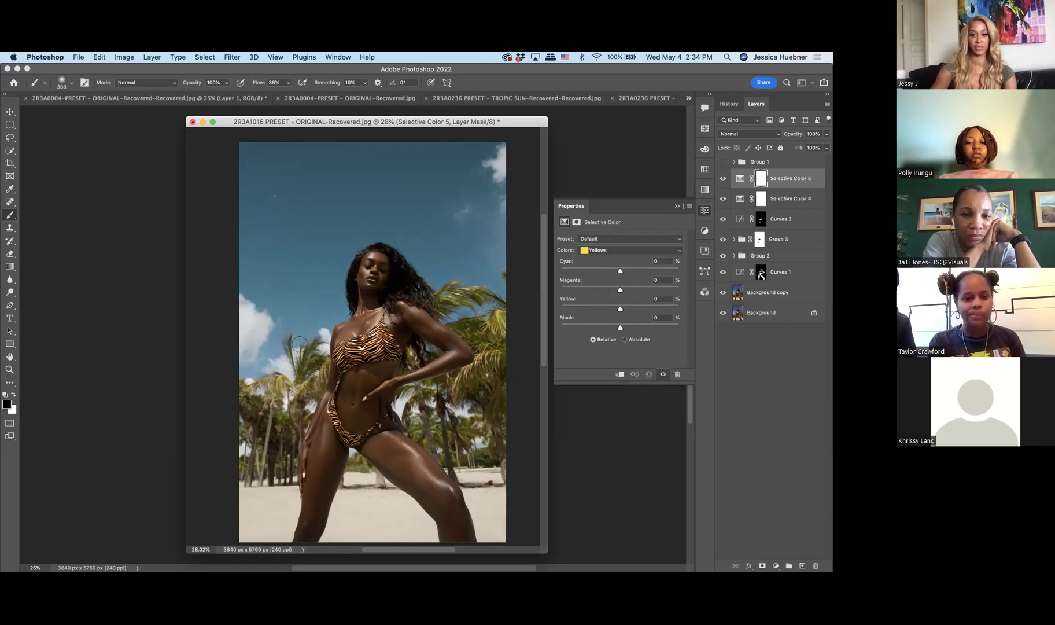
{"action": "left_click", "coordinate": [10, 150]}
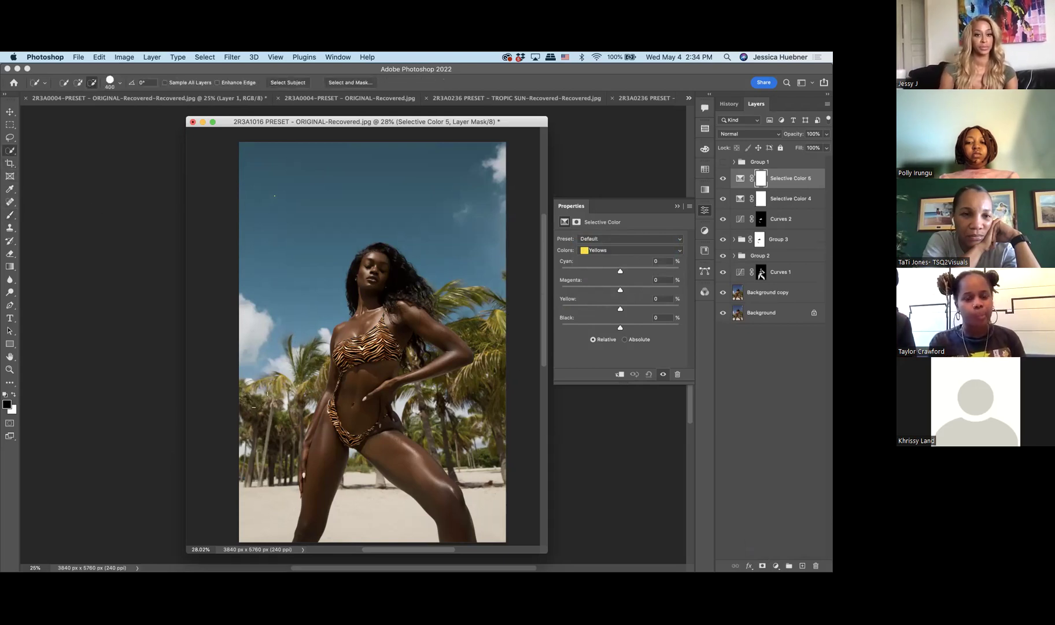
{"action": "mouse_move", "coordinate": [249, 406]}
{"action": "left_mouse_down"}
{"action": "mouse_move", "coordinate": [270, 473]}
{"action": "mouse_move", "coordinate": [286, 464]}
{"action": "mouse_move", "coordinate": [310, 353]}
{"action": "mouse_move", "coordinate": [299, 347]}
{"action": "mouse_move", "coordinate": [277, 393]}
{"action": "left_mouse_up"}
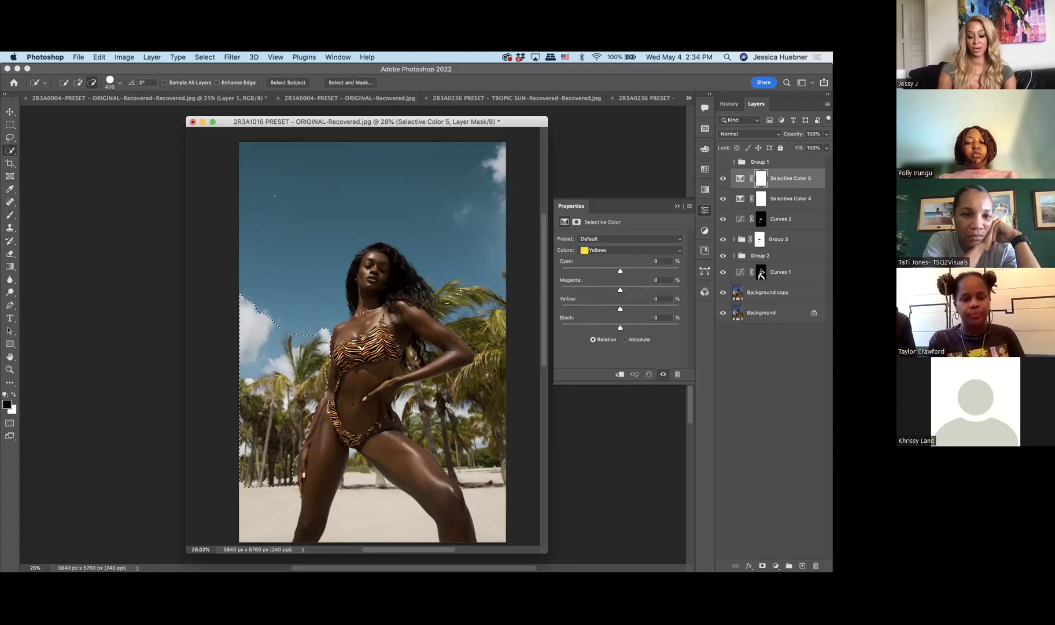
On the Background copy layer, add the palms on the photo's right side to the selection and undo the last selection change.
{"action": "left_click", "coordinate": [753, 294]}
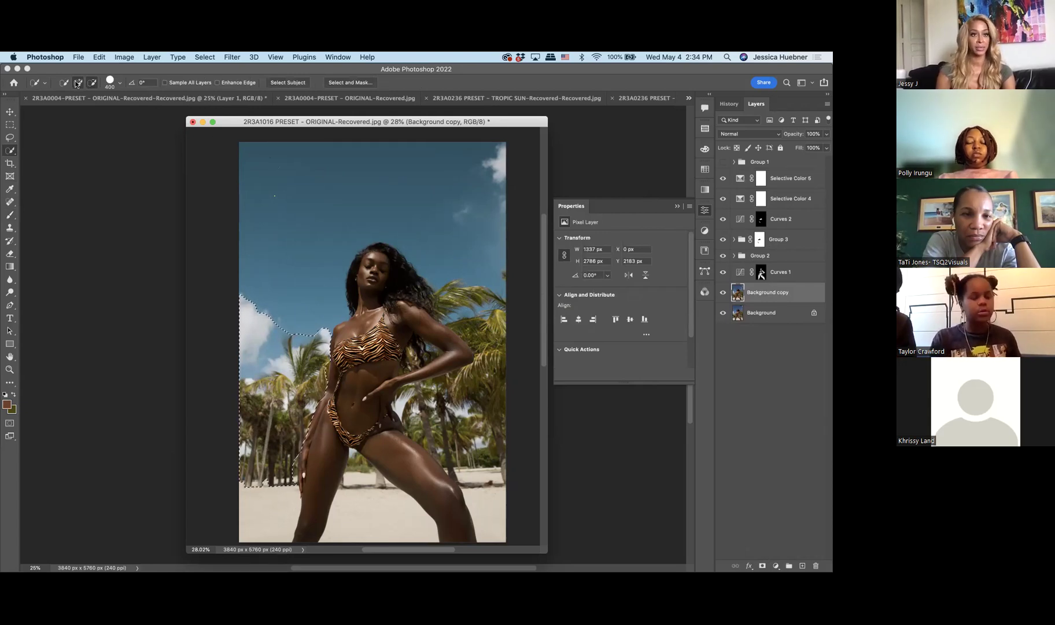
{"action": "key", "text": "alt"}
{"action": "mouse_move", "coordinate": [504, 343]}
{"action": "left_mouse_down"}
{"action": "mouse_move", "coordinate": [496, 324]}
{"action": "mouse_move", "coordinate": [495, 354]}
{"action": "mouse_move", "coordinate": [445, 304]}
{"action": "mouse_move", "coordinate": [465, 341]}
{"action": "mouse_move", "coordinate": [457, 290]}
{"action": "mouse_move", "coordinate": [507, 307]}
{"action": "mouse_move", "coordinate": [492, 385]}
{"action": "mouse_move", "coordinate": [466, 358]}
{"action": "mouse_move", "coordinate": [436, 405]}
{"action": "mouse_move", "coordinate": [417, 399]}
{"action": "mouse_move", "coordinate": [440, 413]}
{"action": "mouse_move", "coordinate": [428, 429]}
{"action": "mouse_move", "coordinate": [417, 416]}
{"action": "mouse_move", "coordinate": [426, 440]}
{"action": "left_mouse_up"}
{"action": "key", "text": "bracketleft"}
{"action": "key", "text": "bracketleft"}
{"action": "key", "text": "bracketleft"}
{"action": "key", "text": "bracketleft"}
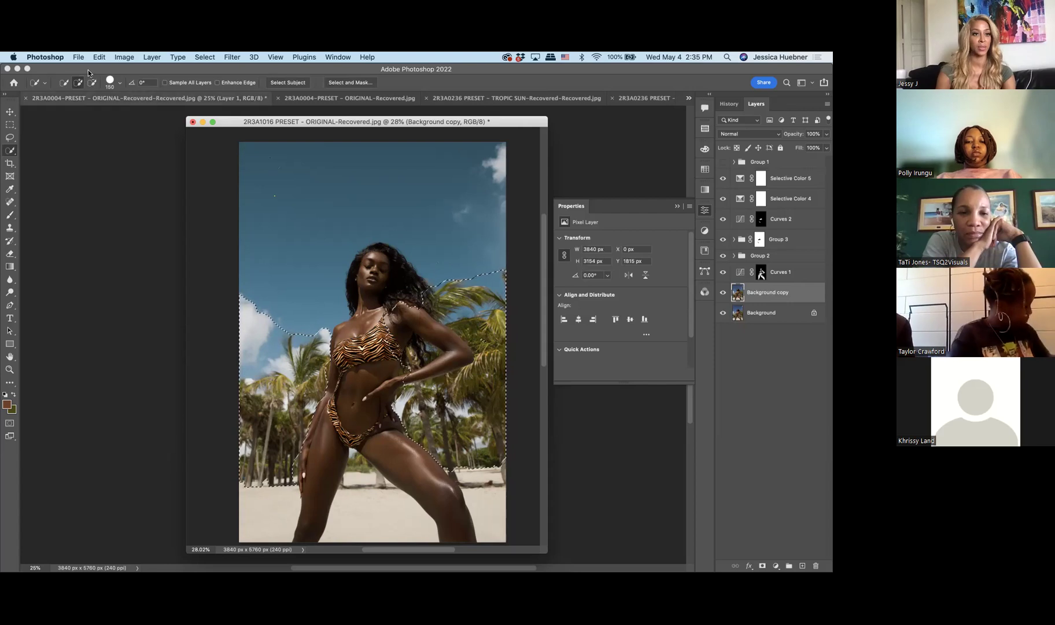
{"action": "left_click", "coordinate": [97, 57]}
{"action": "left_click", "coordinate": [105, 68]}
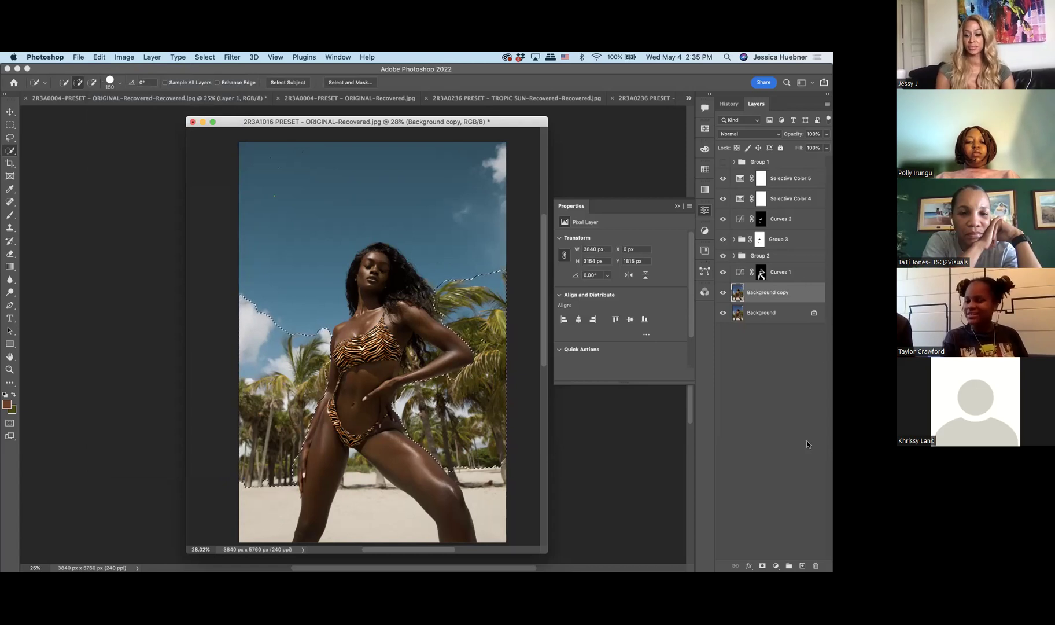
Add a Selective Color adjustment masked to the palm selection and move it directly above Selective Color 5.
{"action": "left_click", "coordinate": [776, 565]}
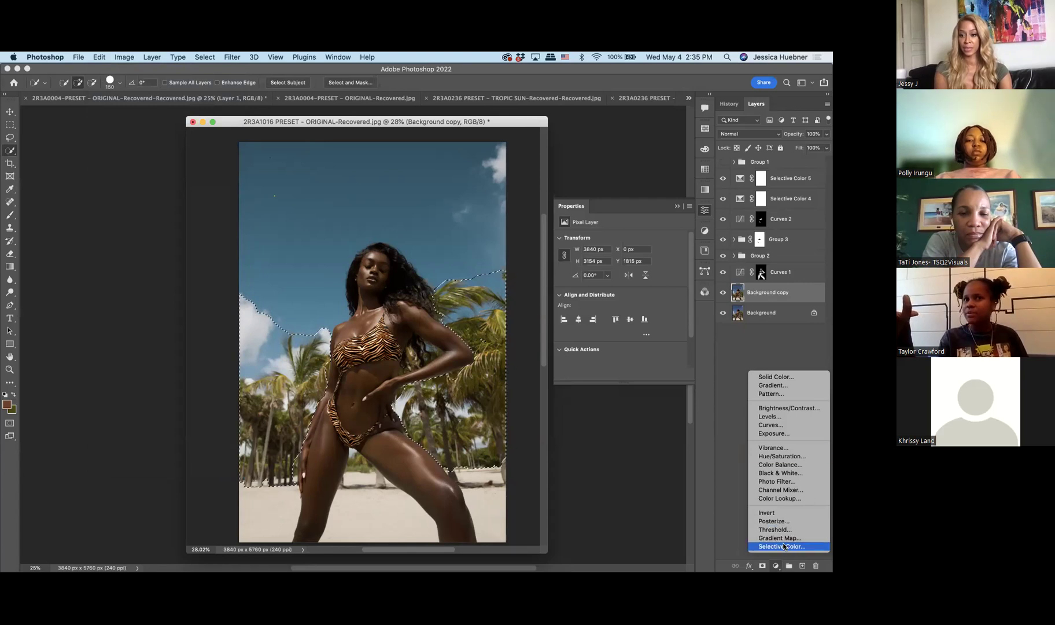
{"action": "left_click", "coordinate": [786, 546]}
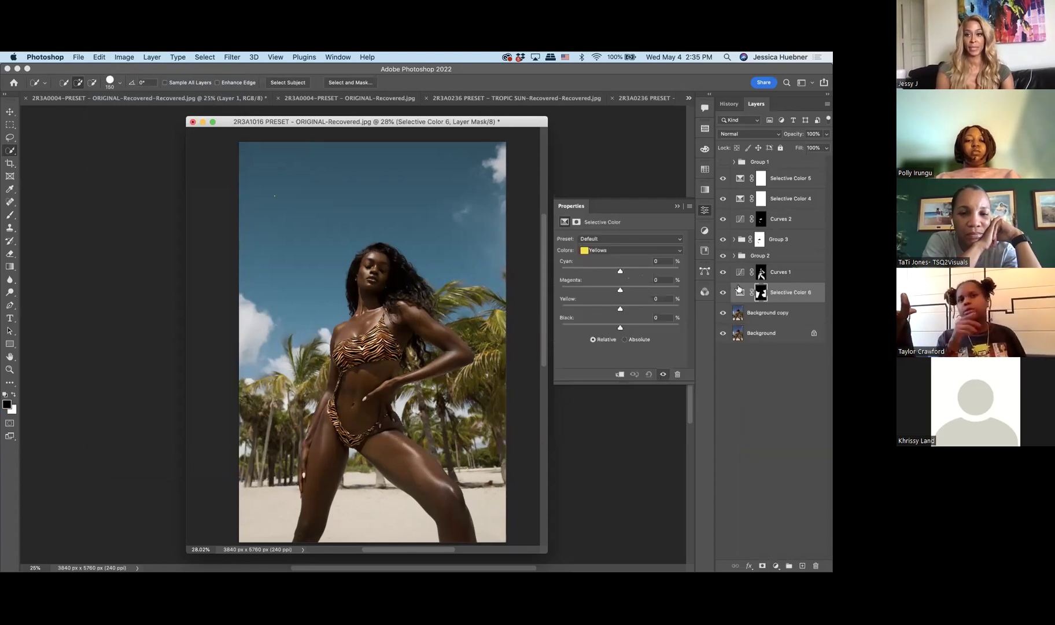
{"action": "left_click_drag", "start_coordinate": [822, 235], "coordinate": [804, 170]}
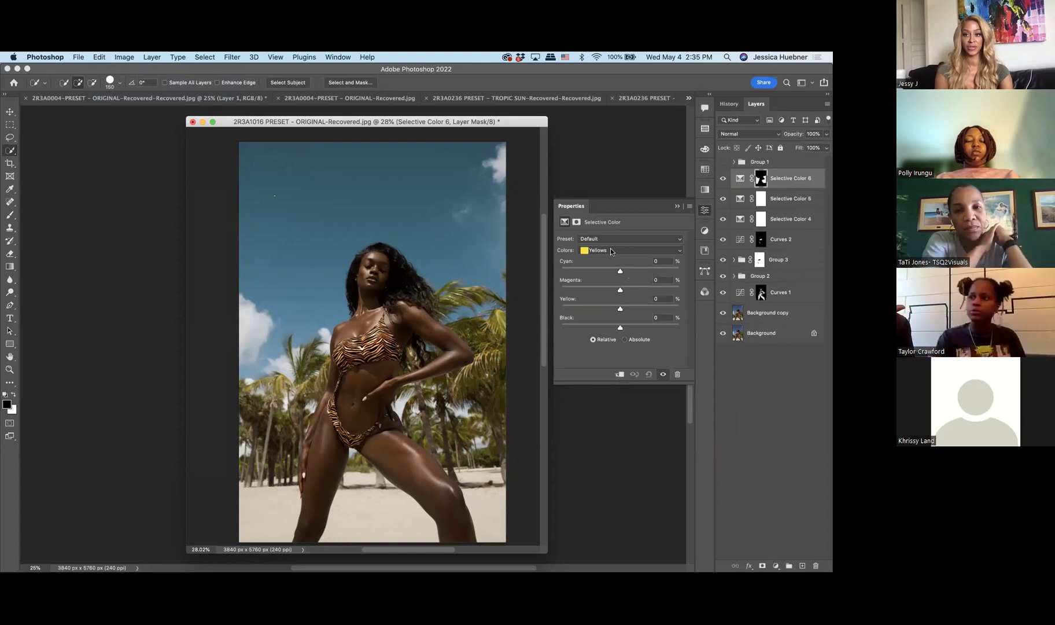
Set the masked adjustment's Yellows to Cyan +18, Magenta +2, Yellow +29 and Black -1, and hide the layer to compare.
{"action": "mouse_move", "coordinate": [620, 270]}
{"action": "left_mouse_down"}
{"action": "mouse_move", "coordinate": [612, 271]}
{"action": "mouse_move", "coordinate": [660, 268]}
{"action": "mouse_move", "coordinate": [565, 273]}
{"action": "mouse_move", "coordinate": [695, 264]}
{"action": "mouse_move", "coordinate": [546, 269]}
{"action": "mouse_move", "coordinate": [697, 266]}
{"action": "mouse_move", "coordinate": [539, 269]}
{"action": "mouse_move", "coordinate": [641, 272]}
{"action": "mouse_move", "coordinate": [598, 287]}
{"action": "mouse_move", "coordinate": [620, 287]}
{"action": "mouse_move", "coordinate": [627, 308]}
{"action": "mouse_move", "coordinate": [601, 307]}
{"action": "mouse_move", "coordinate": [637, 303]}
{"action": "mouse_move", "coordinate": [629, 270]}
{"action": "left_mouse_up"}
{"action": "mouse_move", "coordinate": [622, 327]}
{"action": "left_mouse_down"}
{"action": "mouse_move", "coordinate": [633, 327]}
{"action": "mouse_move", "coordinate": [620, 328]}
{"action": "left_mouse_up"}
{"action": "left_click", "coordinate": [724, 178]}
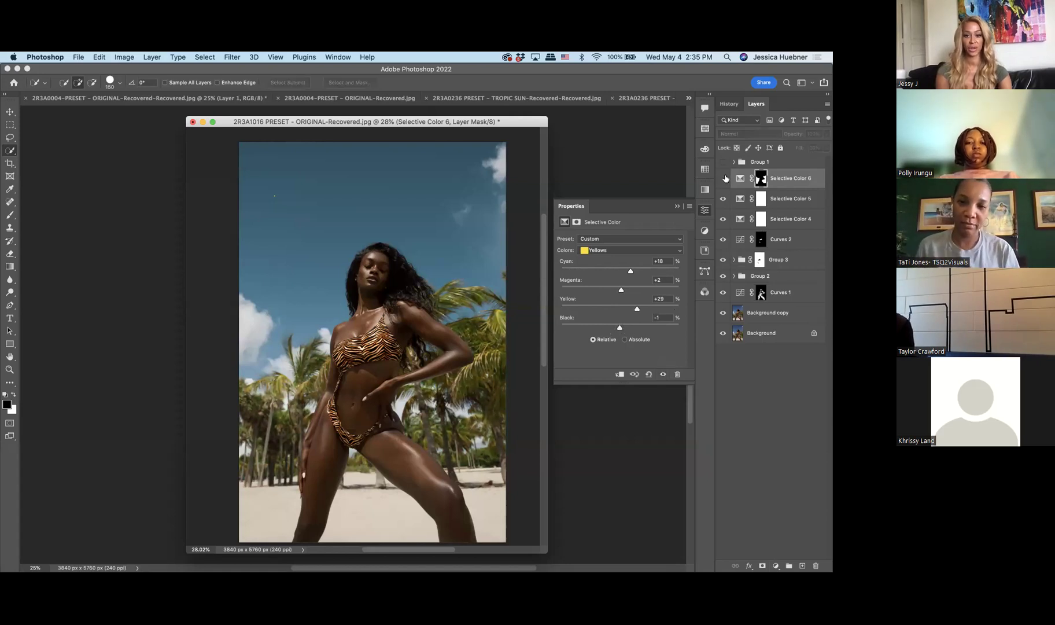
Turn the Selective Color 6 layer back on and group all layers from it down to Curves 1.
{"action": "left_click", "coordinate": [724, 178]}
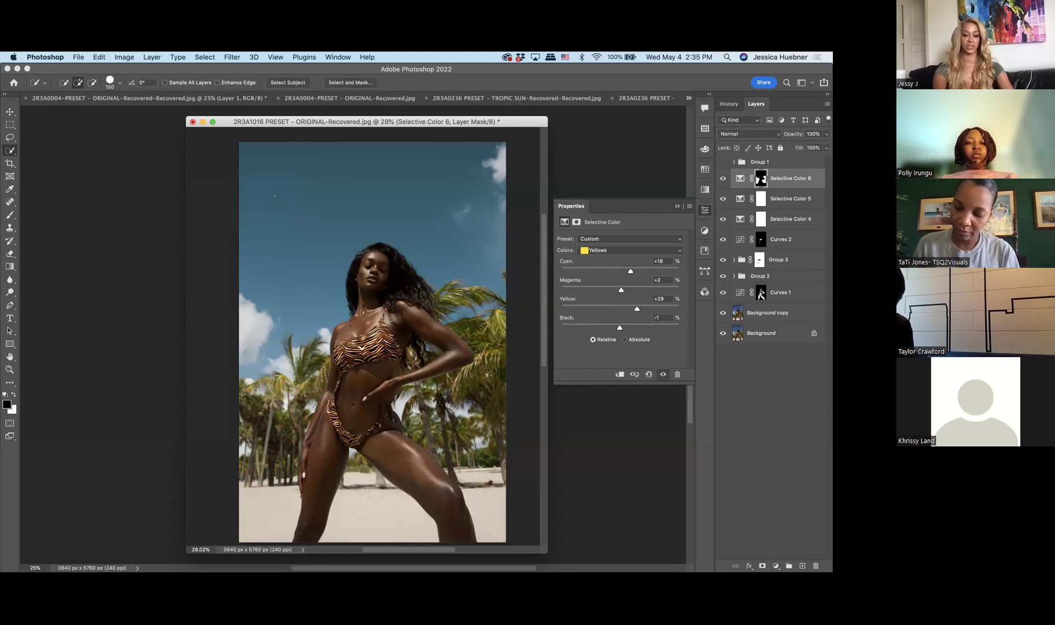
{"action": "scroll", "coordinate": [359, 333], "scroll_direction": "down", "scroll_amount": 2}
{"action": "scroll", "coordinate": [348, 320], "scroll_direction": "up", "scroll_amount": 3}
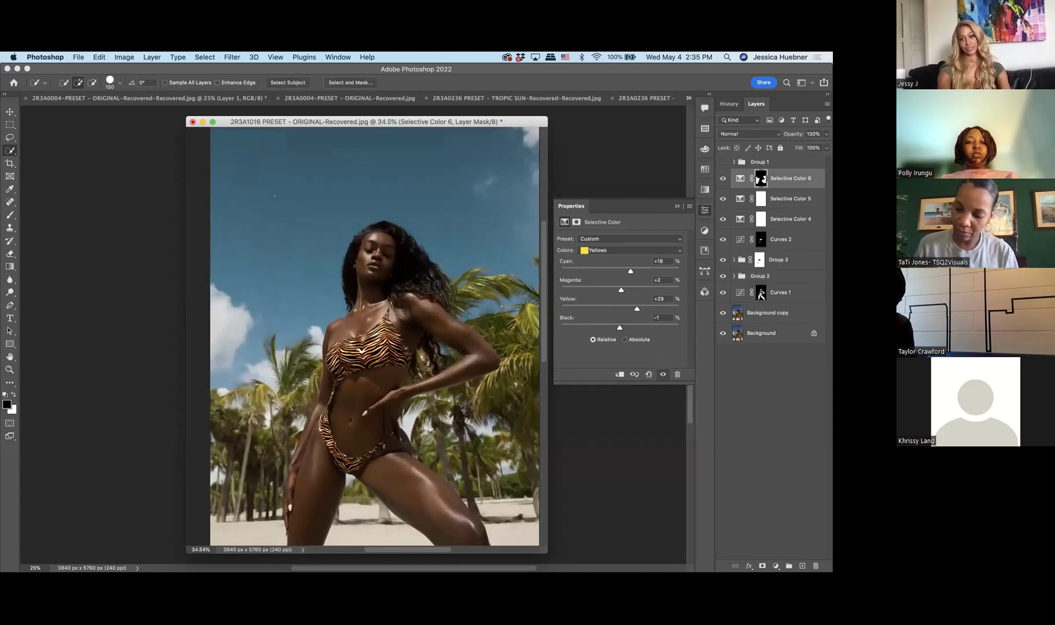
{"action": "left_click", "coordinate": [780, 297], "text": "shift"}
{"action": "left_click_drag", "start_coordinate": [779, 296], "coordinate": [789, 565]}
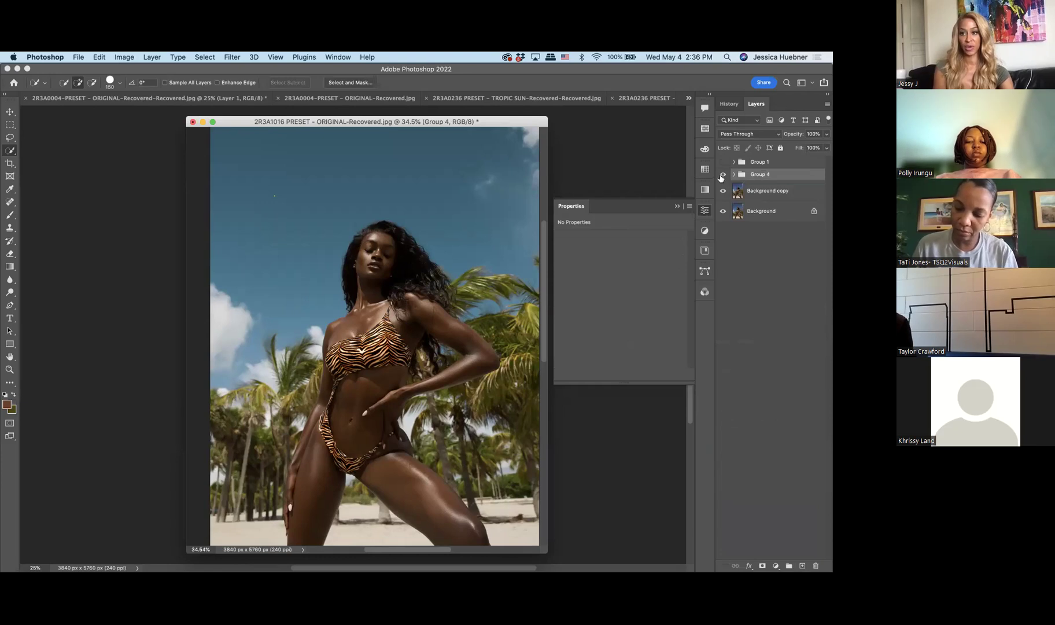
Toggle the visibility of the new adjustment group to compare the photo before and after grading.
{"action": "scroll", "coordinate": [370, 335], "scroll_direction": "down", "scroll_amount": 5}
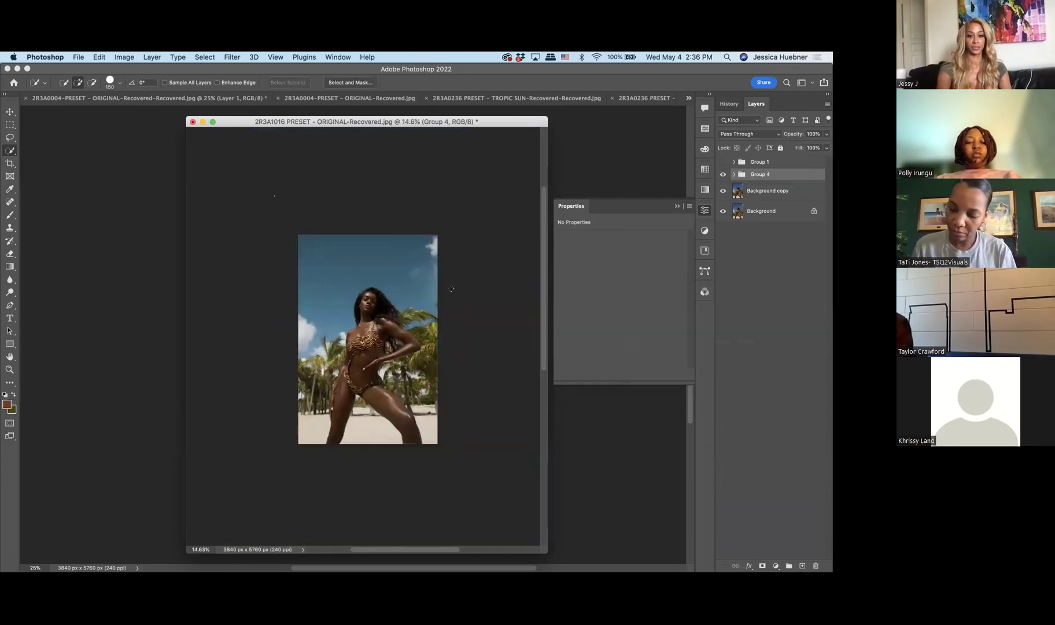
{"action": "scroll", "coordinate": [371, 335], "scroll_direction": "up", "scroll_amount": 2}
{"action": "left_click", "coordinate": [723, 175]}
{"action": "left_click", "coordinate": [723, 177]}
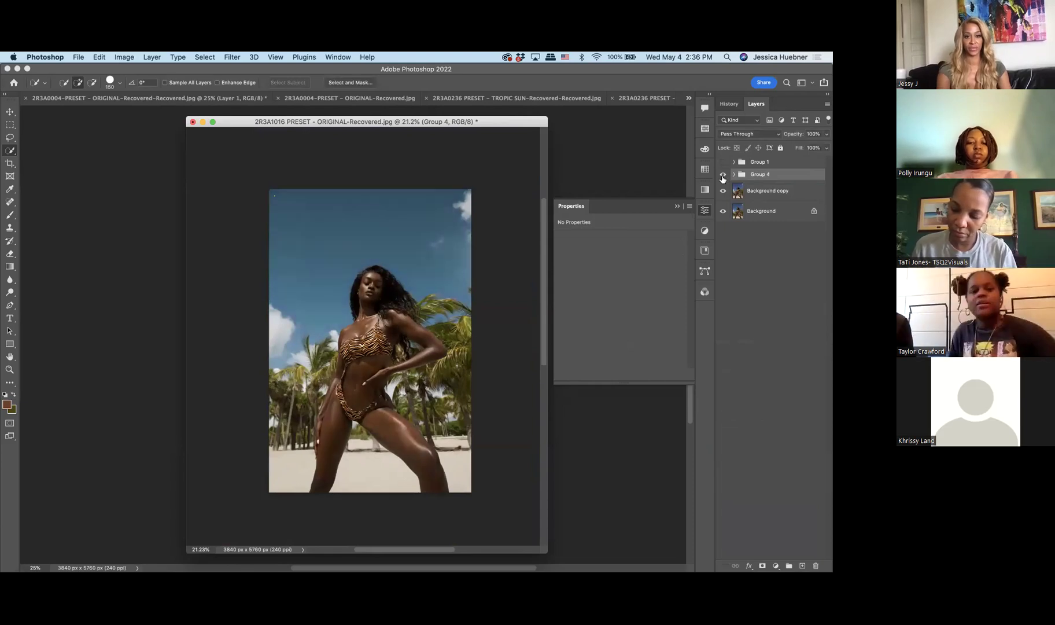
{"action": "left_click", "coordinate": [723, 176]}
{"action": "left_click", "coordinate": [723, 176]}
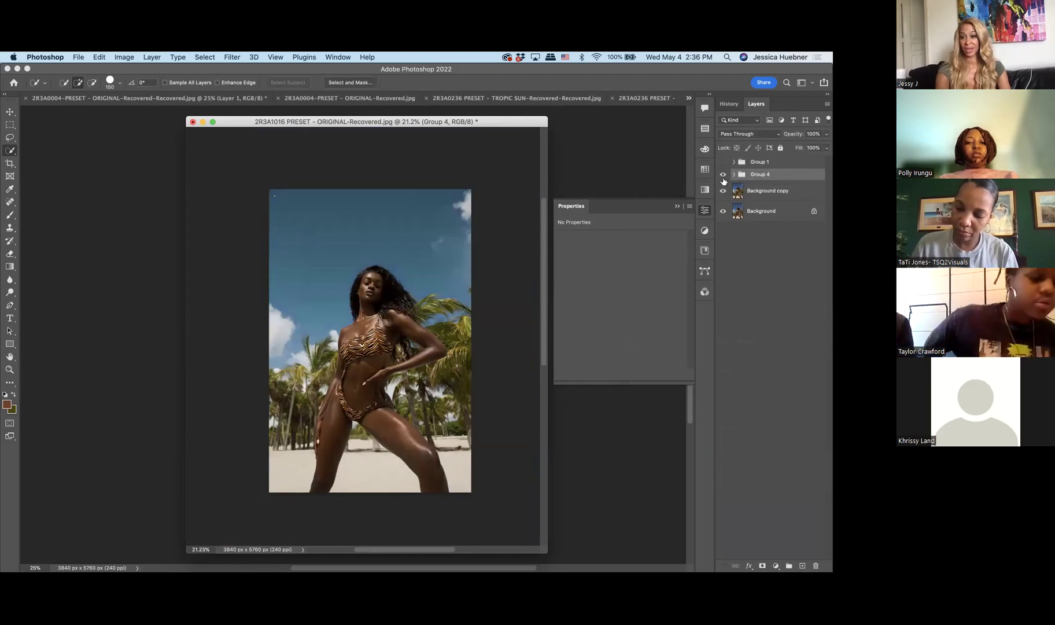
Lower Group 4's opacity to 71% and toggle its visibility to compare the softened grade.
{"action": "left_click", "coordinate": [826, 134]}
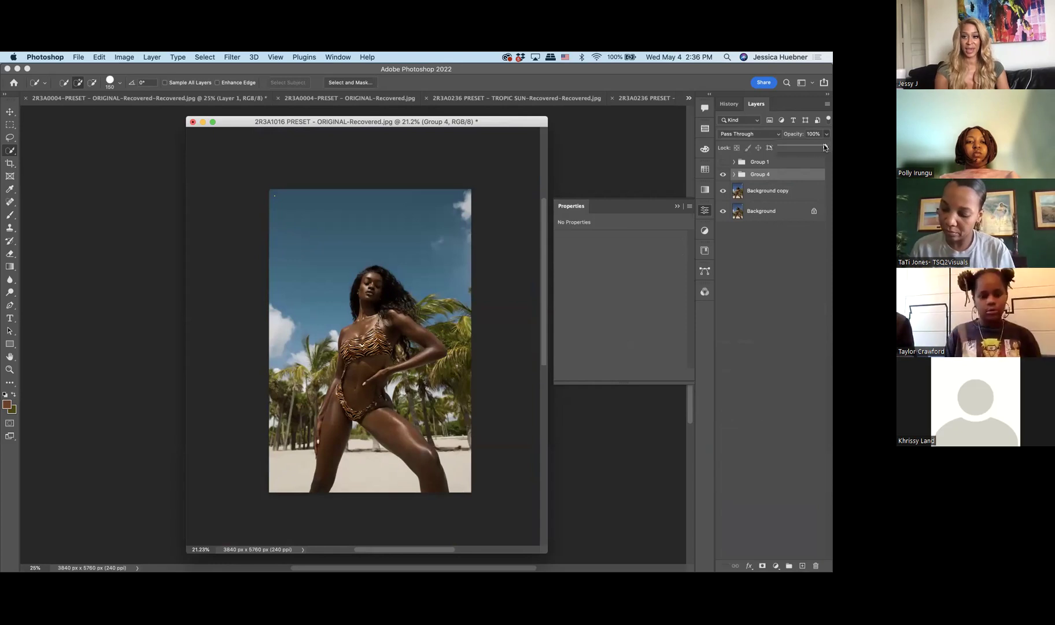
{"action": "left_click_drag", "start_coordinate": [824, 147], "coordinate": [791, 144]}
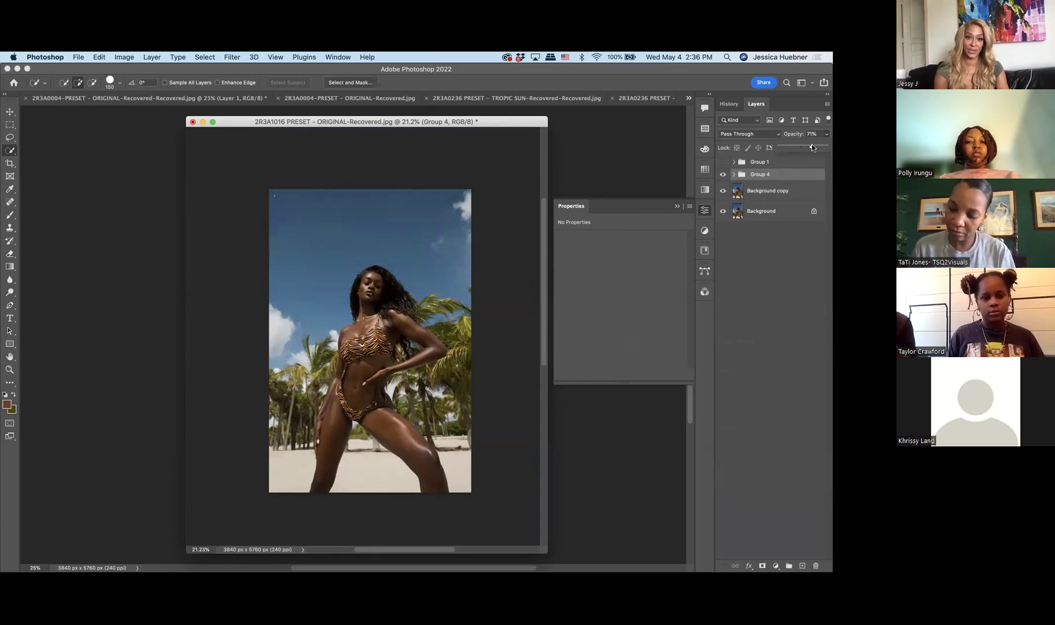
{"action": "left_click_drag", "start_coordinate": [812, 147], "coordinate": [827, 147]}
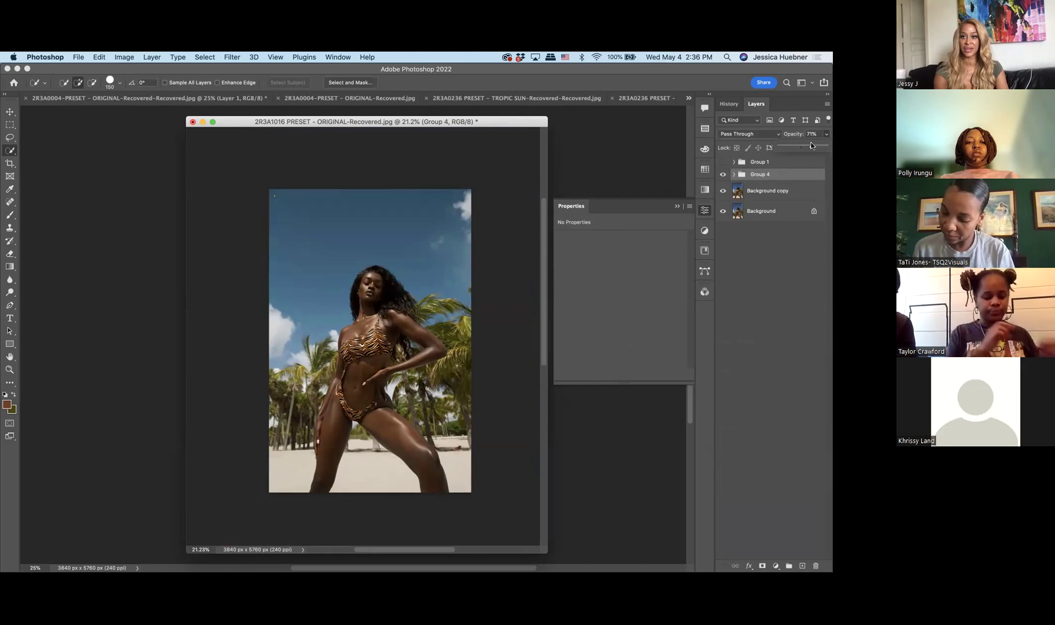
{"action": "left_click", "coordinate": [722, 174]}
{"action": "left_click", "coordinate": [723, 175]}
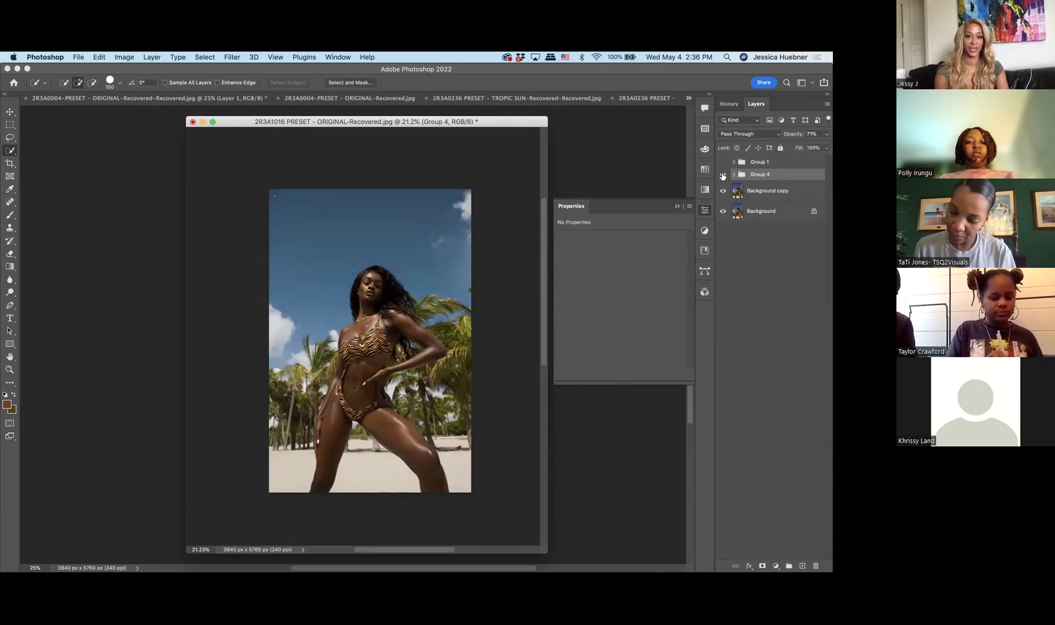
{"action": "left_click", "coordinate": [723, 175]}
{"action": "left_click", "coordinate": [723, 175]}
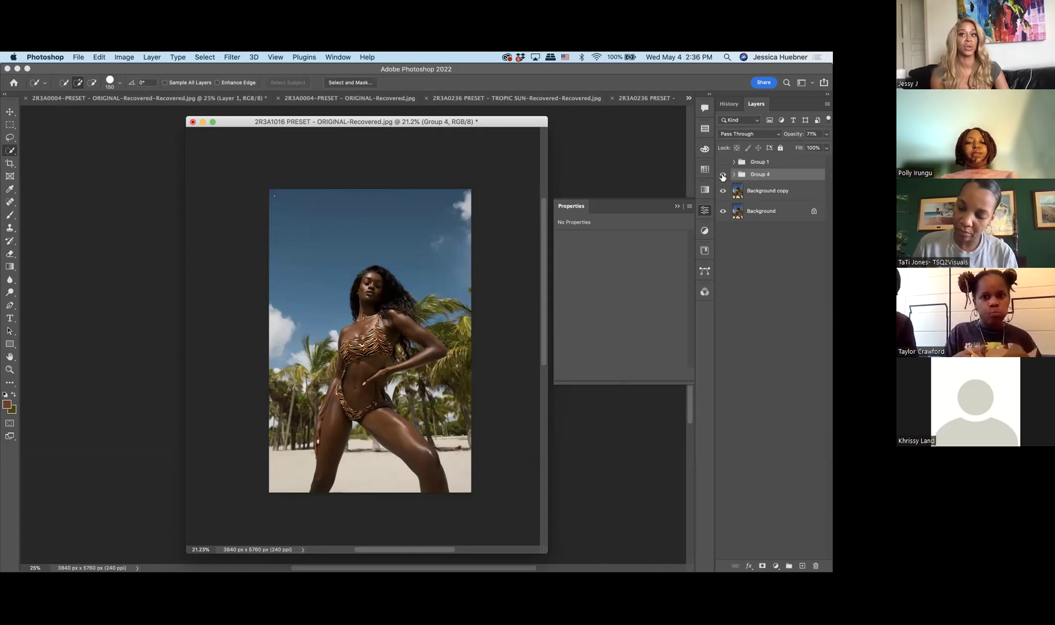
Hide Group 4 and open the Background copy layer in the Camera Raw Filter, moving the dialog lower.
{"action": "left_click", "coordinate": [724, 174]}
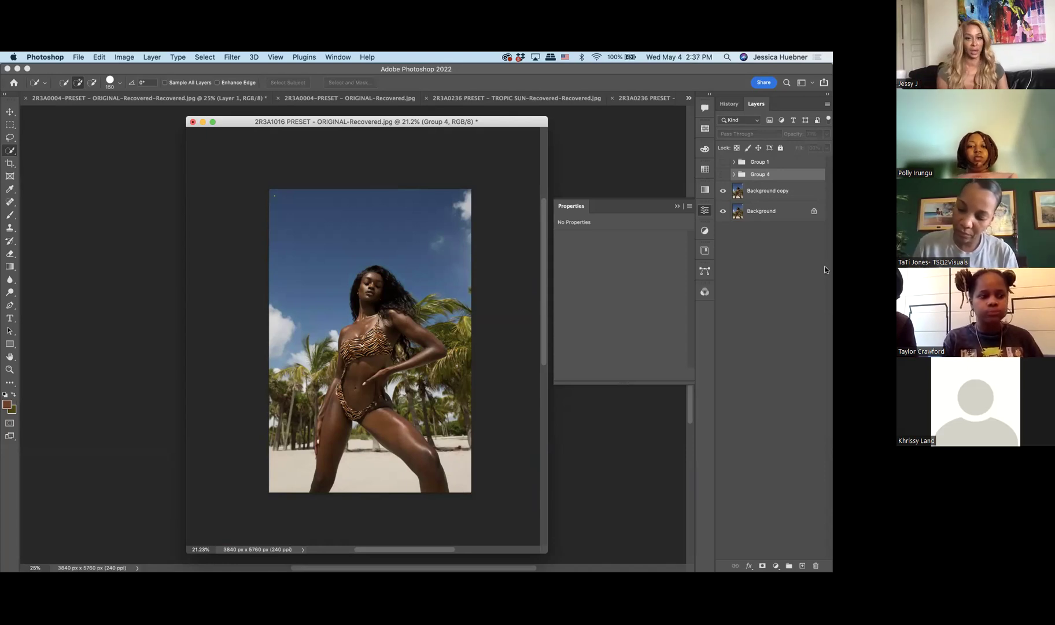
{"action": "left_click", "coordinate": [764, 196]}
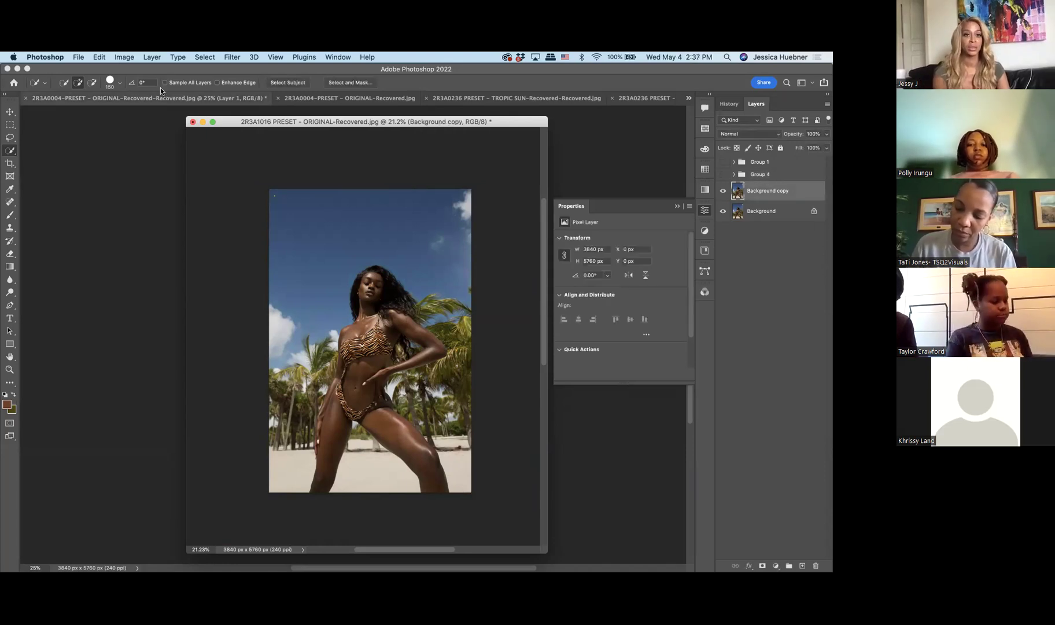
{"action": "left_click", "coordinate": [230, 57]}
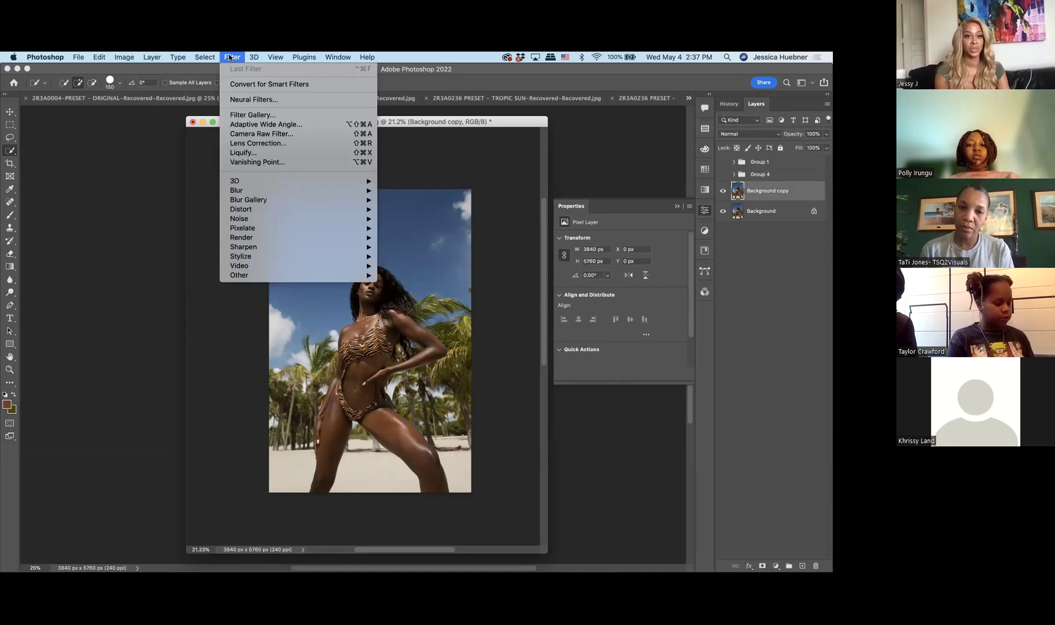
{"action": "left_click", "coordinate": [260, 134]}
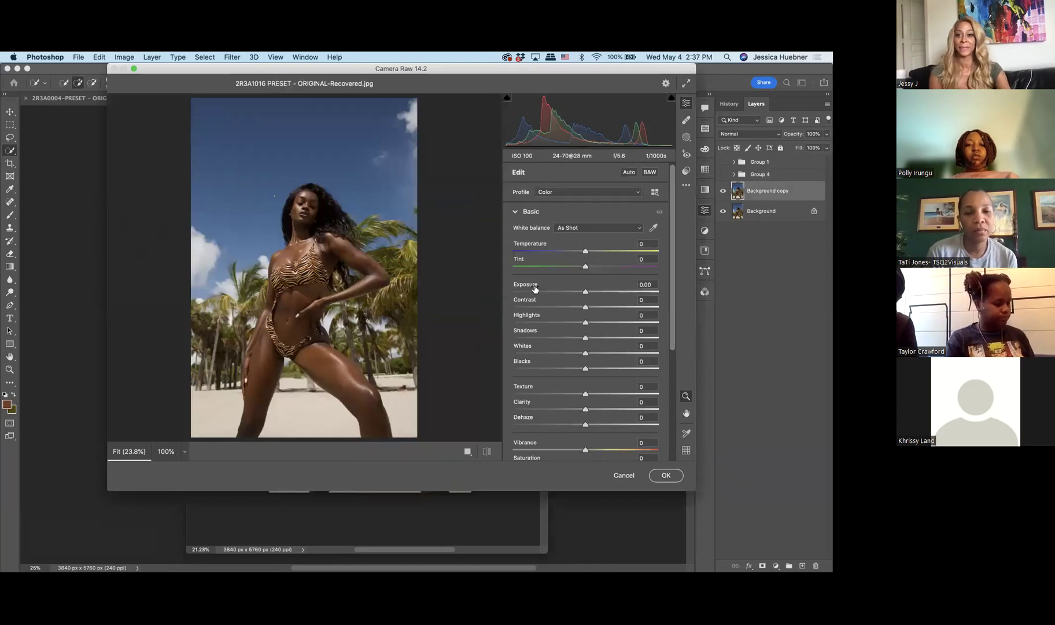
{"action": "left_click_drag", "start_coordinate": [438, 75], "coordinate": [445, 123]}
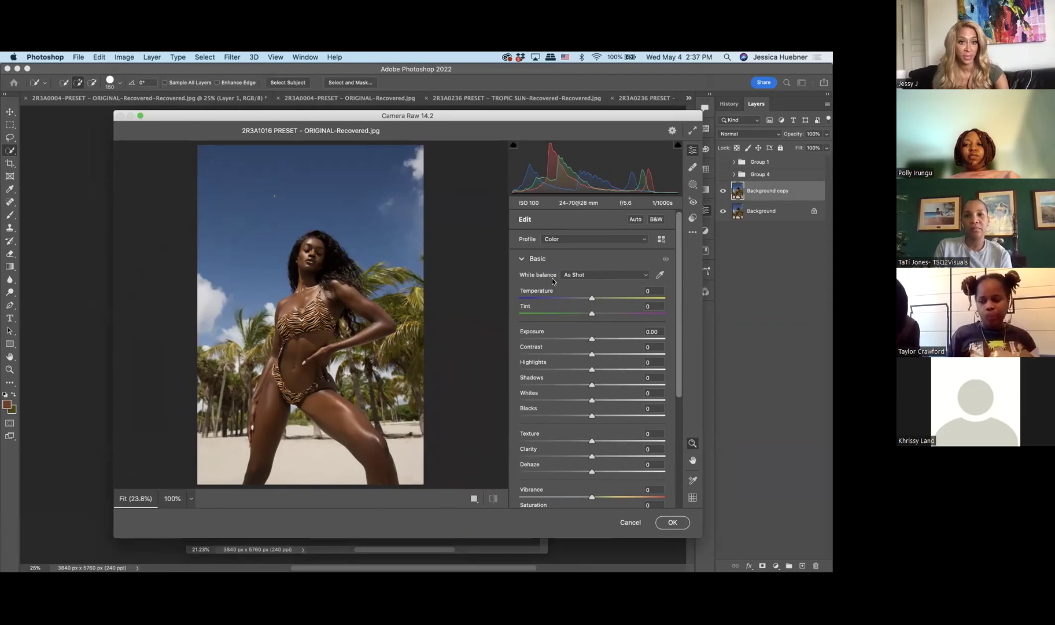
Try cooling the photo in Camera Raw with Temperature -13 and raising Exposure to +0.15.
{"action": "left_click", "coordinate": [590, 299]}
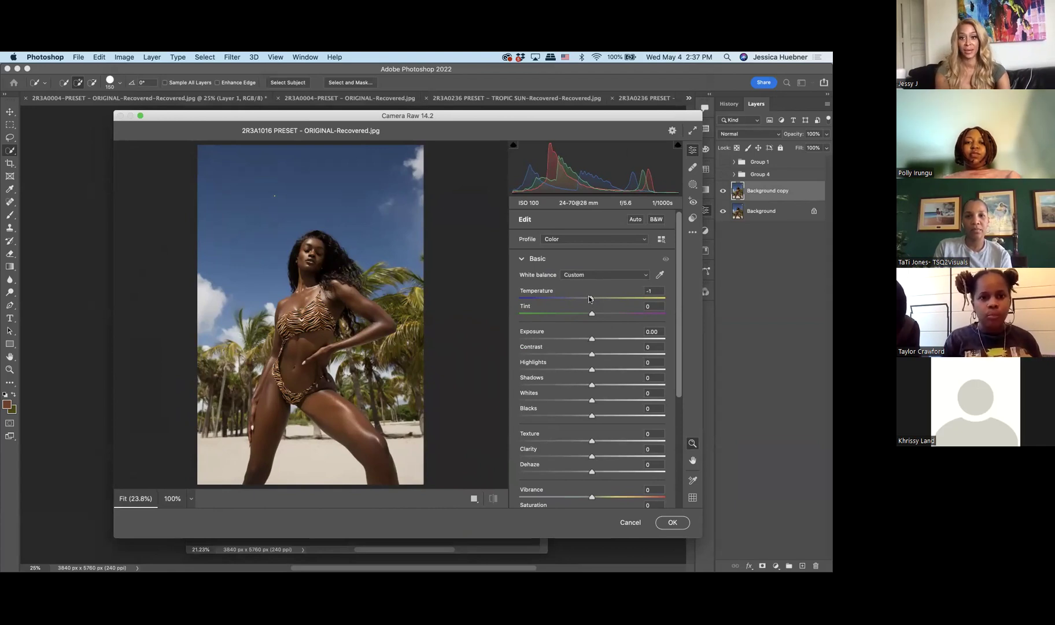
{"action": "left_click_drag", "start_coordinate": [590, 299], "coordinate": [580, 299]}
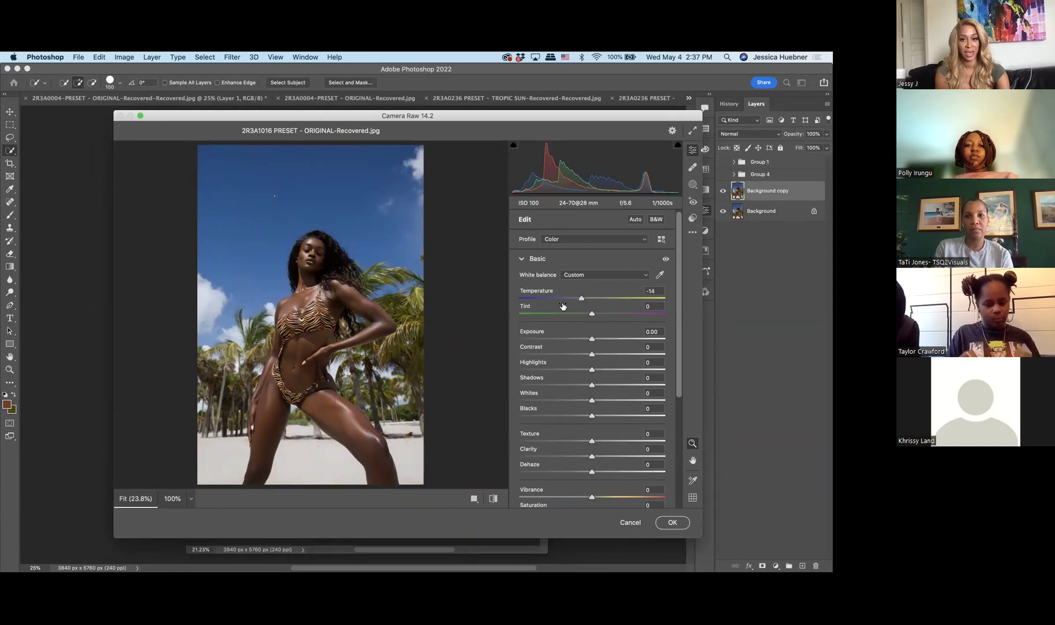
{"action": "mouse_move", "coordinate": [582, 299]}
{"action": "left_mouse_down"}
{"action": "mouse_move", "coordinate": [643, 297]}
{"action": "mouse_move", "coordinate": [532, 299]}
{"action": "mouse_move", "coordinate": [650, 290]}
{"action": "mouse_move", "coordinate": [583, 301]}
{"action": "left_mouse_up"}
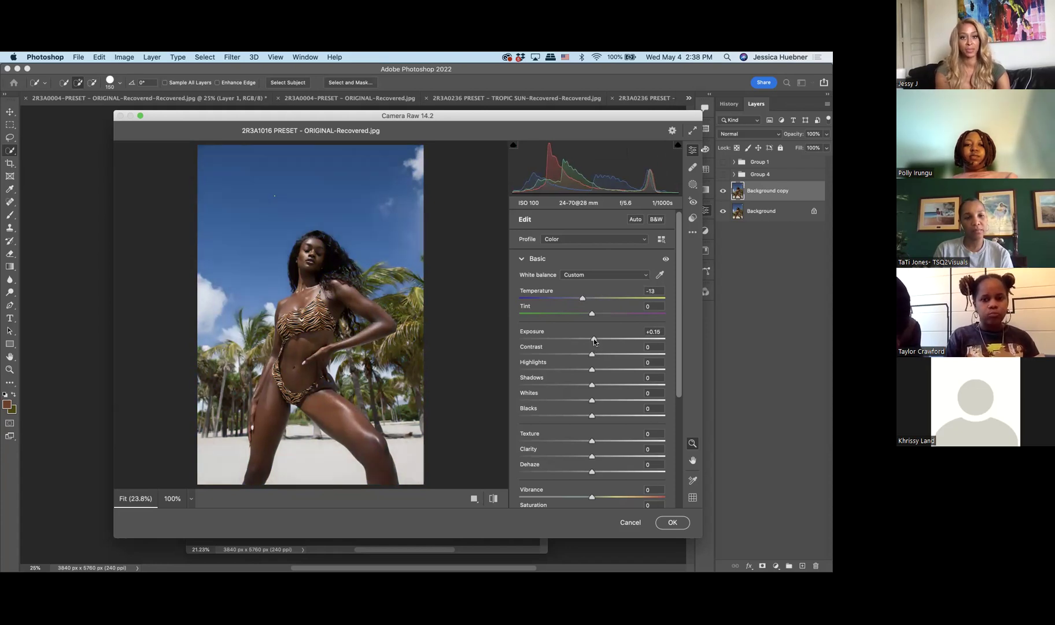
{"action": "left_click_drag", "start_coordinate": [592, 342], "coordinate": [595, 341]}
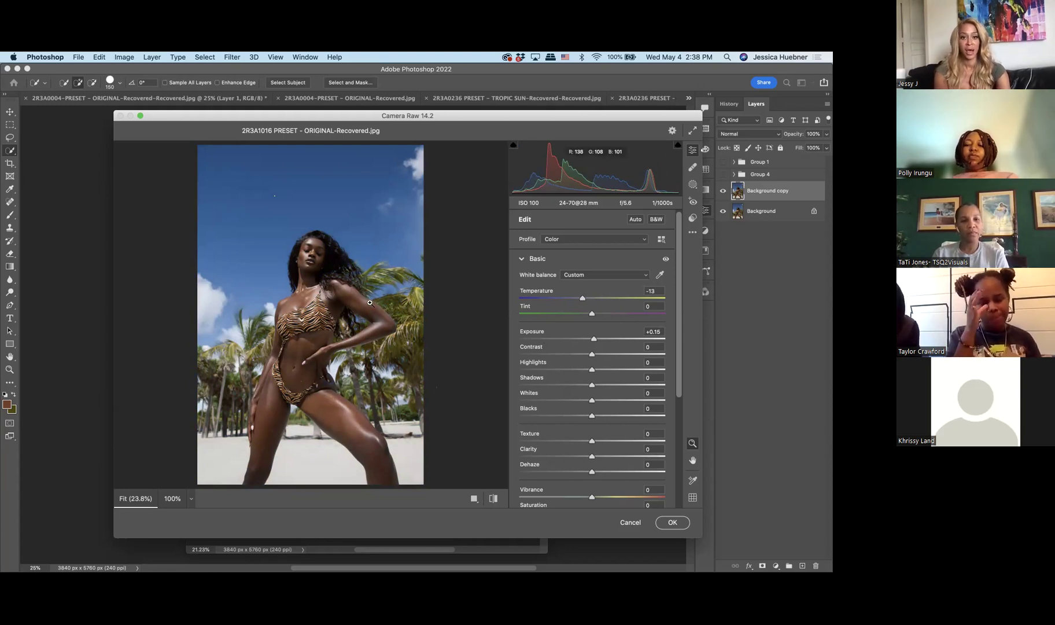
Check the skin and bikini up close and try Highlights -19, Shadows +23 and Exposure 0.00.
{"action": "left_click", "coordinate": [358, 417]}
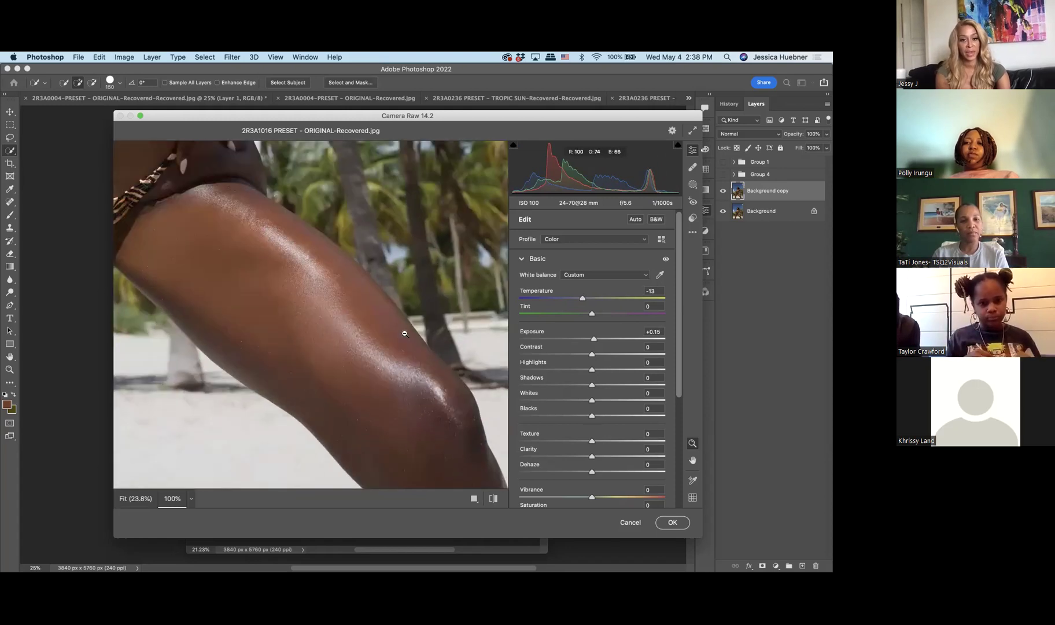
{"action": "left_click", "coordinate": [293, 281]}
{"action": "left_click", "coordinate": [293, 281]}
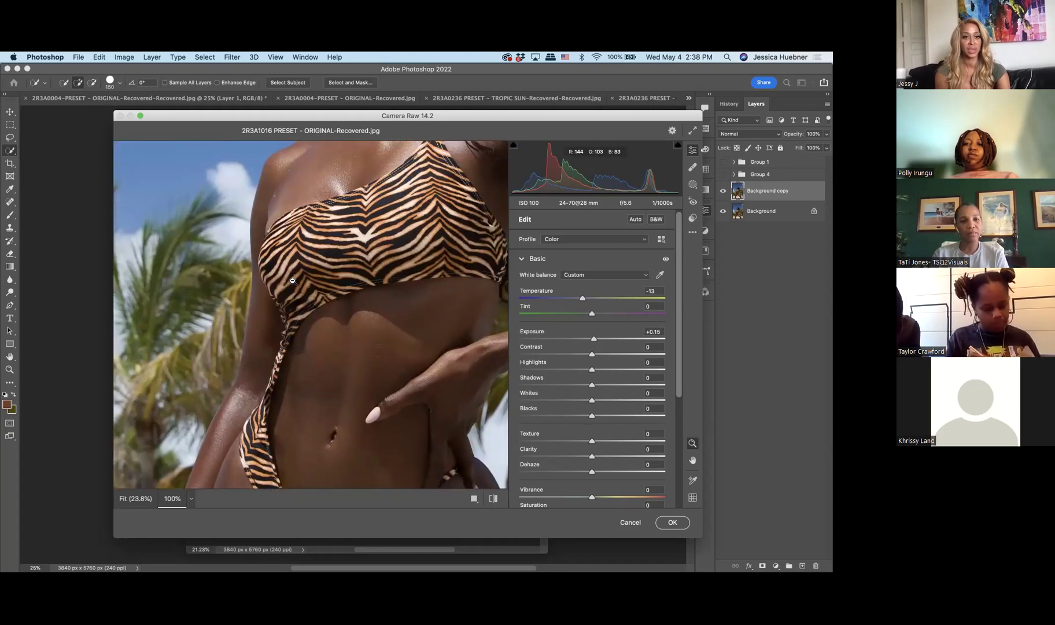
{"action": "left_click", "coordinate": [329, 214]}
{"action": "left_click", "coordinate": [330, 215]}
{"action": "mouse_move", "coordinate": [591, 370]}
{"action": "left_mouse_down"}
{"action": "mouse_move", "coordinate": [574, 369]}
{"action": "mouse_move", "coordinate": [663, 371]}
{"action": "mouse_move", "coordinate": [510, 369]}
{"action": "mouse_move", "coordinate": [592, 372]}
{"action": "left_mouse_up"}
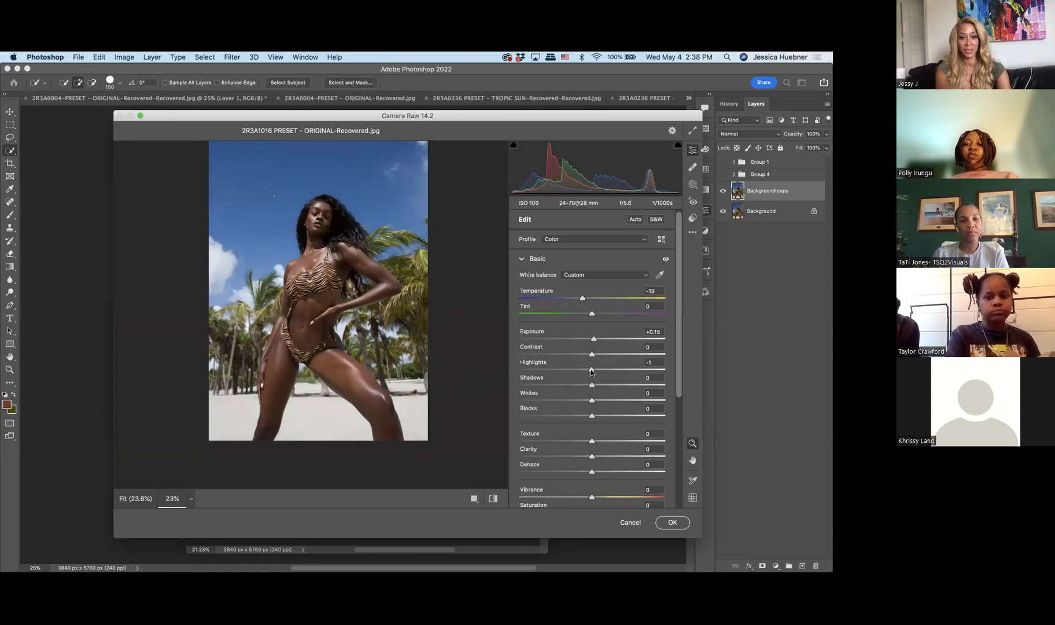
{"action": "left_click_drag", "start_coordinate": [590, 372], "coordinate": [578, 373]}
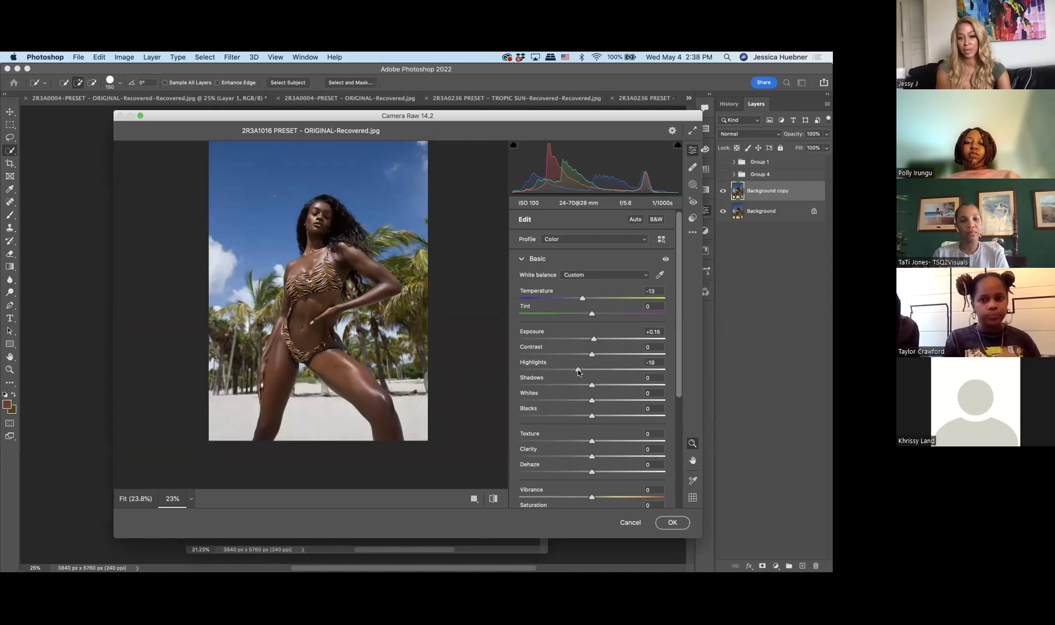
{"action": "left_click_drag", "start_coordinate": [305, 392], "coordinate": [366, 321]}
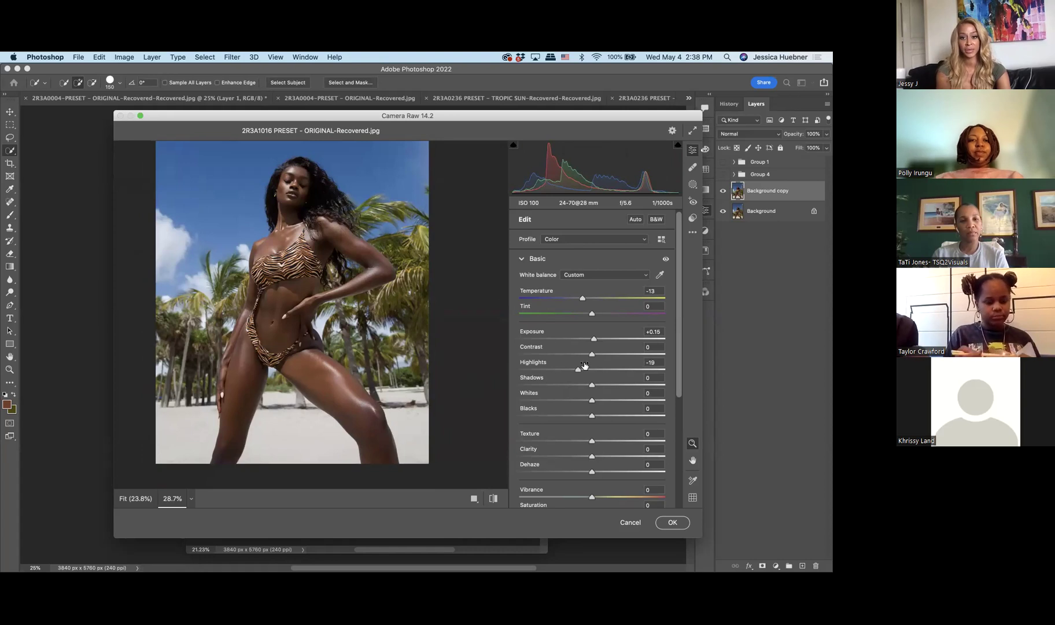
{"action": "left_click_drag", "start_coordinate": [610, 383], "coordinate": [606, 384]}
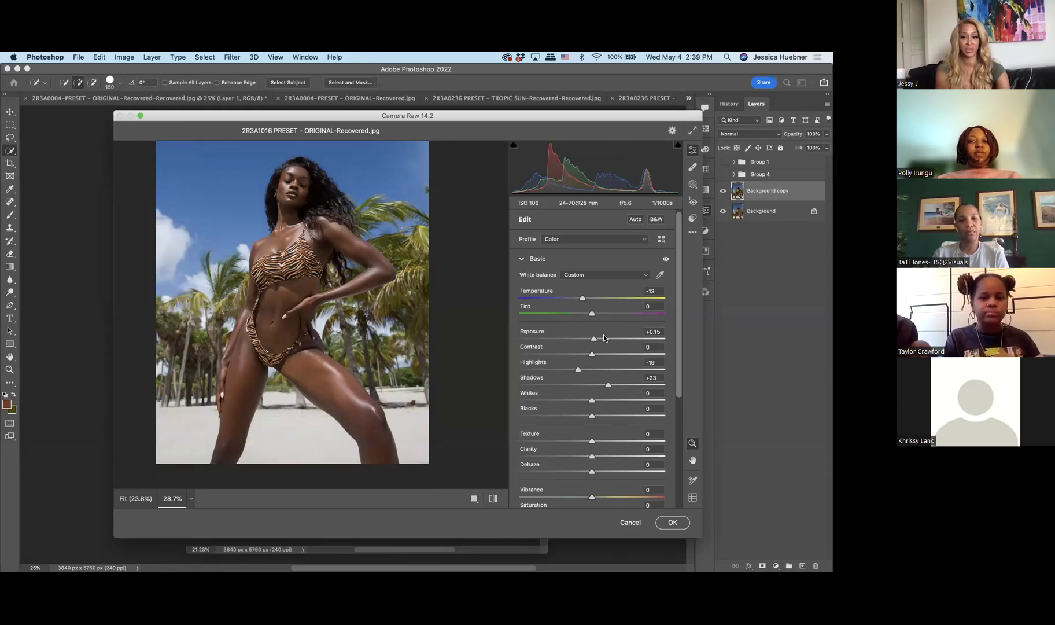
{"action": "left_click_drag", "start_coordinate": [593, 341], "coordinate": [590, 340]}
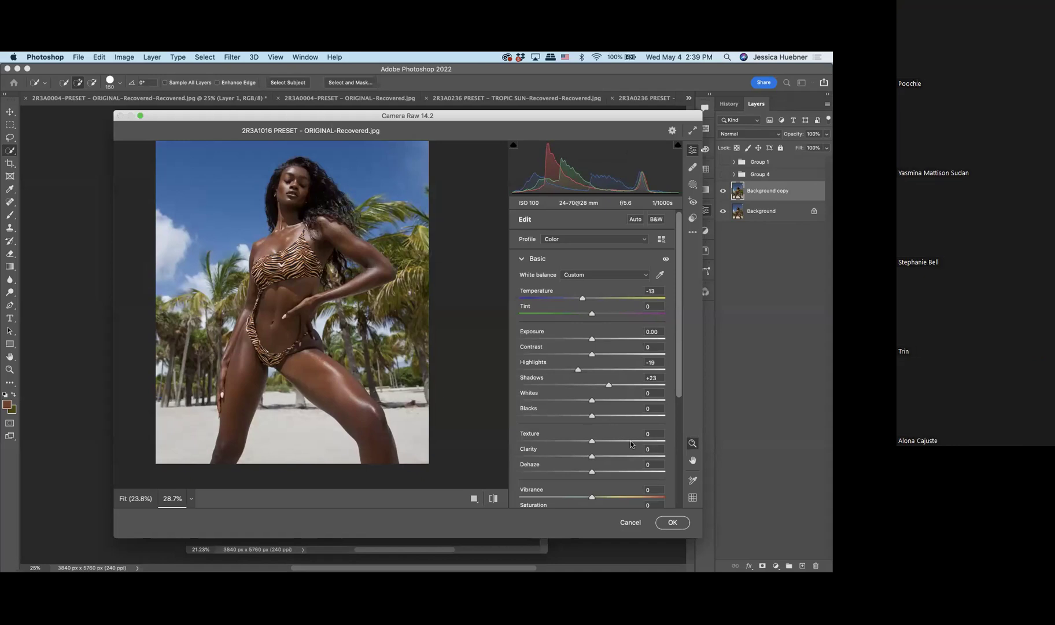
Switch the Camera Raw preview to the default settings and enlarge the filter dialog.
{"action": "left_click", "coordinate": [493, 498]}
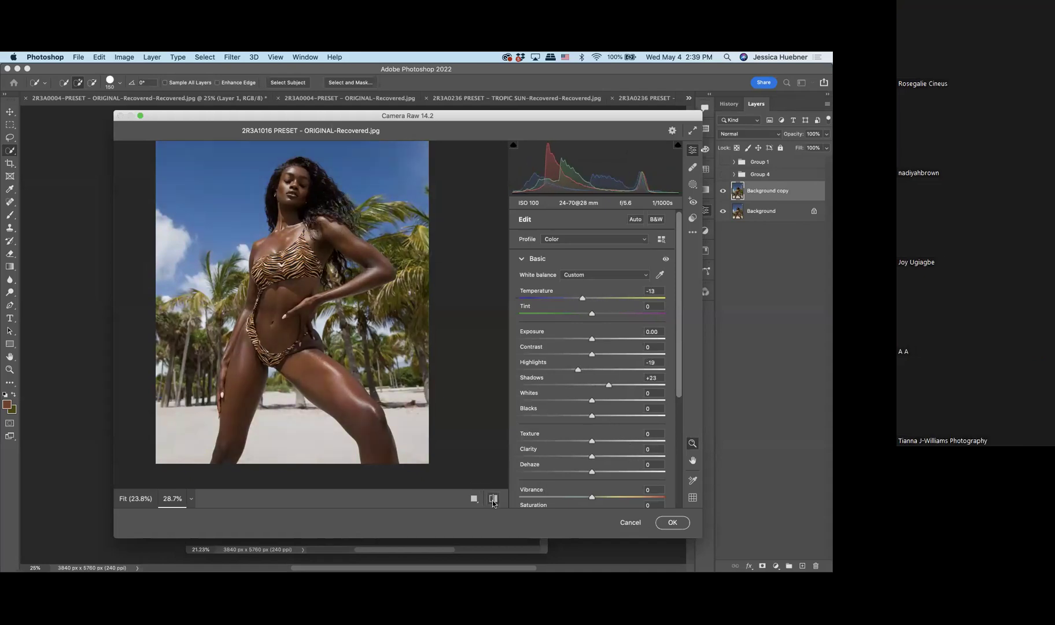
{"action": "left_click_drag", "start_coordinate": [701, 537], "coordinate": [695, 570]}
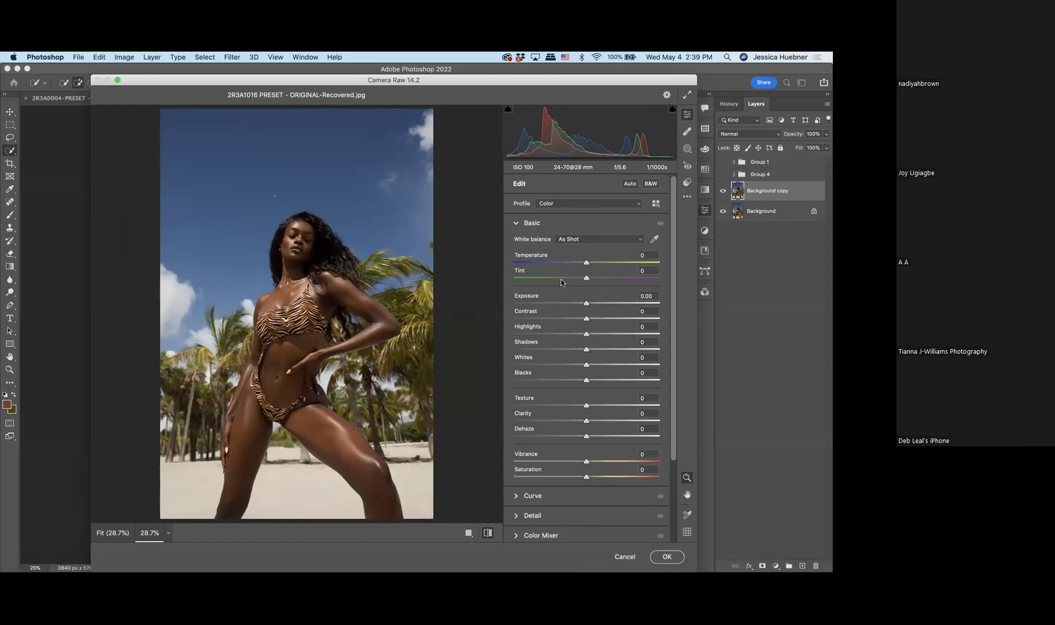
Set Dehaze to +5 and Clarity to +5 for the photo in the Camera Raw Basic settings.
{"action": "scroll", "coordinate": [568, 396], "scroll_direction": "down", "scroll_amount": 1}
{"action": "scroll", "coordinate": [567, 396], "scroll_direction": "down", "scroll_amount": 2}
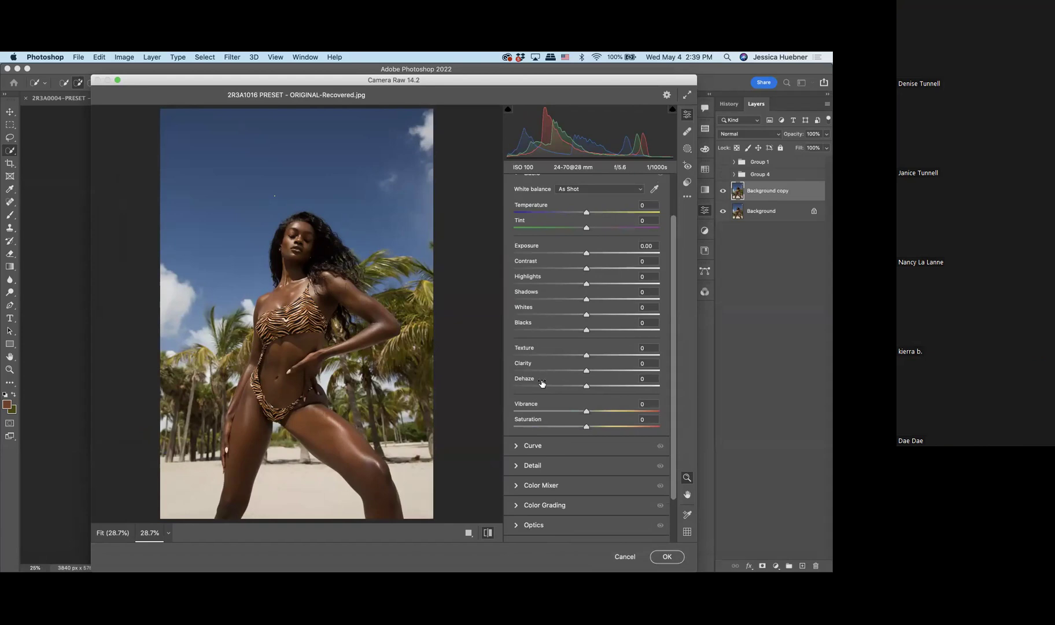
{"action": "mouse_move", "coordinate": [542, 383]}
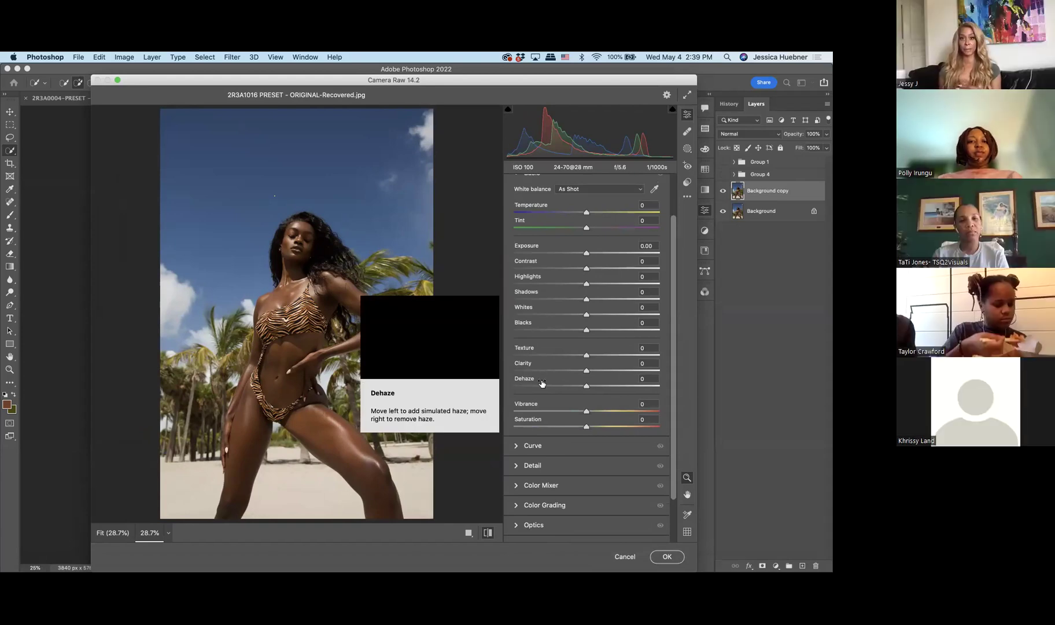
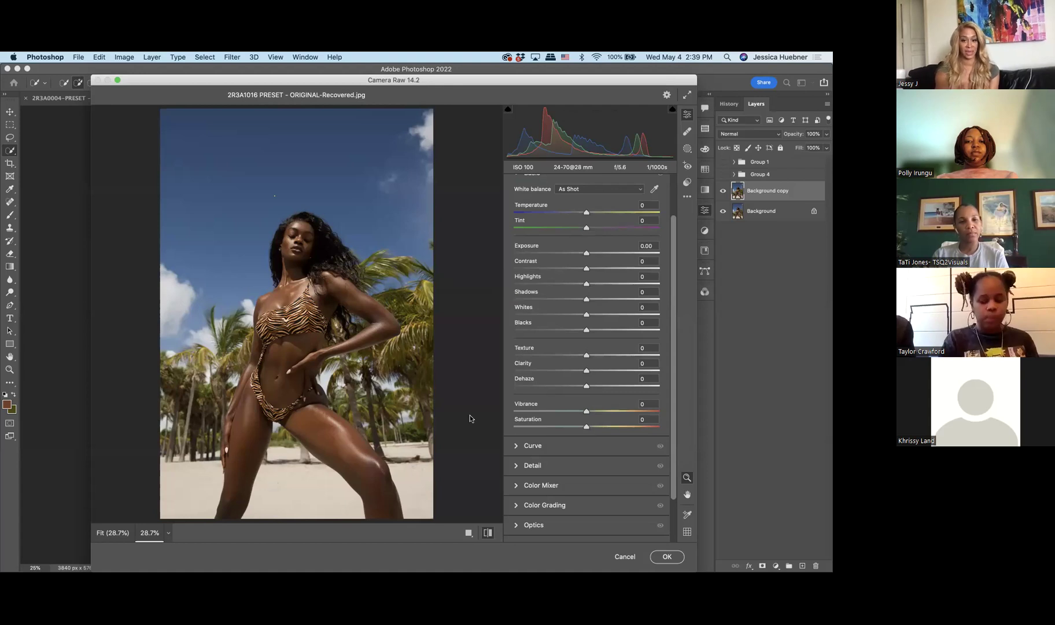
{"action": "left_click_drag", "start_coordinate": [586, 385], "coordinate": [585, 384]}
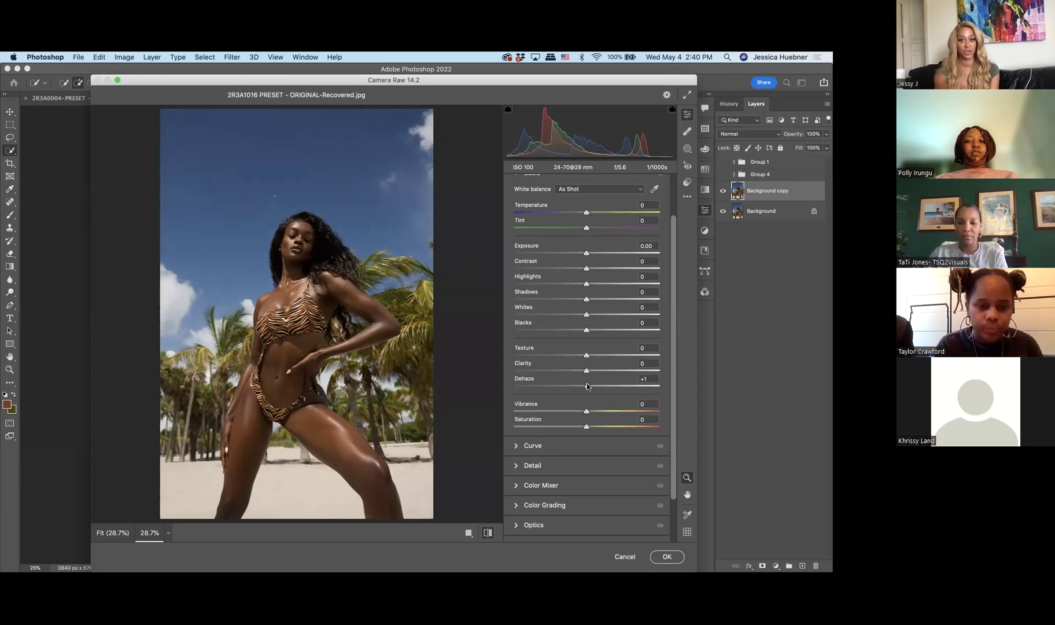
{"action": "mouse_move", "coordinate": [589, 384]}
{"action": "left_mouse_down"}
{"action": "mouse_move", "coordinate": [671, 384]}
{"action": "mouse_move", "coordinate": [590, 387]}
{"action": "left_mouse_up"}
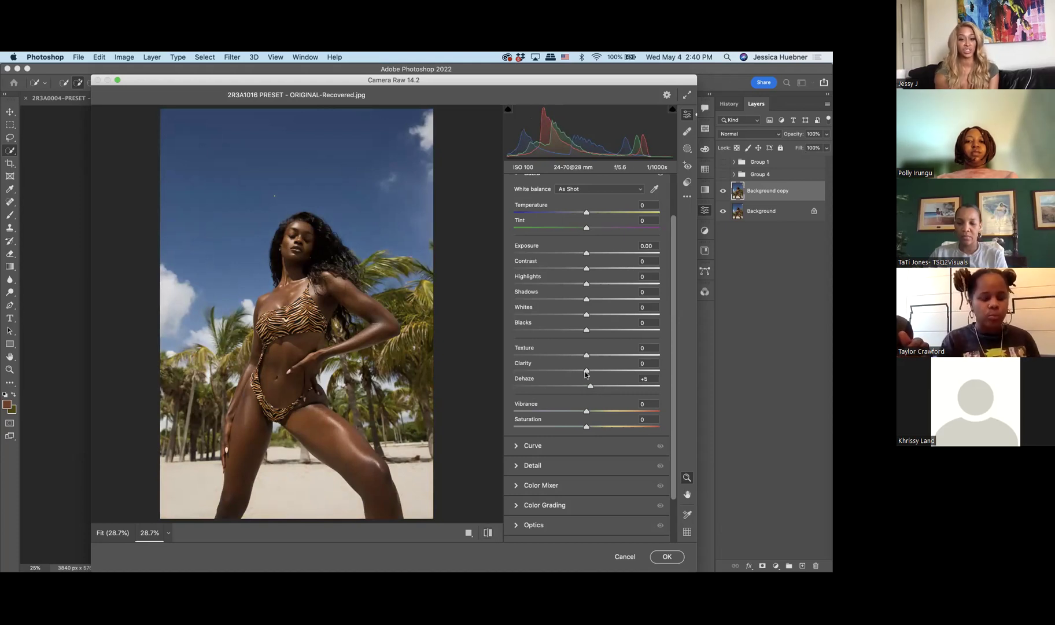
{"action": "left_click_drag", "start_coordinate": [586, 373], "coordinate": [590, 374]}
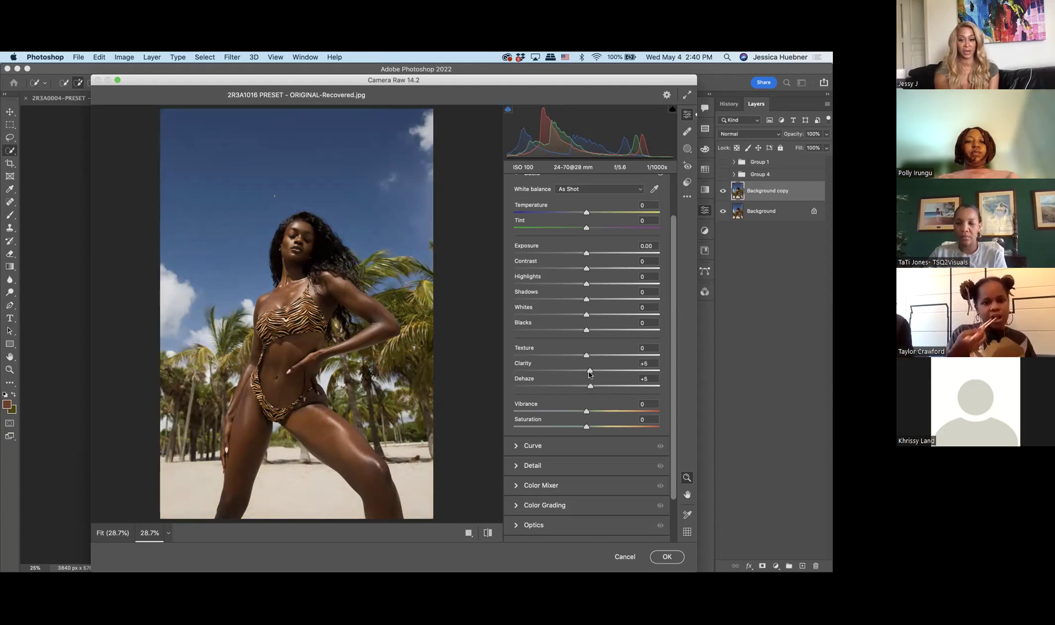
Set Texture to +5 for the photo and look over the Curve and Detail settings.
{"action": "left_click_drag", "start_coordinate": [587, 356], "coordinate": [590, 356]}
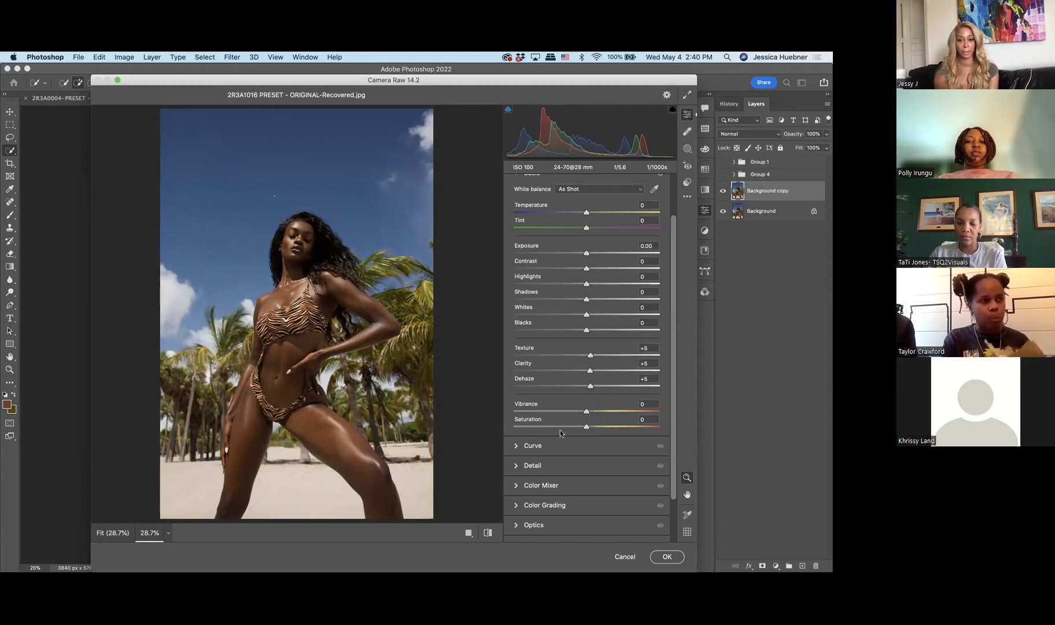
{"action": "scroll", "coordinate": [560, 430], "scroll_direction": "down", "scroll_amount": 2}
{"action": "left_click", "coordinate": [517, 394]}
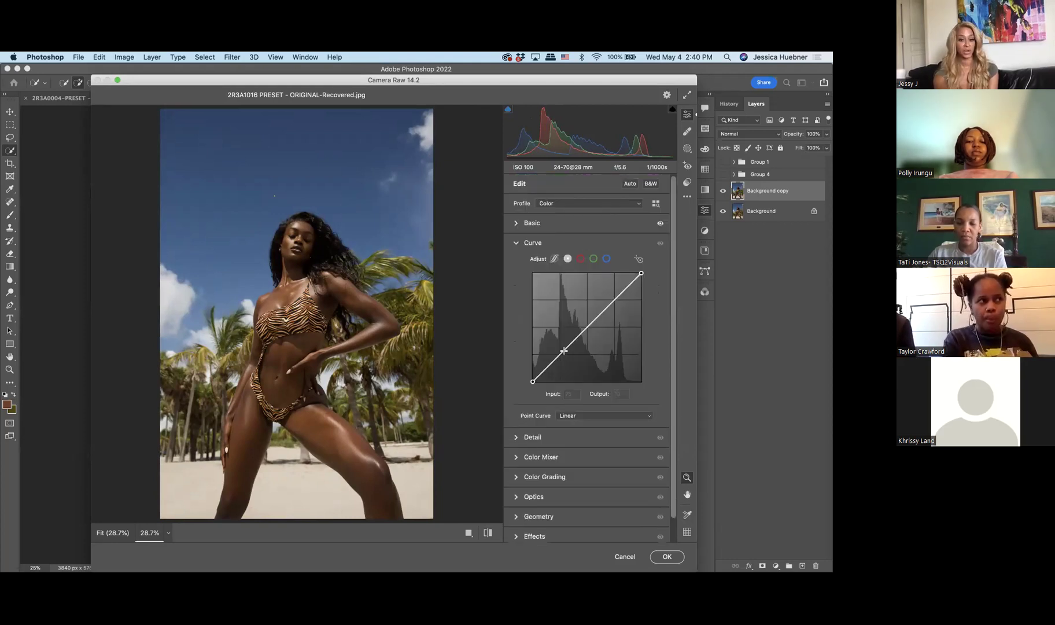
{"action": "left_click", "coordinate": [516, 219]}
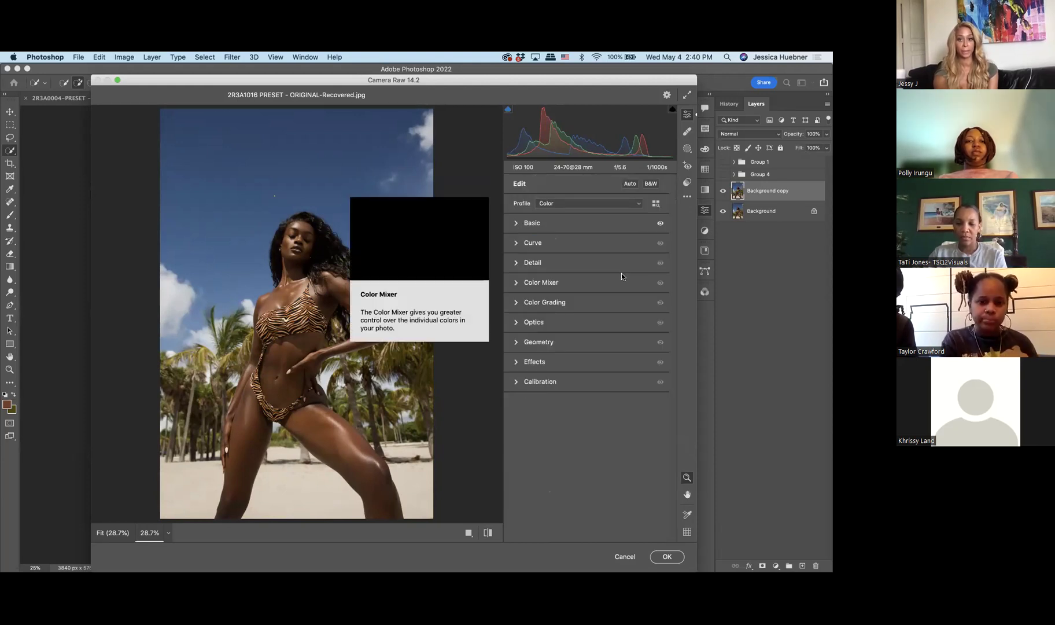
{"action": "left_click", "coordinate": [516, 263]}
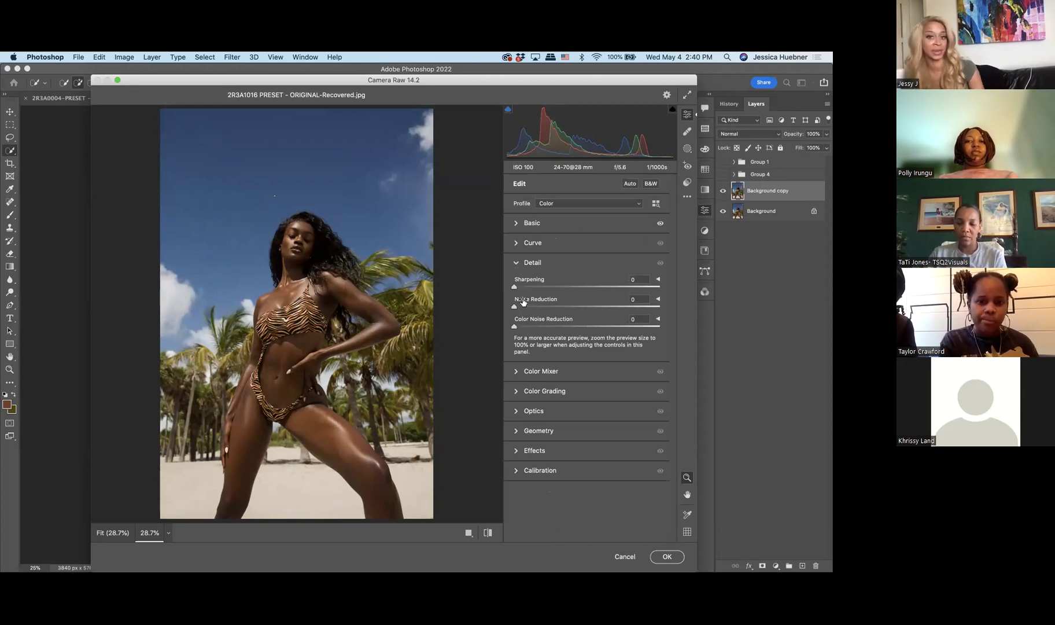
{"action": "left_click", "coordinate": [517, 263]}
Show all of the Color Mixer's HSL hue, saturation and luminance adjustments together.
{"action": "left_click", "coordinate": [515, 284]}
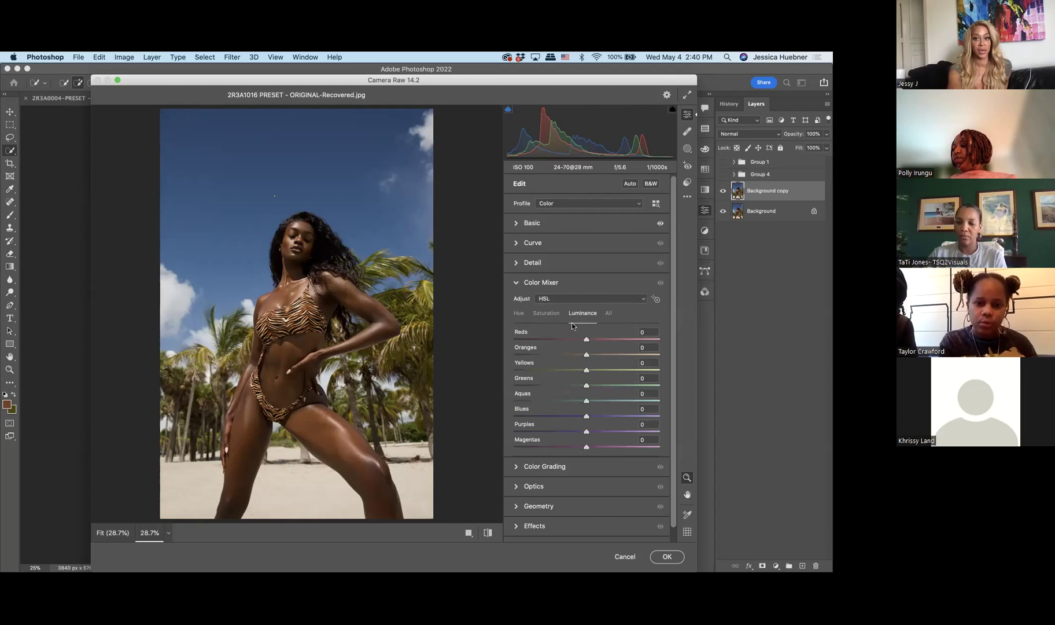
{"action": "left_click", "coordinate": [547, 313]}
{"action": "left_click", "coordinate": [517, 314]}
{"action": "left_click", "coordinate": [532, 315]}
{"action": "left_click", "coordinate": [580, 314]}
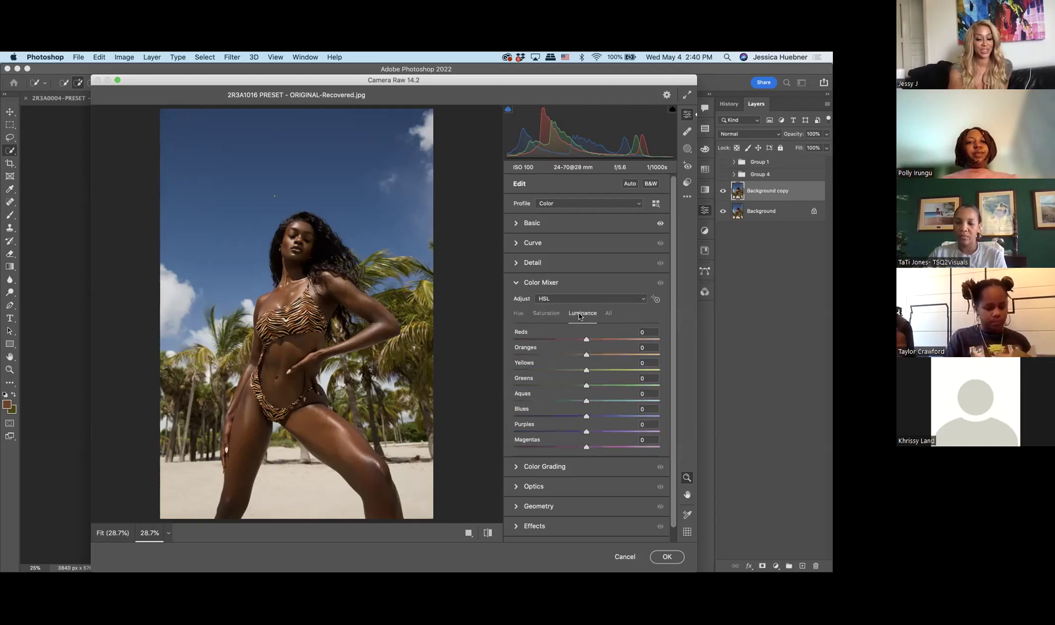
{"action": "left_click", "coordinate": [608, 315]}
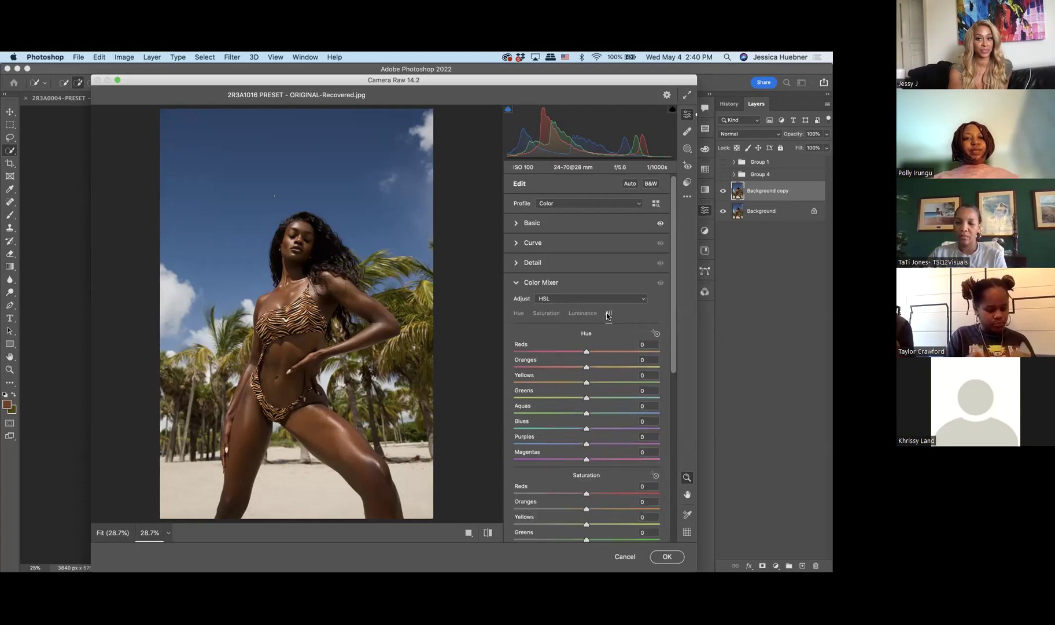
{"action": "scroll", "coordinate": [567, 371], "scroll_direction": "down", "scroll_amount": 5}
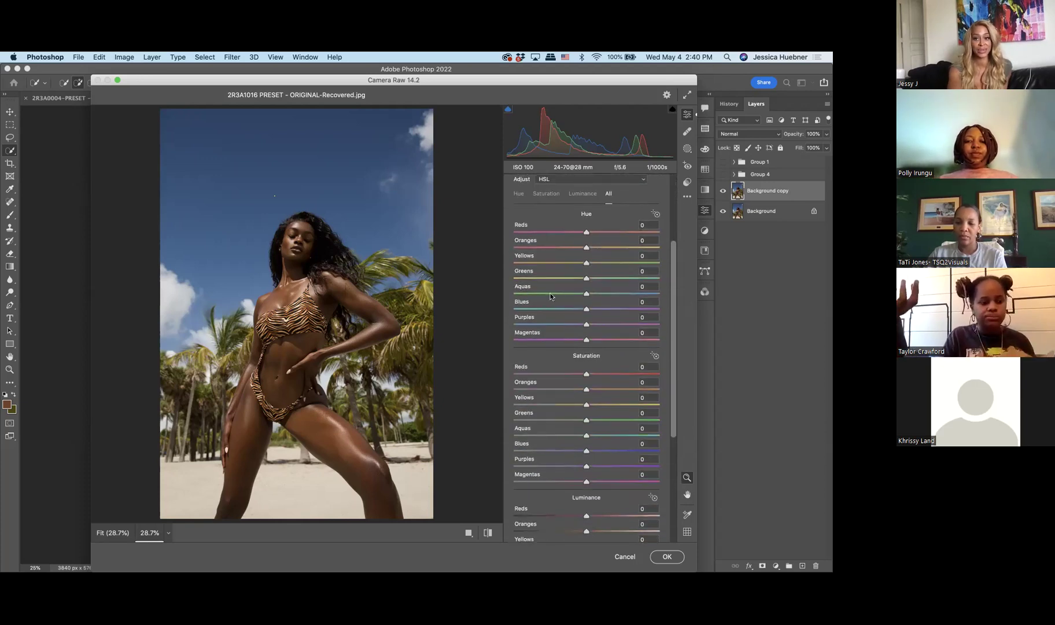
{"action": "scroll", "coordinate": [550, 397], "scroll_direction": "down", "scroll_amount": 6}
{"action": "scroll", "coordinate": [550, 398], "scroll_direction": "up", "scroll_amount": 2}
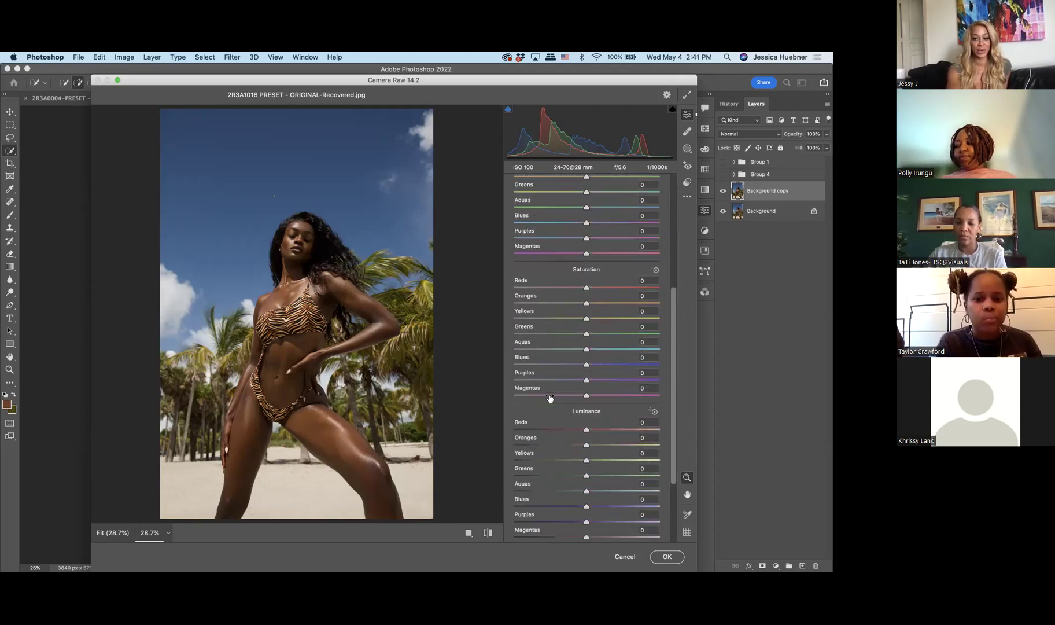
Brighten the sky tones with Color Mixer luminance at +18 for Aquas and +40 for Blues.
{"action": "left_click", "coordinate": [586, 488]}
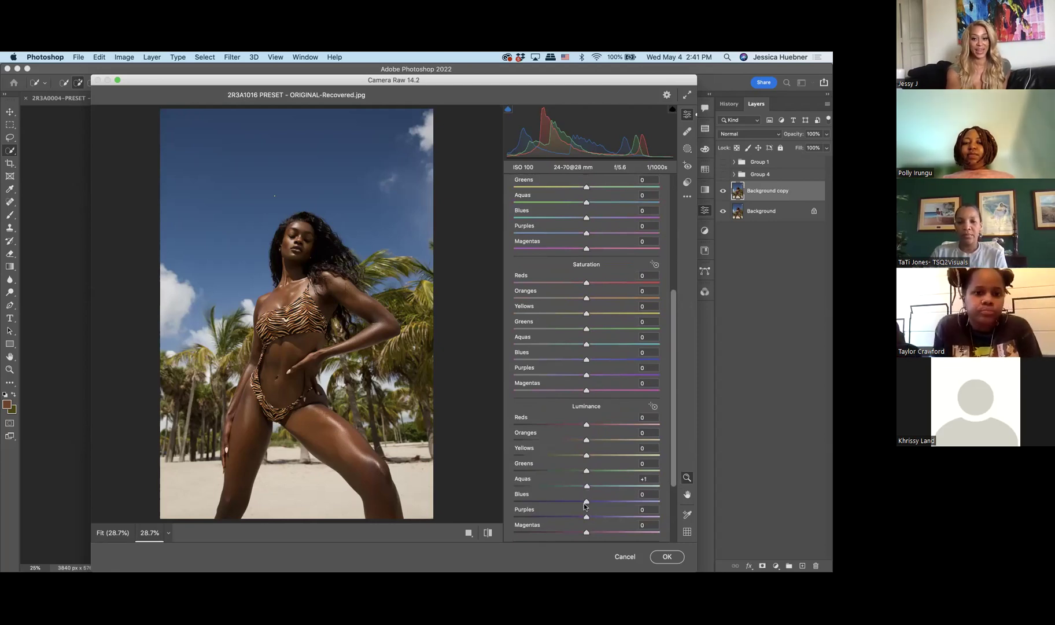
{"action": "left_click_drag", "start_coordinate": [587, 501], "coordinate": [547, 499]}
{"action": "key", "text": "super+z"}
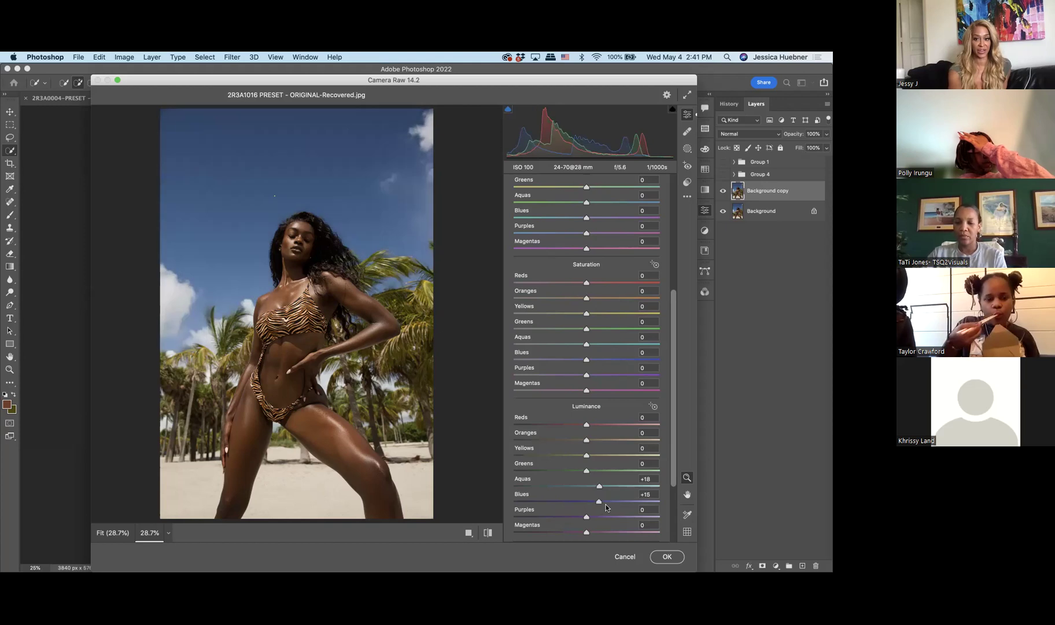
Set the Color Mixer hue of Aquas to +10, Blues to -12 and Yellows to -29.
{"action": "scroll", "coordinate": [579, 330], "scroll_direction": "up", "scroll_amount": 4}
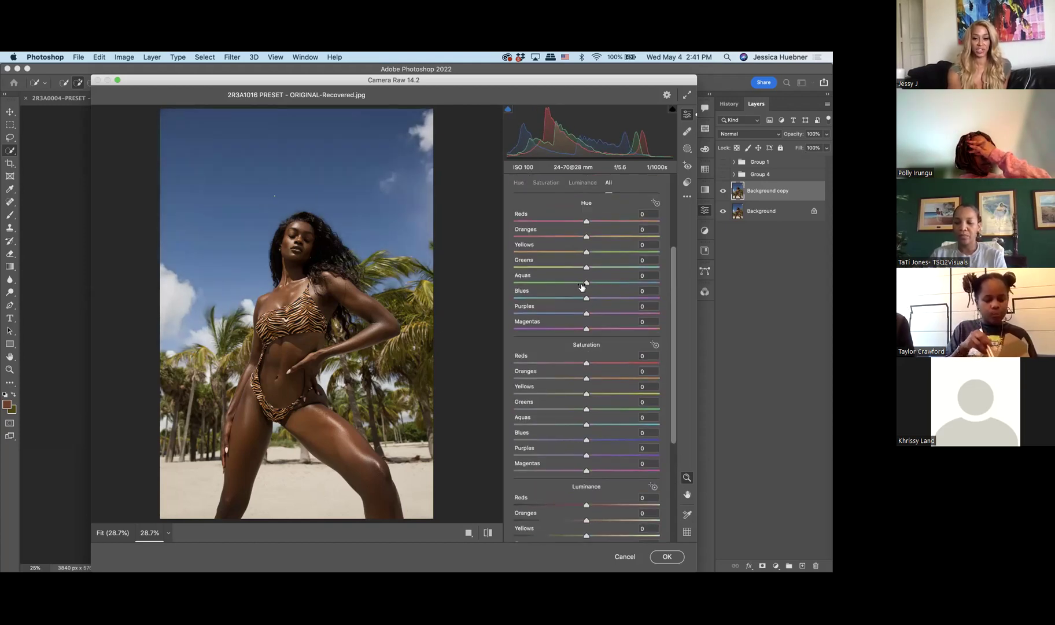
{"action": "mouse_move", "coordinate": [586, 300]}
{"action": "left_mouse_down"}
{"action": "mouse_move", "coordinate": [558, 297]}
{"action": "mouse_move", "coordinate": [595, 296]}
{"action": "mouse_move", "coordinate": [574, 297]}
{"action": "mouse_move", "coordinate": [588, 283]}
{"action": "mouse_move", "coordinate": [516, 282]}
{"action": "mouse_move", "coordinate": [597, 282]}
{"action": "mouse_move", "coordinate": [582, 283]}
{"action": "left_mouse_up"}
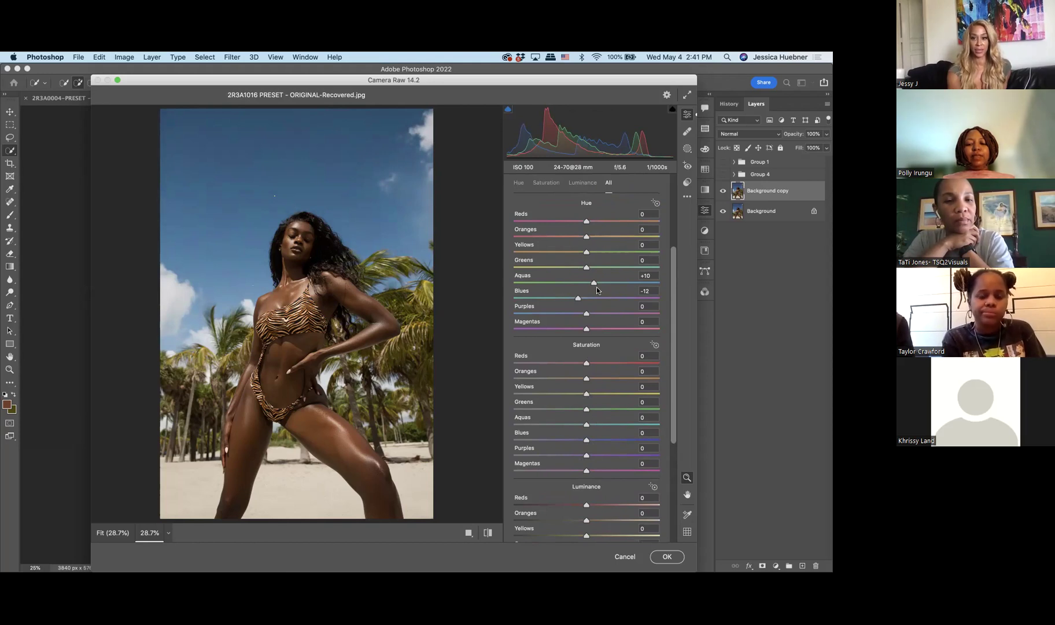
{"action": "mouse_move", "coordinate": [587, 251]}
{"action": "left_mouse_down"}
{"action": "mouse_move", "coordinate": [567, 252]}
{"action": "mouse_move", "coordinate": [610, 252]}
{"action": "mouse_move", "coordinate": [553, 252]}
{"action": "mouse_move", "coordinate": [614, 252]}
{"action": "mouse_move", "coordinate": [598, 249]}
{"action": "left_mouse_up"}
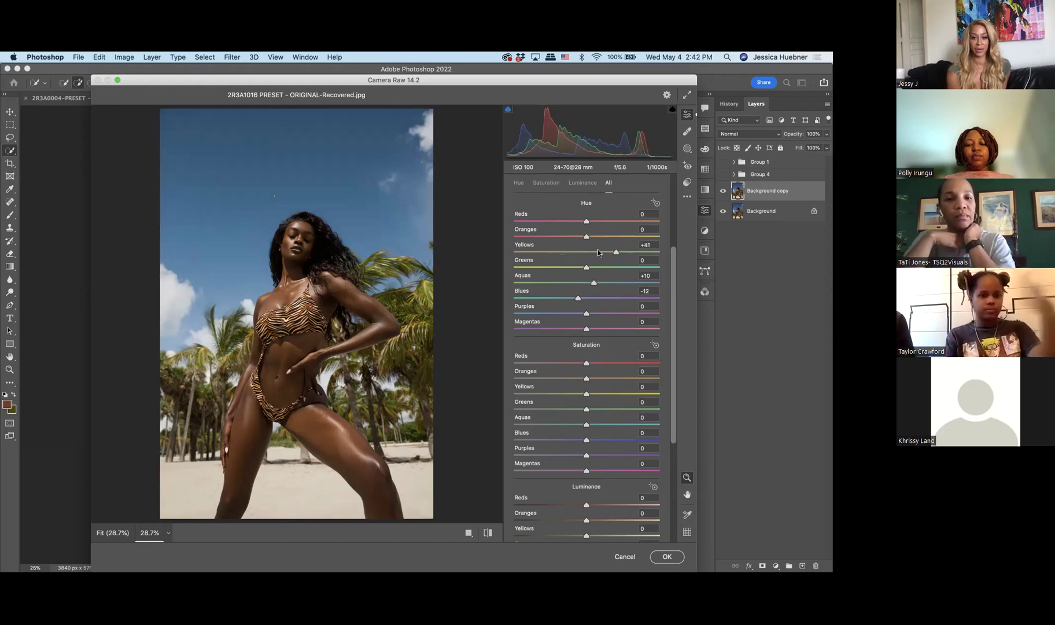
{"action": "left_click", "coordinate": [563, 251]}
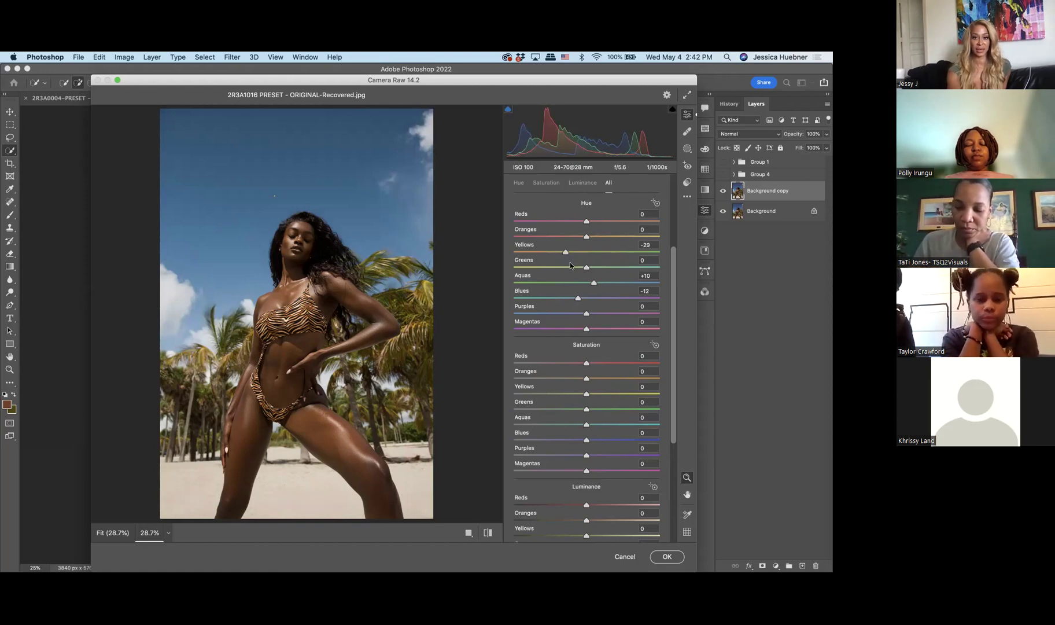
Shift the Greens hue in the Color Mixer to -14.
{"action": "left_click", "coordinate": [570, 265]}
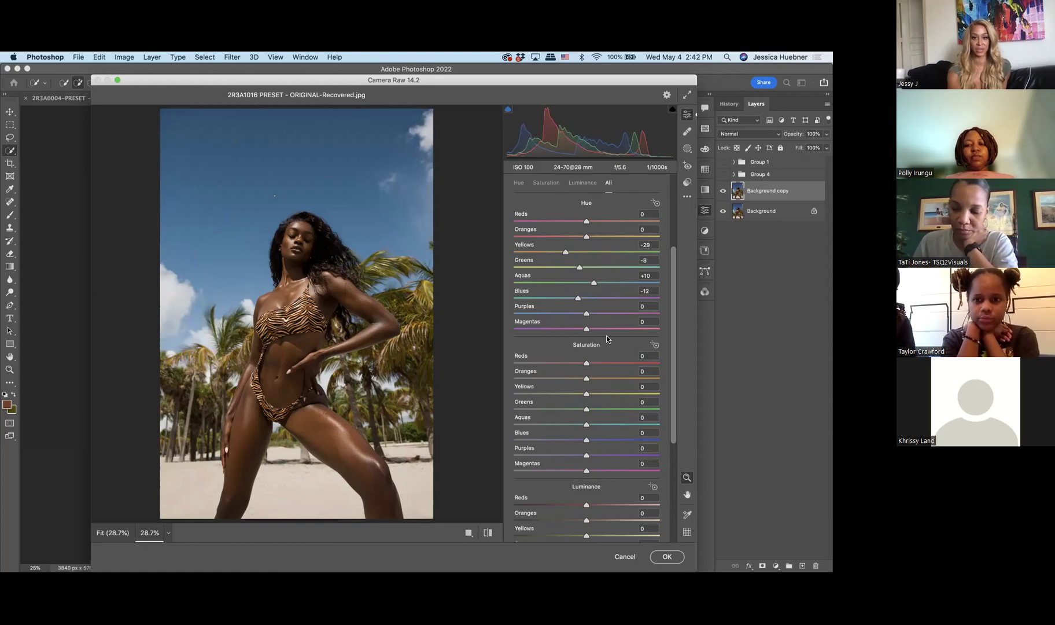
{"action": "key", "text": "Down"}
{"action": "key", "text": "Down"}
{"action": "key", "text": "Down"}
{"action": "key", "text": "Down"}
{"action": "key", "text": "Down"}
{"action": "key", "text": "Down"}
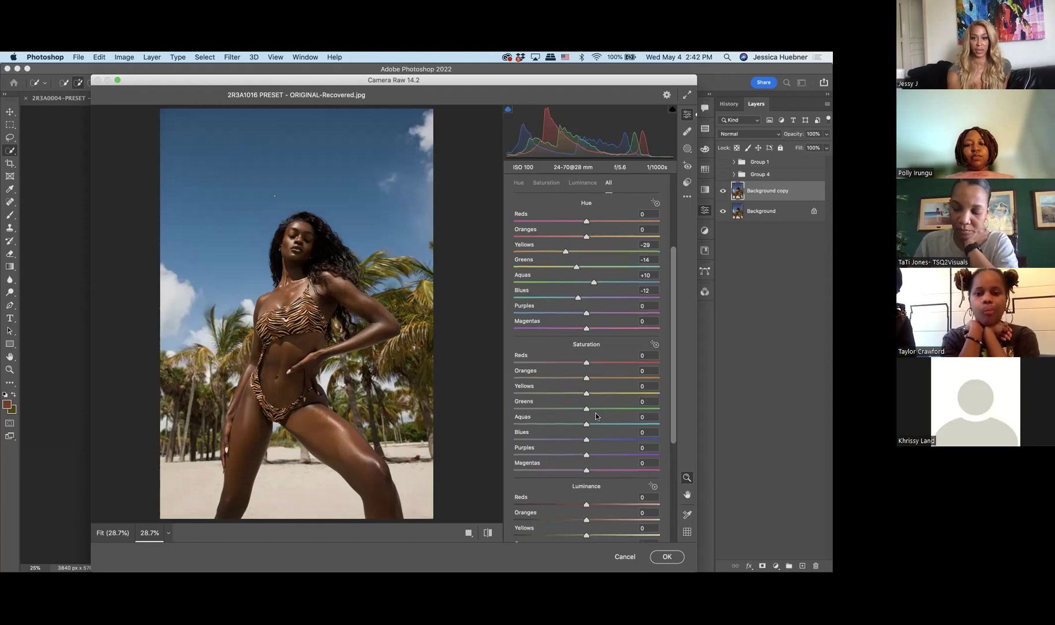
Lower the Oranges saturation in the Color Mixer to -14.
{"action": "scroll", "coordinate": [595, 413], "scroll_direction": "down", "scroll_amount": 2}
{"action": "scroll", "coordinate": [586, 334], "scroll_direction": "down", "scroll_amount": 1}
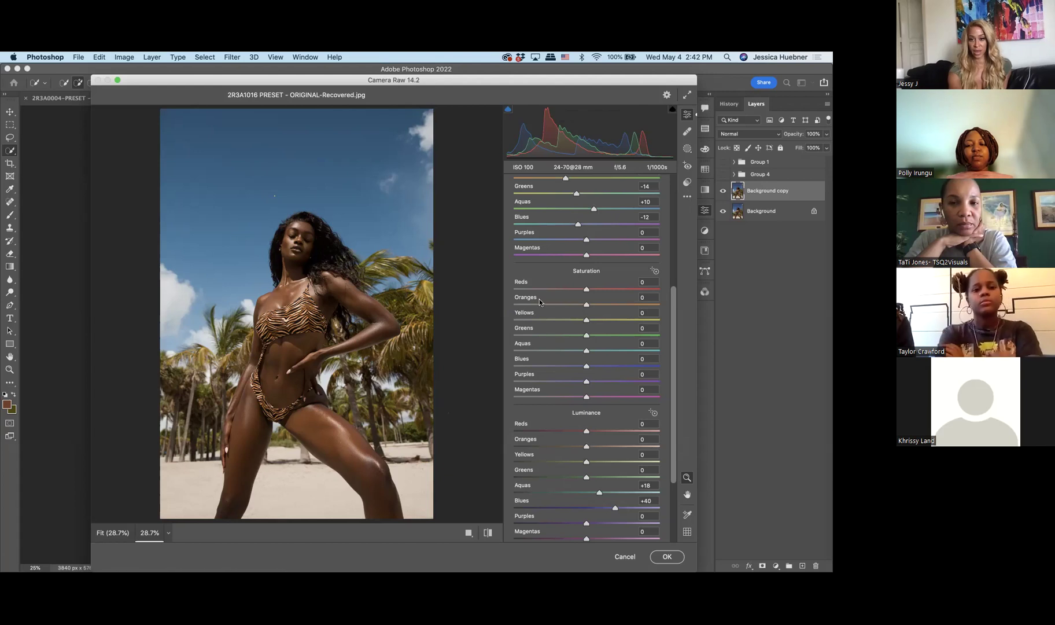
{"action": "left_click", "coordinate": [577, 304]}
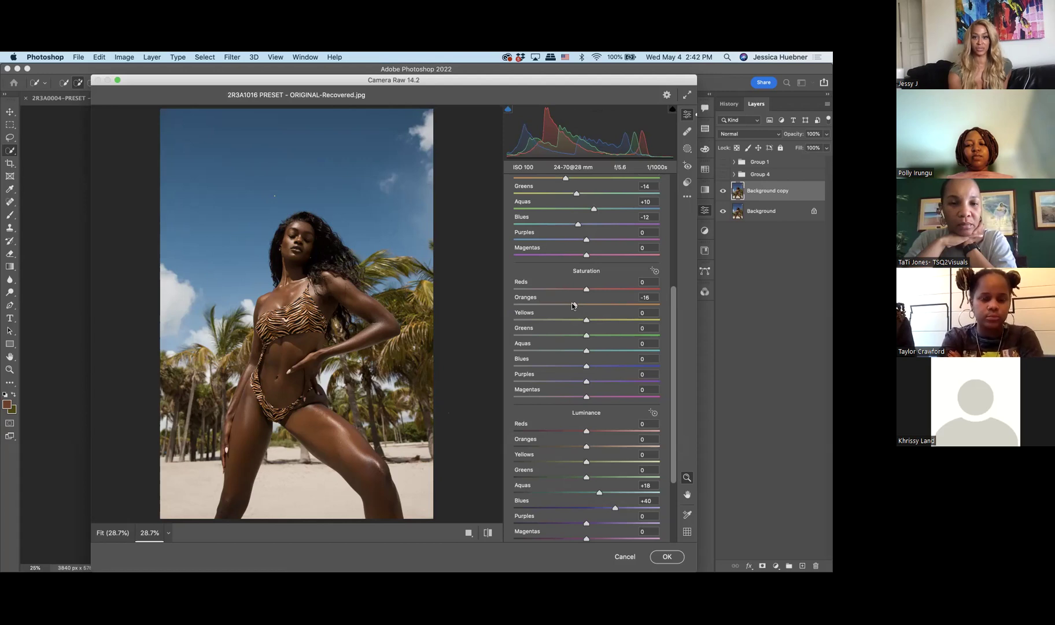
{"action": "key", "text": "Up"}
{"action": "key", "text": "Up"}
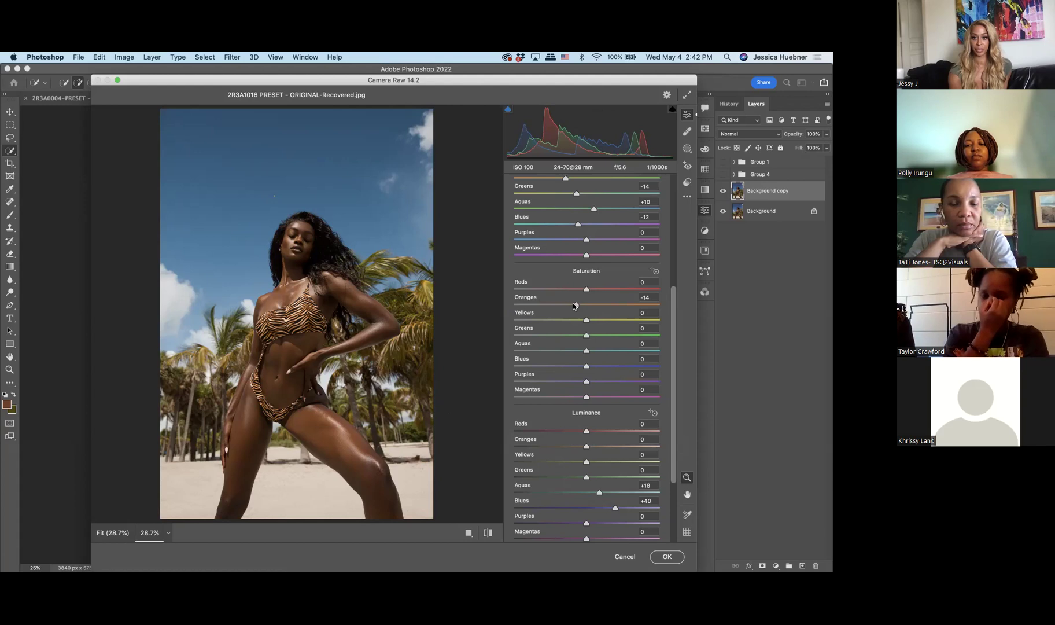
{"action": "key", "text": "Up"}
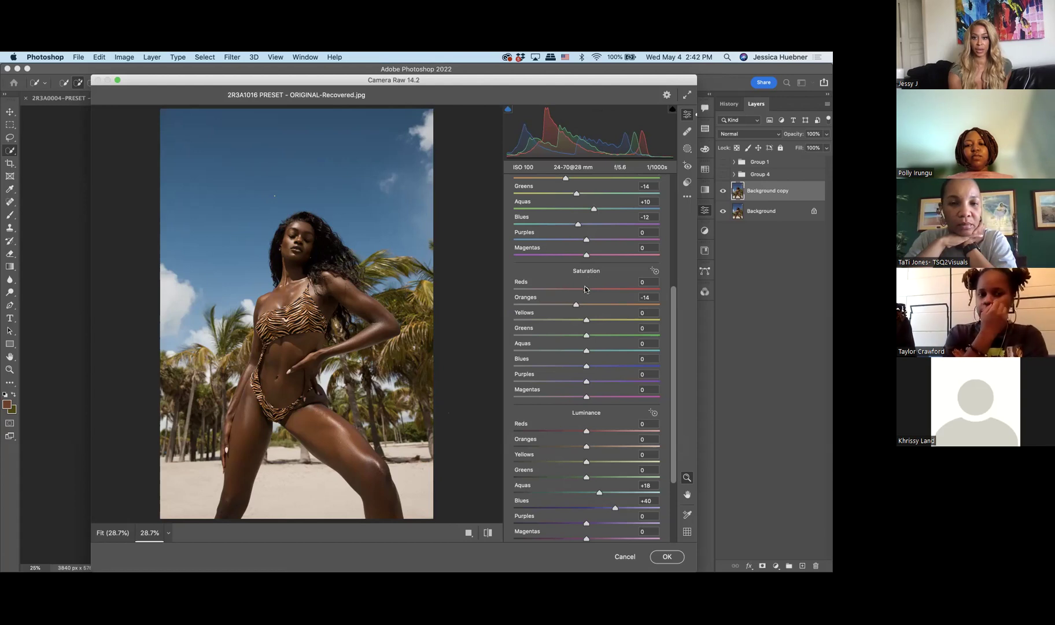
Try different Reds saturation strengths in the Color Mixer and settle on +1.
{"action": "left_click", "coordinate": [551, 285]}
{"action": "left_click_drag", "start_coordinate": [550, 287], "coordinate": [526, 289]}
{"action": "left_click", "coordinate": [587, 289]}
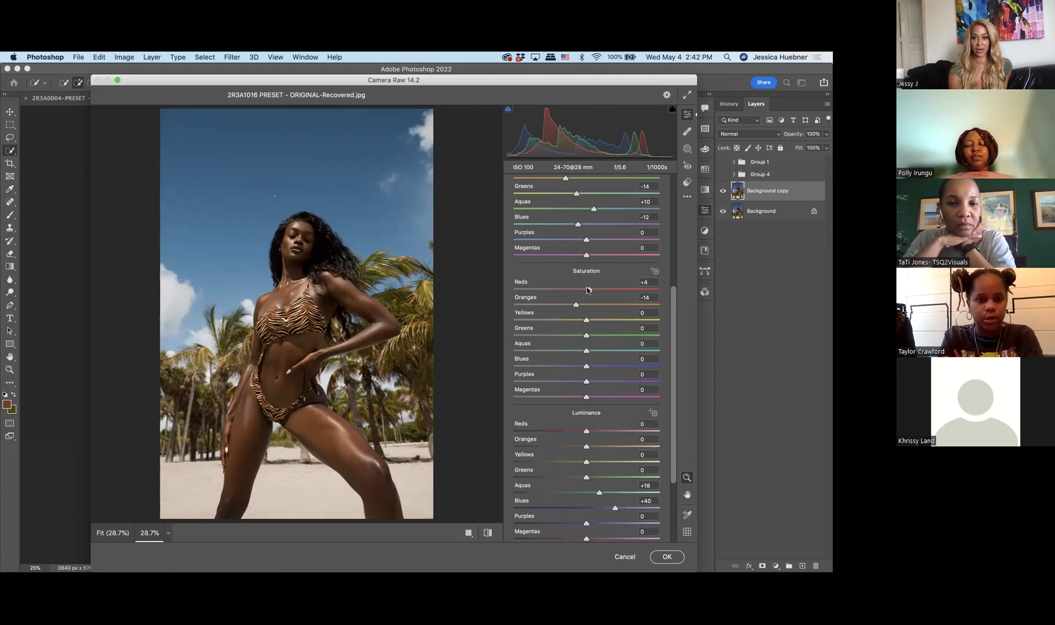
Set the Color Mixer saturation of Aquas to +2 and Blues to +31.
{"action": "left_click", "coordinate": [589, 350]}
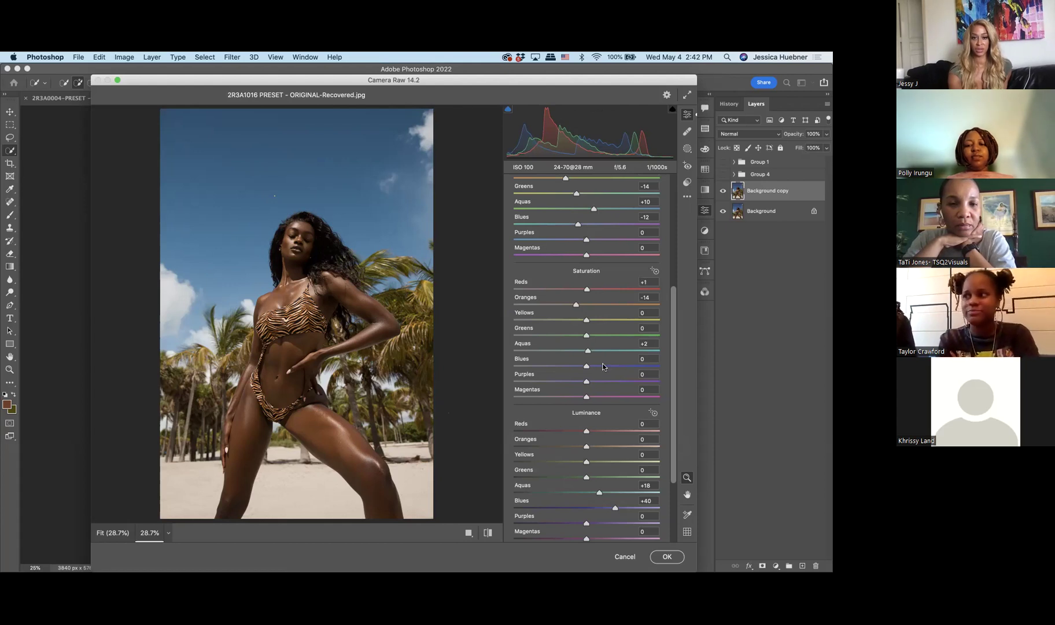
{"action": "left_click", "coordinate": [602, 365]}
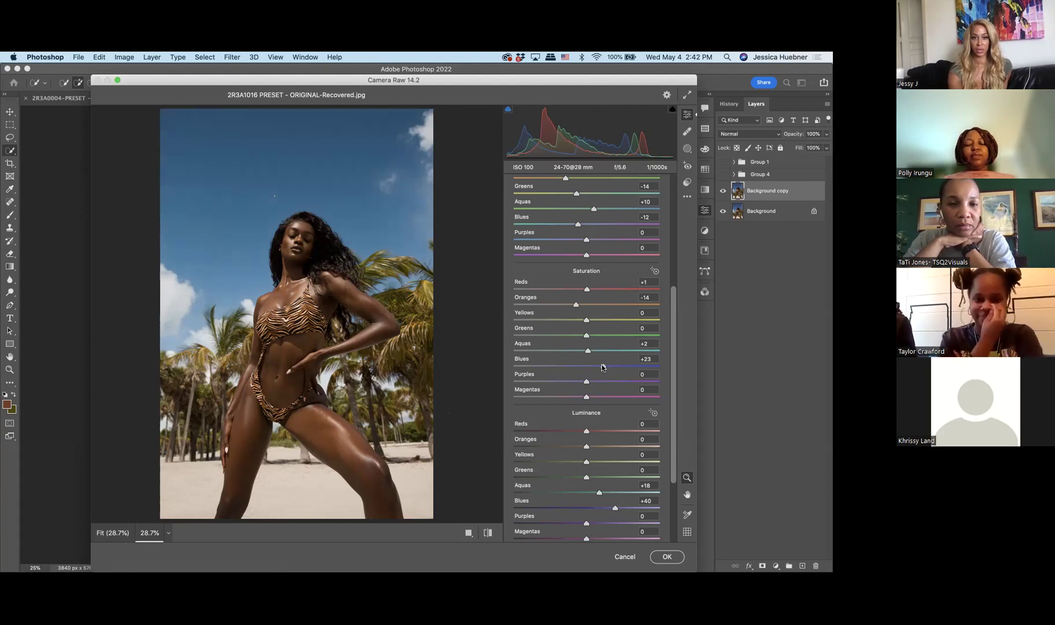
{"action": "left_click", "coordinate": [609, 364]}
{"action": "key", "text": "Left"}
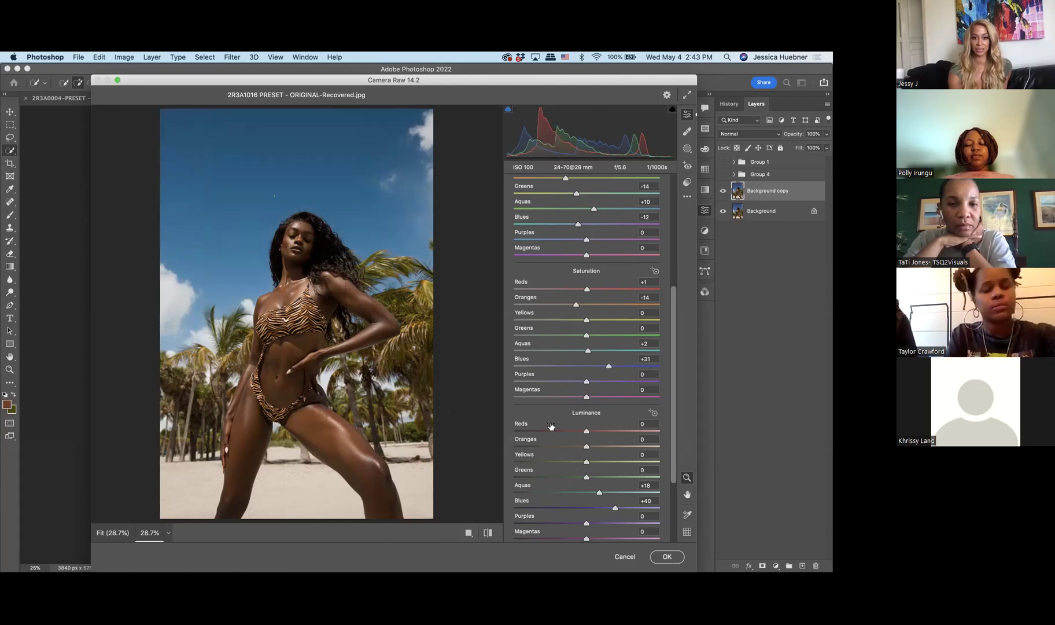
Tint the photo's shadows in Color Grading with hue 338 and saturation 16.
{"action": "scroll", "coordinate": [551, 426], "scroll_direction": "down", "scroll_amount": 2}
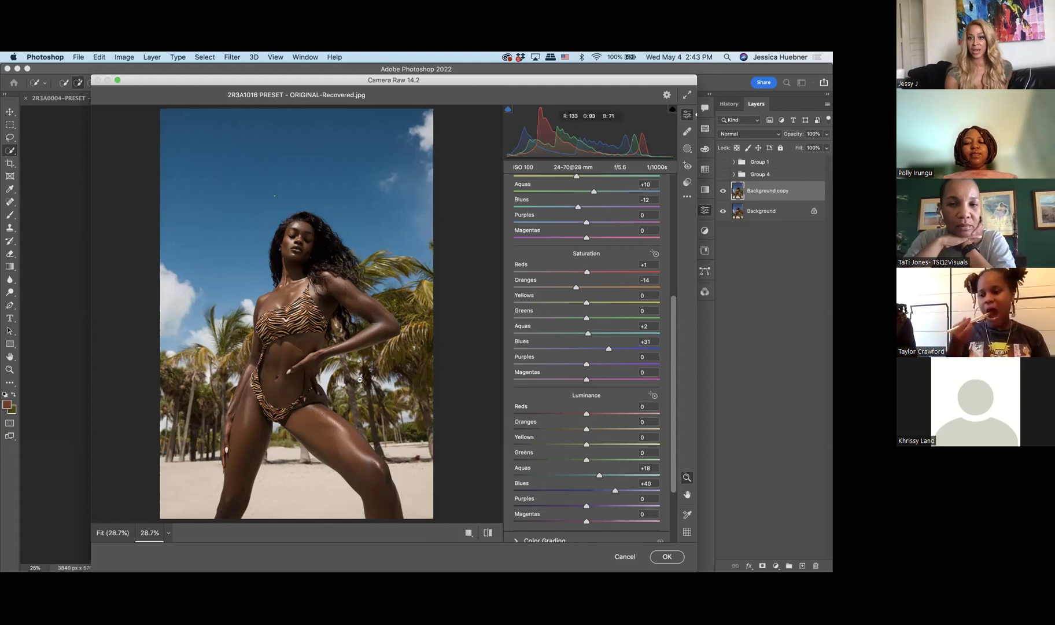
{"action": "scroll", "coordinate": [605, 278], "scroll_direction": "up", "scroll_amount": 5}
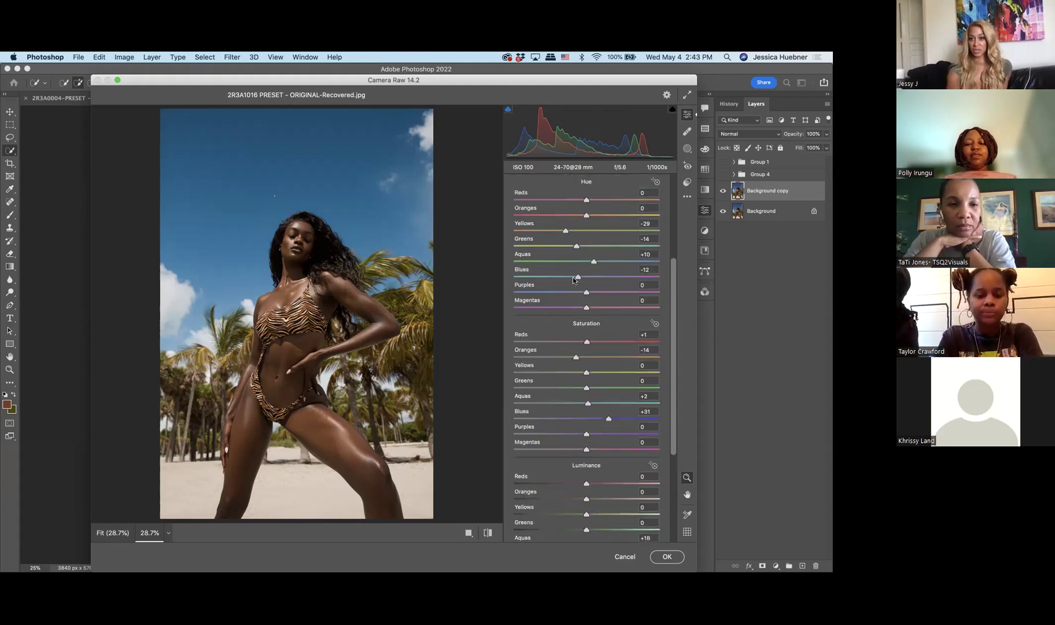
{"action": "scroll", "coordinate": [573, 276], "scroll_direction": "down", "scroll_amount": 10}
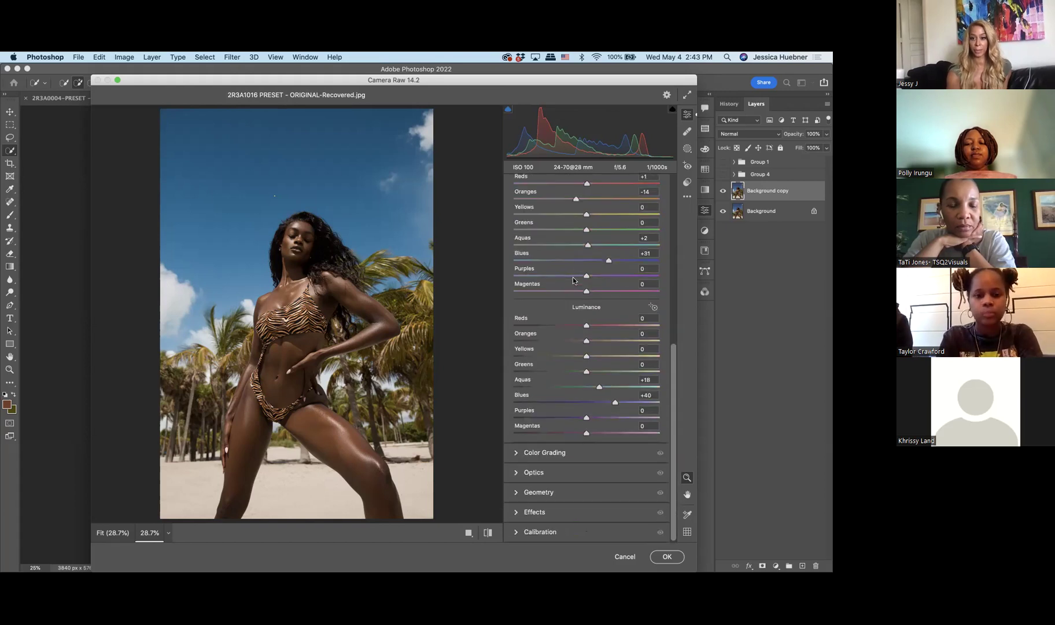
{"action": "scroll", "coordinate": [545, 369], "scroll_direction": "up", "scroll_amount": 1}
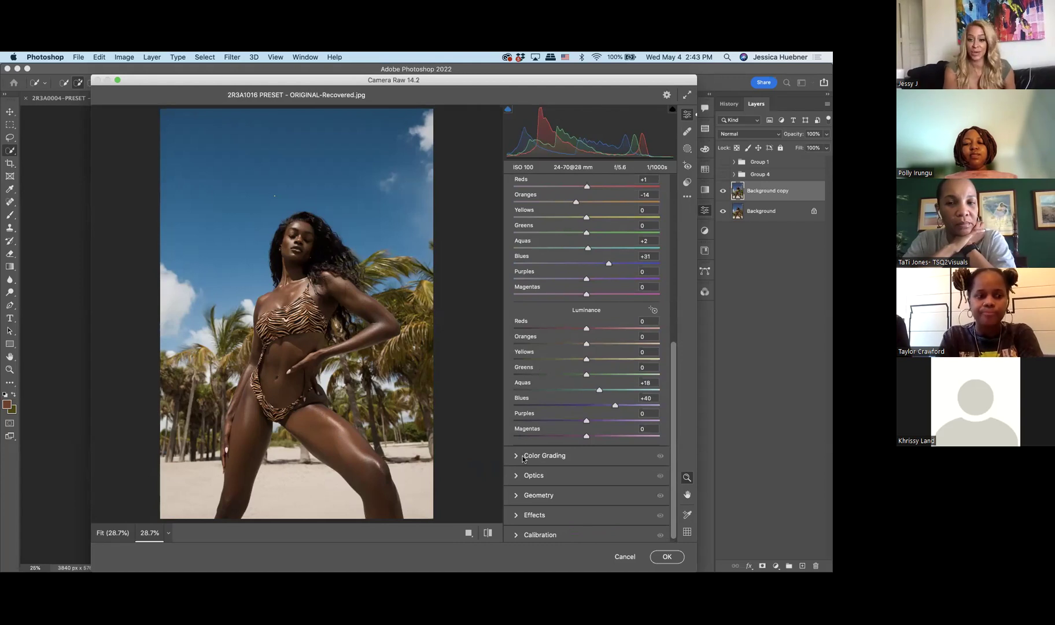
{"action": "mouse_move", "coordinate": [516, 456]}
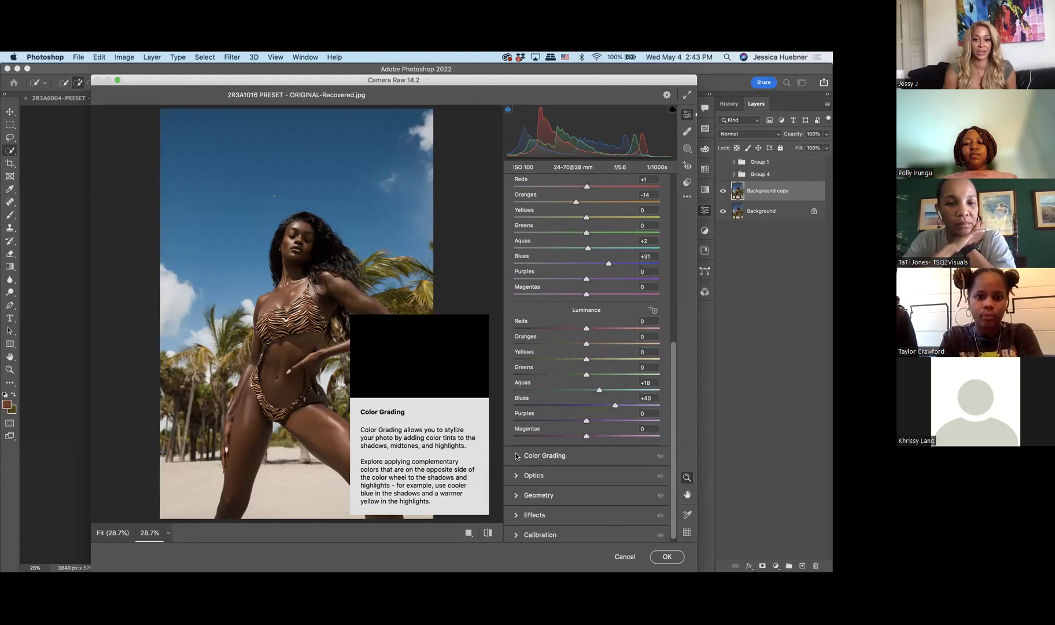
{"action": "left_click", "coordinate": [517, 456]}
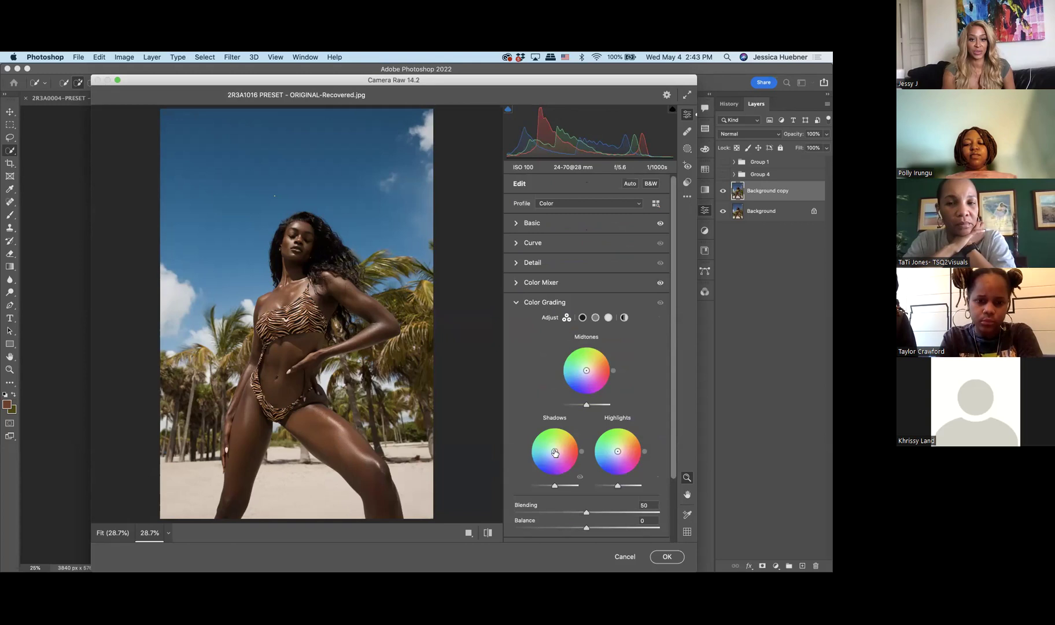
{"action": "left_click_drag", "start_coordinate": [554, 452], "coordinate": [581, 458]}
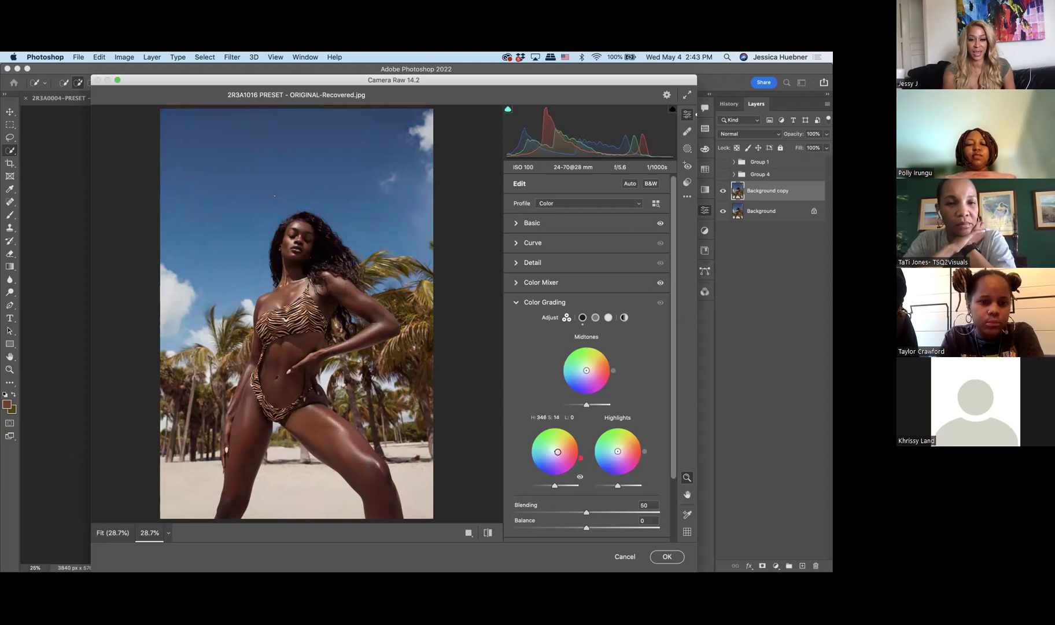
{"action": "left_click_drag", "start_coordinate": [581, 457], "coordinate": [558, 453]}
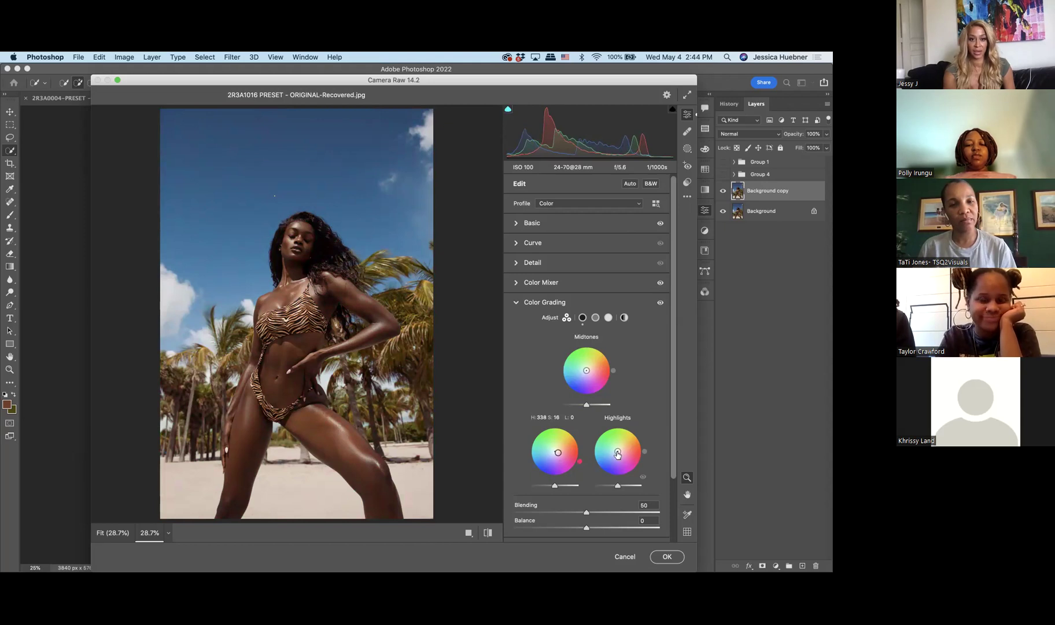
Compare the before and after previews of the graded photo.
{"action": "left_click", "coordinate": [489, 533]}
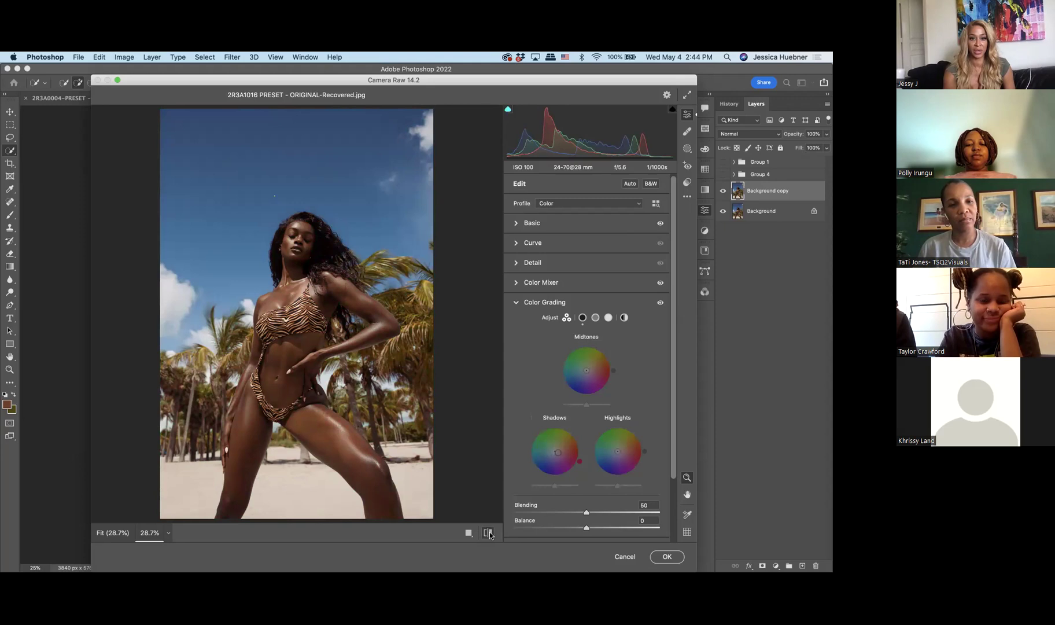
{"action": "left_click", "coordinate": [499, 533]}
{"action": "left_click", "coordinate": [500, 533]}
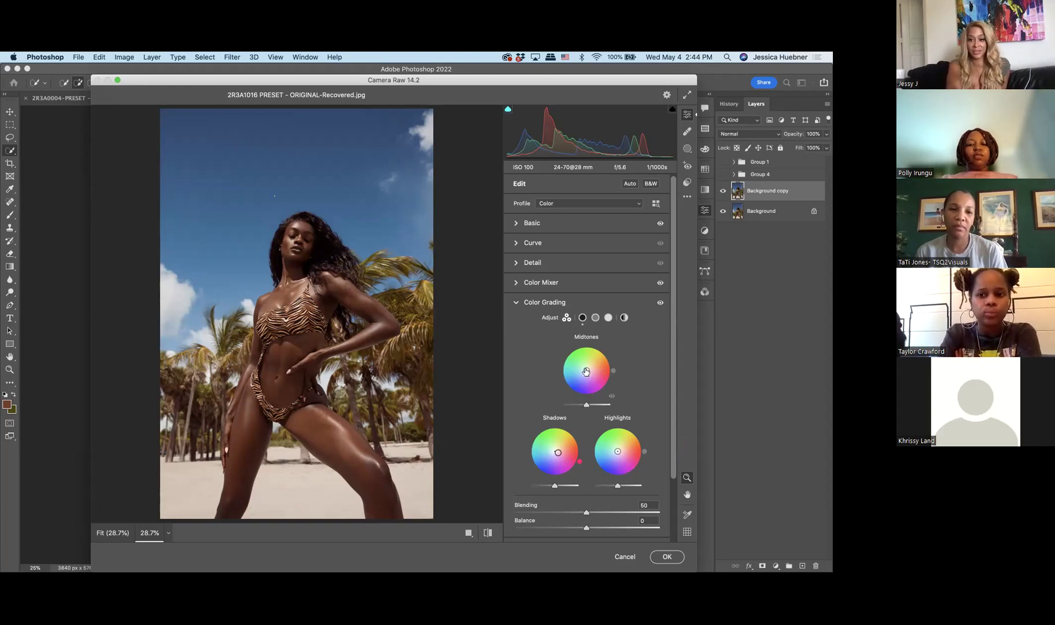
Tint the photo's midtones in Color Grading with hue 103 and saturation 17.
{"action": "left_click_drag", "start_coordinate": [585, 370], "coordinate": [585, 367]}
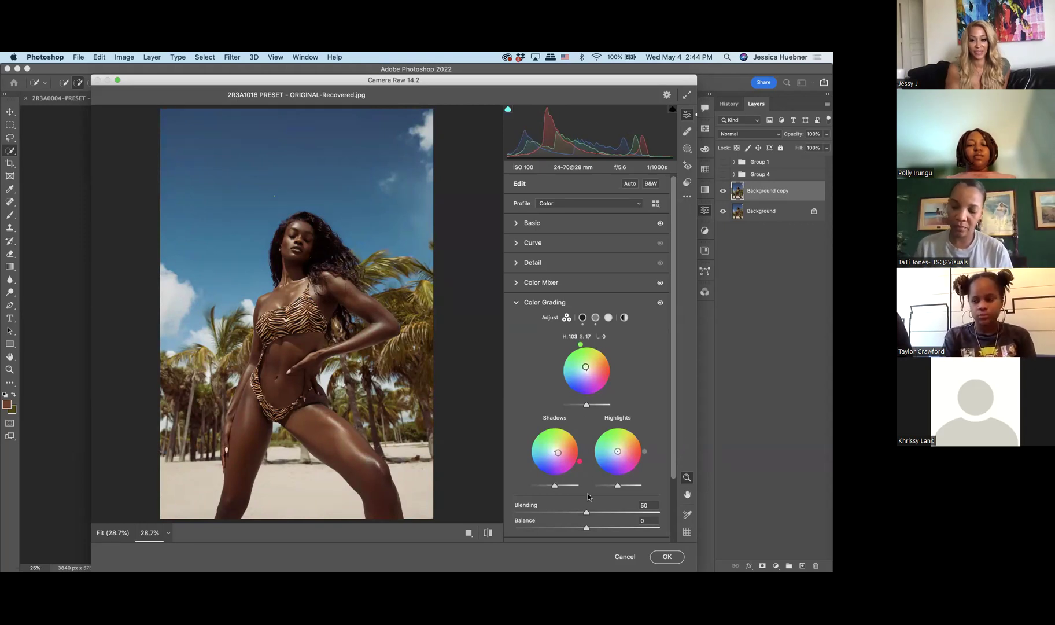
Look through the available Optics, Geometry, Effects and Calibration settings for the photo.
{"action": "scroll", "coordinate": [588, 496], "scroll_direction": "down", "scroll_amount": 3}
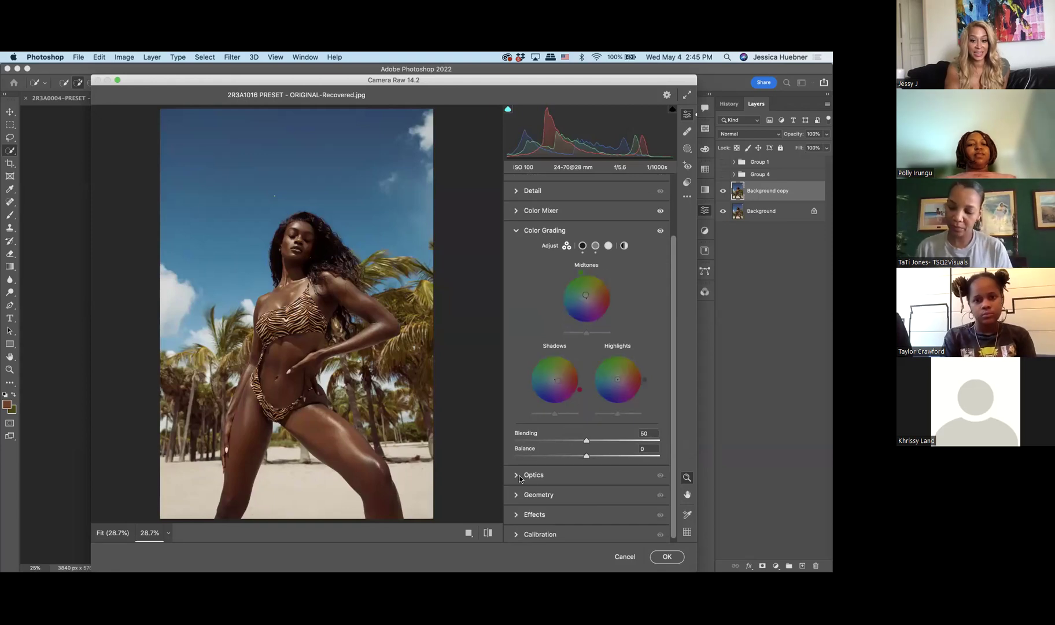
{"action": "left_click", "coordinate": [520, 477]}
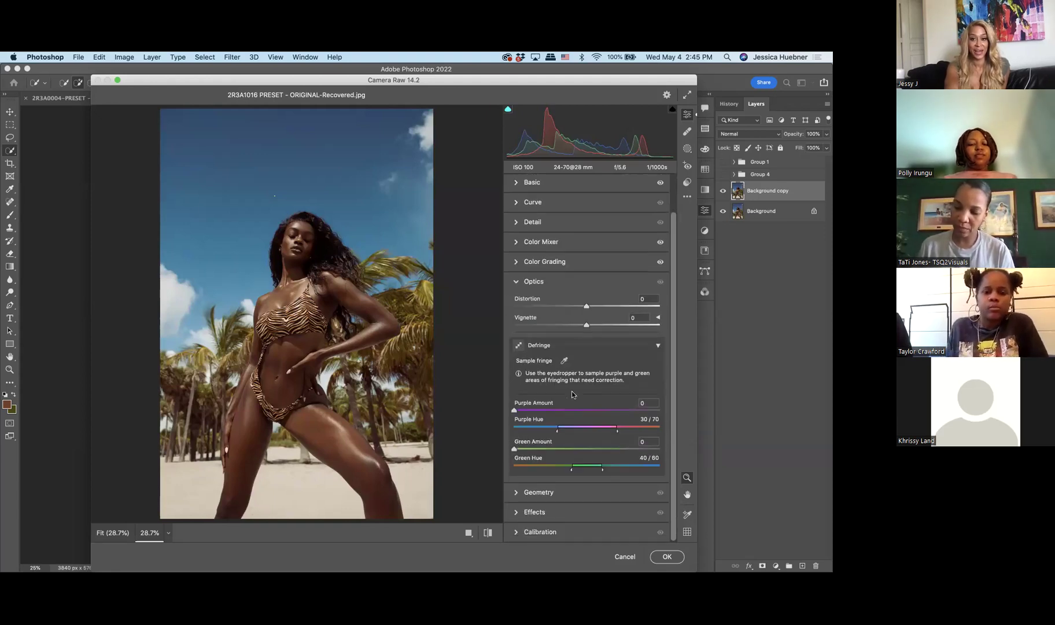
{"action": "left_click", "coordinate": [516, 281]}
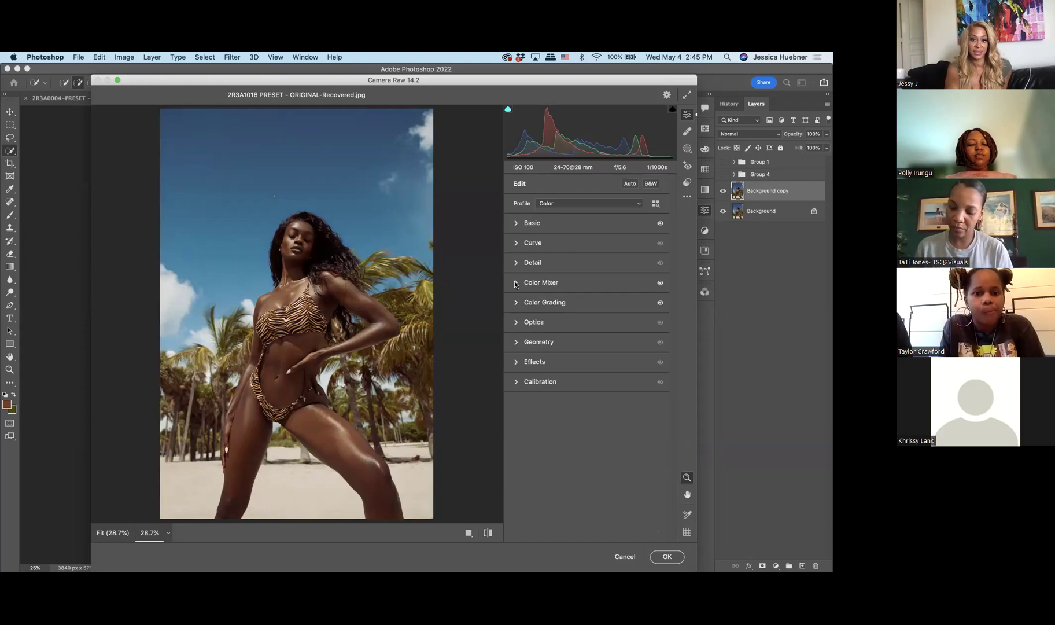
{"action": "left_click", "coordinate": [516, 342]}
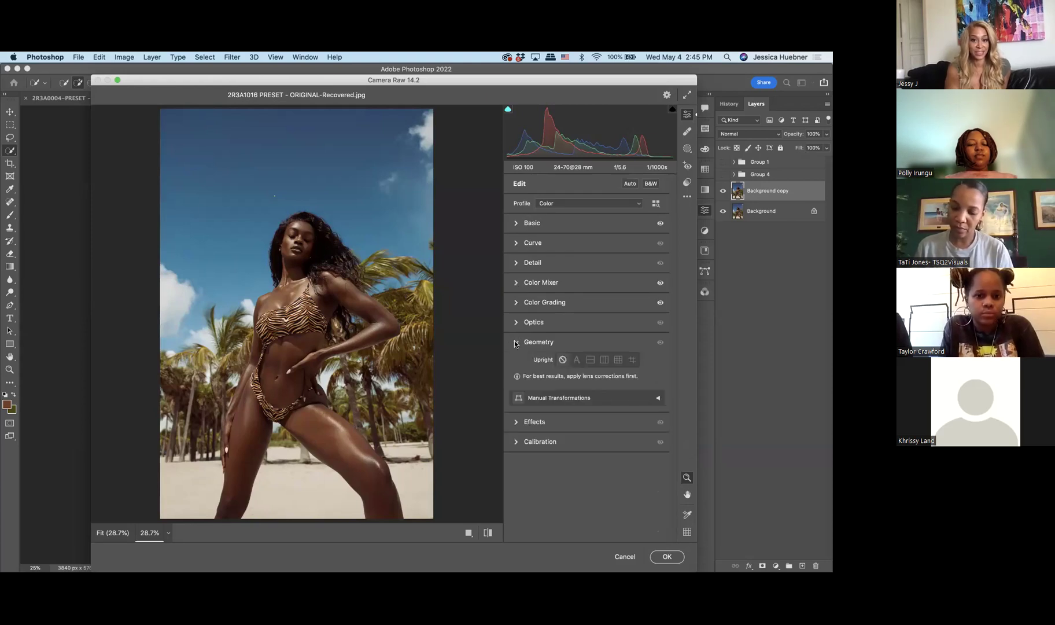
{"action": "left_click", "coordinate": [516, 343]}
{"action": "left_click", "coordinate": [516, 363]}
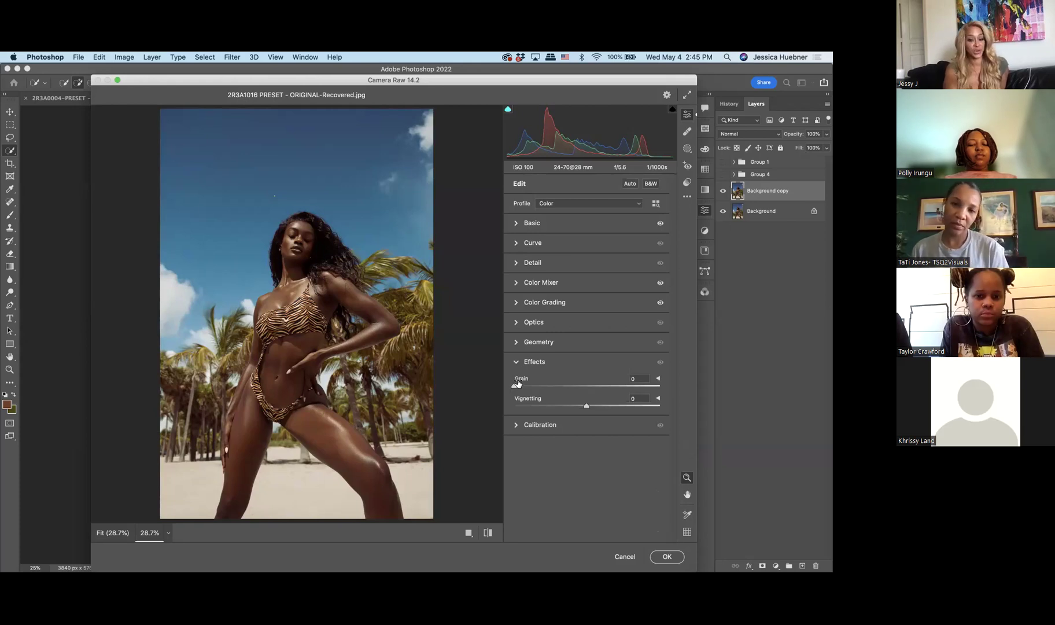
{"action": "left_click", "coordinate": [516, 362]}
{"action": "left_click", "coordinate": [517, 382]}
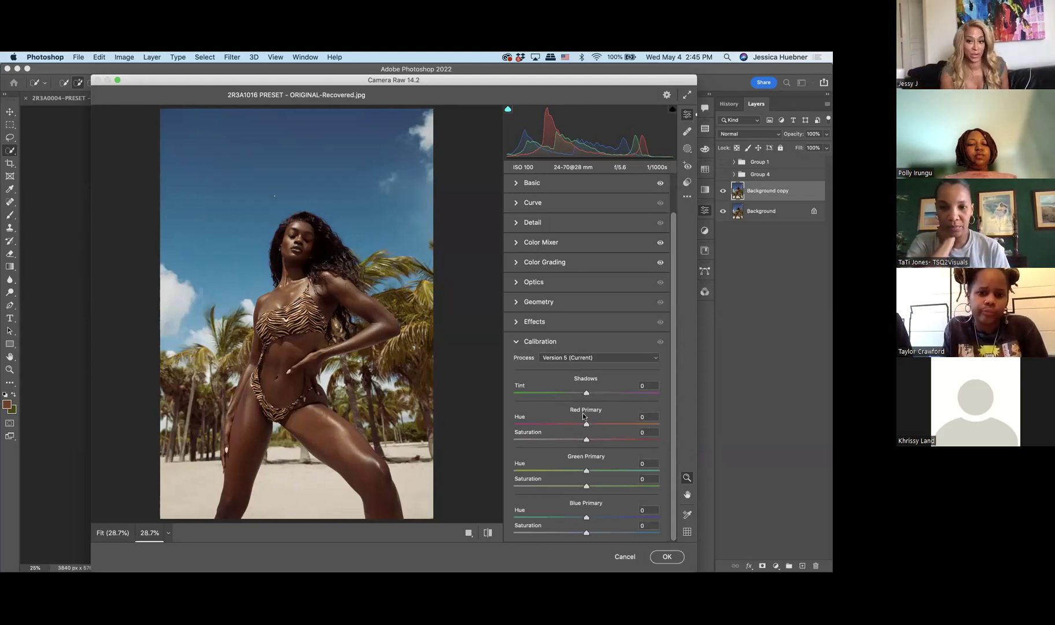
Review the adjustments in the Basic, Curve and Color Mixer sections.
{"action": "scroll", "coordinate": [569, 415], "scroll_direction": "up", "scroll_amount": 3}
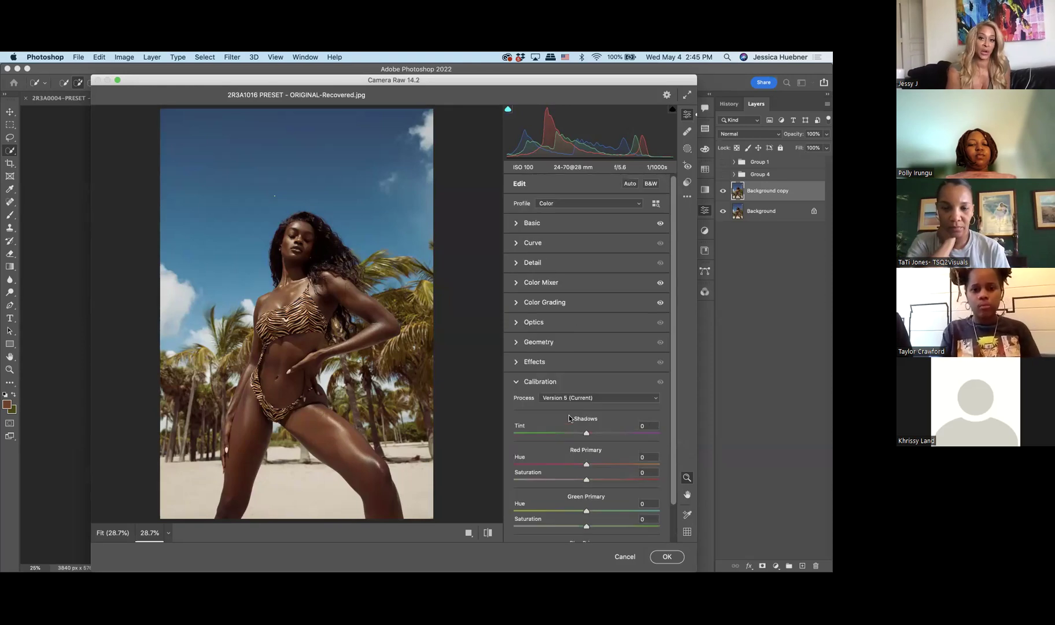
{"action": "left_click", "coordinate": [514, 225]}
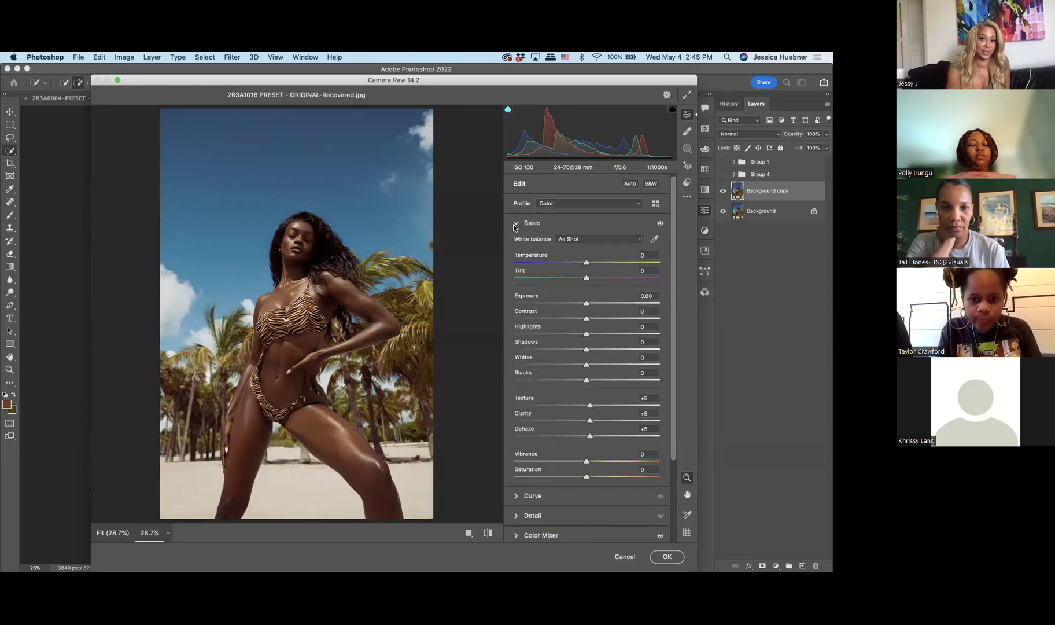
{"action": "left_click", "coordinate": [515, 224]}
{"action": "left_click", "coordinate": [516, 244]}
{"action": "left_click", "coordinate": [516, 244]}
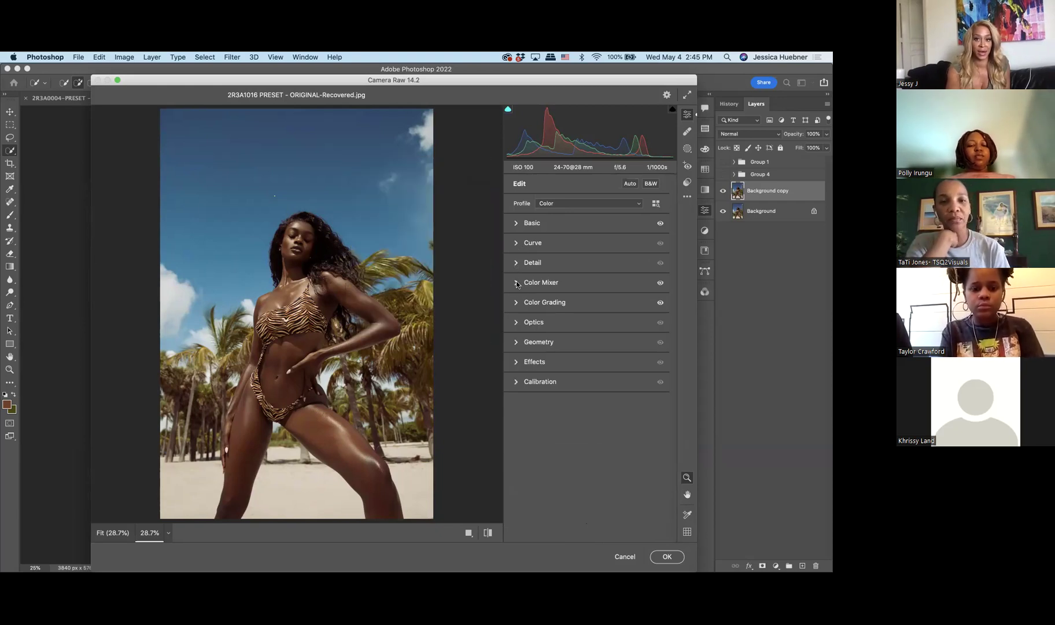
{"action": "left_click", "coordinate": [517, 283]}
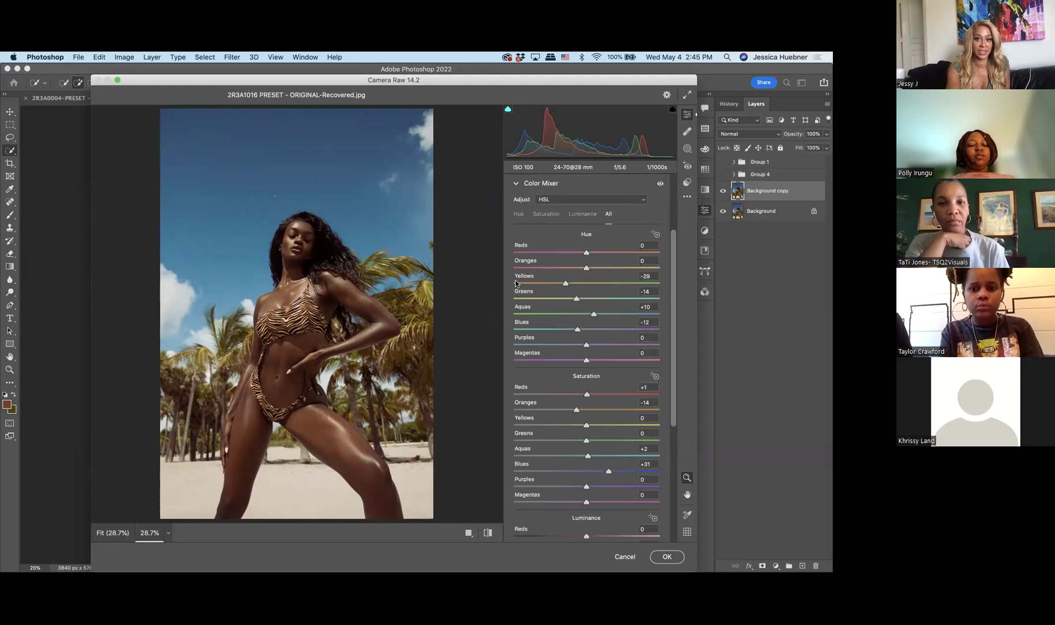
{"action": "left_click", "coordinate": [517, 189]}
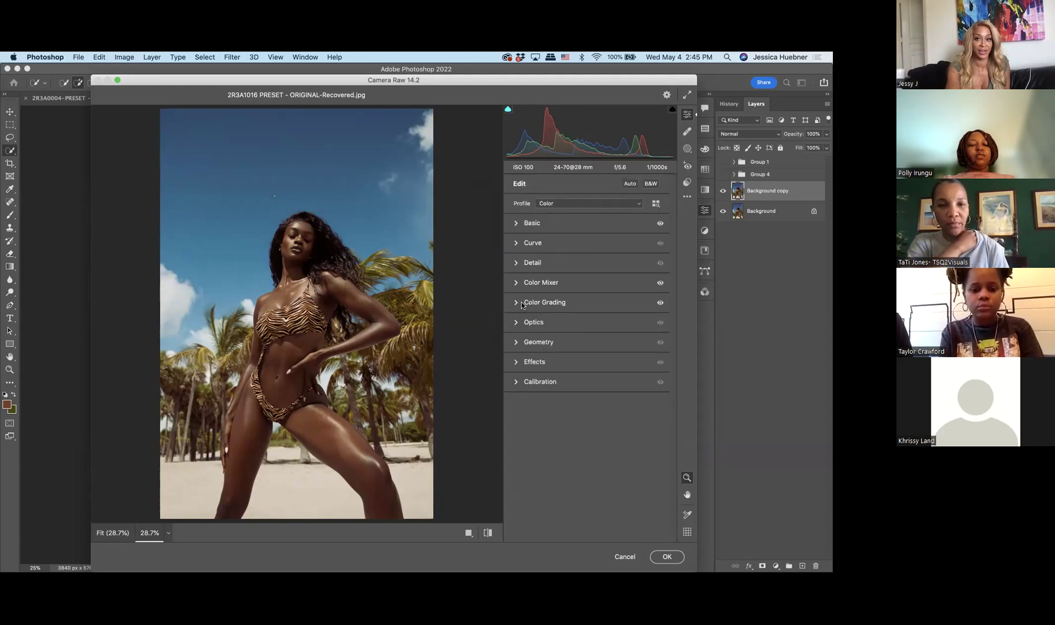
Try Red Primary hue shifts such as +7 and -100 in Calibration and reset the hue to 0.
{"action": "left_click", "coordinate": [514, 382]}
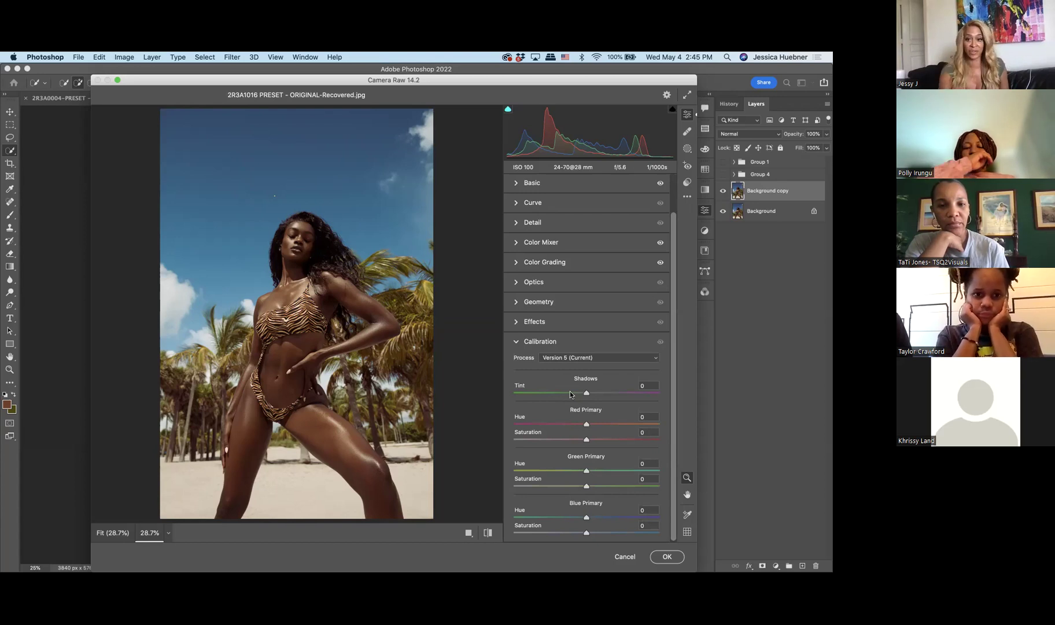
{"action": "left_click_drag", "start_coordinate": [587, 427], "coordinate": [592, 426]}
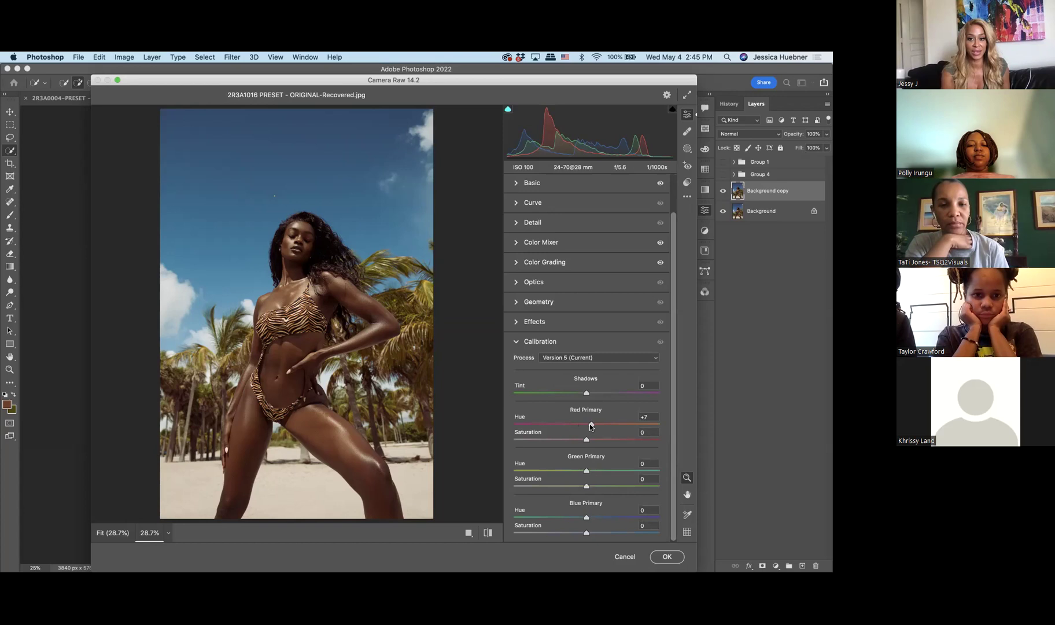
{"action": "double_click", "coordinate": [588, 427]}
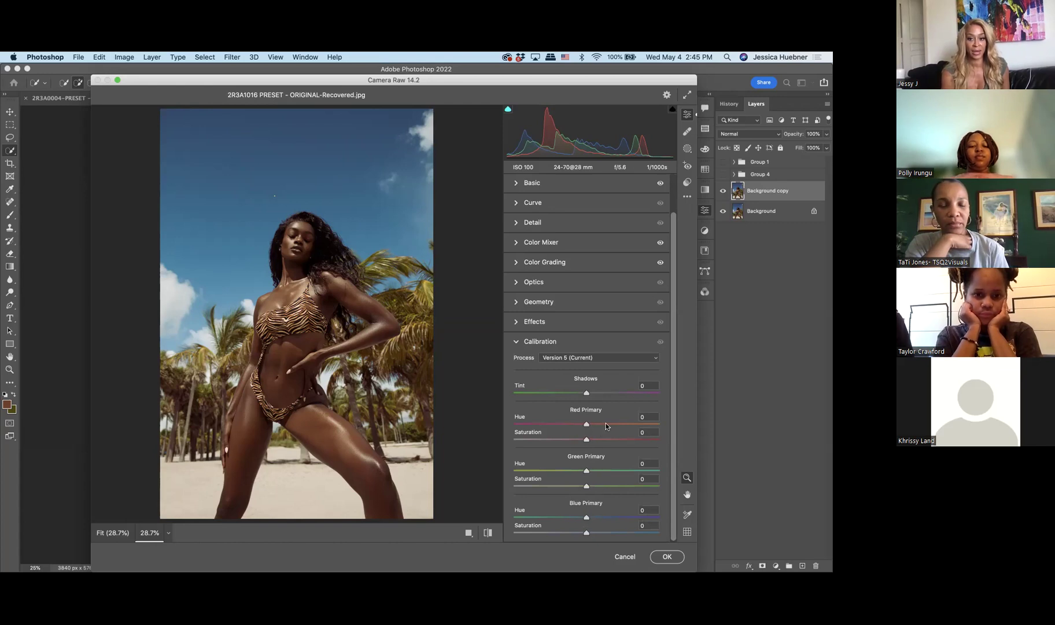
{"action": "mouse_move", "coordinate": [587, 424]}
{"action": "left_mouse_down"}
{"action": "mouse_move", "coordinate": [562, 425]}
{"action": "mouse_move", "coordinate": [607, 423]}
{"action": "left_mouse_up"}
{"action": "left_click_drag", "start_coordinate": [561, 419], "coordinate": [498, 420]}
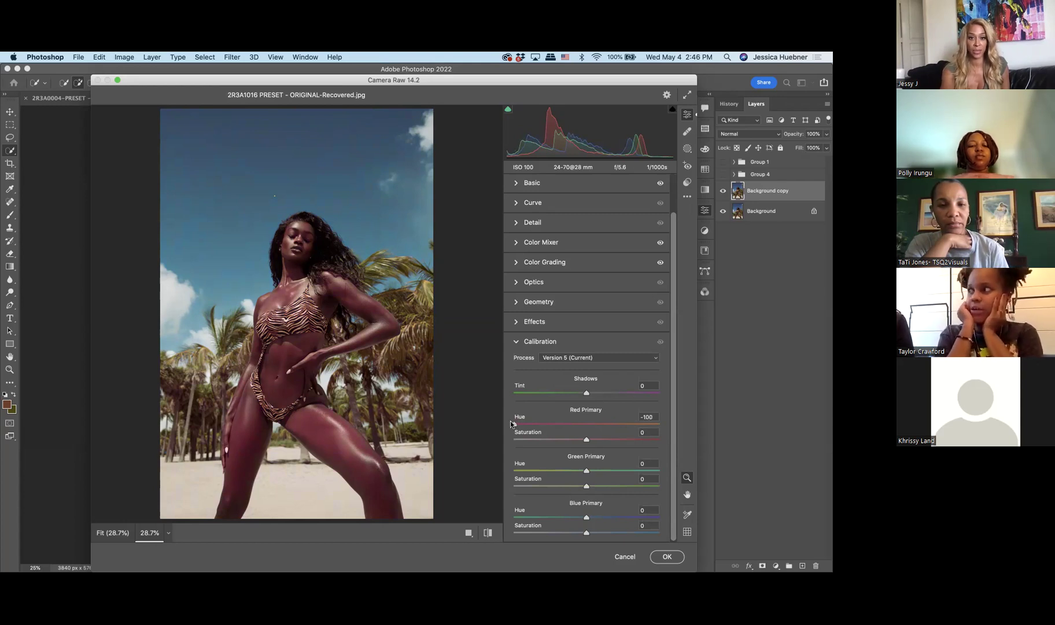
{"action": "mouse_move", "coordinate": [517, 418]}
{"action": "left_mouse_down"}
{"action": "mouse_move", "coordinate": [627, 421]}
{"action": "mouse_move", "coordinate": [504, 422]}
{"action": "left_mouse_up"}
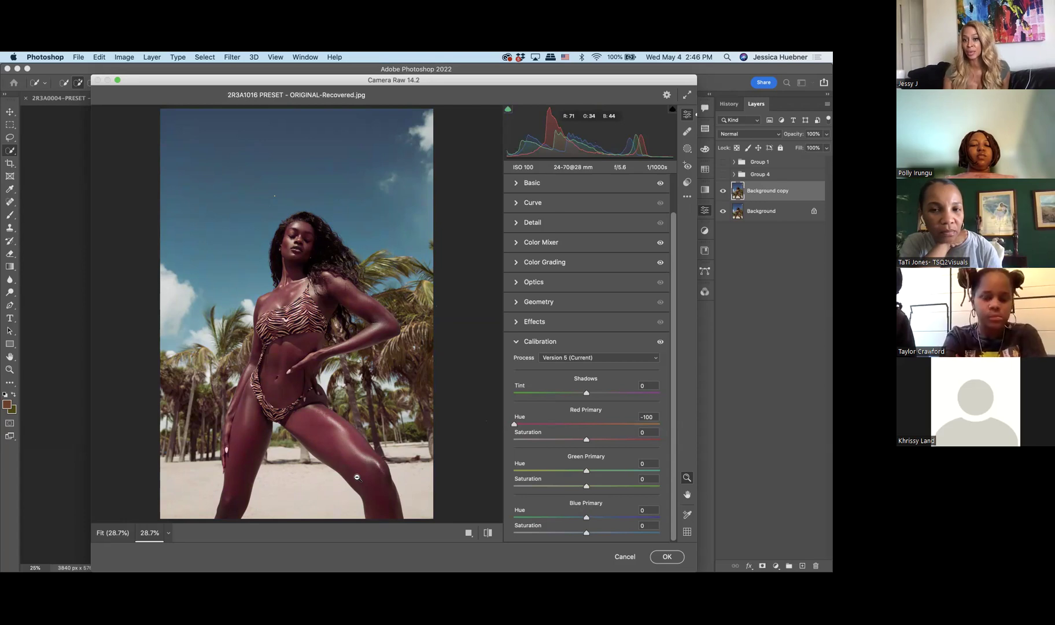
{"action": "left_click", "coordinate": [585, 427]}
{"action": "left_click_drag", "start_coordinate": [586, 426], "coordinate": [586, 426]}
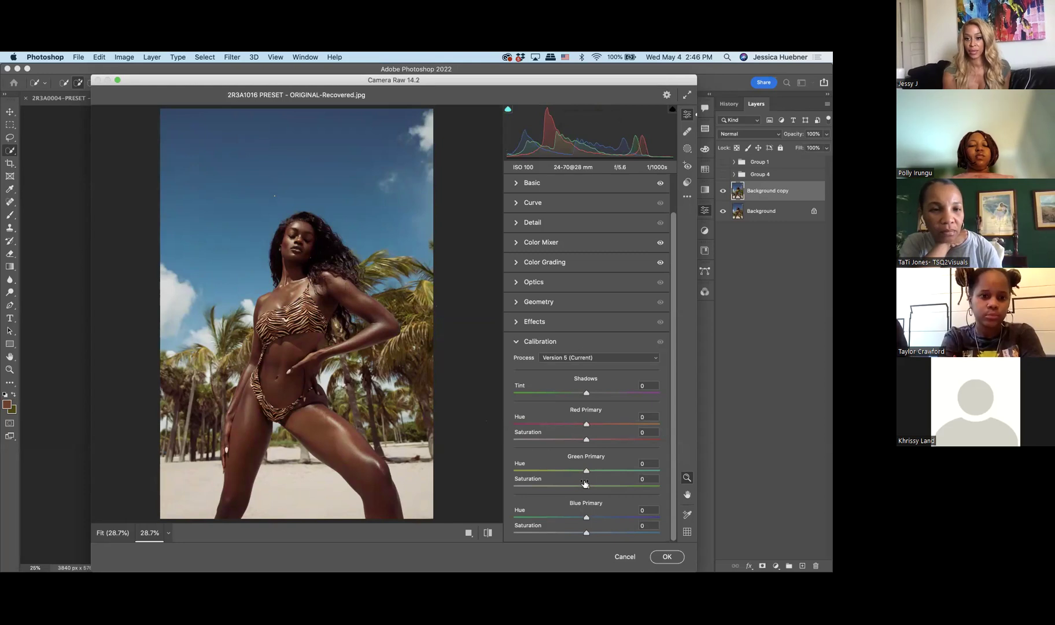
Set the Green Primary hue to +48 and saturation to -32 in Calibration, and compare the before and after previews.
{"action": "left_click_drag", "start_coordinate": [588, 474], "coordinate": [492, 475]}
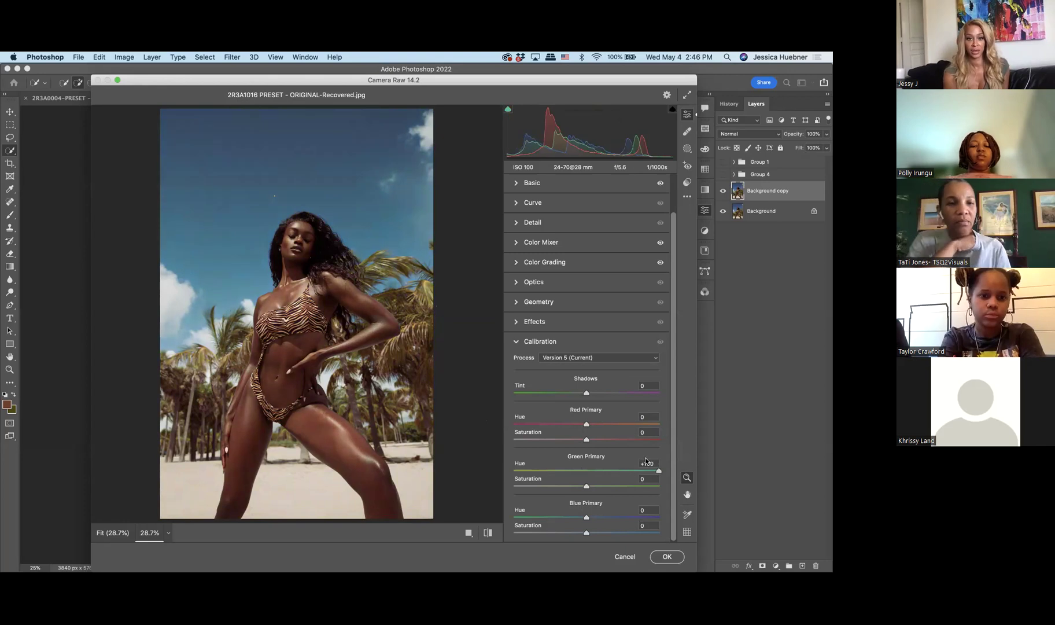
{"action": "left_click_drag", "start_coordinate": [514, 470], "coordinate": [676, 471]}
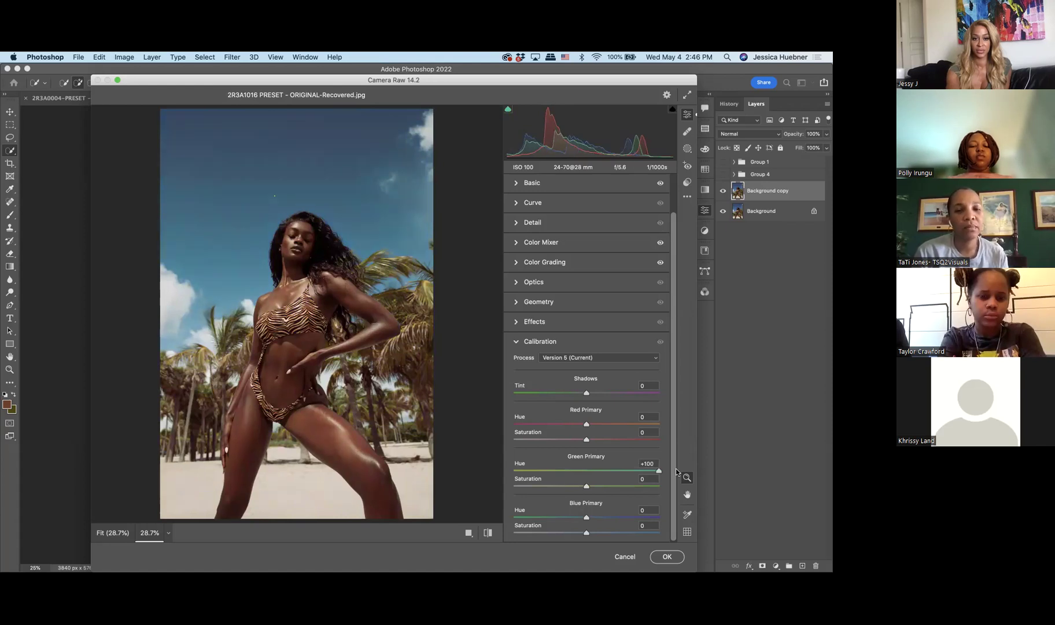
{"action": "left_click_drag", "start_coordinate": [663, 471], "coordinate": [551, 489]}
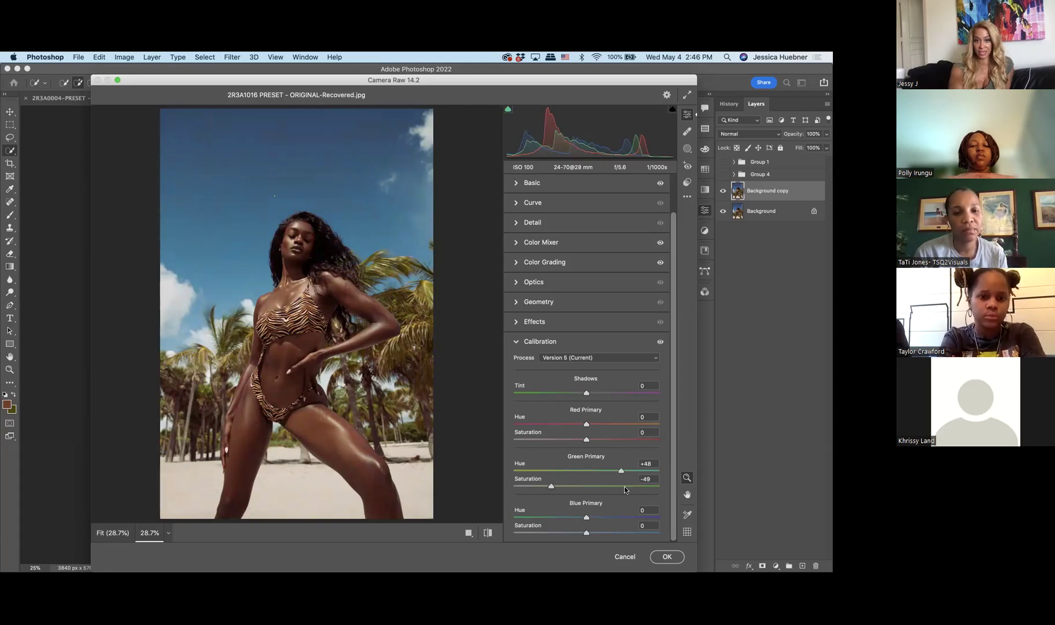
{"action": "left_click_drag", "start_coordinate": [624, 486], "coordinate": [658, 486]}
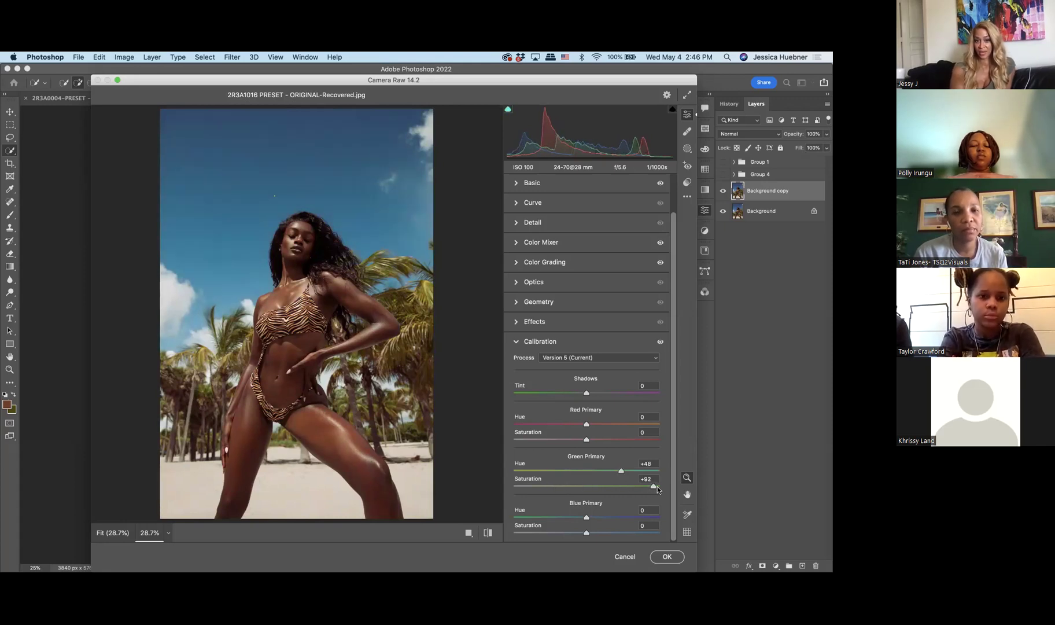
{"action": "left_click", "coordinate": [528, 483]}
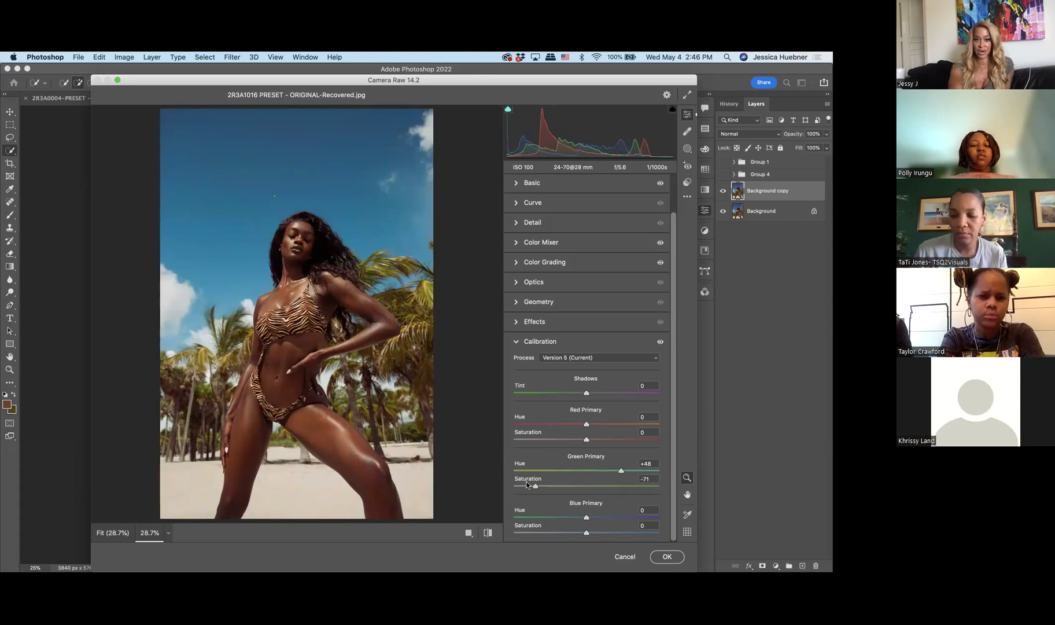
{"action": "left_click_drag", "start_coordinate": [527, 486], "coordinate": [525, 486]}
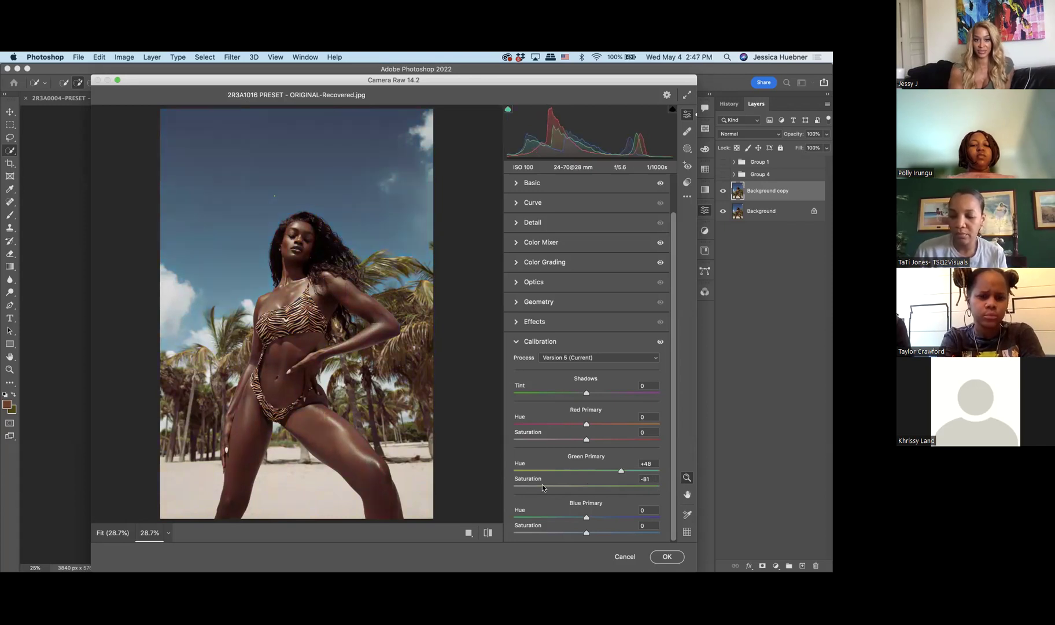
{"action": "left_click_drag", "start_coordinate": [557, 490], "coordinate": [563, 490]}
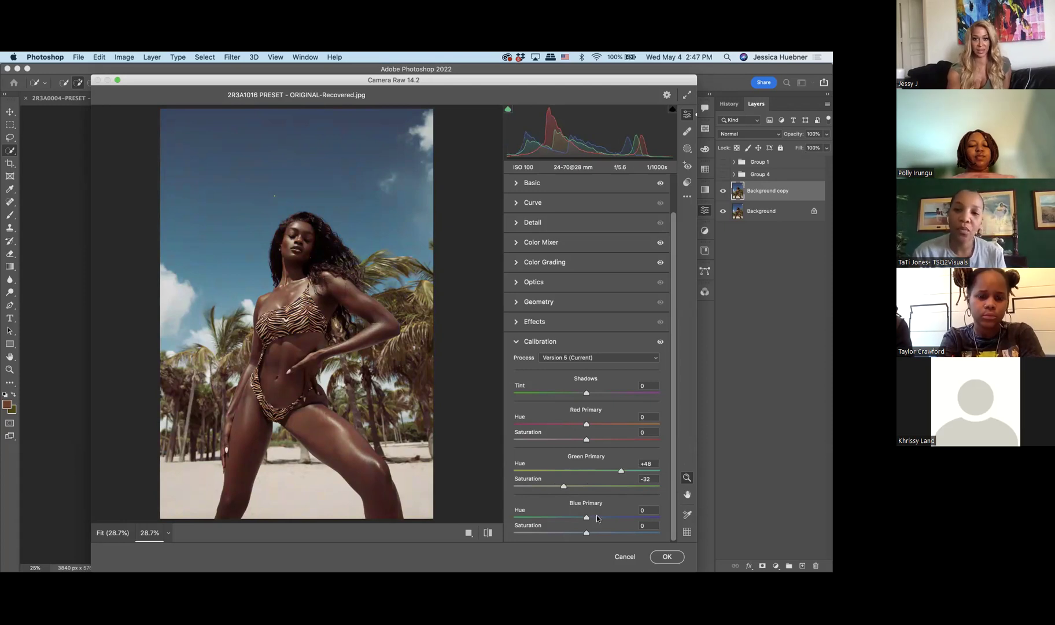
{"action": "left_click", "coordinate": [487, 536]}
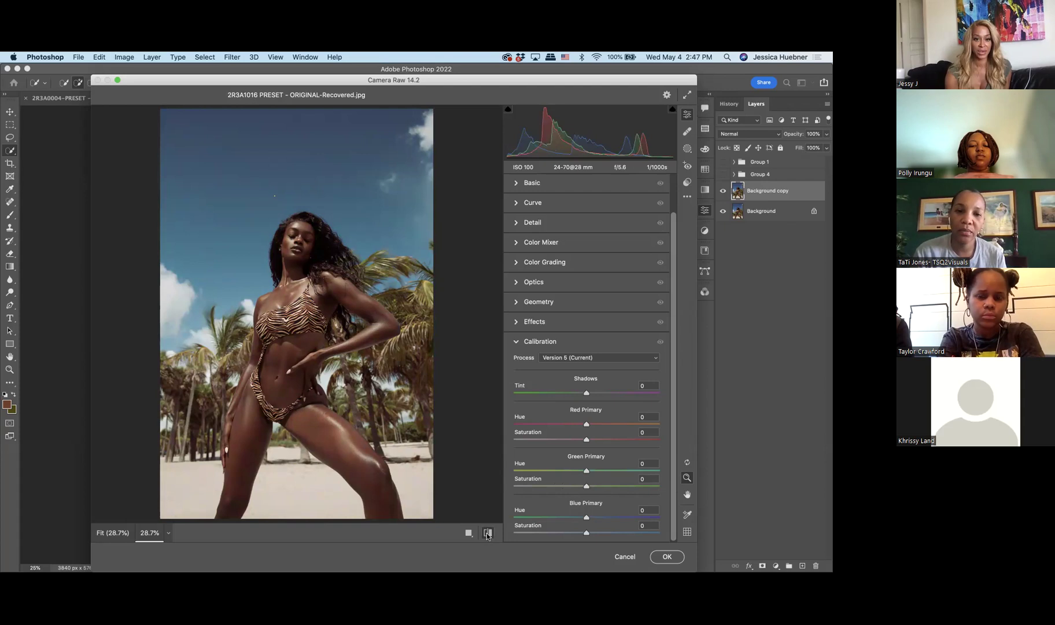
{"action": "left_click", "coordinate": [487, 536]}
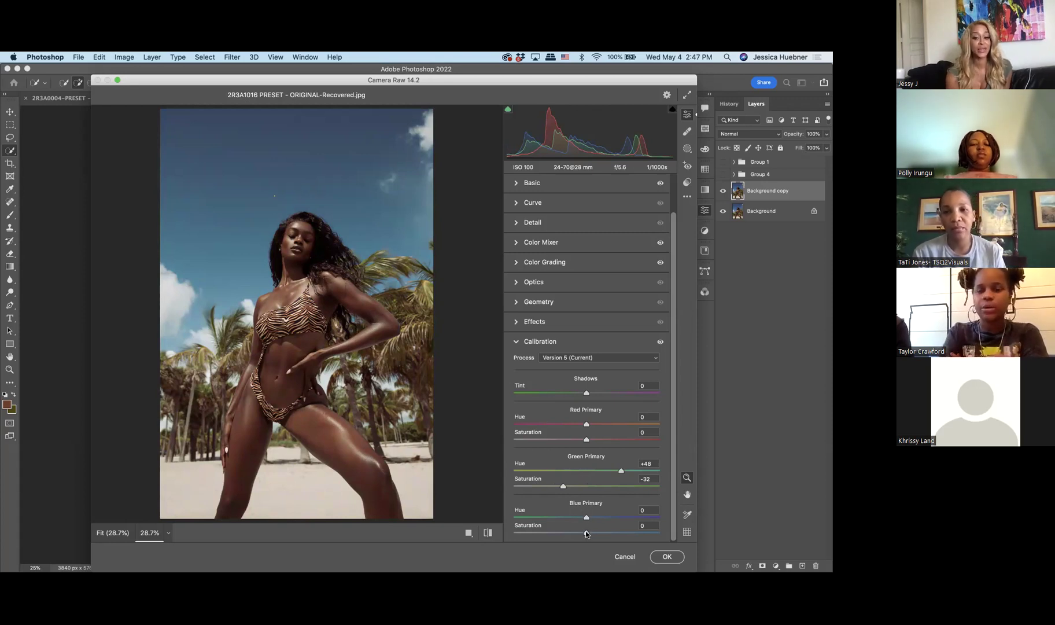
Set the Blue Primary hue to -5 and saturation to -17 in Calibration.
{"action": "left_click_drag", "start_coordinate": [587, 517], "coordinate": [627, 514]}
{"action": "left_click_drag", "start_coordinate": [559, 508], "coordinate": [574, 534]}
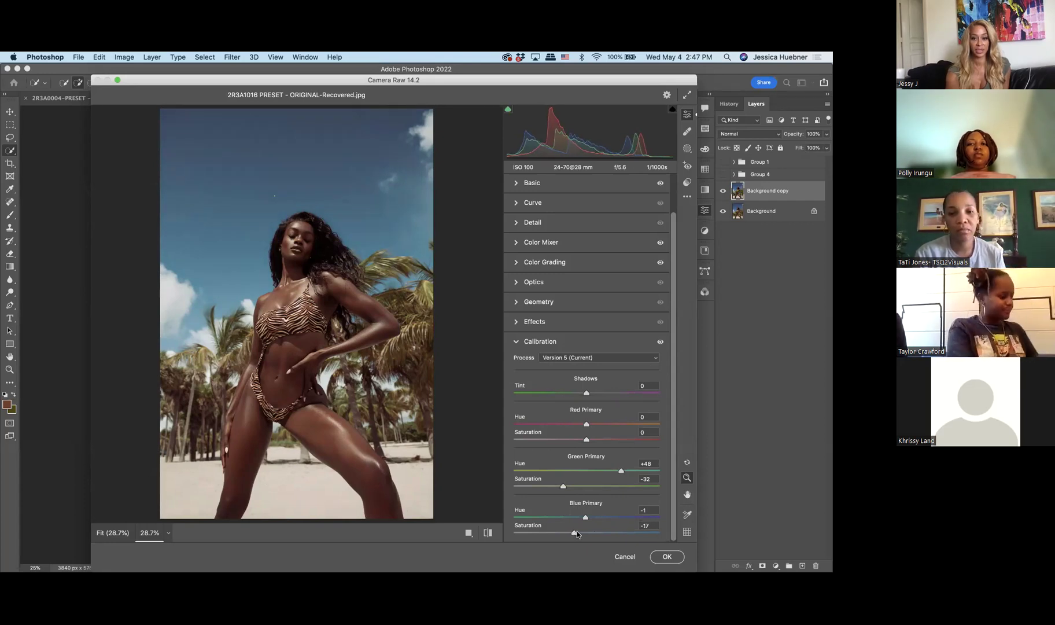
{"action": "mouse_move", "coordinate": [586, 516]}
{"action": "left_mouse_down"}
{"action": "mouse_move", "coordinate": [602, 518]}
{"action": "mouse_move", "coordinate": [583, 518]}
{"action": "left_mouse_up"}
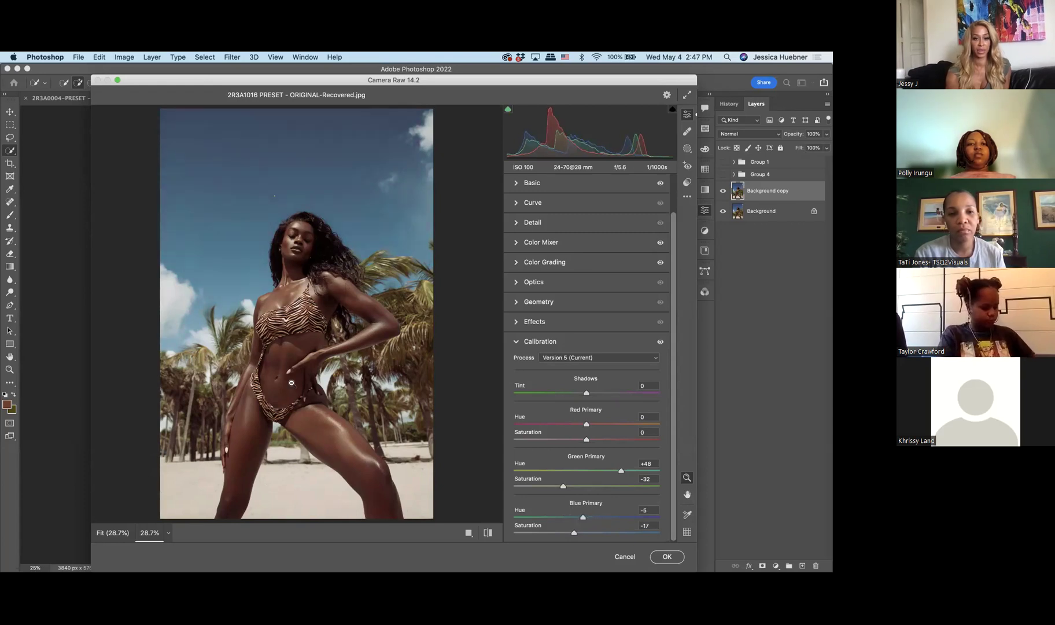
Examine the graded skin tones on the model's face, chest and shoulder up close and within the whole photo.
{"action": "scroll", "coordinate": [287, 315], "scroll_direction": "up", "scroll_amount": 1}
{"action": "scroll", "coordinate": [287, 314], "scroll_direction": "up", "scroll_amount": 5}
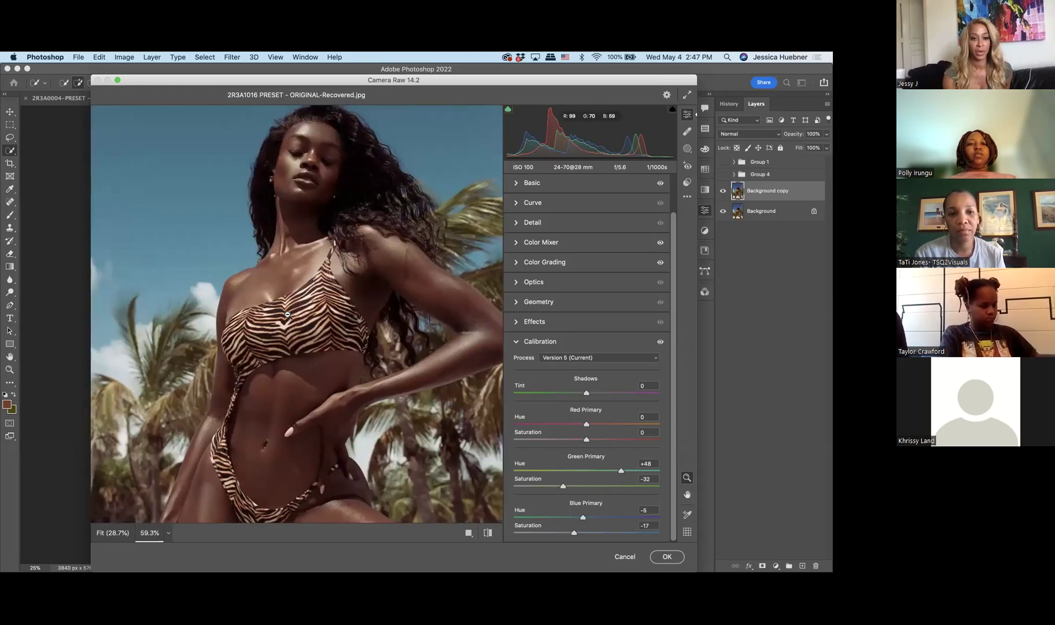
{"action": "scroll", "coordinate": [288, 314], "scroll_direction": "right", "scroll_amount": 2}
{"action": "left_click_drag", "start_coordinate": [220, 84], "coordinate": [357, 73]}
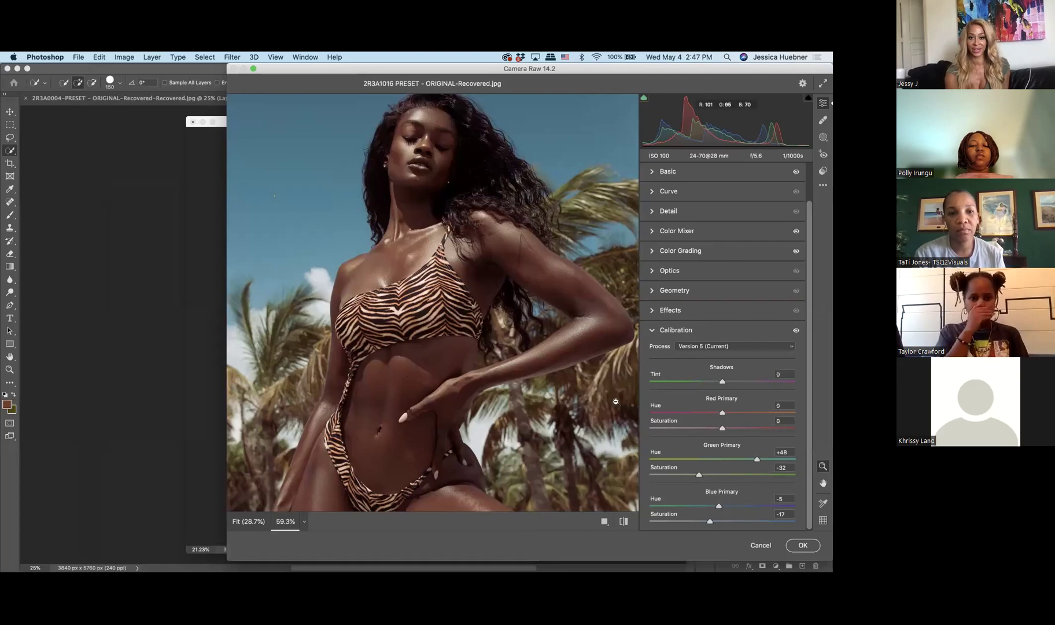
{"action": "scroll", "coordinate": [472, 264], "scroll_direction": "down", "scroll_amount": 1}
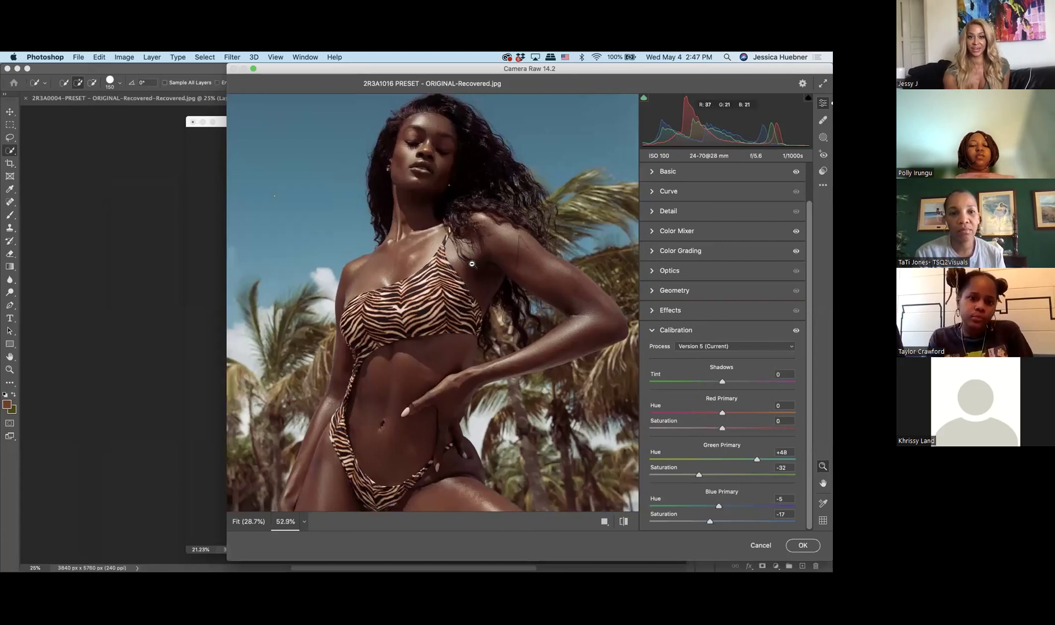
{"action": "scroll", "coordinate": [473, 264], "scroll_direction": "down", "scroll_amount": 1}
{"action": "scroll", "coordinate": [478, 260], "scroll_direction": "up", "scroll_amount": 4}
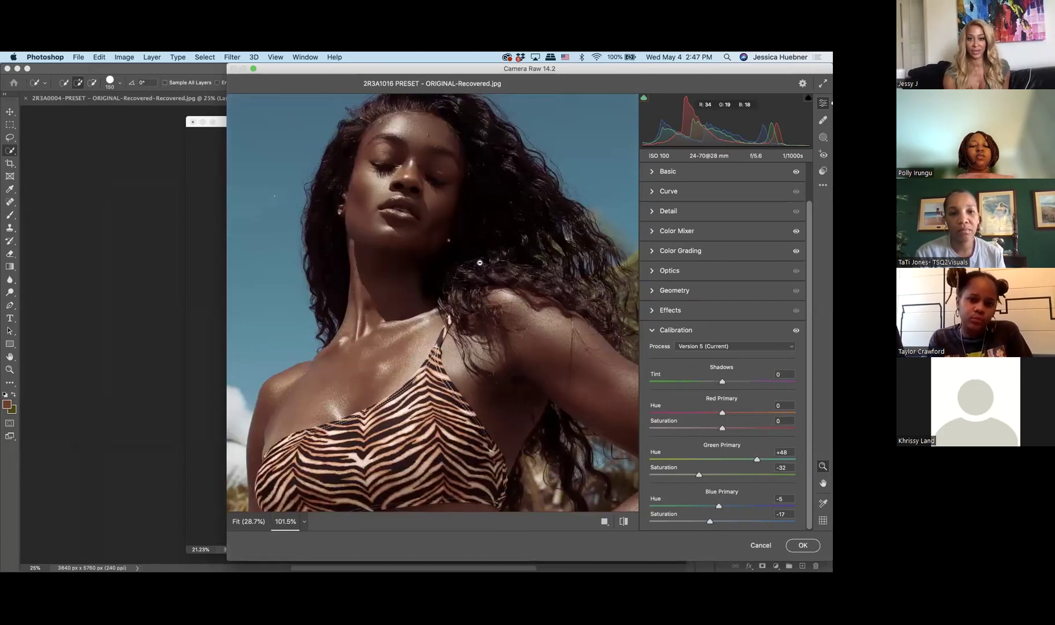
{"action": "scroll", "coordinate": [479, 262], "scroll_direction": "down", "scroll_amount": 3}
{"action": "scroll", "coordinate": [478, 264], "scroll_direction": "up", "scroll_amount": 5}
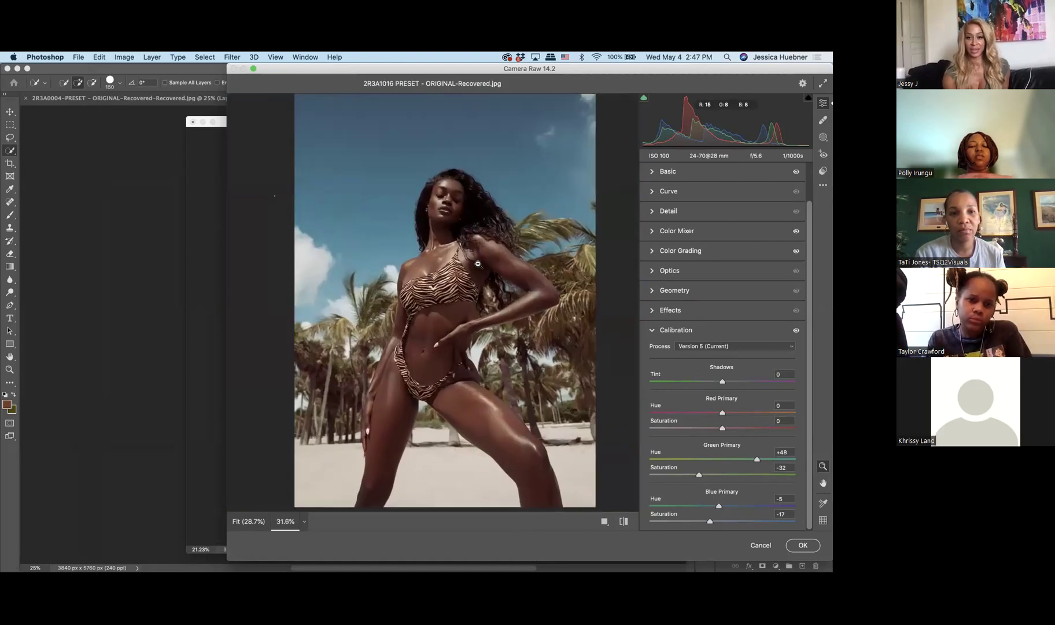
{"action": "scroll", "coordinate": [477, 264], "scroll_direction": "left", "scroll_amount": 5}
{"action": "scroll", "coordinate": [478, 264], "scroll_direction": "up", "scroll_amount": 3}
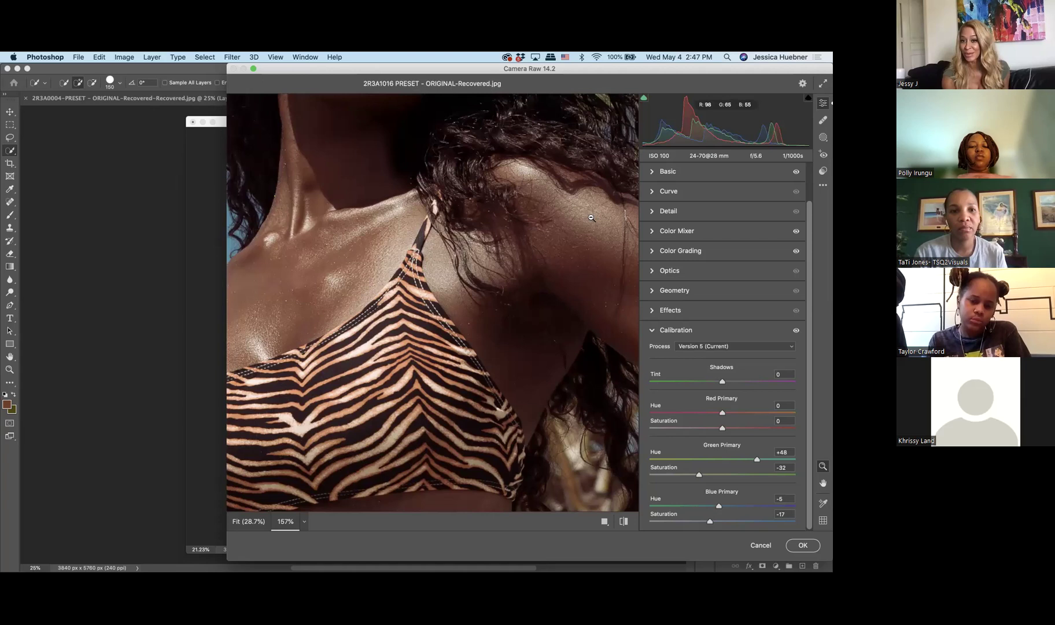
Compare the before and after views of the whole photo, and apply the Camera Raw grade to the layer.
{"action": "scroll", "coordinate": [478, 247], "scroll_direction": "down", "scroll_amount": 5}
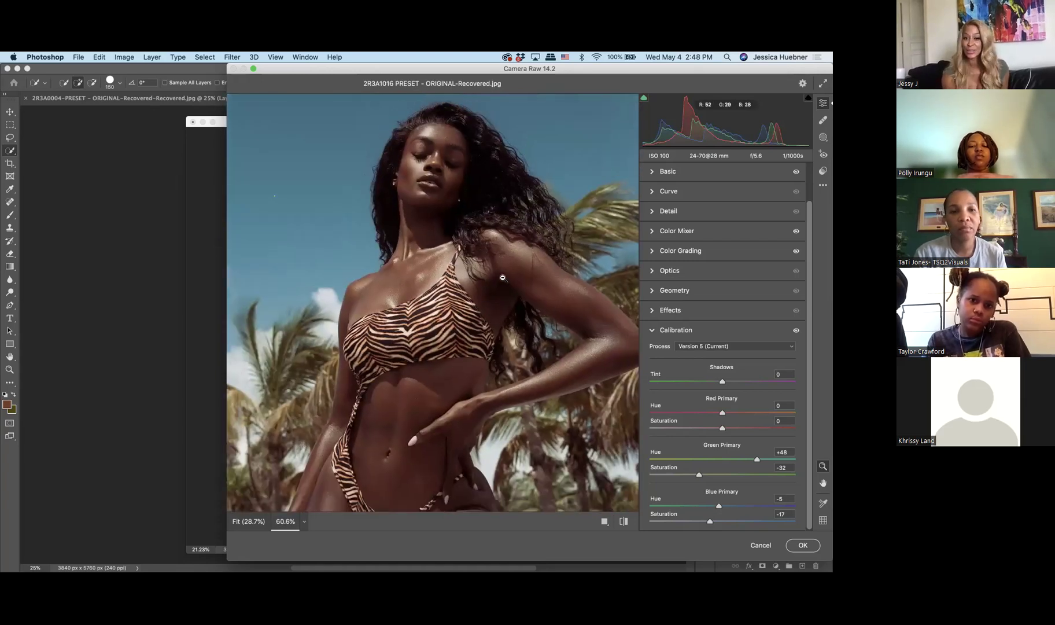
{"action": "scroll", "coordinate": [435, 364], "scroll_direction": "down", "scroll_amount": 3}
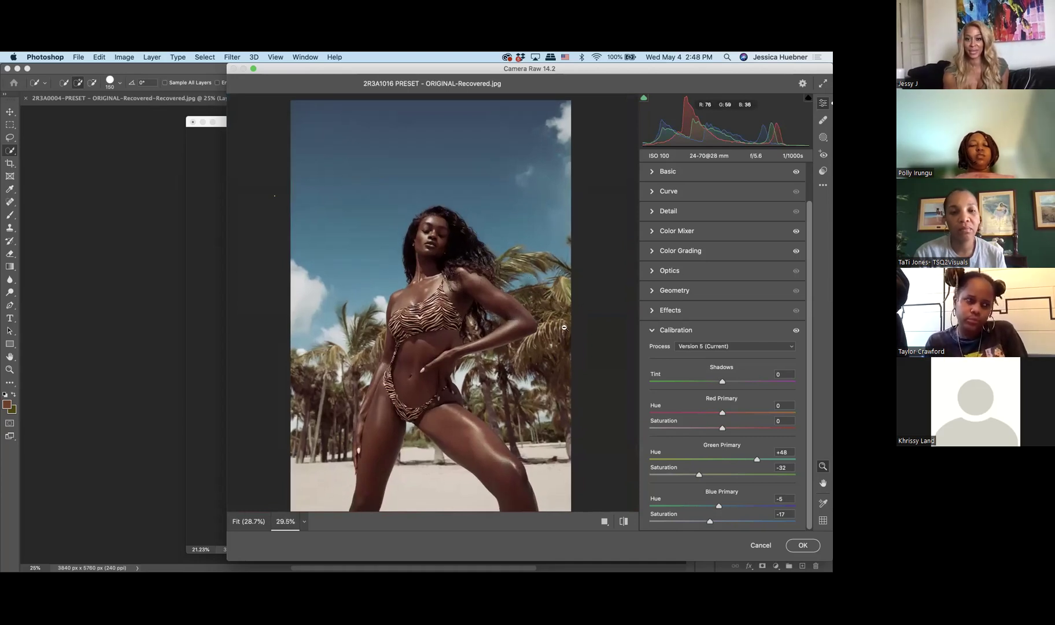
{"action": "left_click", "coordinate": [623, 521]}
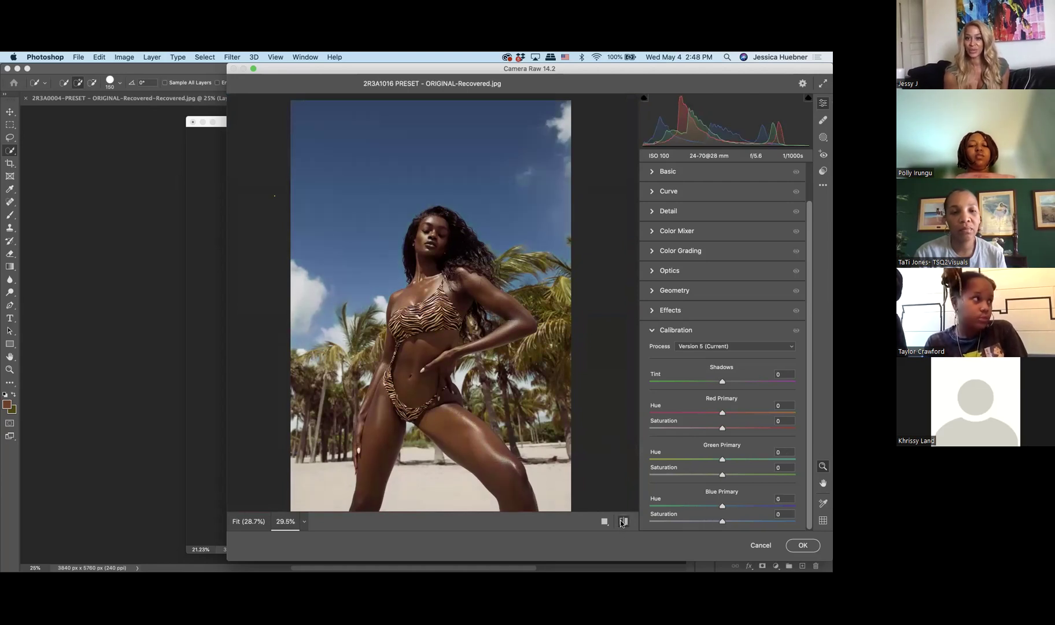
{"action": "left_click", "coordinate": [623, 522]}
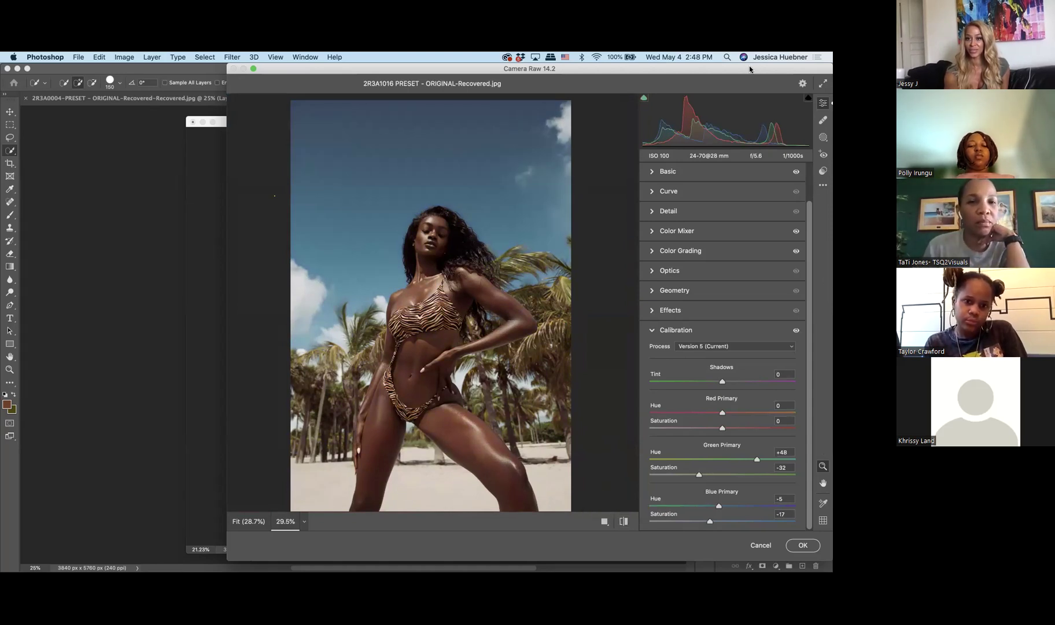
{"action": "left_click_drag", "start_coordinate": [750, 68], "coordinate": [682, 67]}
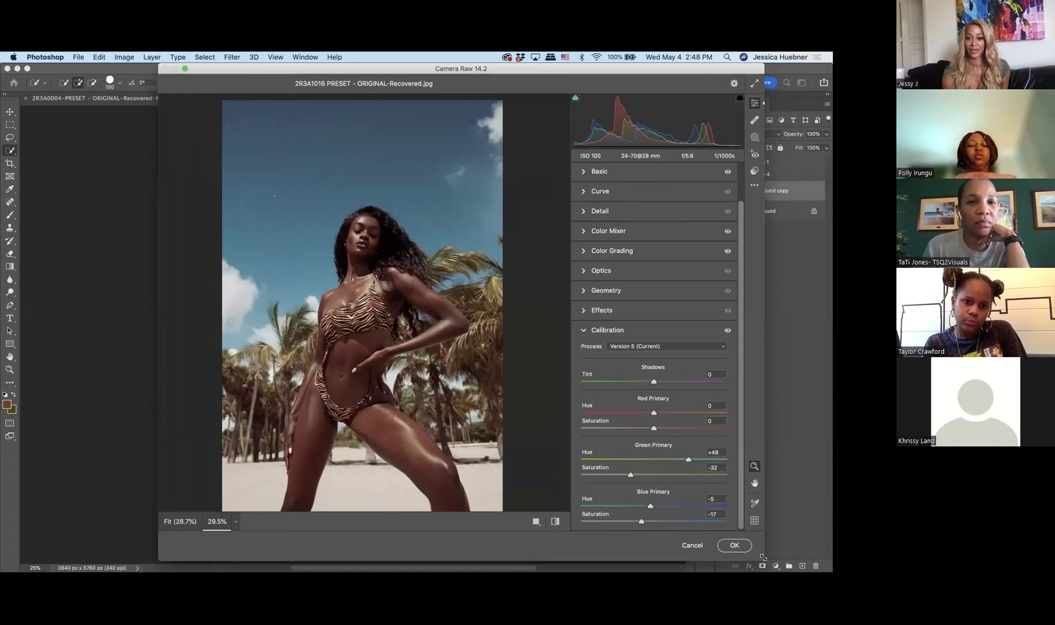
{"action": "left_click", "coordinate": [735, 546]}
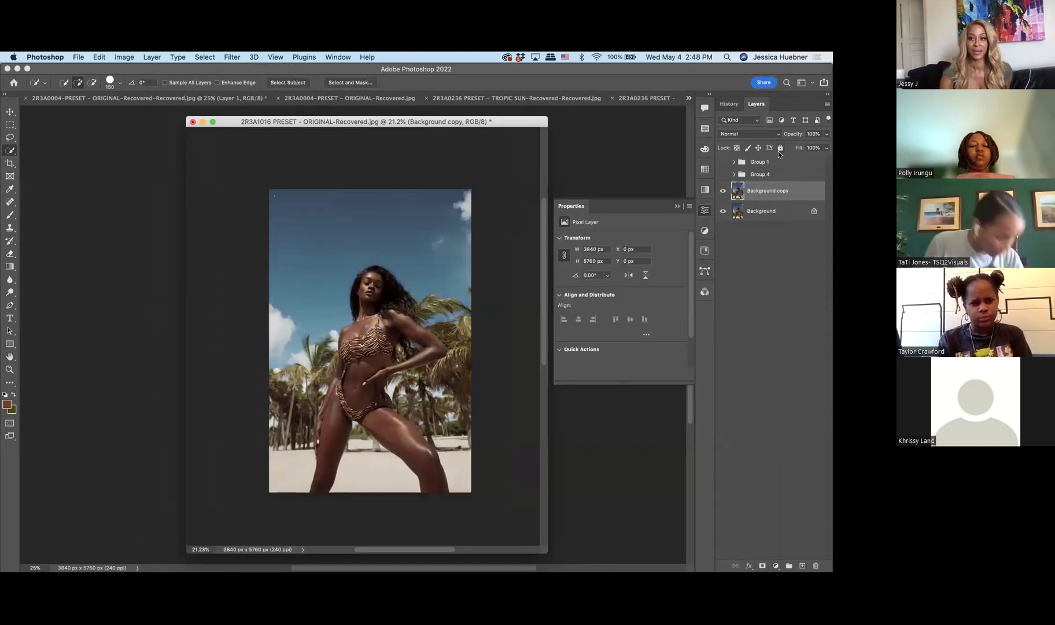
Hide the graded Background copy layer, duplicate the original Background layer, and open the duplicate in the Camera Raw Filter.
{"action": "left_click", "coordinate": [723, 190]}
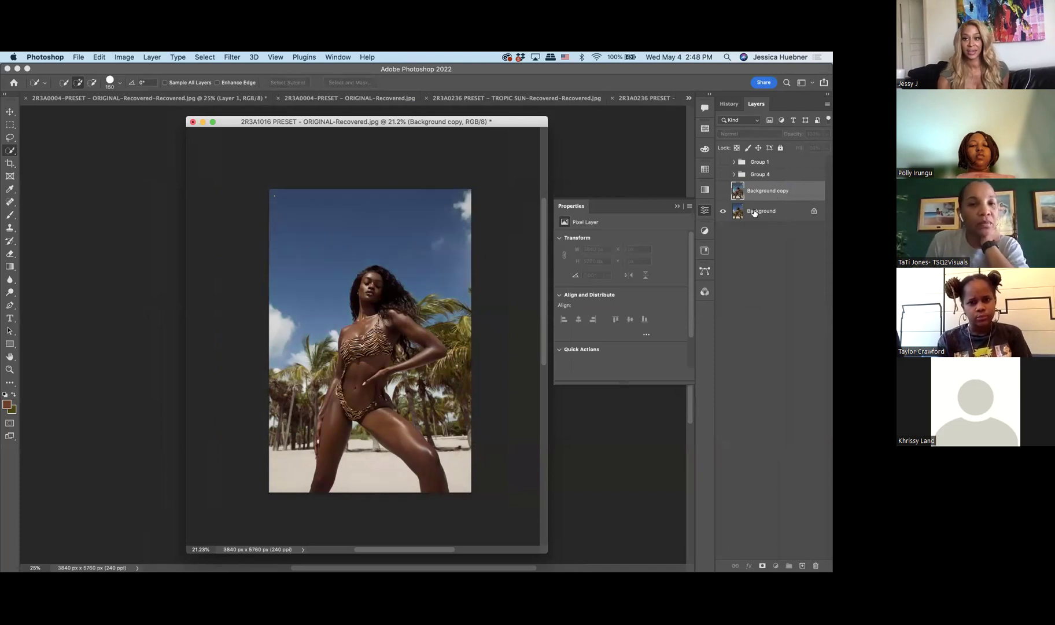
{"action": "left_click", "coordinate": [754, 211]}
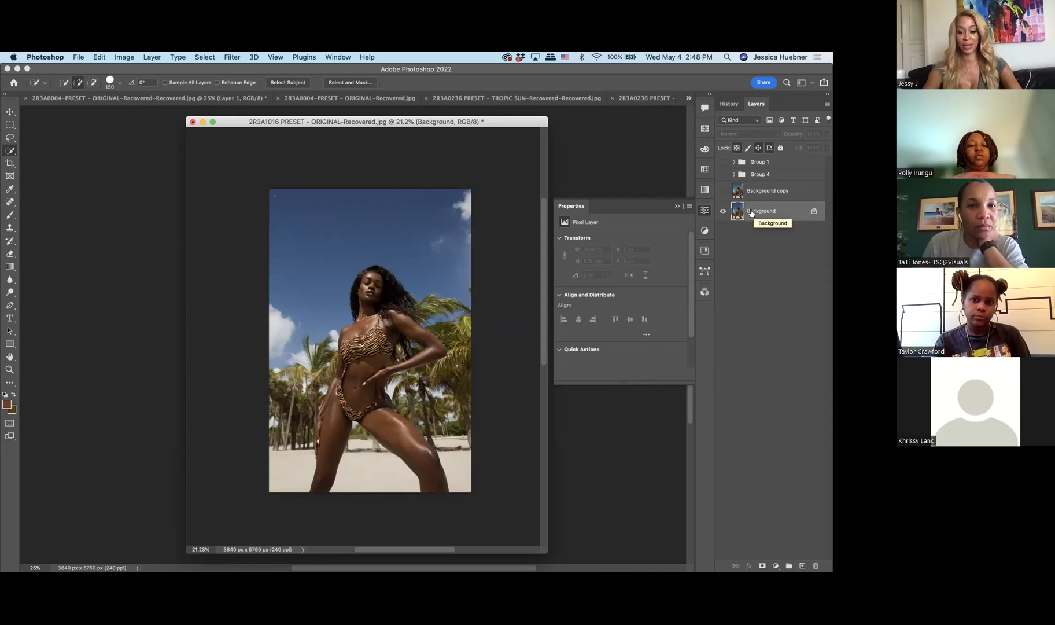
{"action": "left_click_drag", "start_coordinate": [750, 212], "coordinate": [803, 565]}
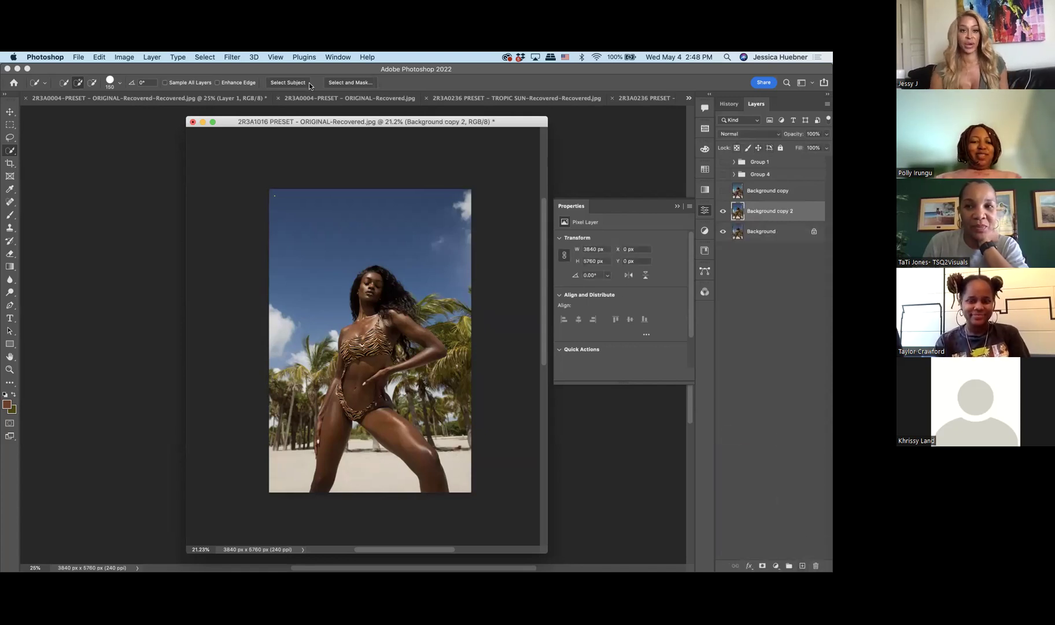
{"action": "left_click", "coordinate": [233, 56]}
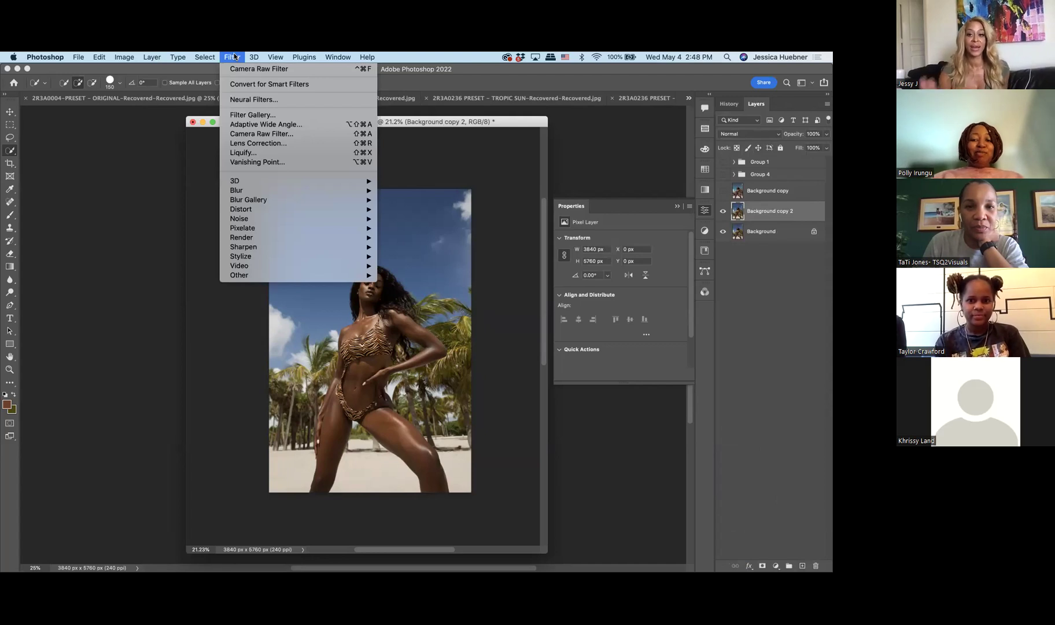
{"action": "left_click", "coordinate": [253, 135]}
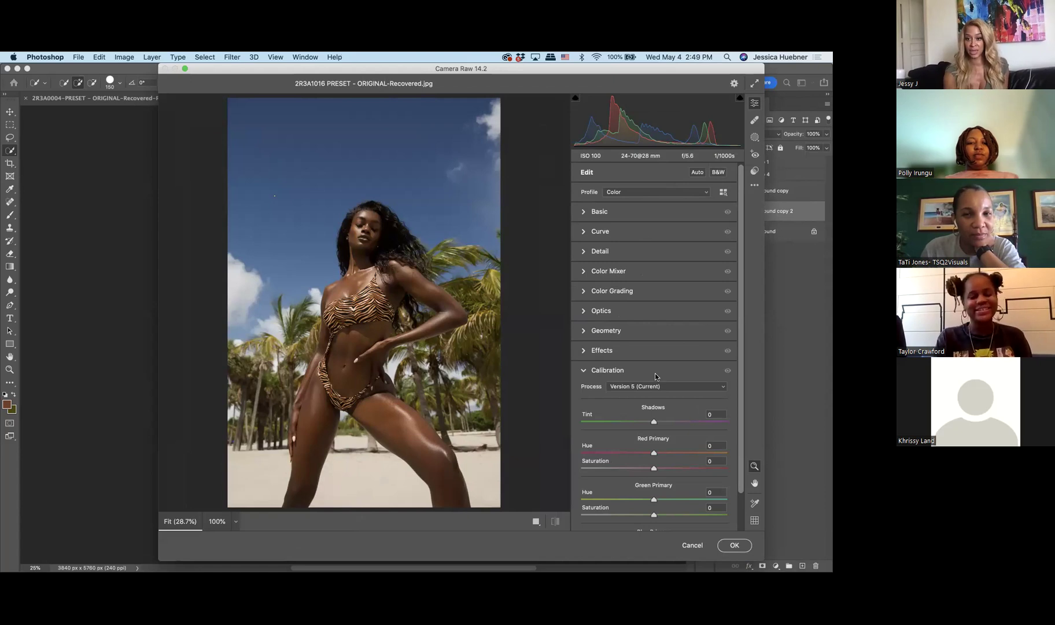
Open the Camera Raw presets and browse the available preset groups.
{"action": "scroll", "coordinate": [655, 377], "scroll_direction": "down", "scroll_amount": 3}
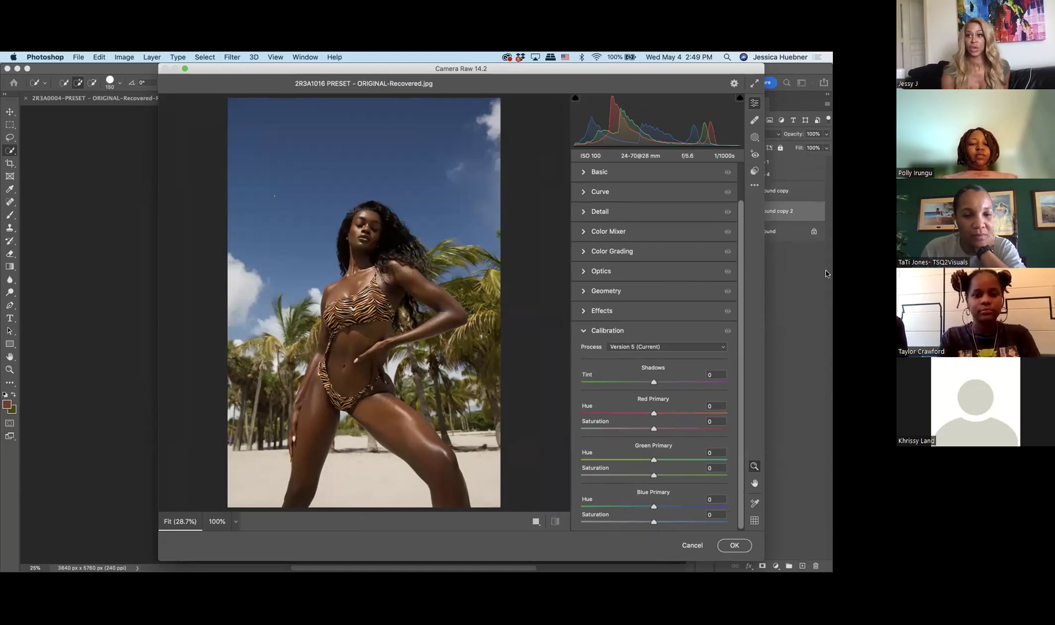
{"action": "left_click", "coordinate": [755, 187]}
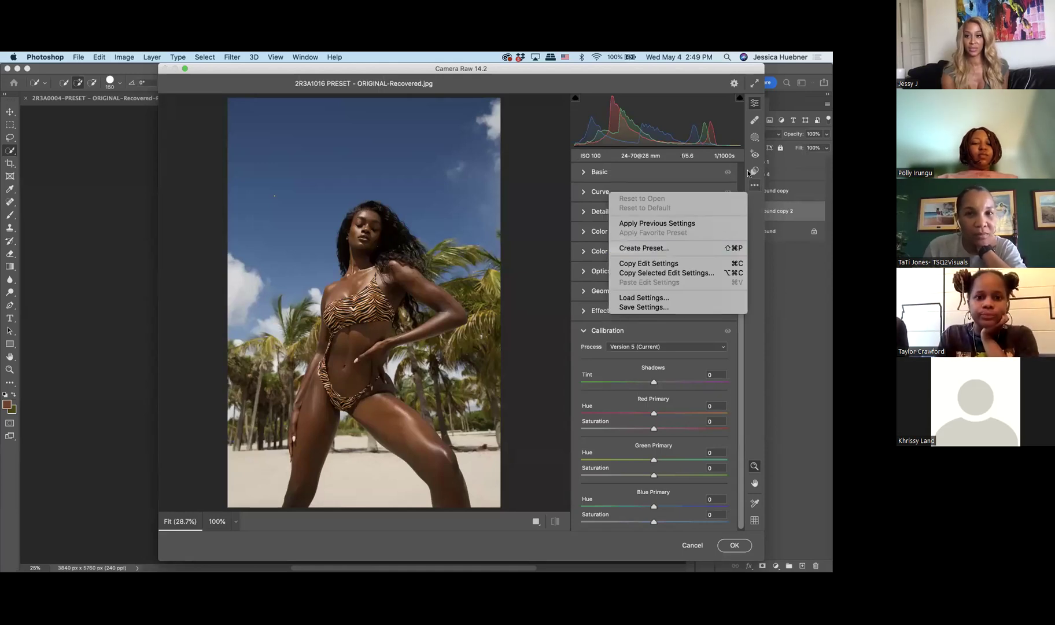
{"action": "left_click", "coordinate": [762, 212]}
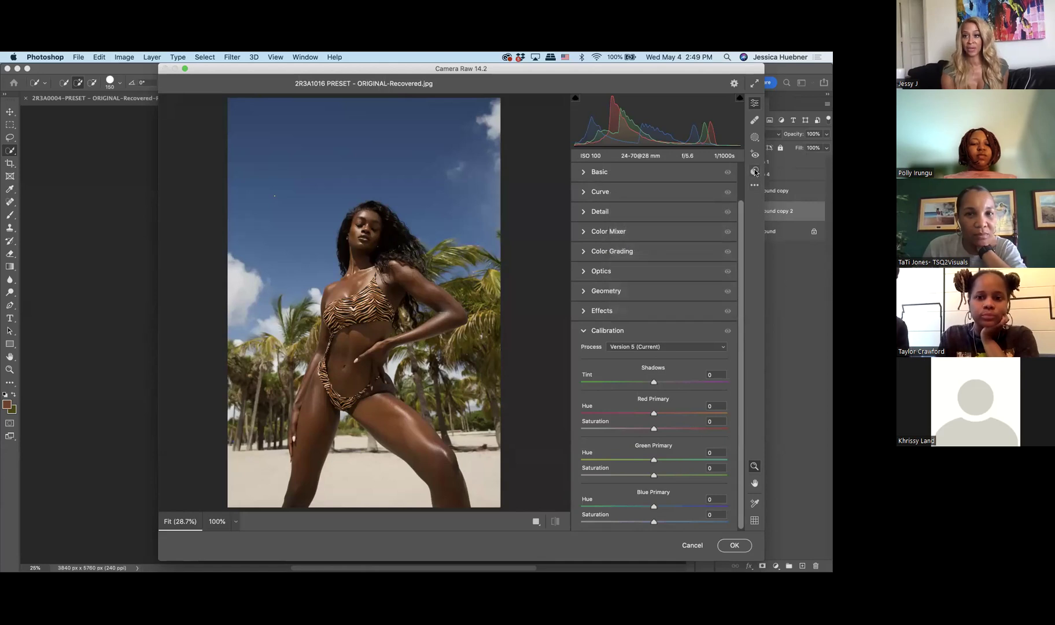
{"action": "left_click_drag", "start_coordinate": [522, 68], "coordinate": [461, 68]}
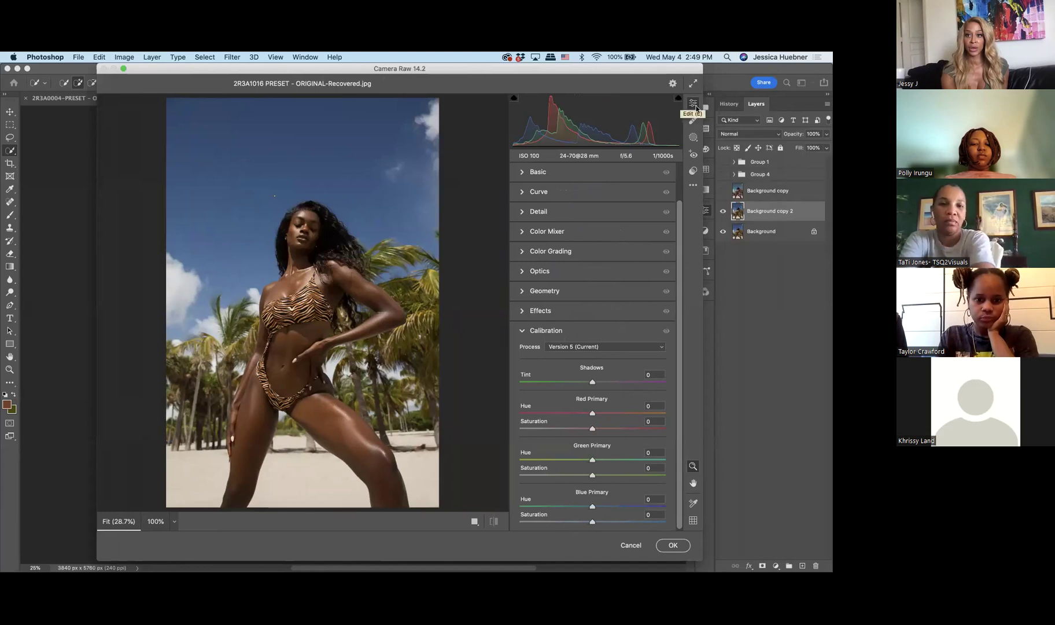
{"action": "left_click", "coordinate": [693, 186]}
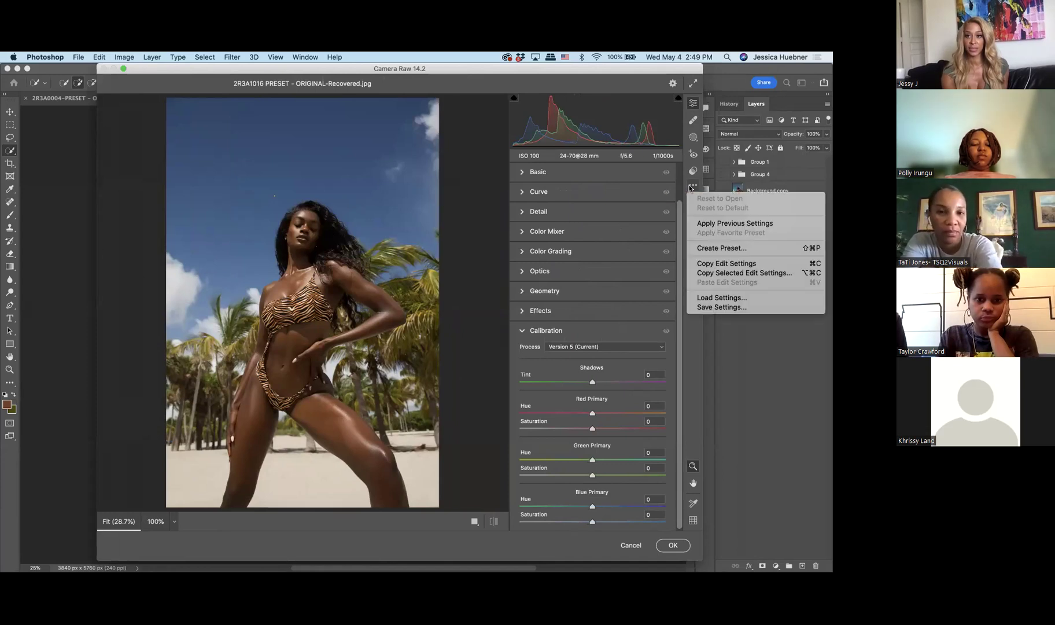
{"action": "left_click", "coordinate": [689, 188]}
{"action": "left_click", "coordinate": [693, 171]}
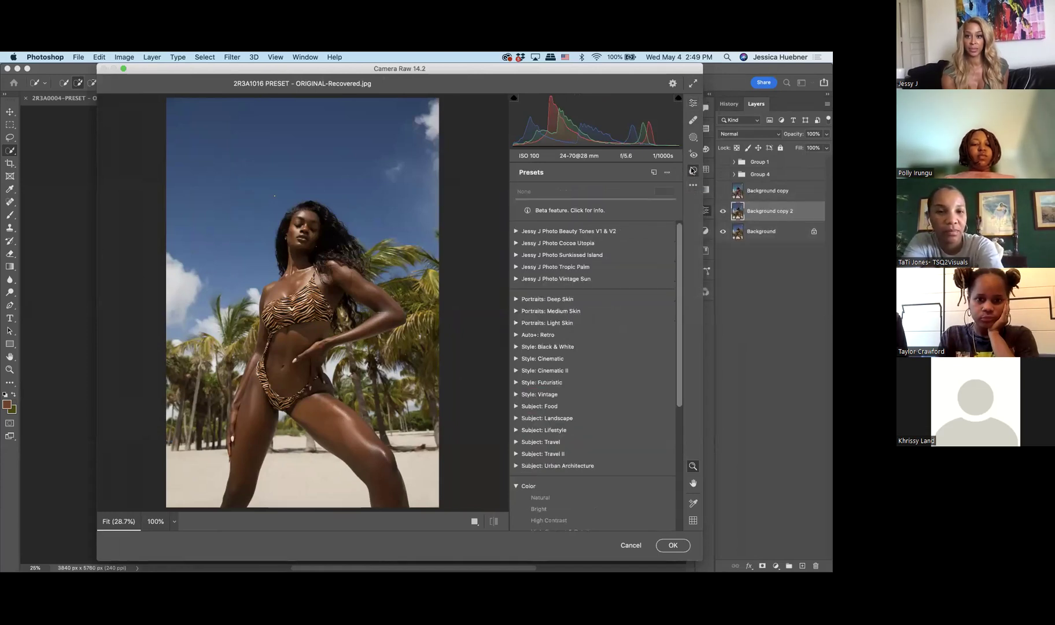
{"action": "double_click", "coordinate": [700, 68]}
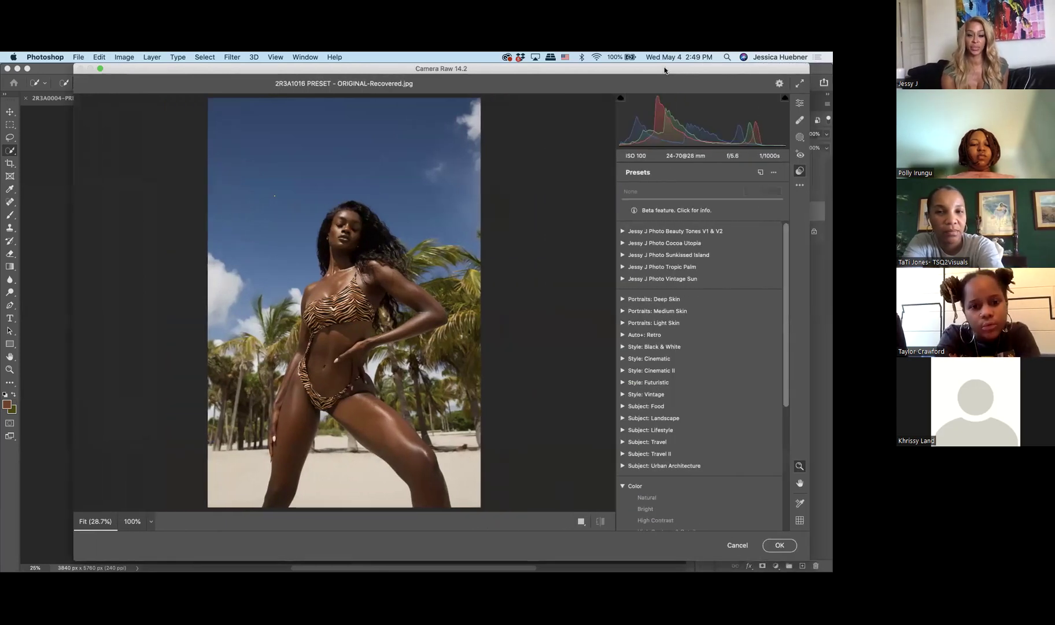
{"action": "left_click_drag", "start_coordinate": [741, 69], "coordinate": [826, 68]}
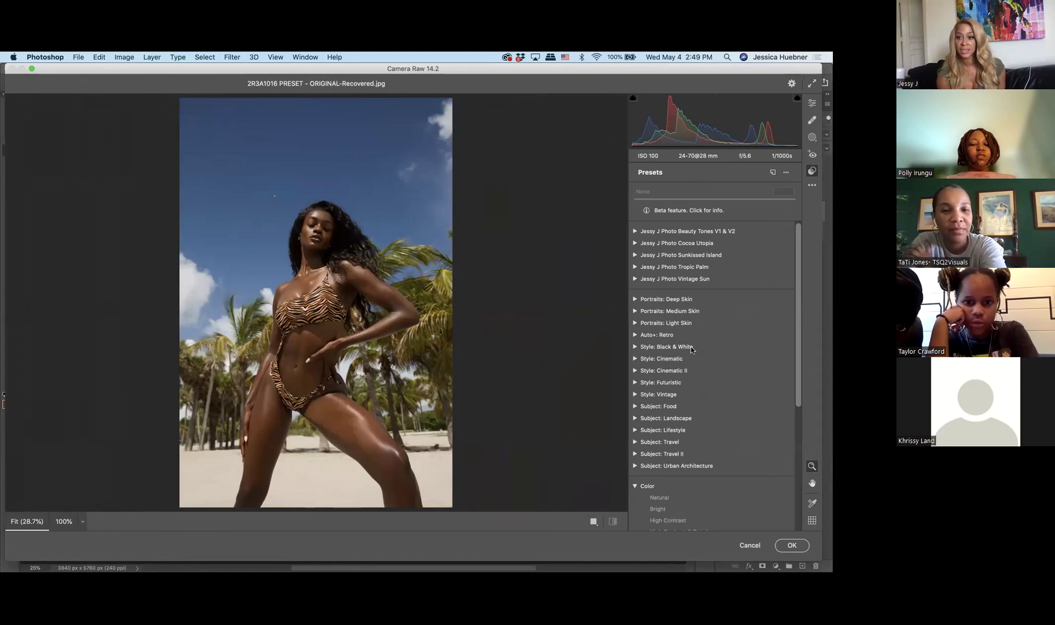
{"action": "scroll", "coordinate": [681, 352], "scroll_direction": "down", "scroll_amount": 5}
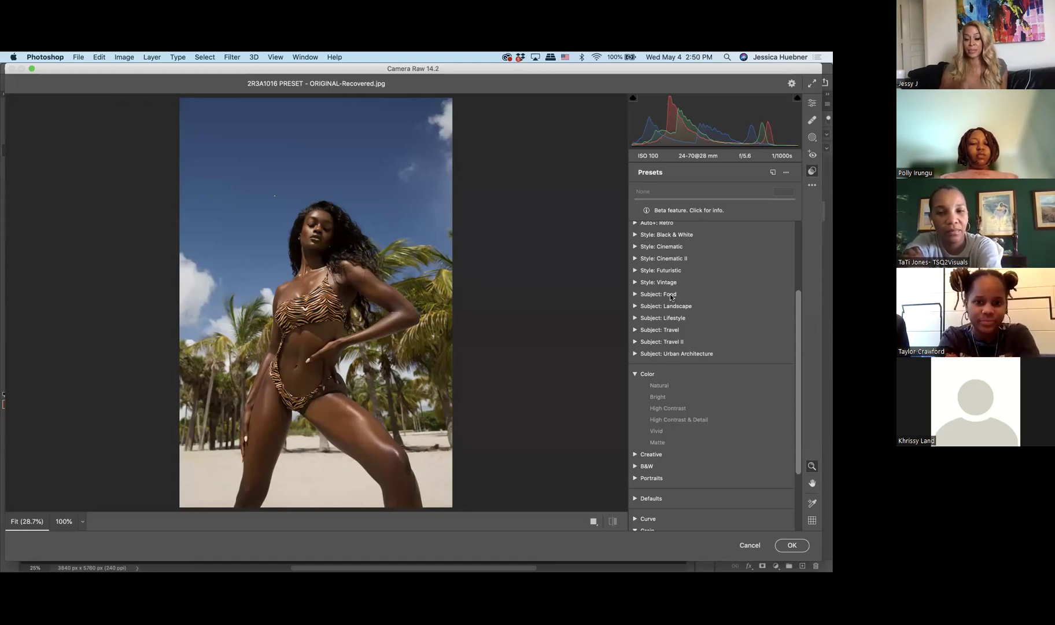
{"action": "scroll", "coordinate": [732, 286], "scroll_direction": "up", "scroll_amount": 5}
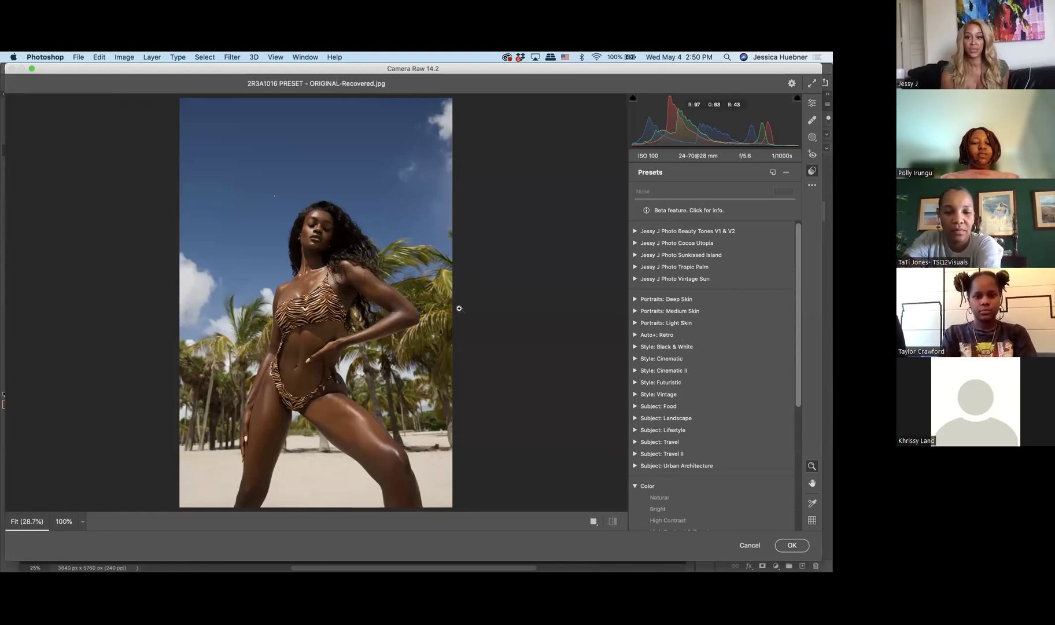
Preview Cocoa Utopia presets such as Brownie and Nougat, and Portraits: Deep Skin presets such as PD01 Yellow and PD05 Orange.
{"action": "left_click", "coordinate": [635, 244]}
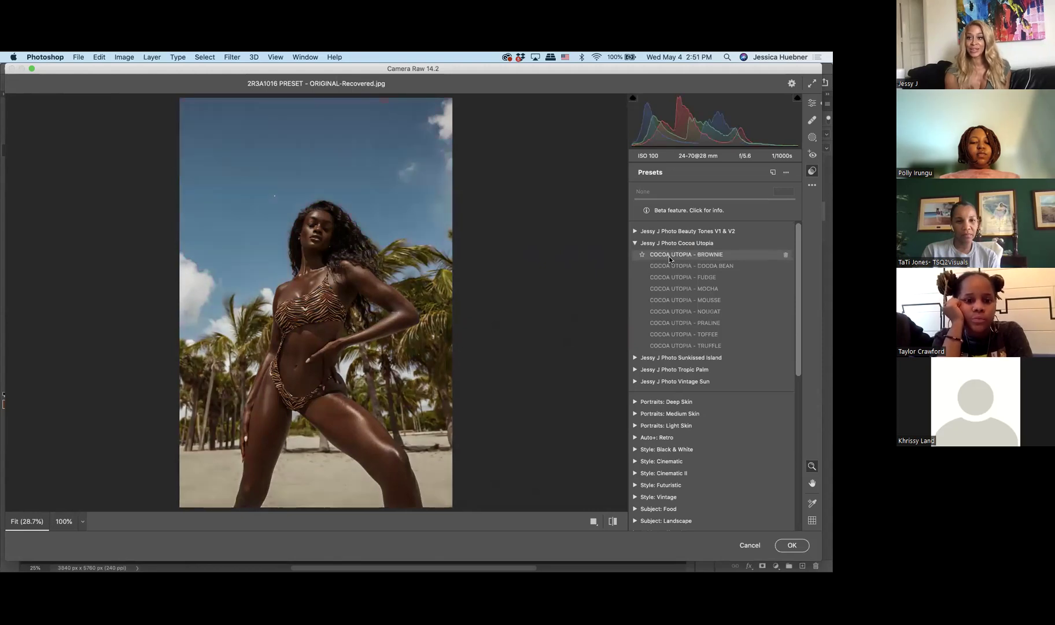
{"action": "left_click", "coordinate": [690, 254]}
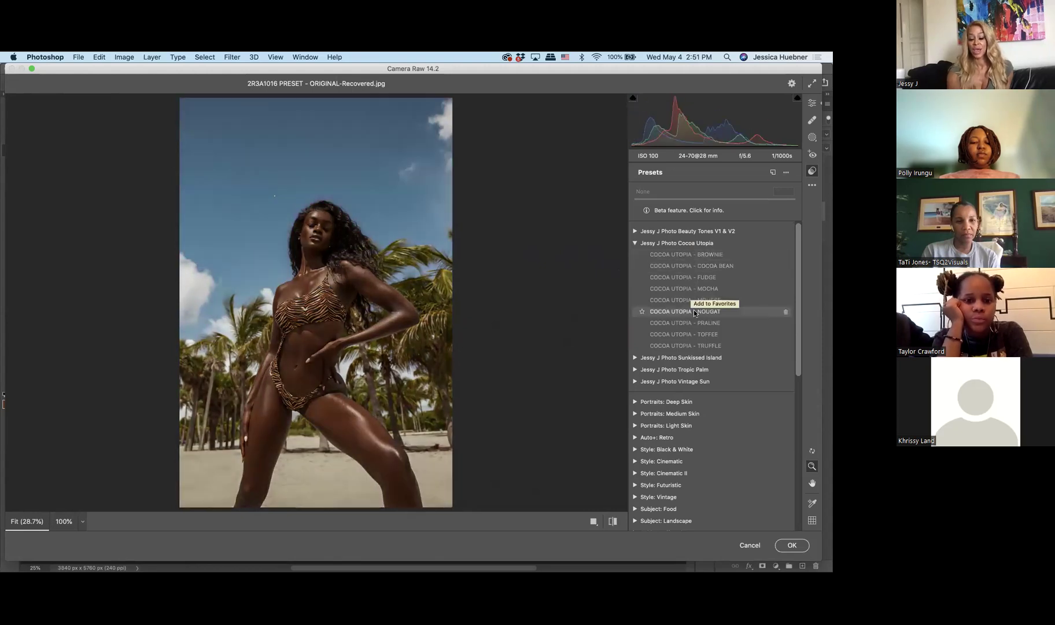
{"action": "left_click", "coordinate": [636, 402]}
{"action": "scroll", "coordinate": [677, 414], "scroll_direction": "down", "scroll_amount": 2}
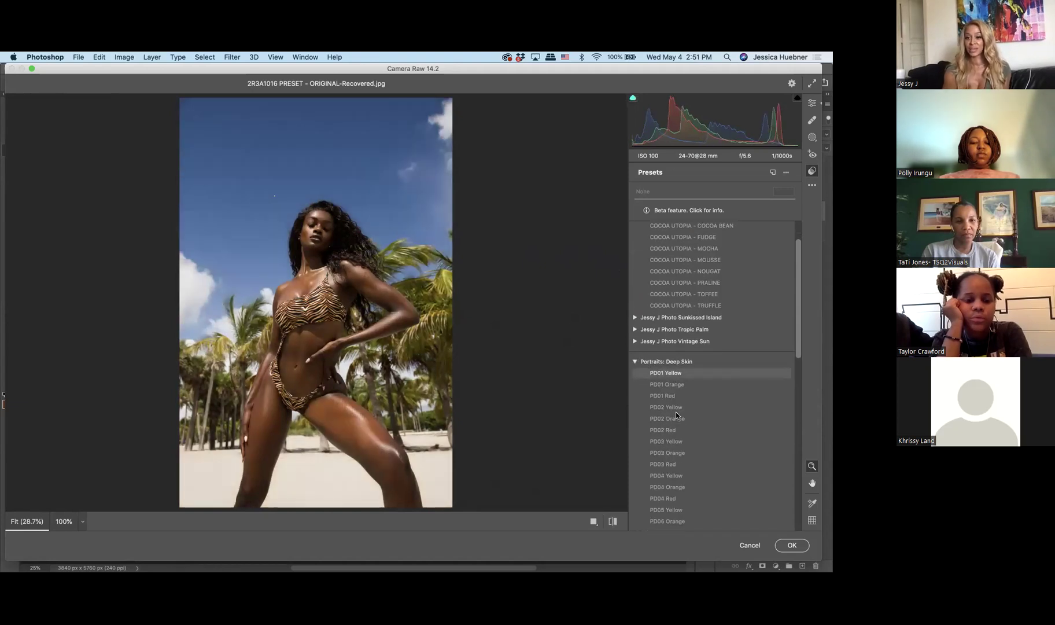
{"action": "scroll", "coordinate": [679, 431], "scroll_direction": "down", "scroll_amount": 5}
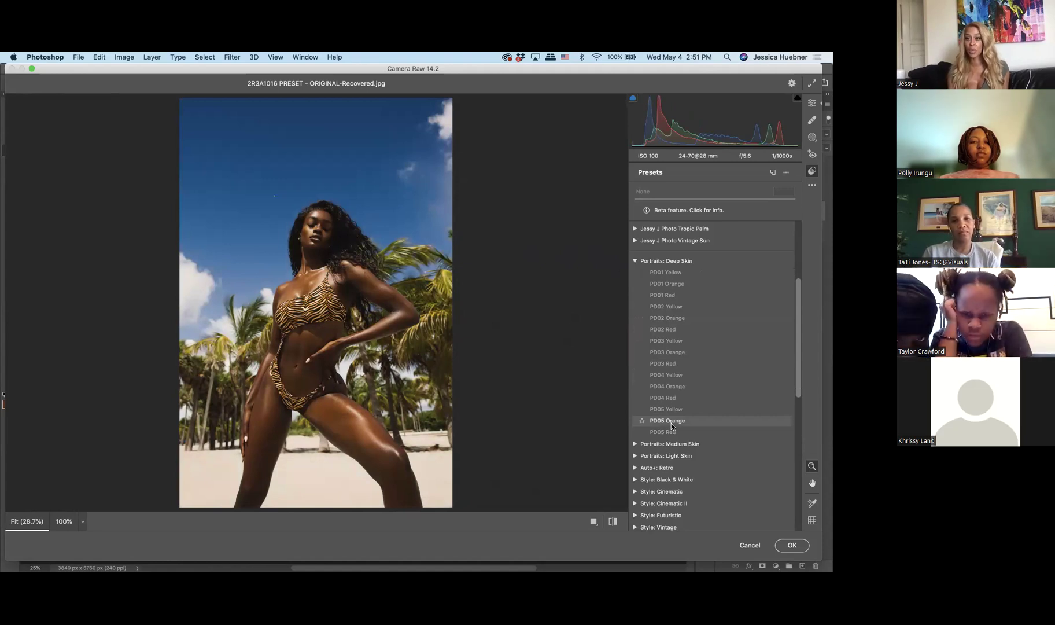
{"action": "scroll", "coordinate": [694, 359], "scroll_direction": "up", "scroll_amount": 5}
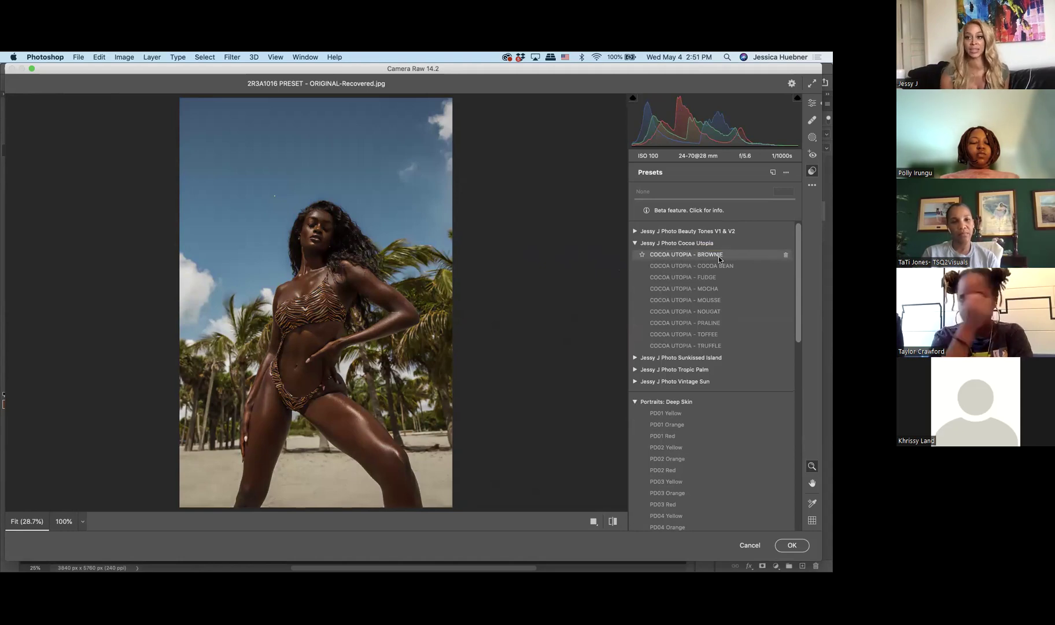
Apply the Cocoa Utopia - Brownie preset to the duplicate layer, checking the model's skin up close before accepting the filter.
{"action": "left_click", "coordinate": [720, 259]}
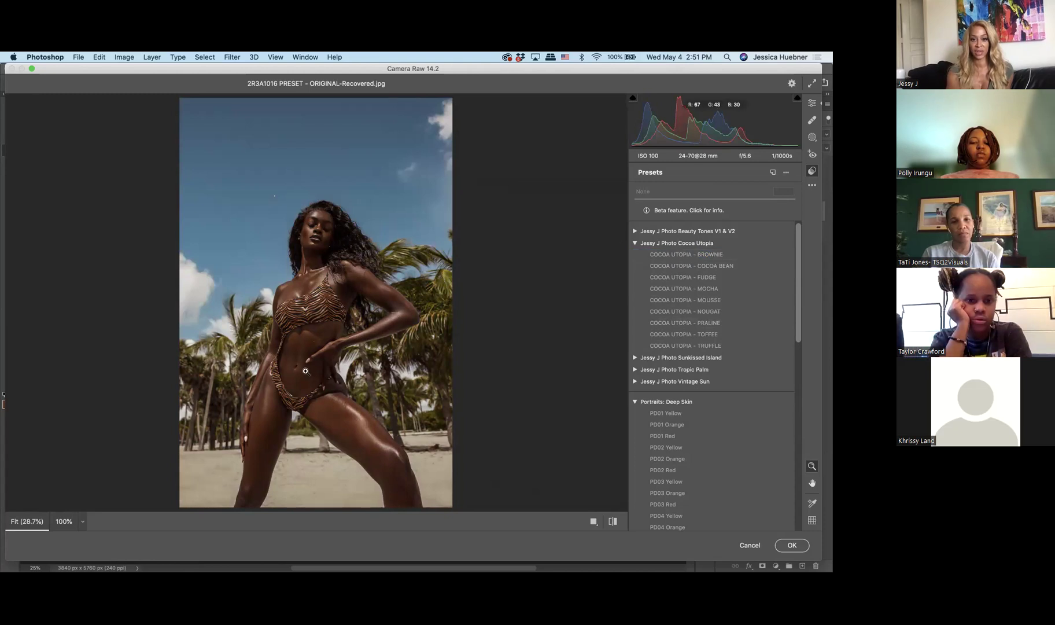
{"action": "left_click", "coordinate": [317, 271]}
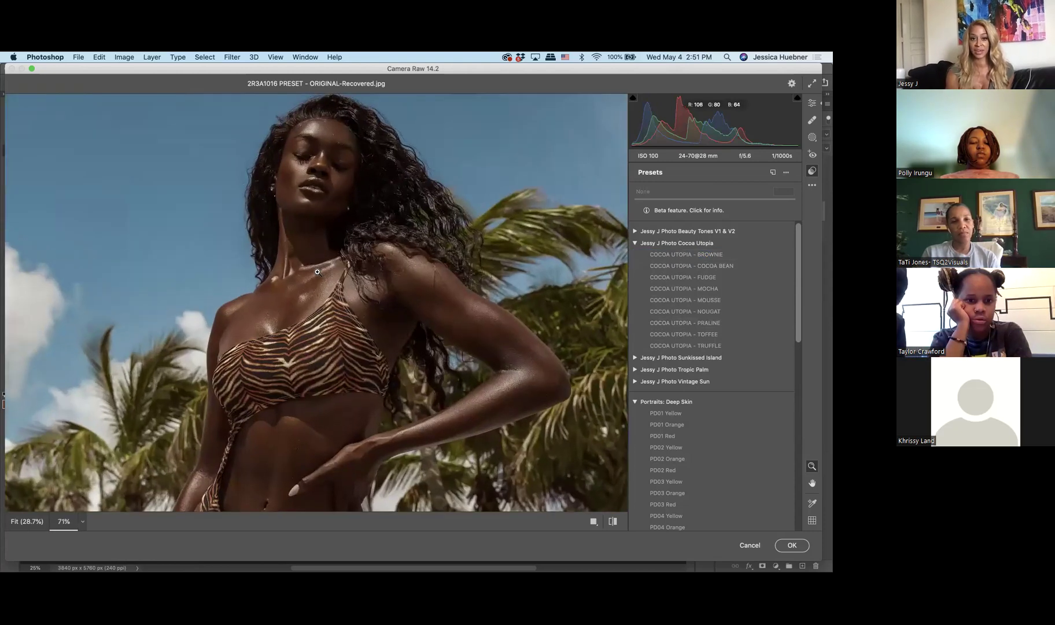
{"action": "scroll", "coordinate": [319, 270], "scroll_direction": "down", "scroll_amount": 3}
{"action": "left_click", "coordinate": [319, 271], "text": "alt"}
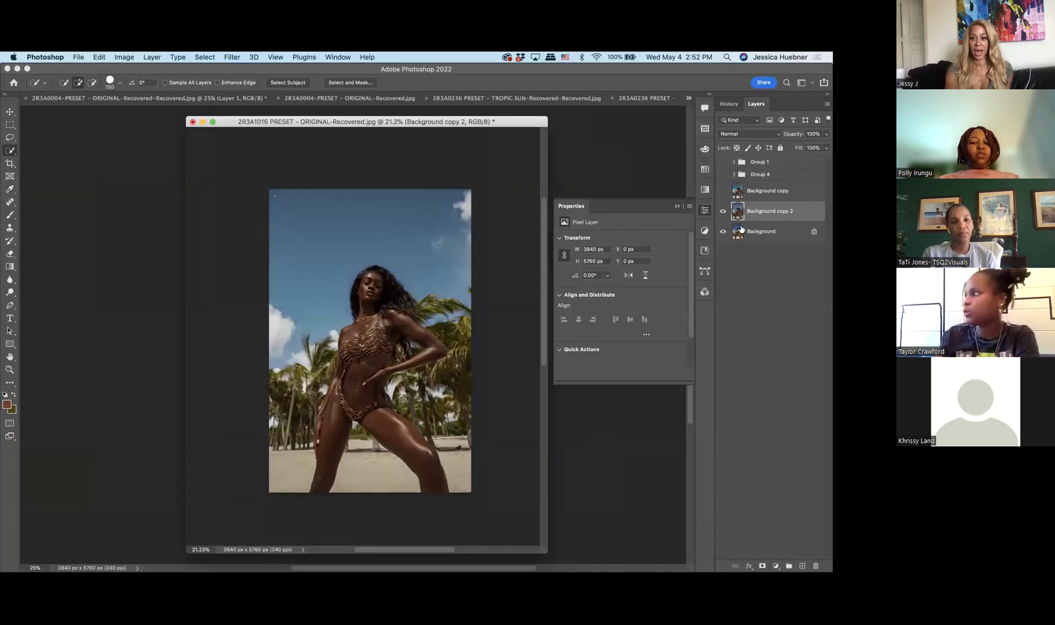
Reduce the opacity of the preset-graded Background copy 2 layer to 60%.
{"action": "left_click", "coordinate": [826, 134]}
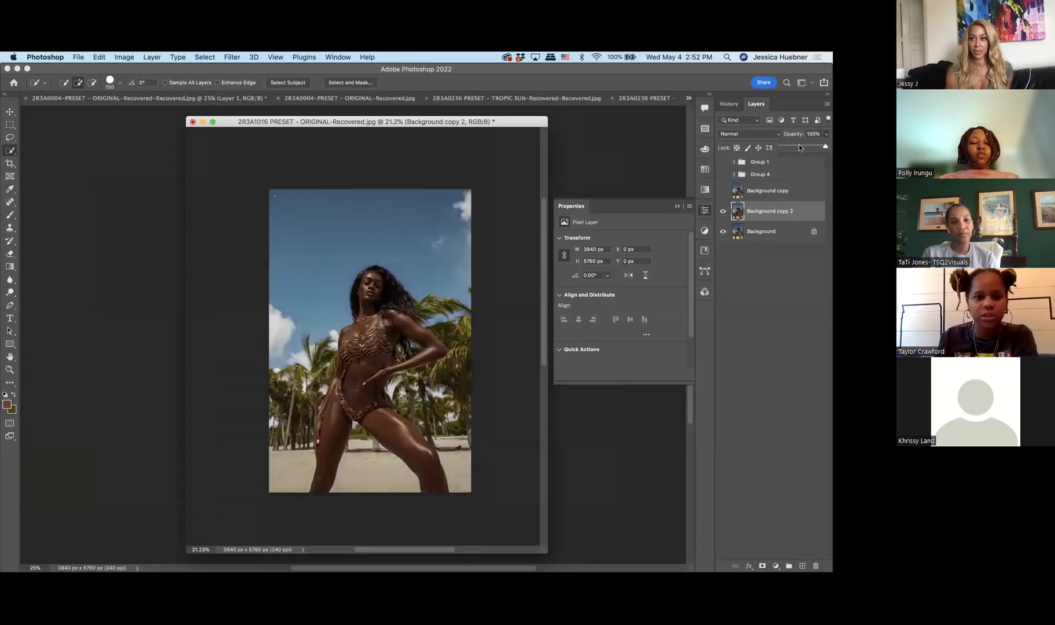
{"action": "left_click", "coordinate": [799, 145]}
{"action": "left_click_drag", "start_coordinate": [800, 145], "coordinate": [805, 146]}
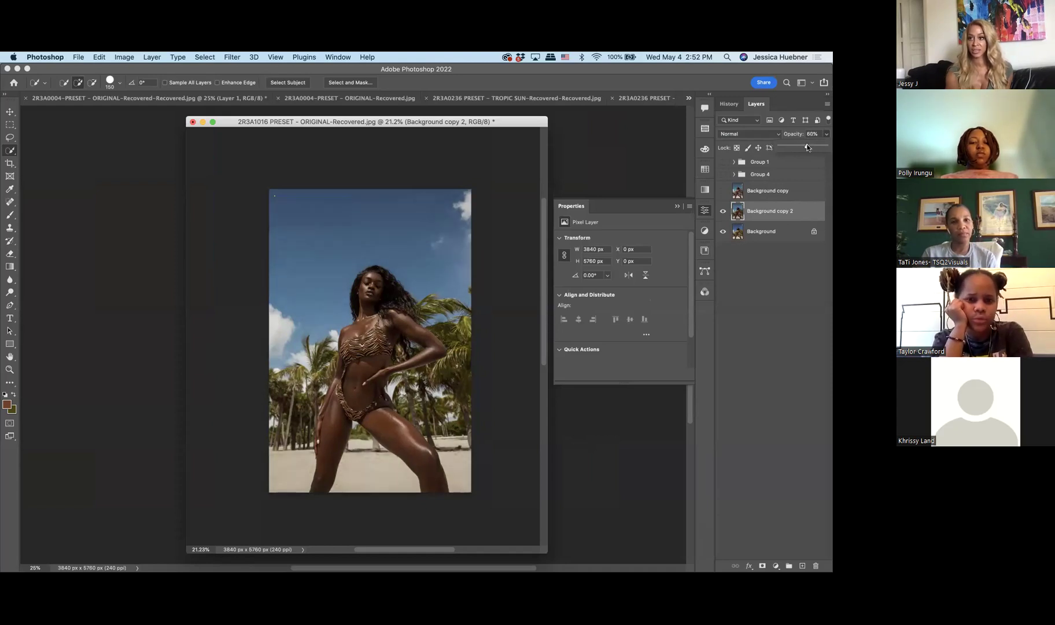
Compare the photo with and without the preset-graded Background copy 2 layer, leaving the layer visible.
{"action": "key", "text": "super+equal"}
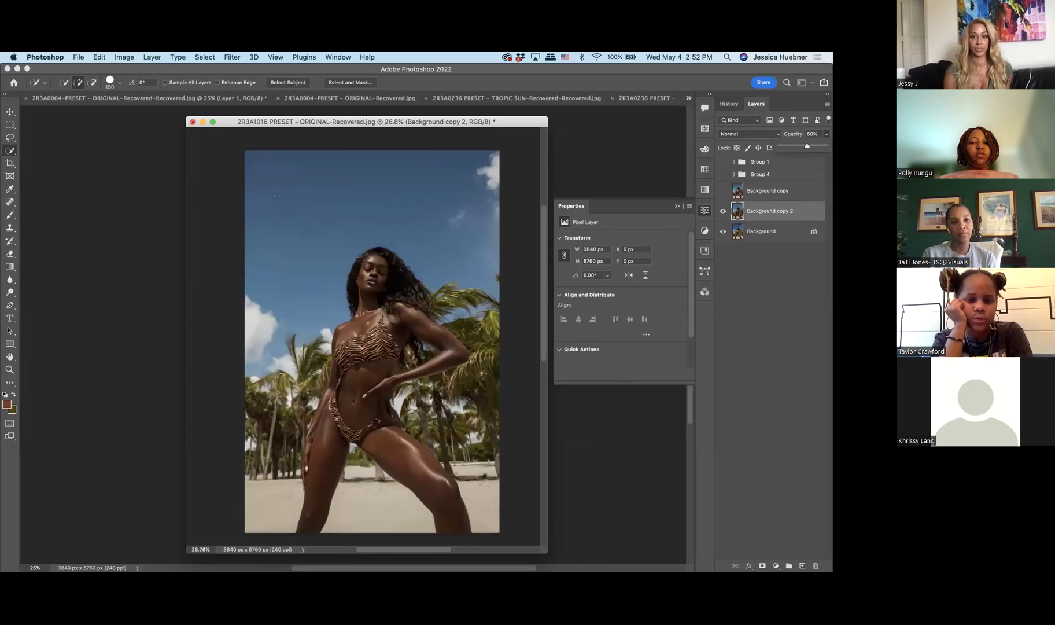
{"action": "left_click", "coordinate": [724, 211]}
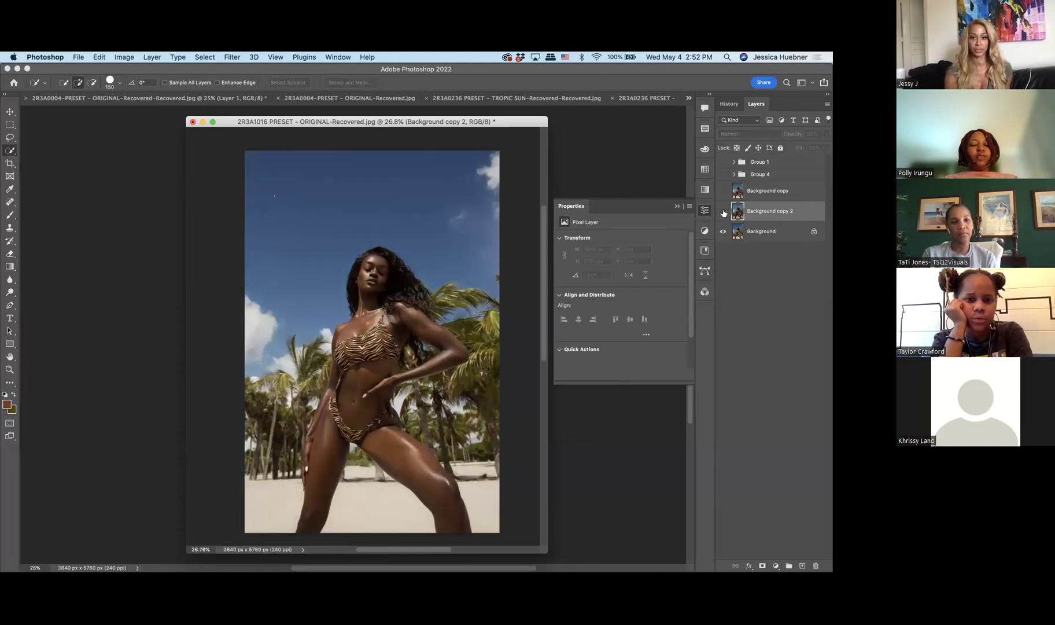
{"action": "left_click", "coordinate": [723, 212]}
{"action": "left_click", "coordinate": [724, 211]}
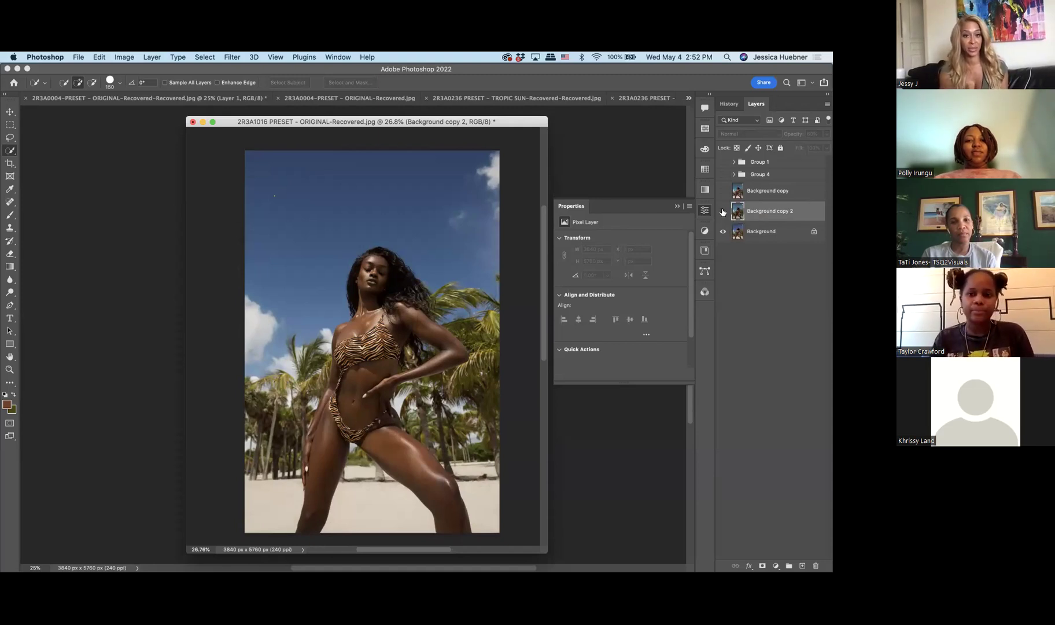
{"action": "left_click", "coordinate": [722, 212]}
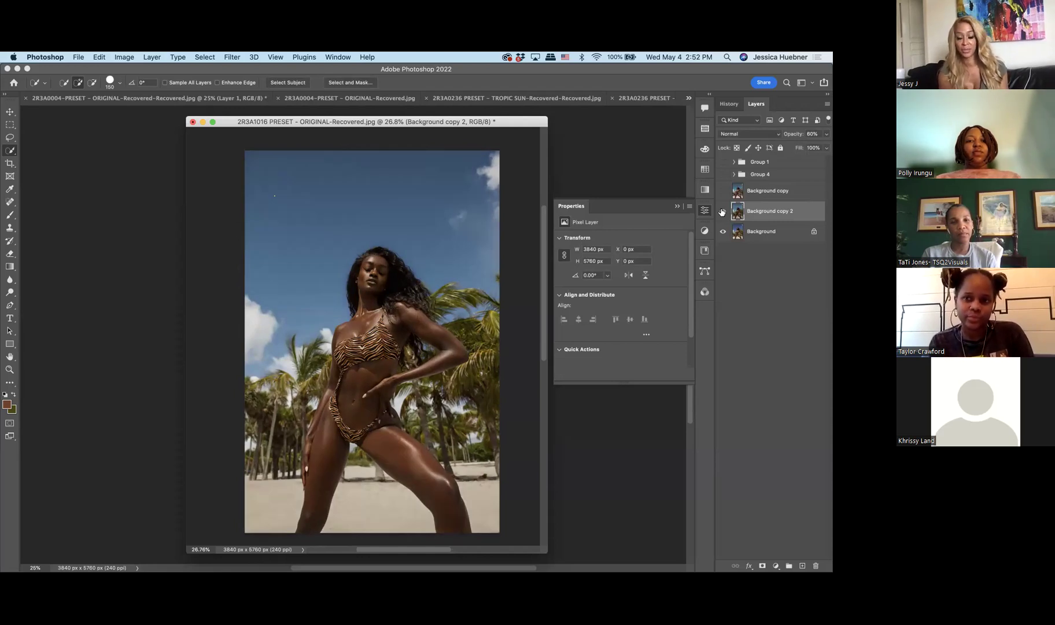
Hide the Background copy 2 layer and compare the photo with and without the Background copy grade, leaving that layer hidden.
{"action": "left_click", "coordinate": [722, 212]}
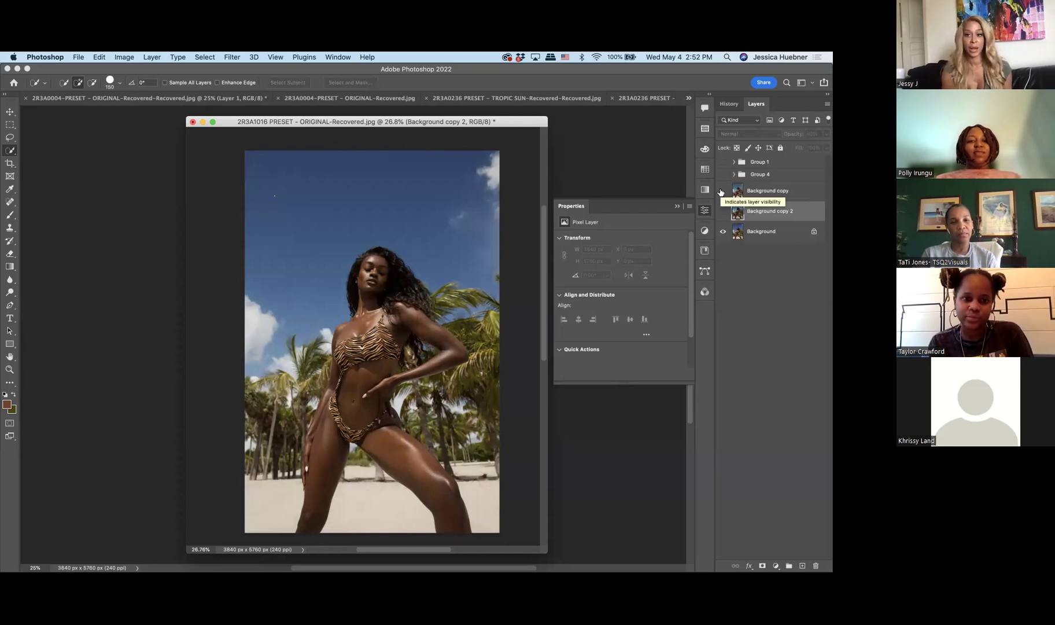
{"action": "left_click", "coordinate": [722, 191]}
{"action": "left_click", "coordinate": [722, 192]}
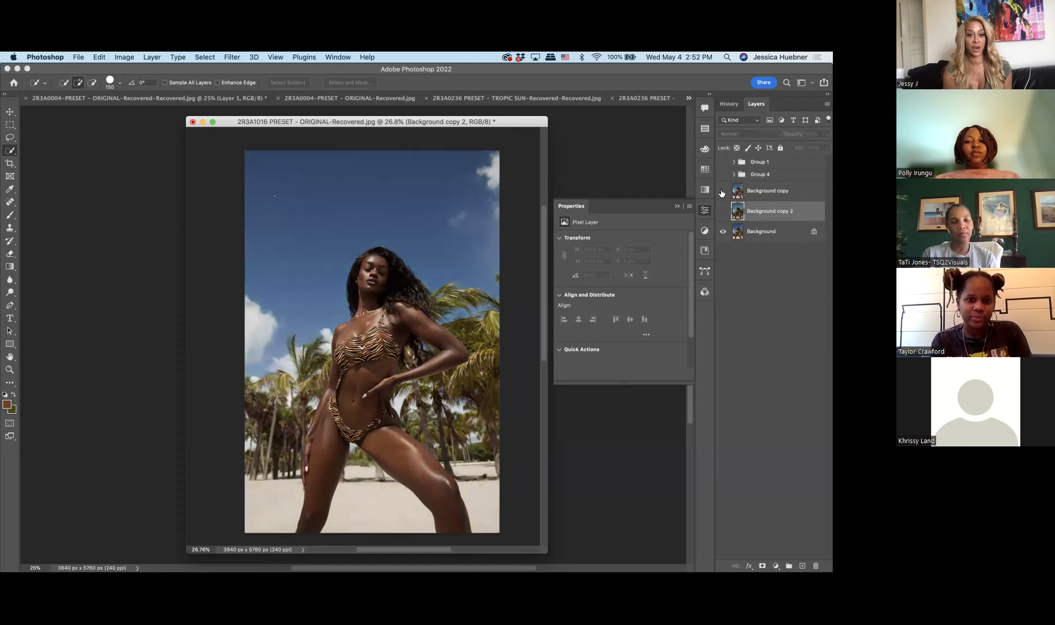
{"action": "left_click", "coordinate": [722, 193]}
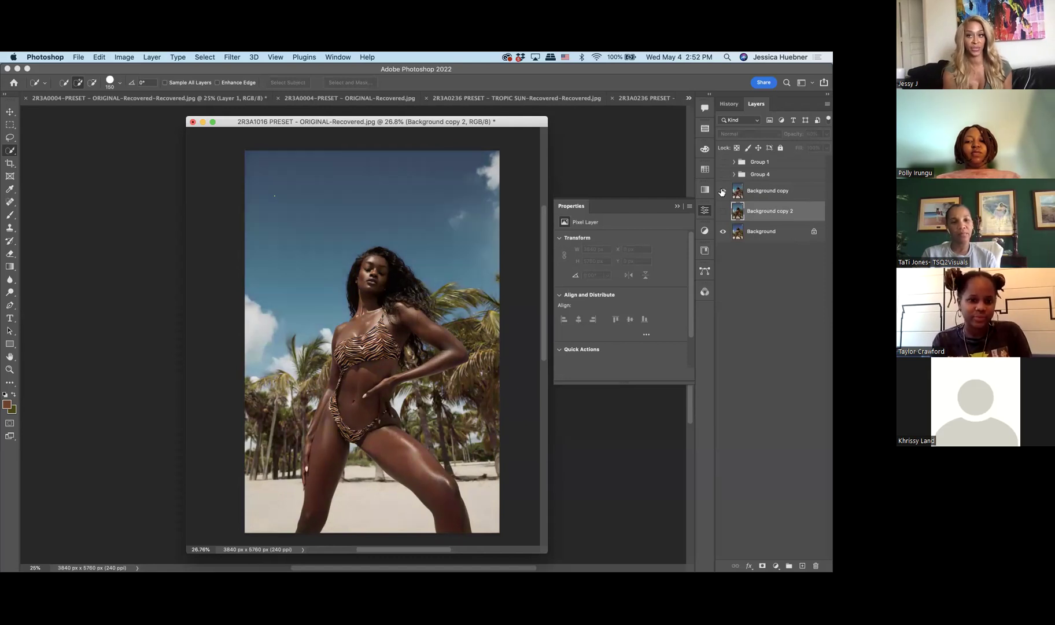
{"action": "left_click", "coordinate": [723, 192]}
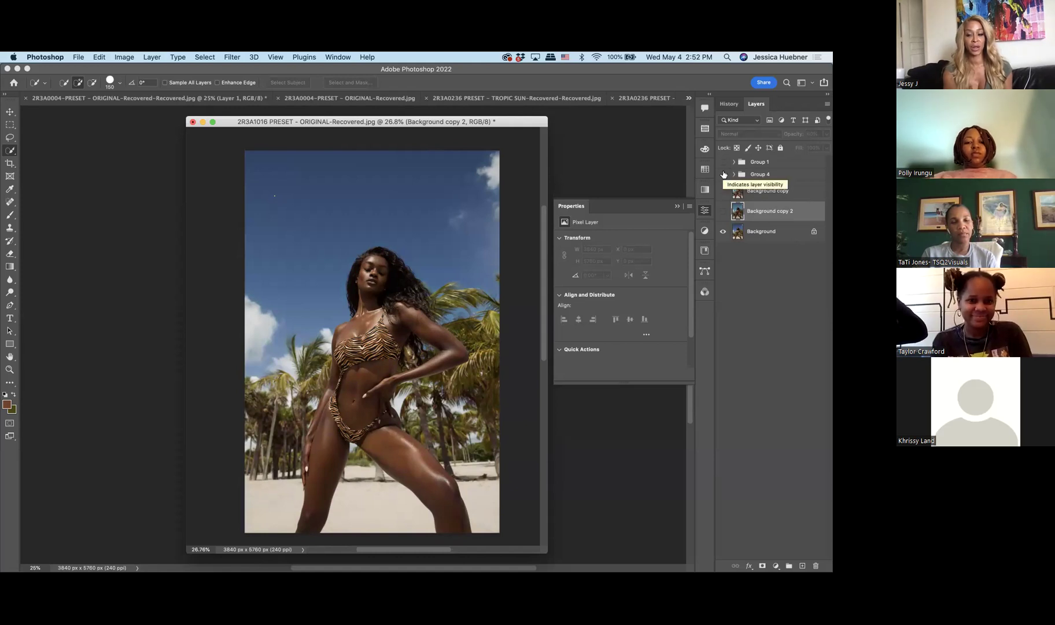
View the available adjustment layer types, and preview Group 4's grade alone and stacked with both Background copy layers, selecting the group.
{"action": "left_click", "coordinate": [776, 565]}
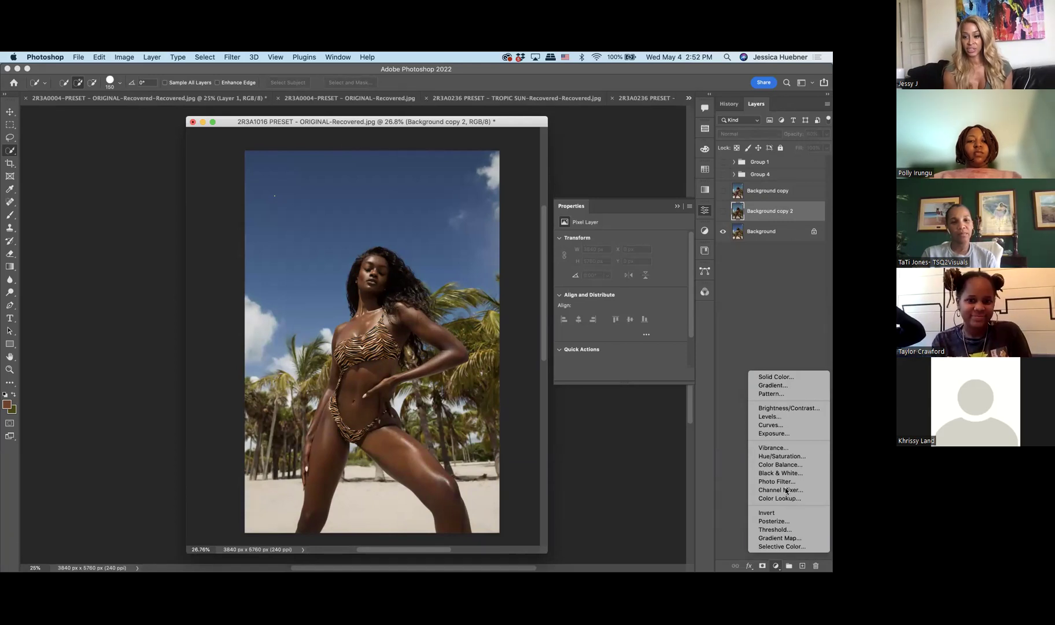
{"action": "left_click", "coordinate": [723, 179]}
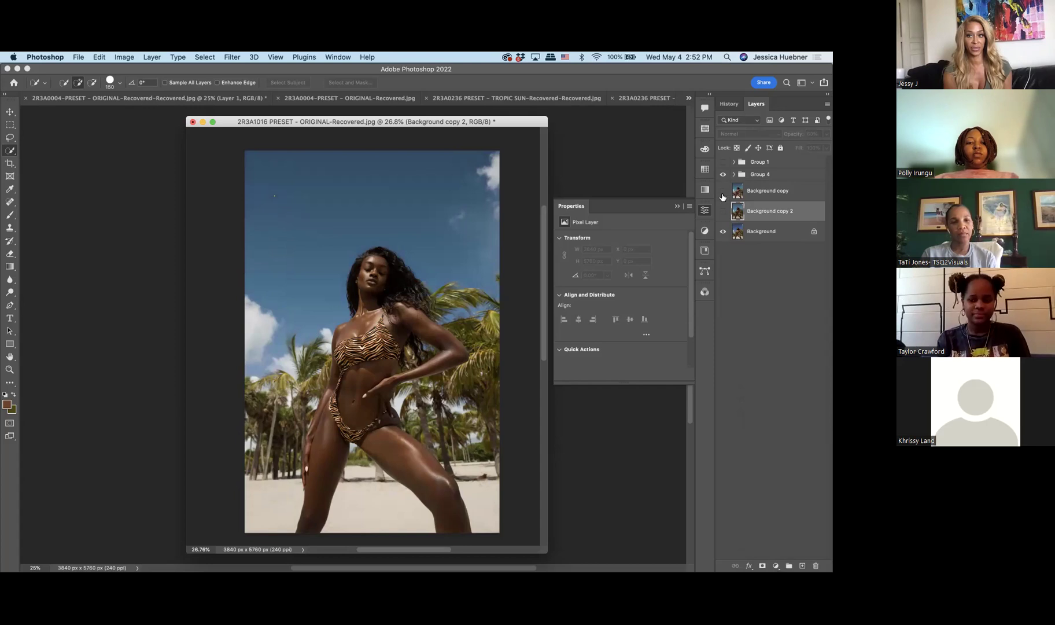
{"action": "left_click", "coordinate": [723, 191]}
{"action": "left_click", "coordinate": [723, 211]}
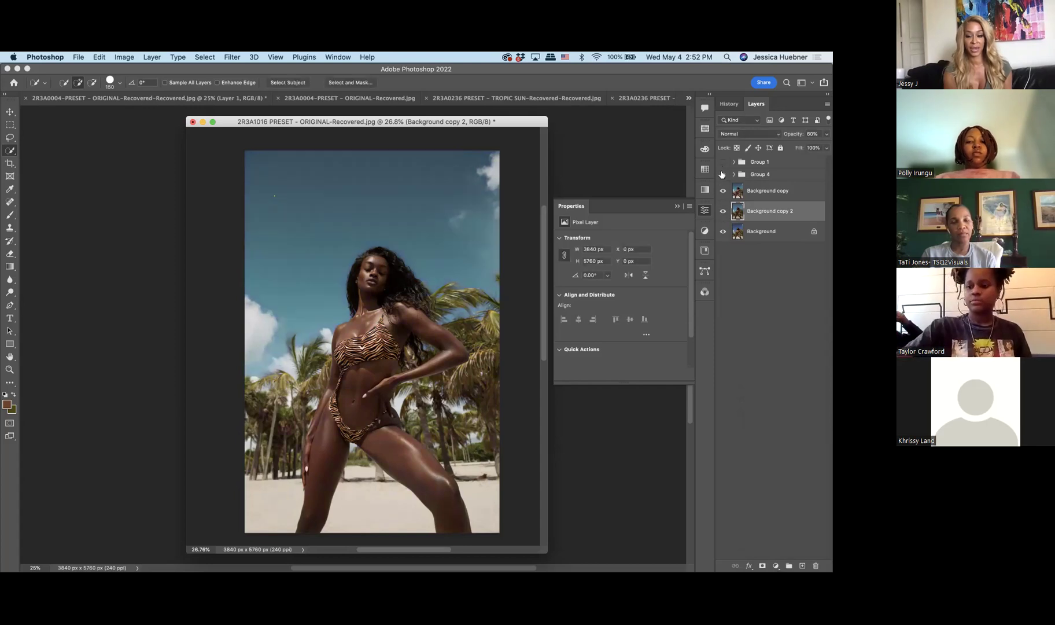
{"action": "left_click", "coordinate": [750, 178]}
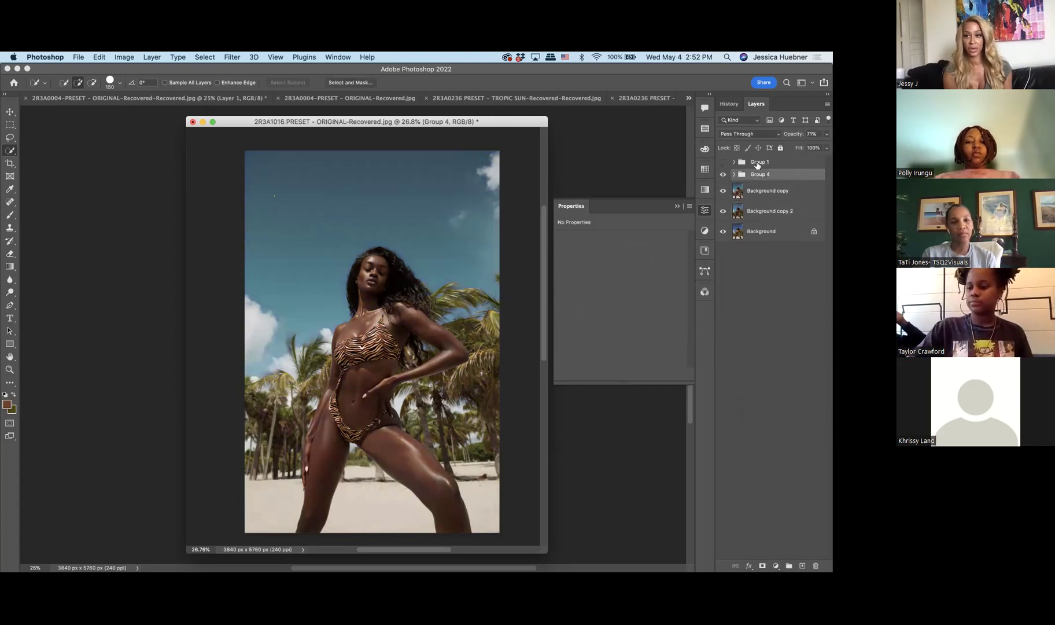
Compare the Group 4, Background copy and Background copy 2 grades one at a time over the original, leaving only Background copy 2 showing.
{"action": "left_click", "coordinate": [723, 191]}
{"action": "left_click", "coordinate": [723, 211]}
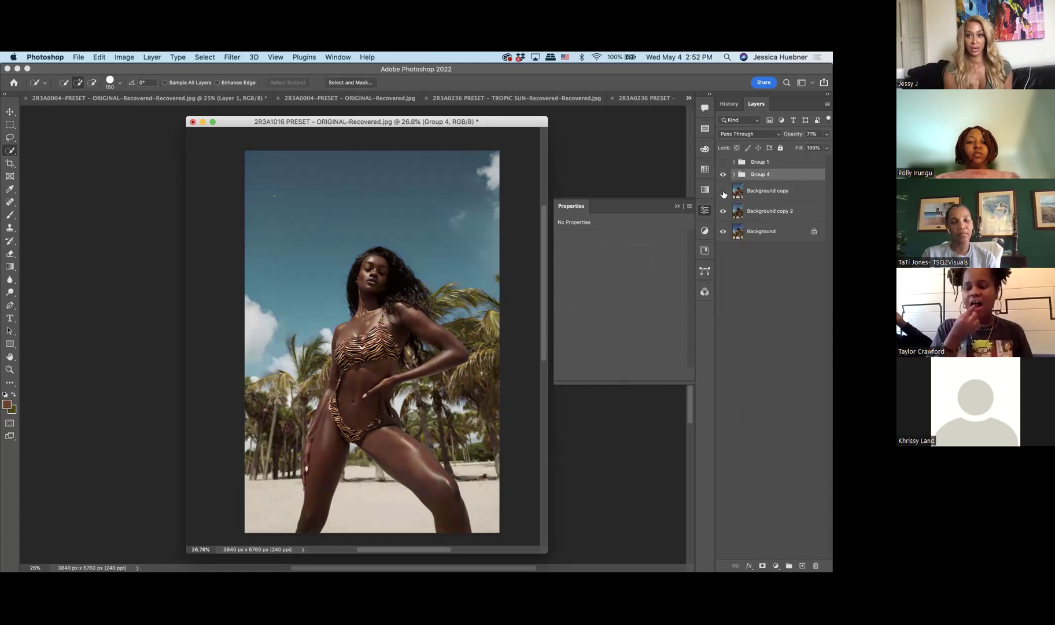
{"action": "left_click", "coordinate": [724, 174]}
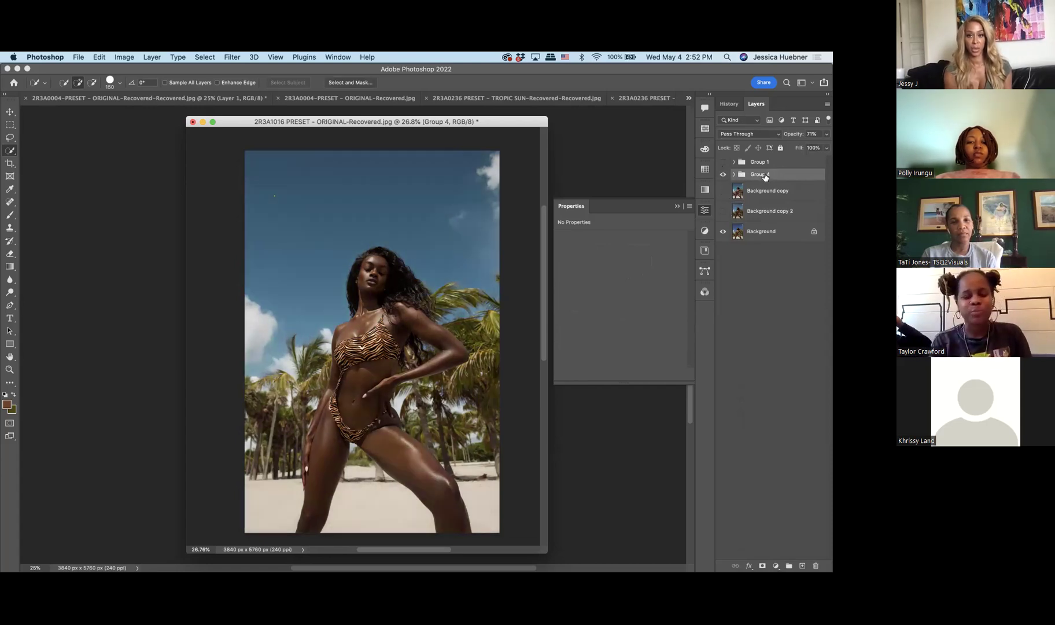
{"action": "left_click", "coordinate": [723, 174]}
{"action": "left_click", "coordinate": [723, 190]}
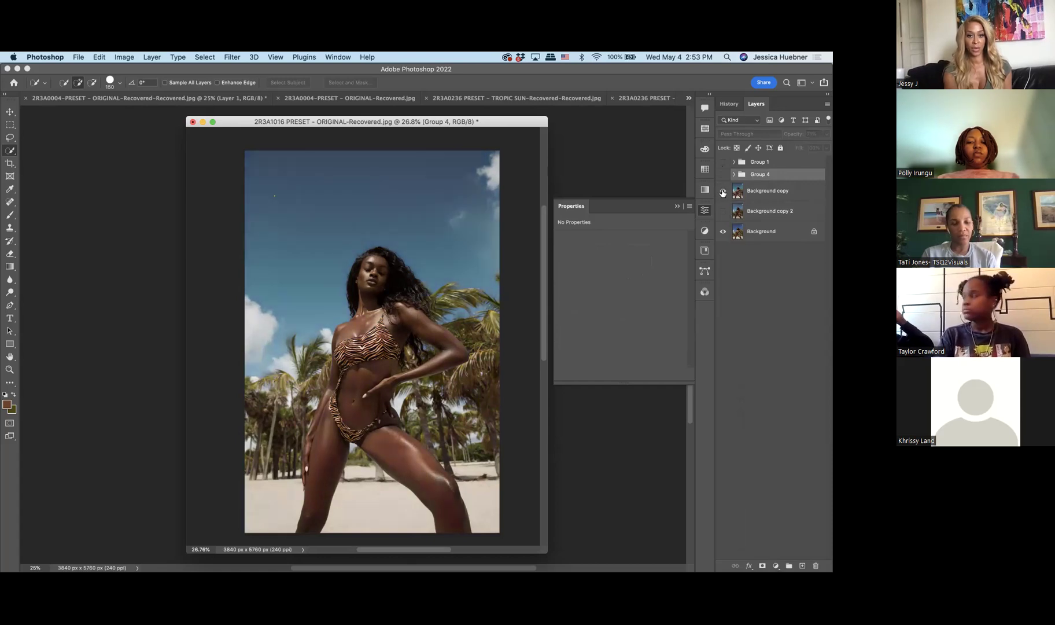
{"action": "left_click", "coordinate": [723, 191]}
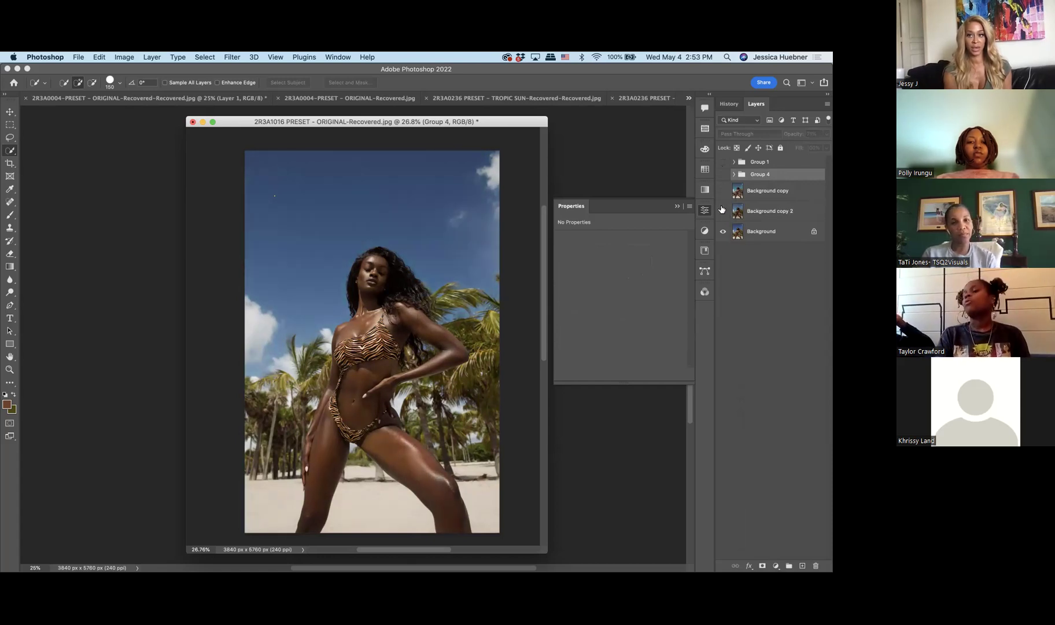
{"action": "left_click", "coordinate": [723, 211]}
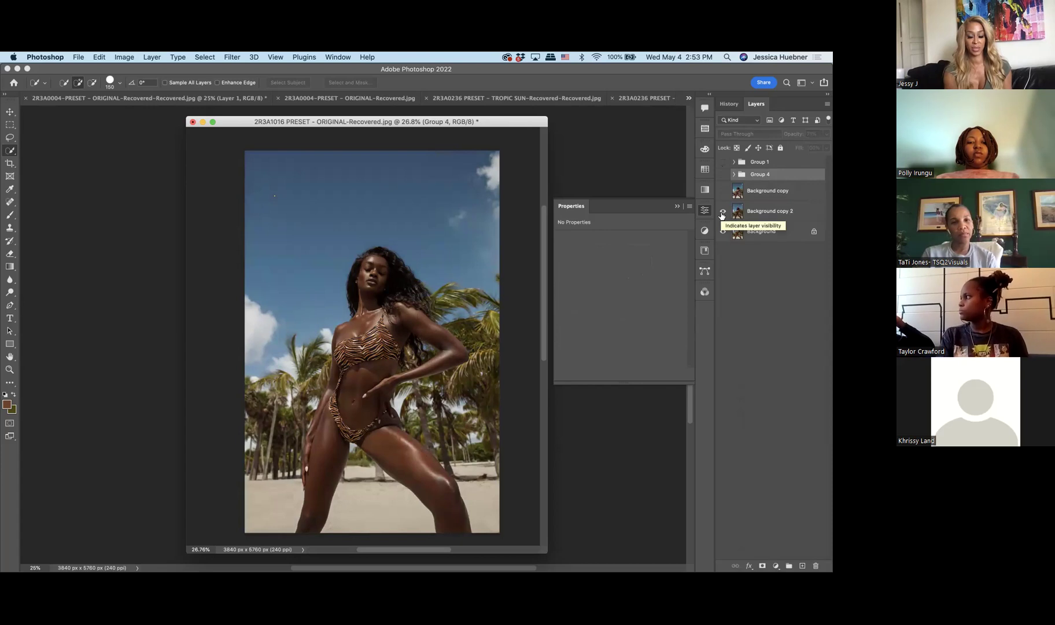